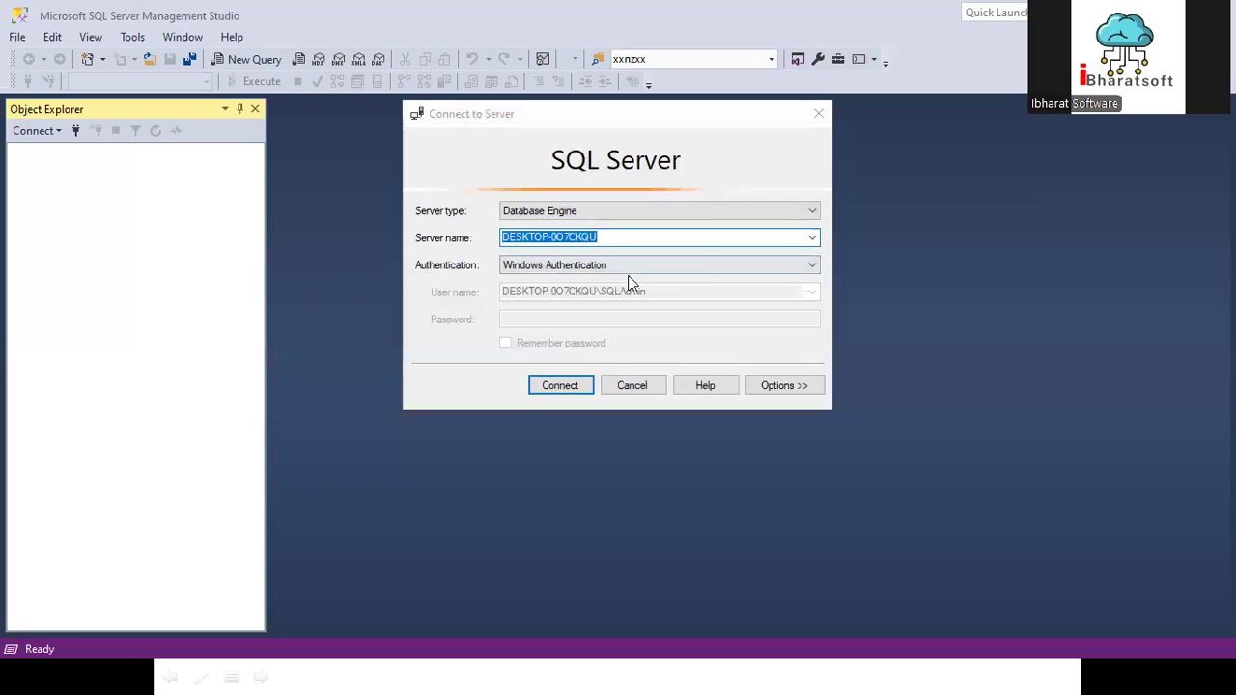
# - Connect to the local database engine with Windows Authentication and expand the tables of the ICICIDB database
pyautogui.click(547, 386)
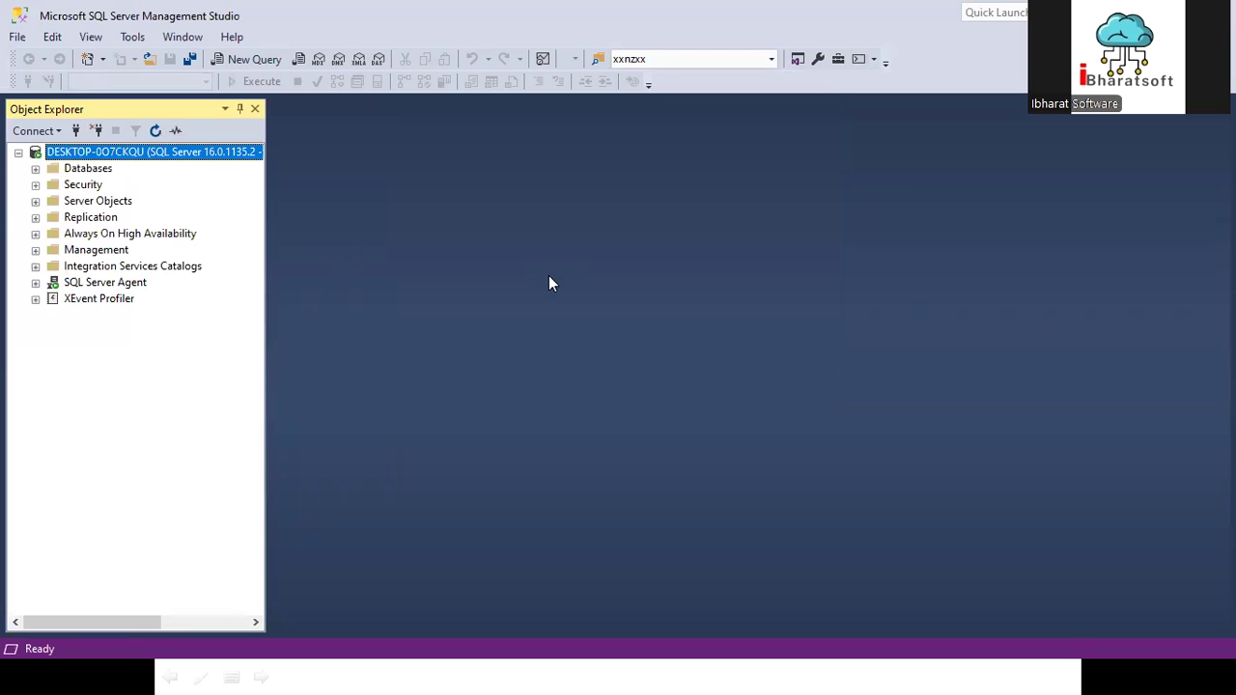
pyautogui.click(35, 168)
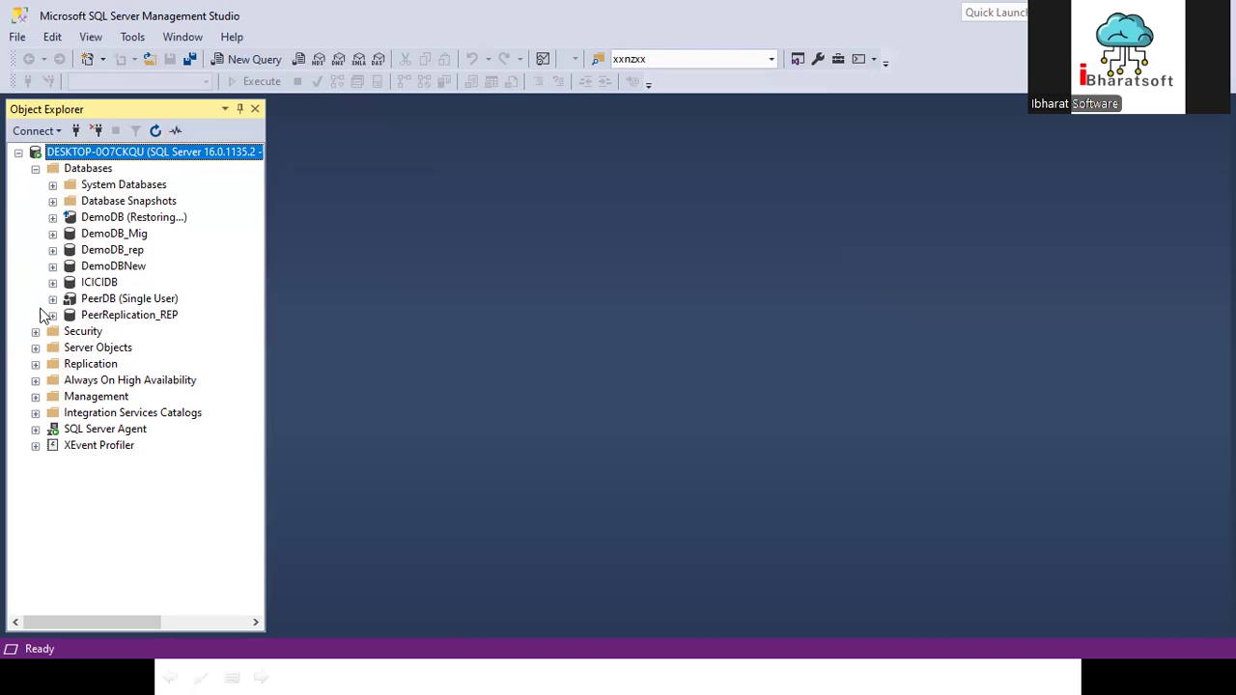
pyautogui.click(53, 282)
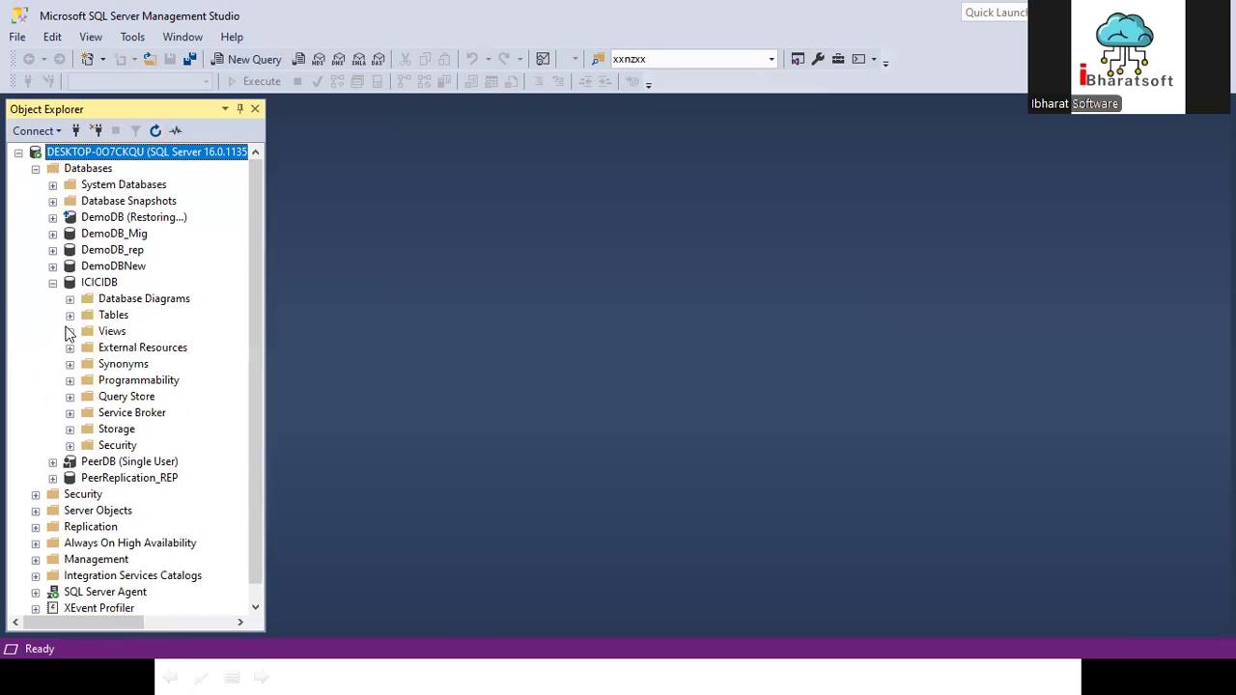
pyautogui.click(104, 285)
pyautogui.click(69, 315)
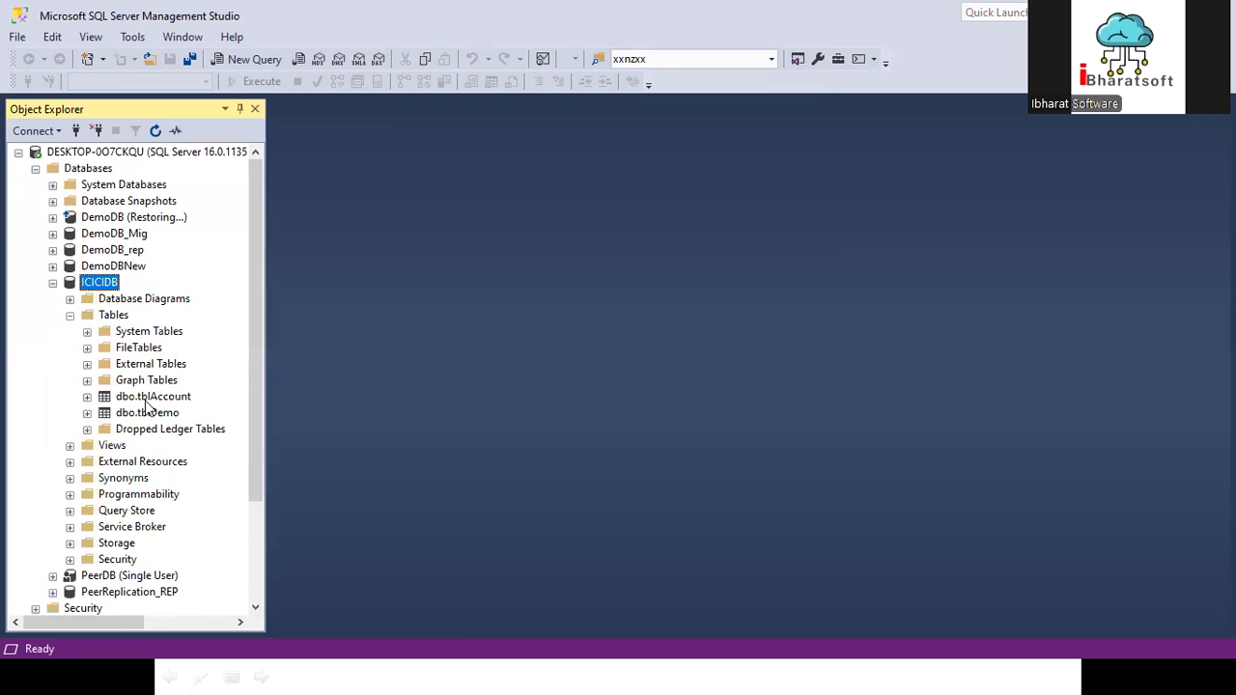
# - View the top 1000 rows of dbo.tblAccount in ICICIDB and close the query window
pyautogui.click(146, 398)
pyautogui.rightClick(147, 398)
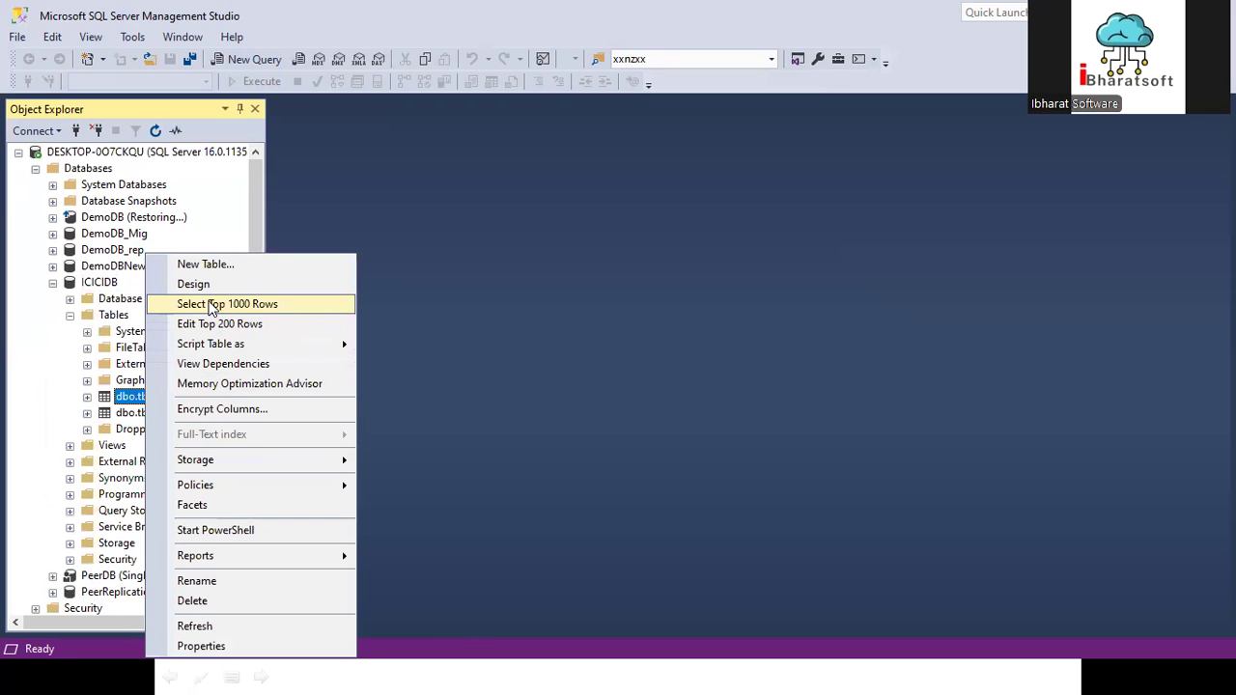
pyautogui.click(211, 305)
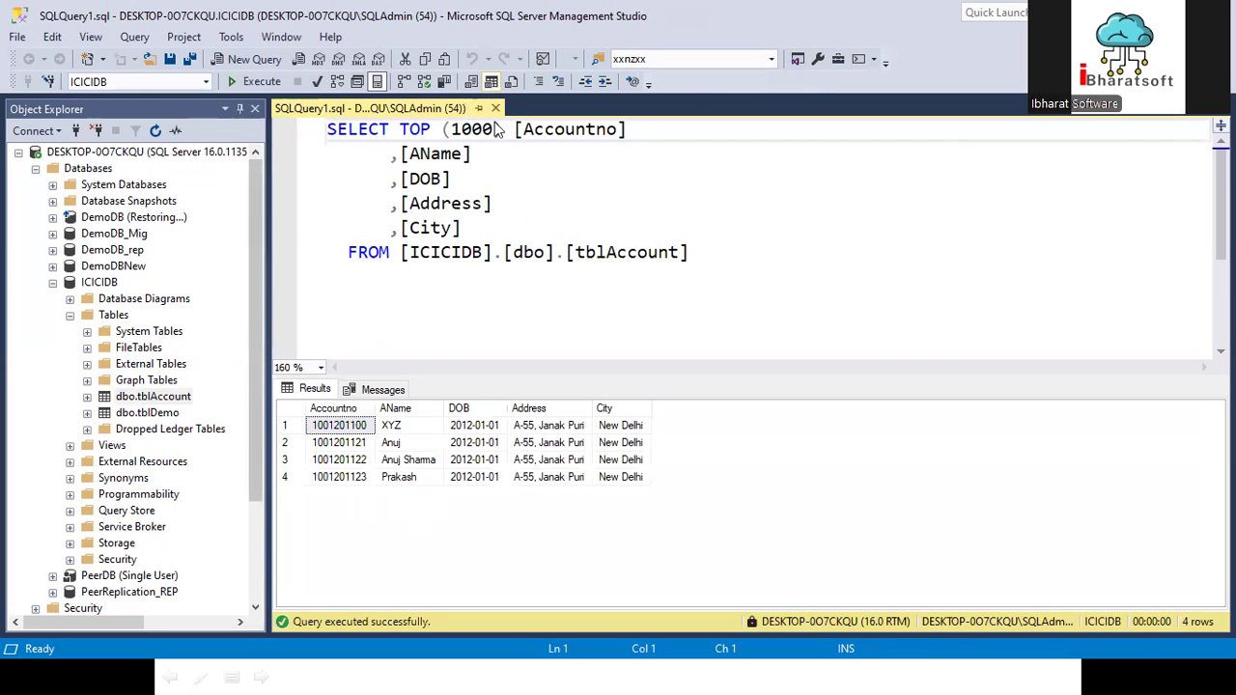
pyautogui.click(494, 109)
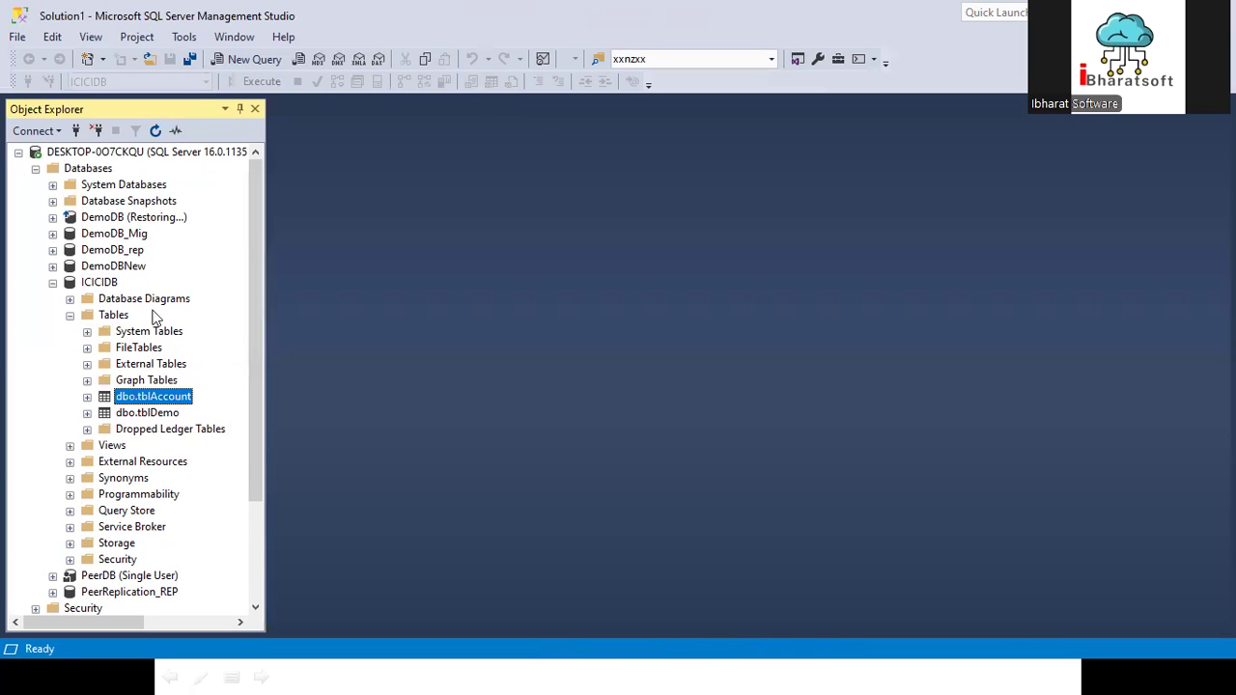
# - Switch to File Explorer and permanently delete all old backup files in the F:\ICICIDB Backup folder
pyautogui.rightClick(107, 286)
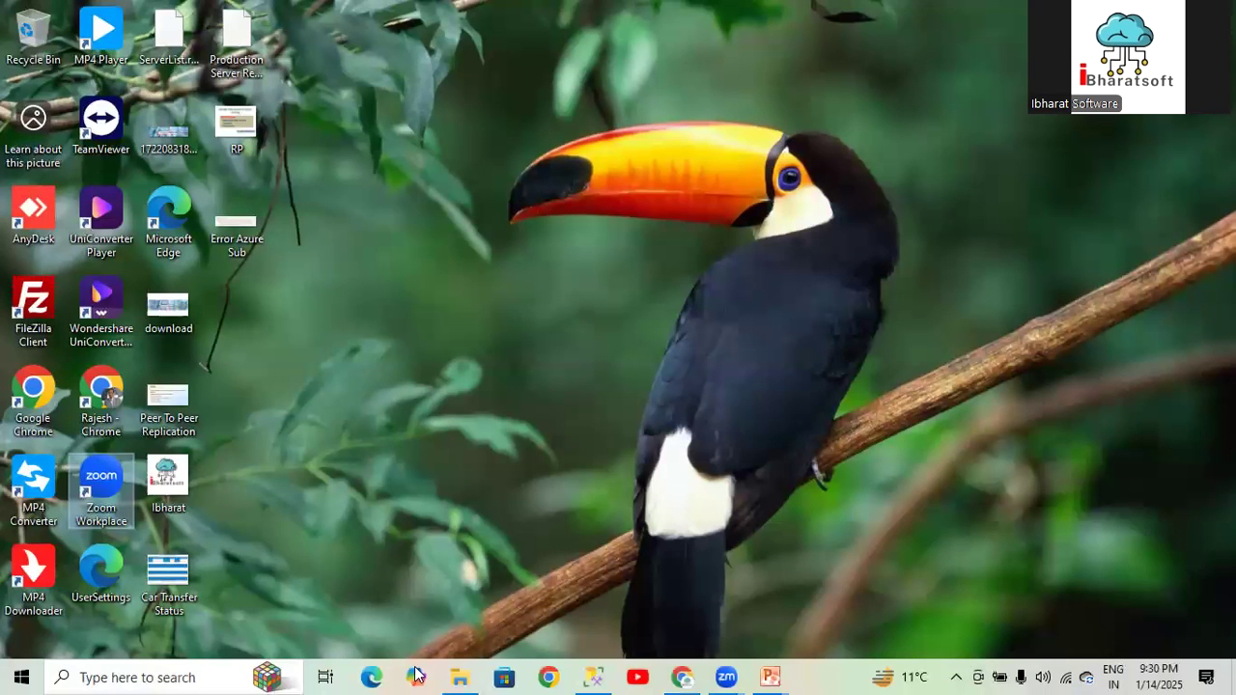
pyautogui.click(457, 675)
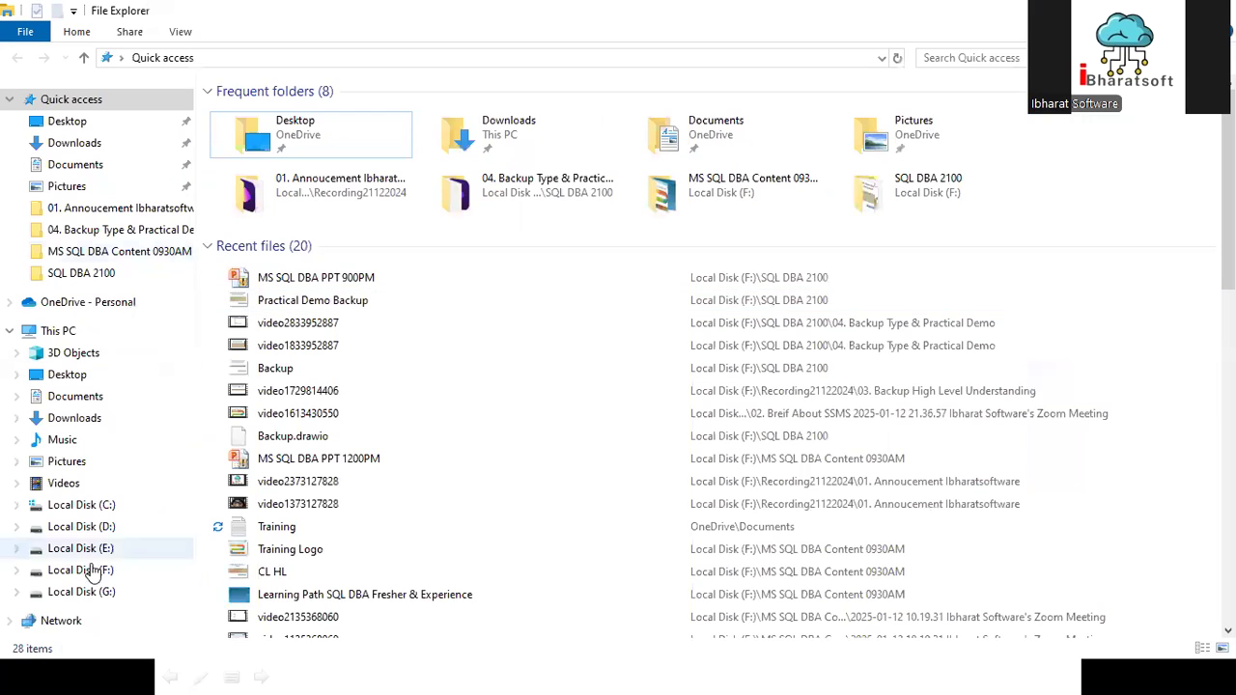
pyautogui.click(91, 588)
pyautogui.click(90, 572)
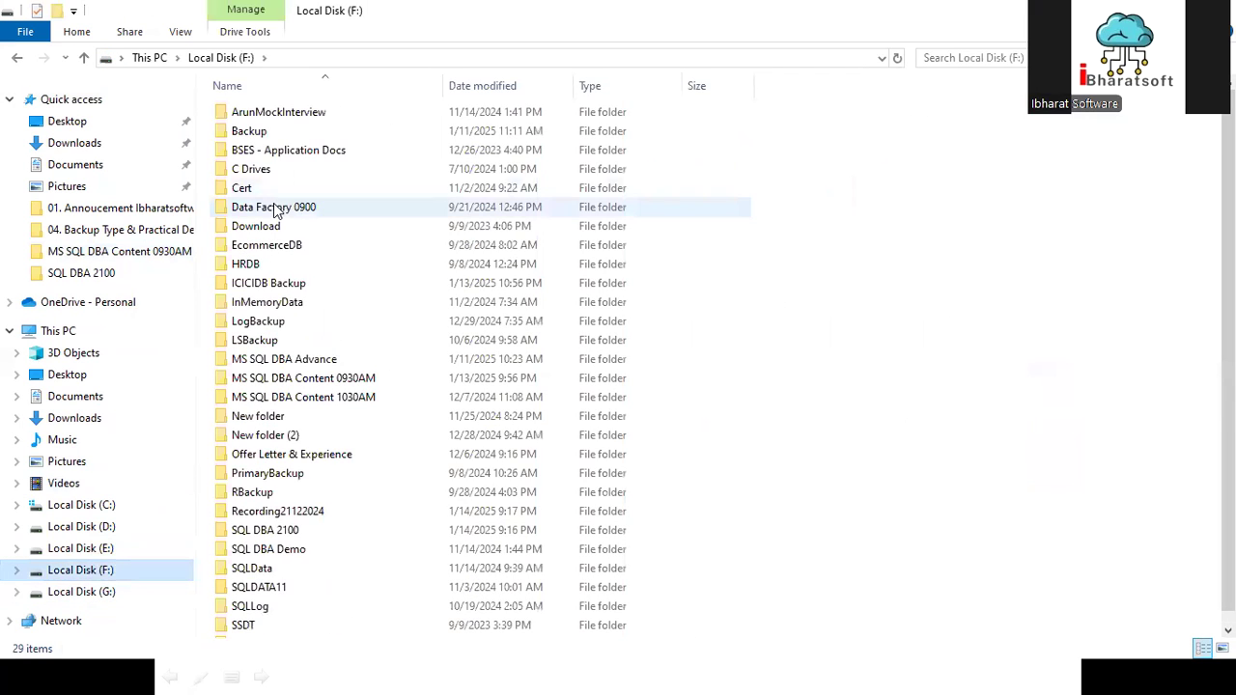
pyautogui.click(250, 229)
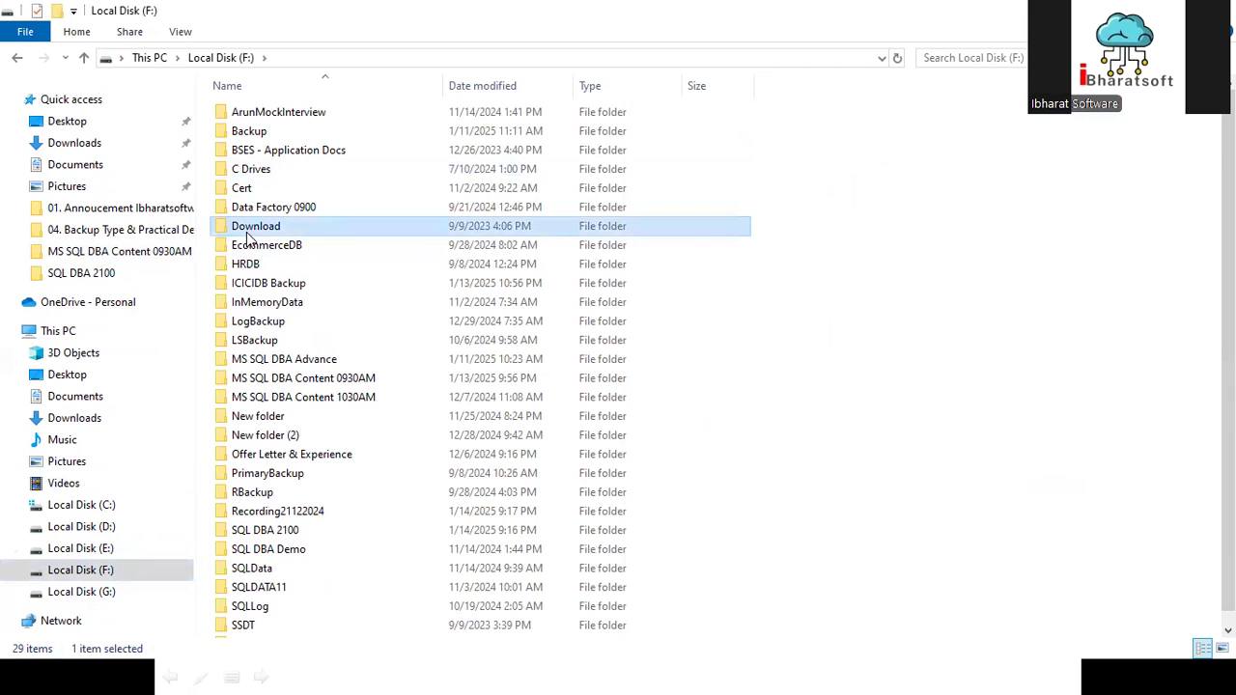
pyautogui.press('i')
pyautogui.doubleClick(276, 282)
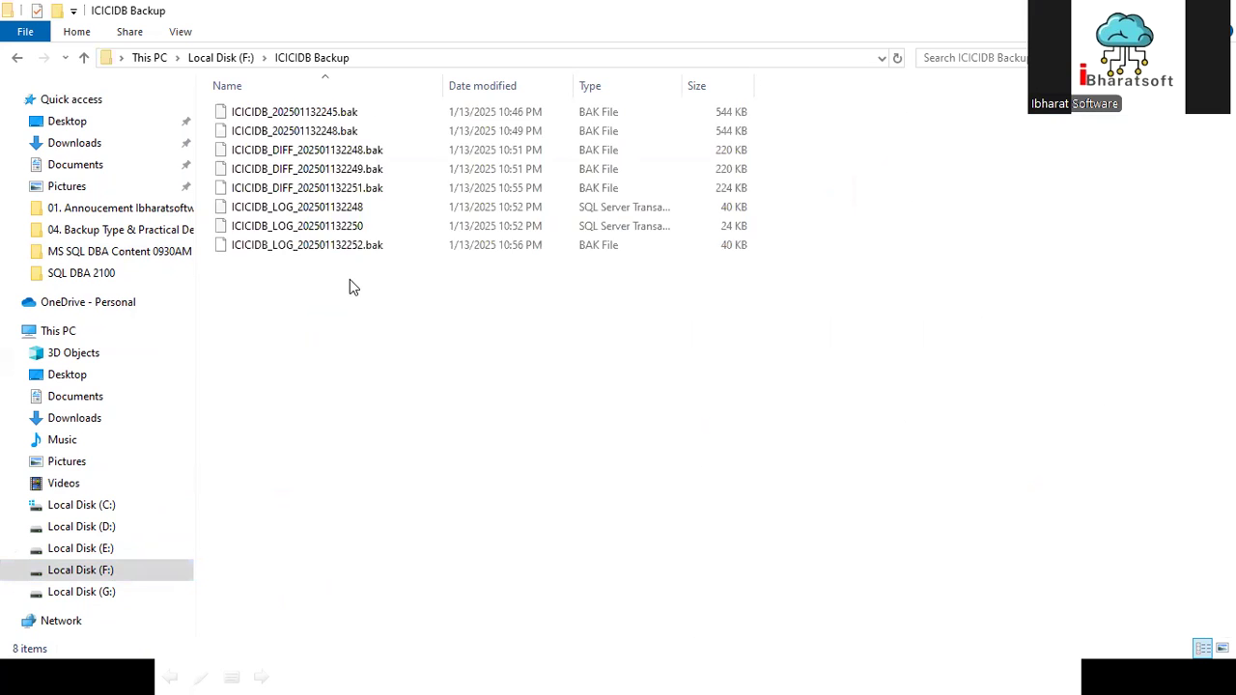
pyautogui.hotkey('ctrl', 'a')
pyautogui.hotkey('shift', 'Delete')
pyautogui.press('Return')
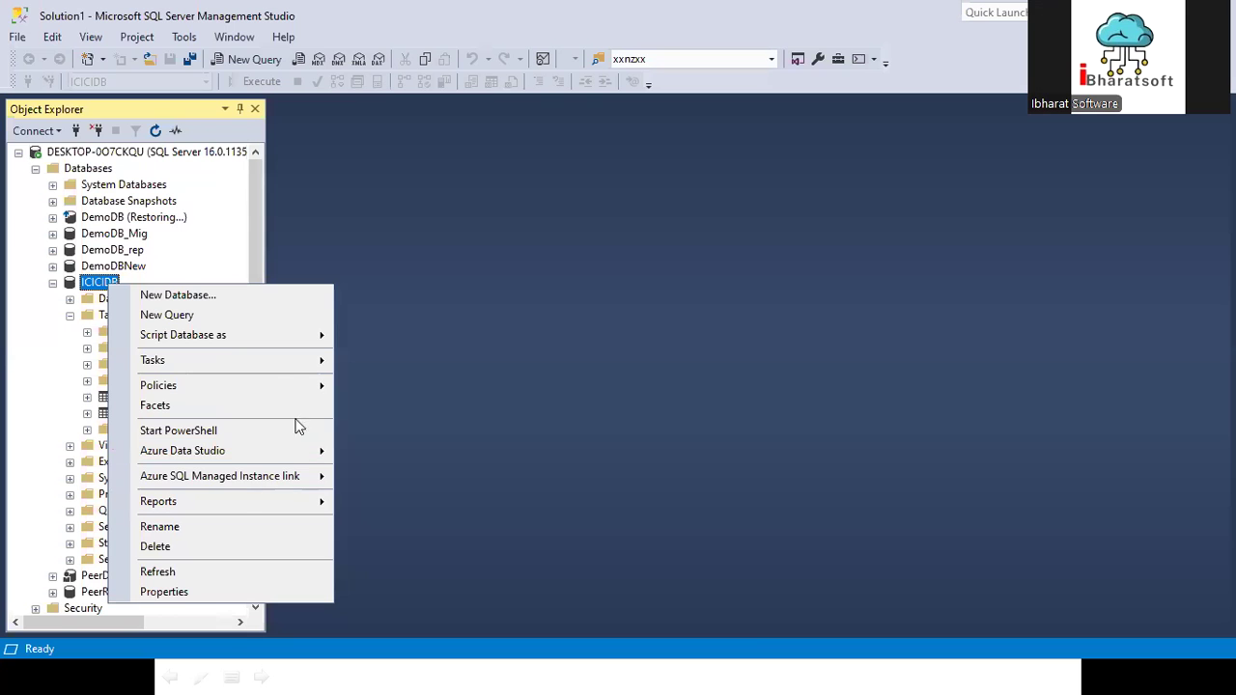
# - Open the Back Up task for ICICIDB in SQL Server Management Studio and remove the existing backup destination
pyautogui.moveTo(205, 359)
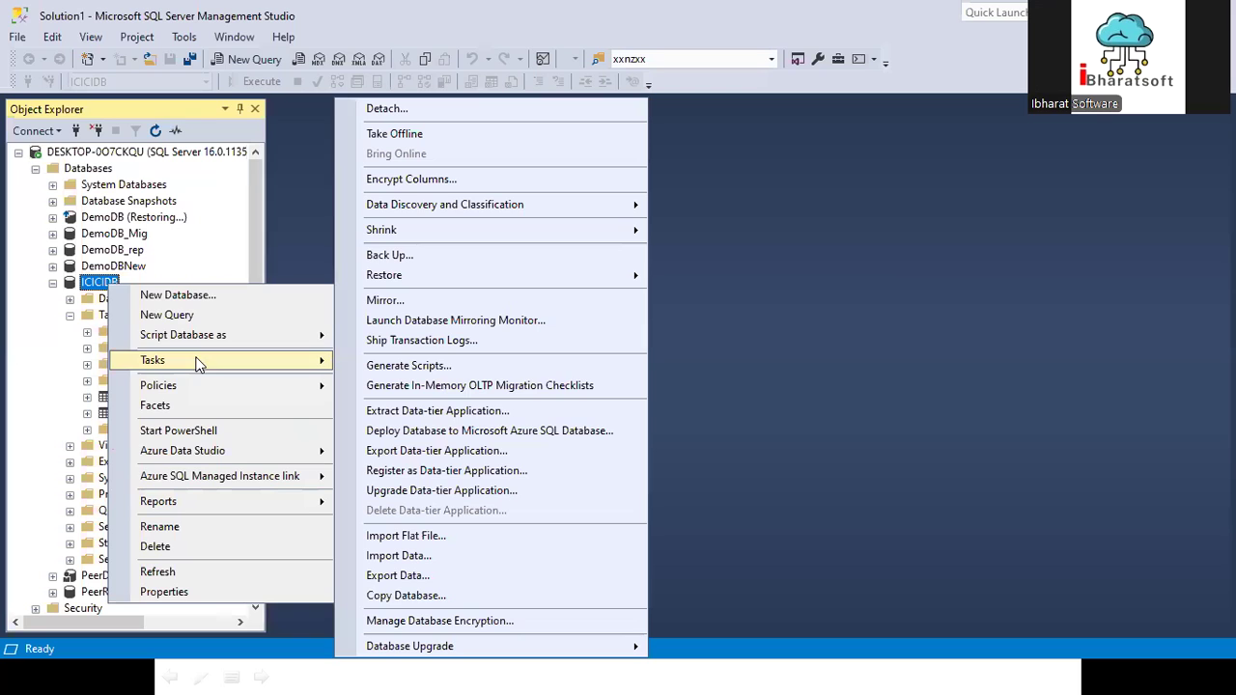
pyautogui.click(388, 251)
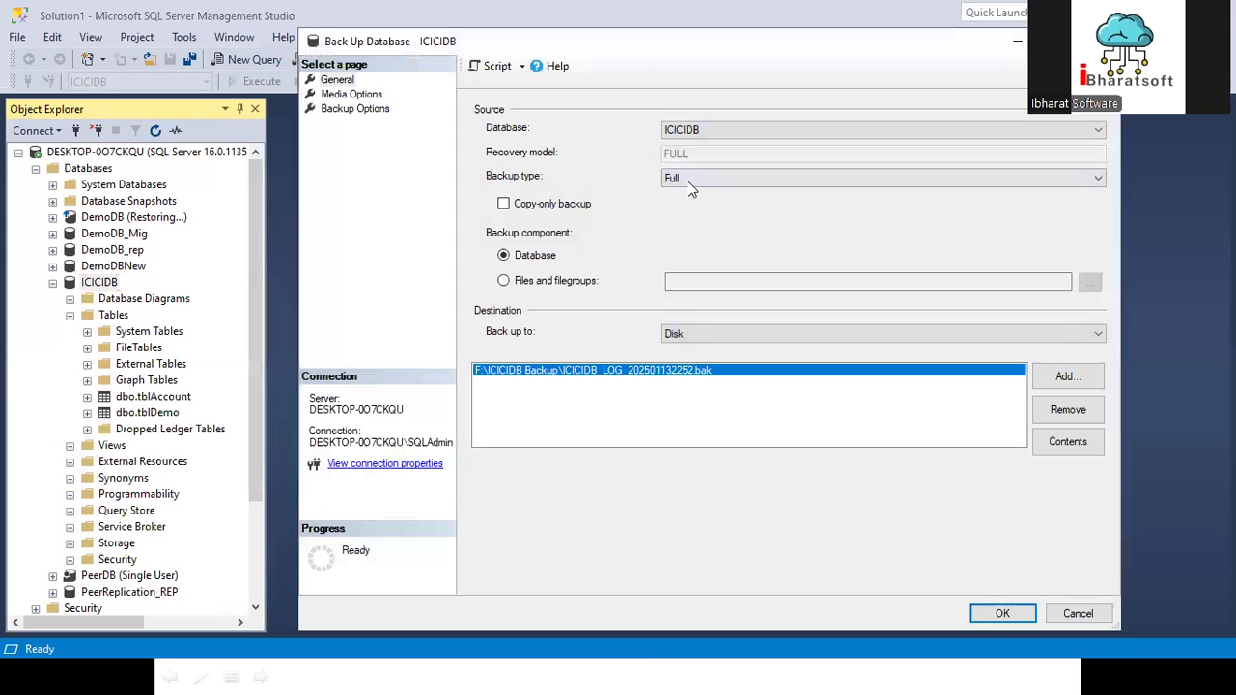
pyautogui.click(1080, 407)
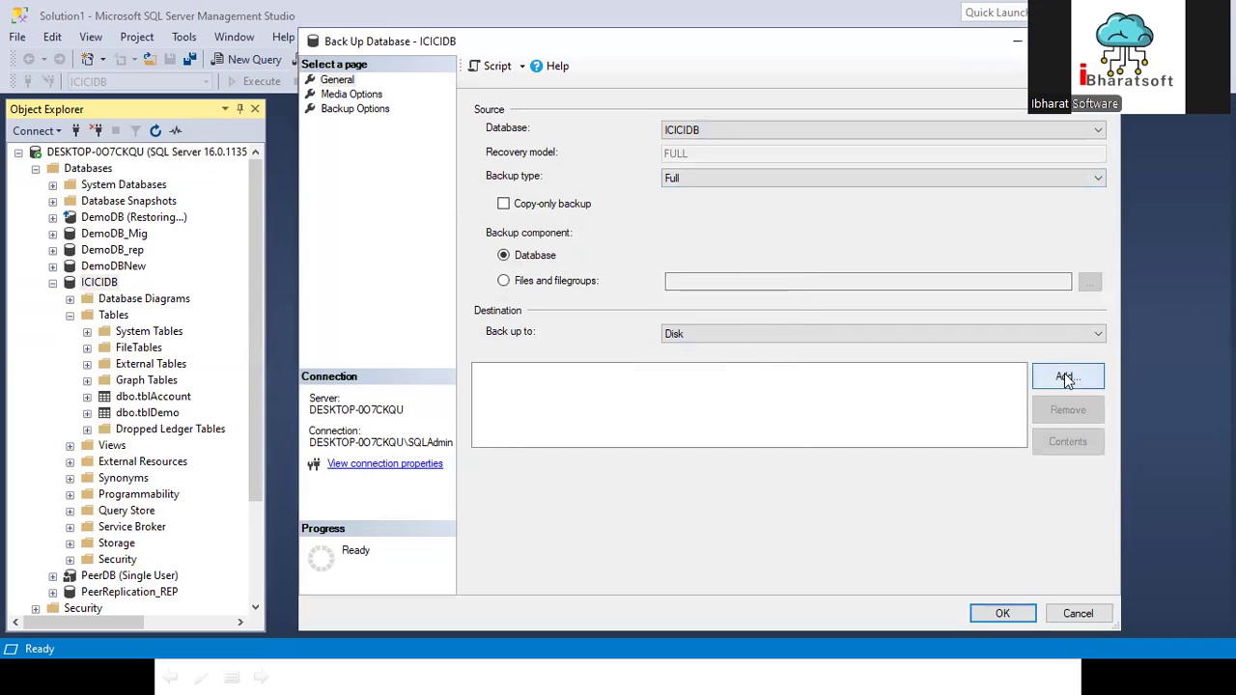
# - Add a new disk destination for the full backup and choose the ICICIDB Backup folder on drive F
pyautogui.click(1064, 374)
pyautogui.click(769, 338)
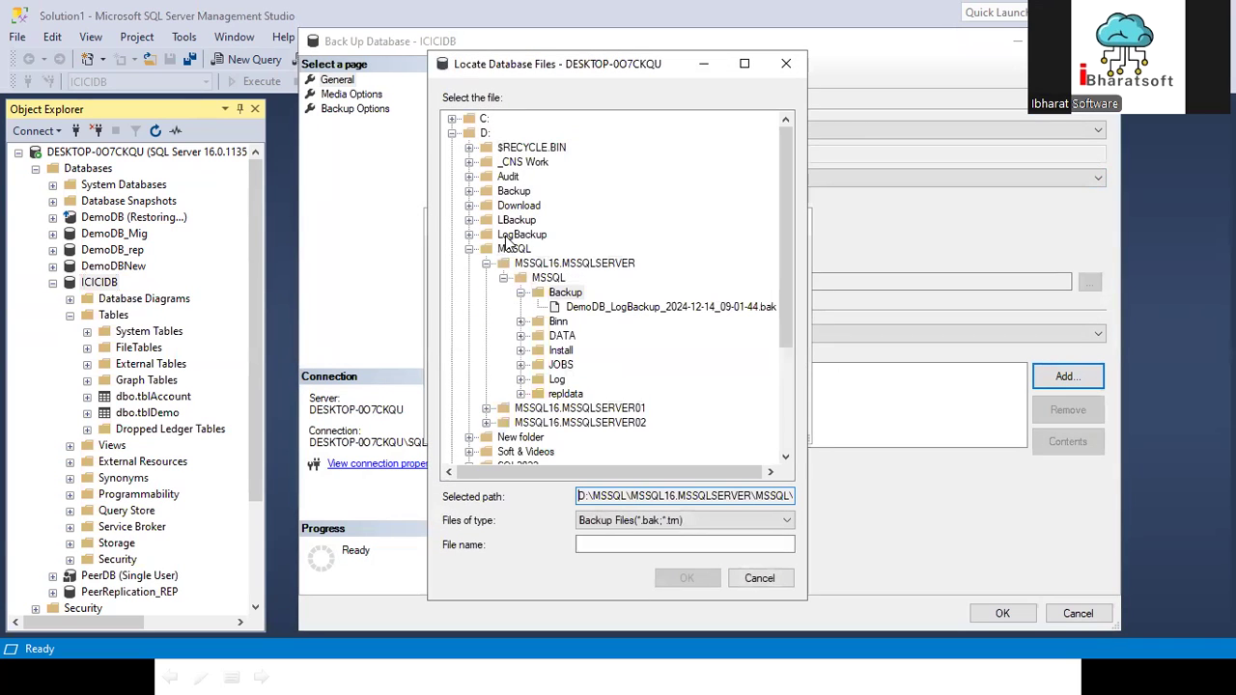
pyautogui.click(453, 134)
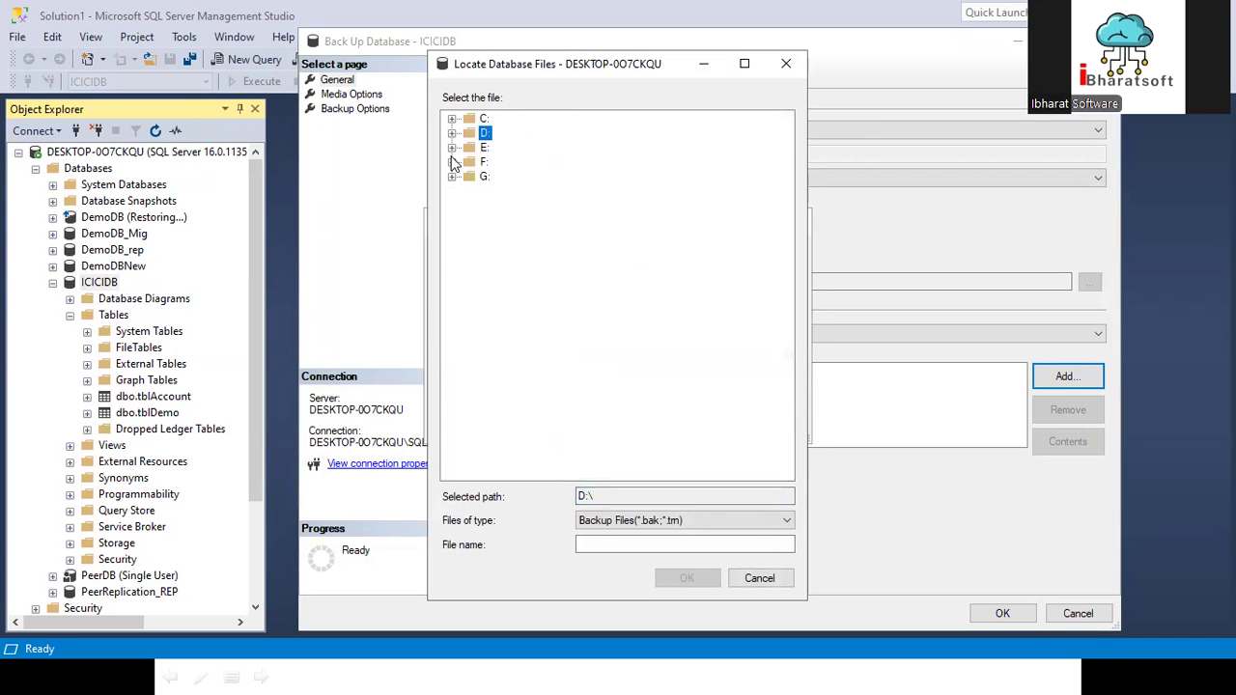
pyautogui.click(452, 176)
pyautogui.scroll(-2, 557, 426)
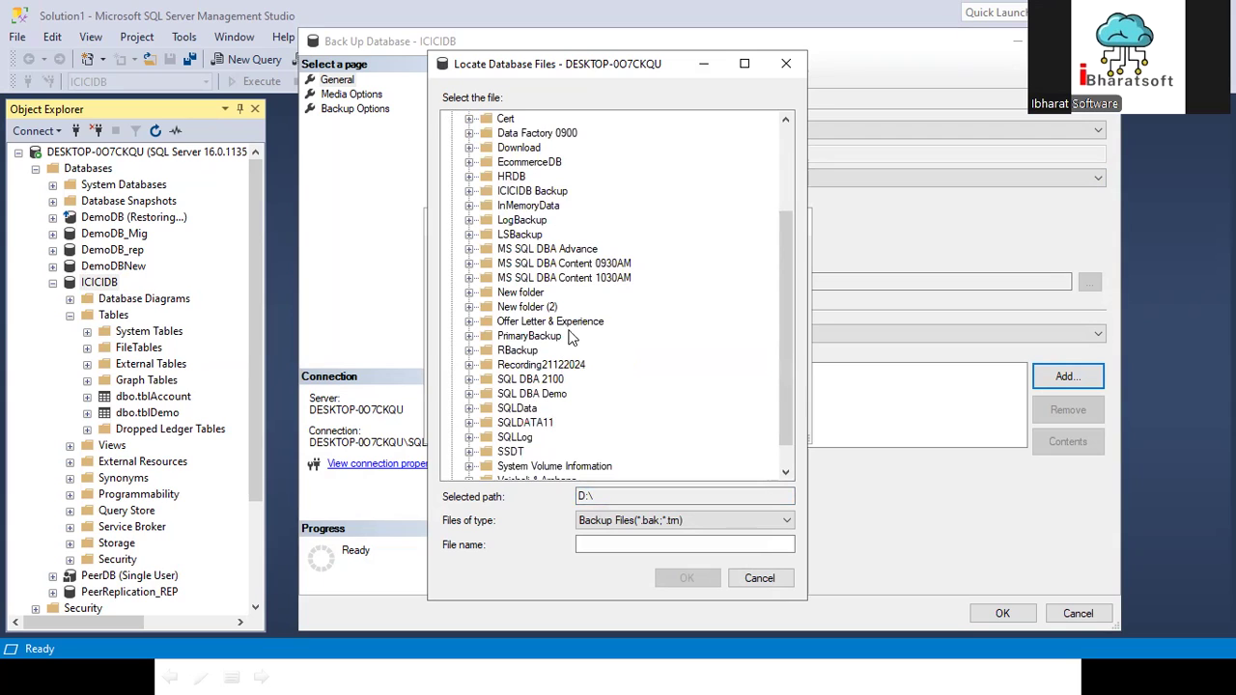
pyautogui.click(537, 191)
# - Name the backup file ICICIDB_20250114930.bak and accept it as the backup destination
pyautogui.click(616, 545)
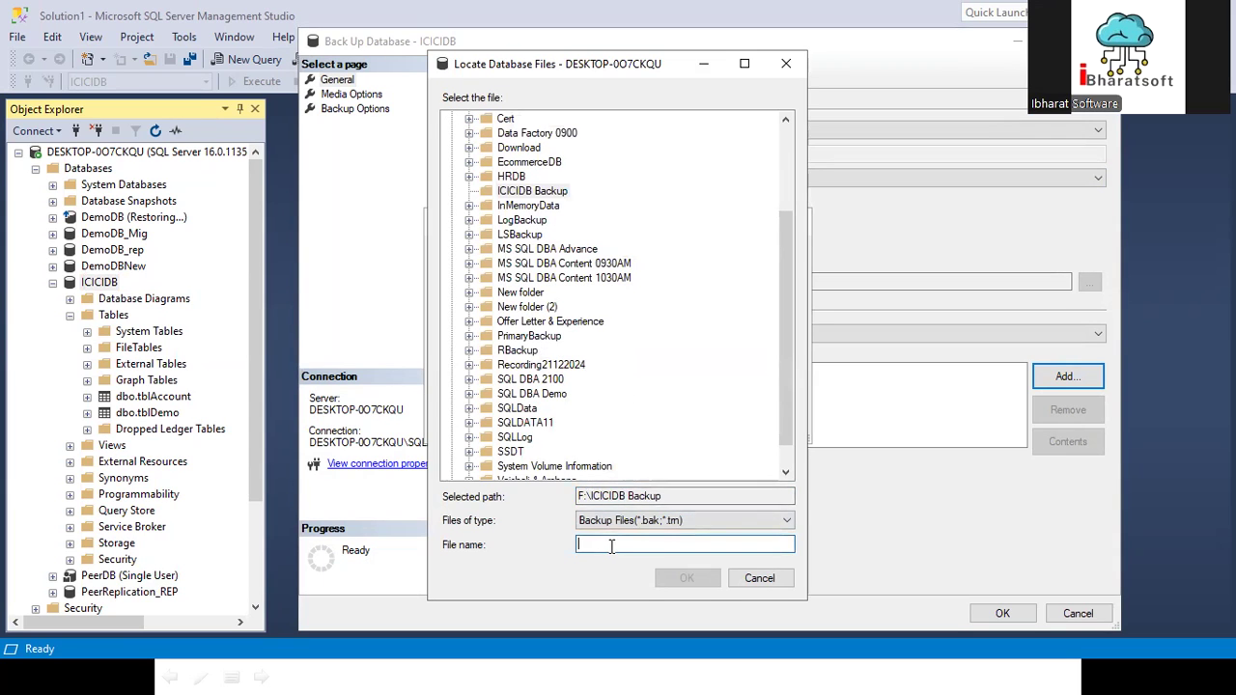
pyautogui.write('ICICI')
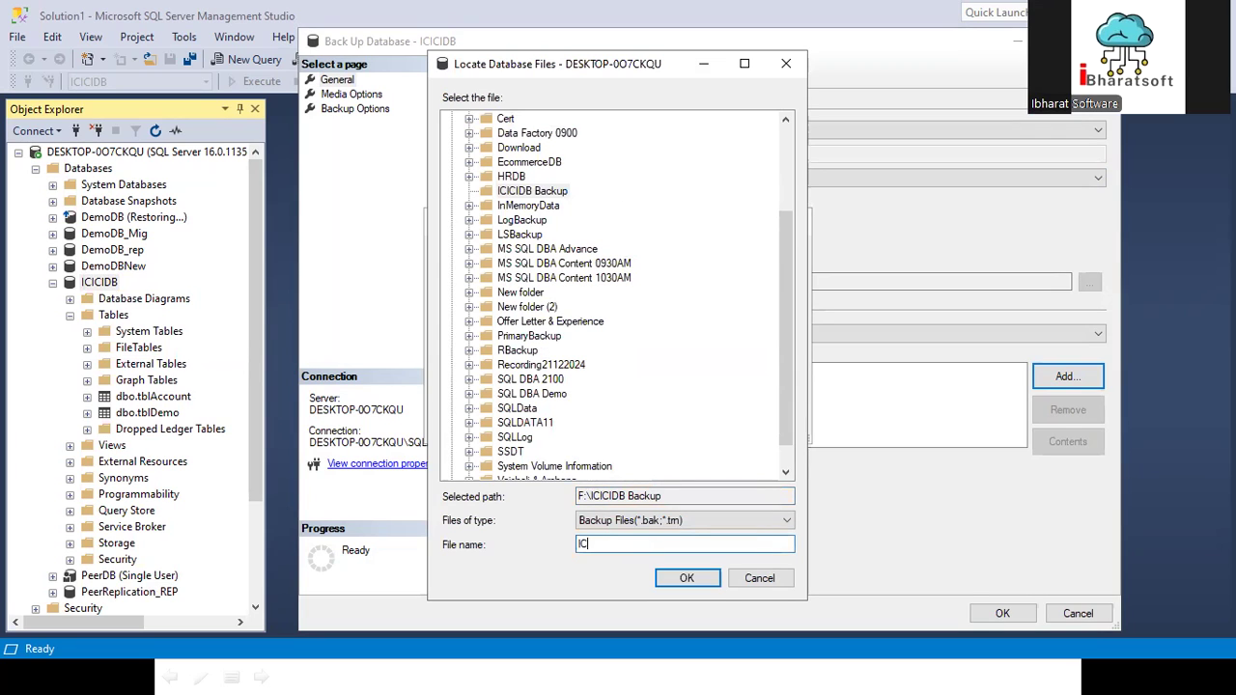
pyautogui.write('DB_2024')
pyautogui.press('BackSpace')
pyautogui.write('5')
pyautogui.hotkey('alt', 'Tab')
pyautogui.press('super')
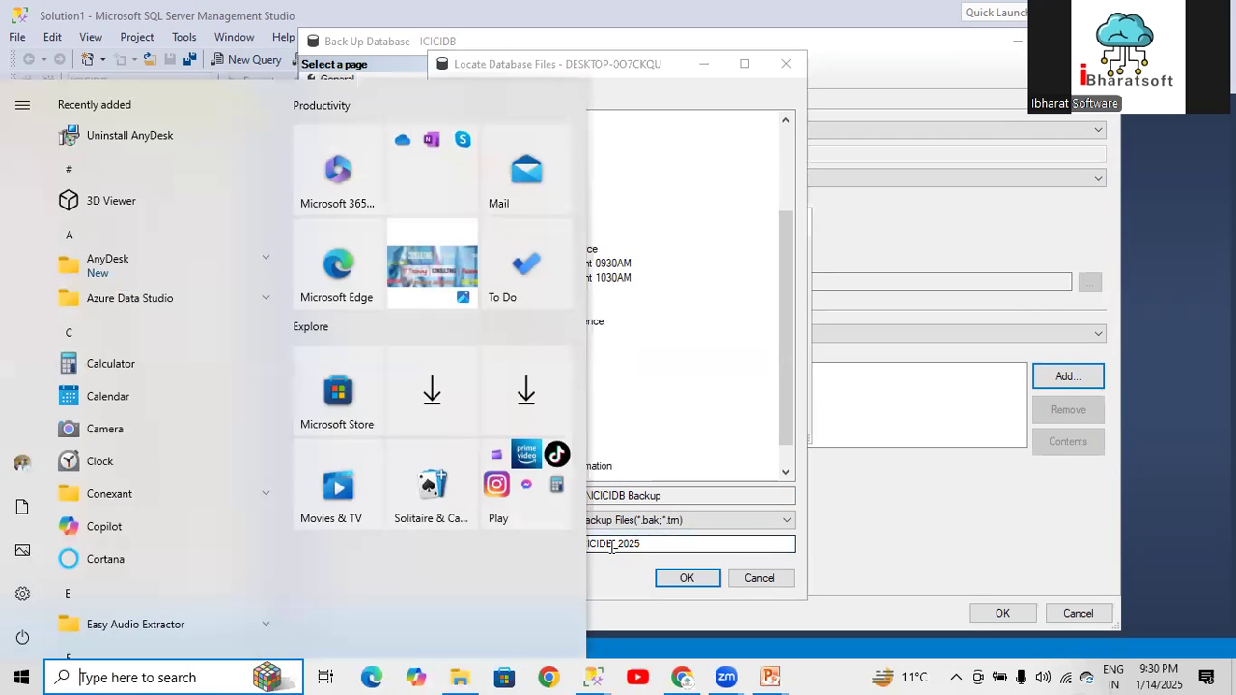
pyautogui.press('Escape')
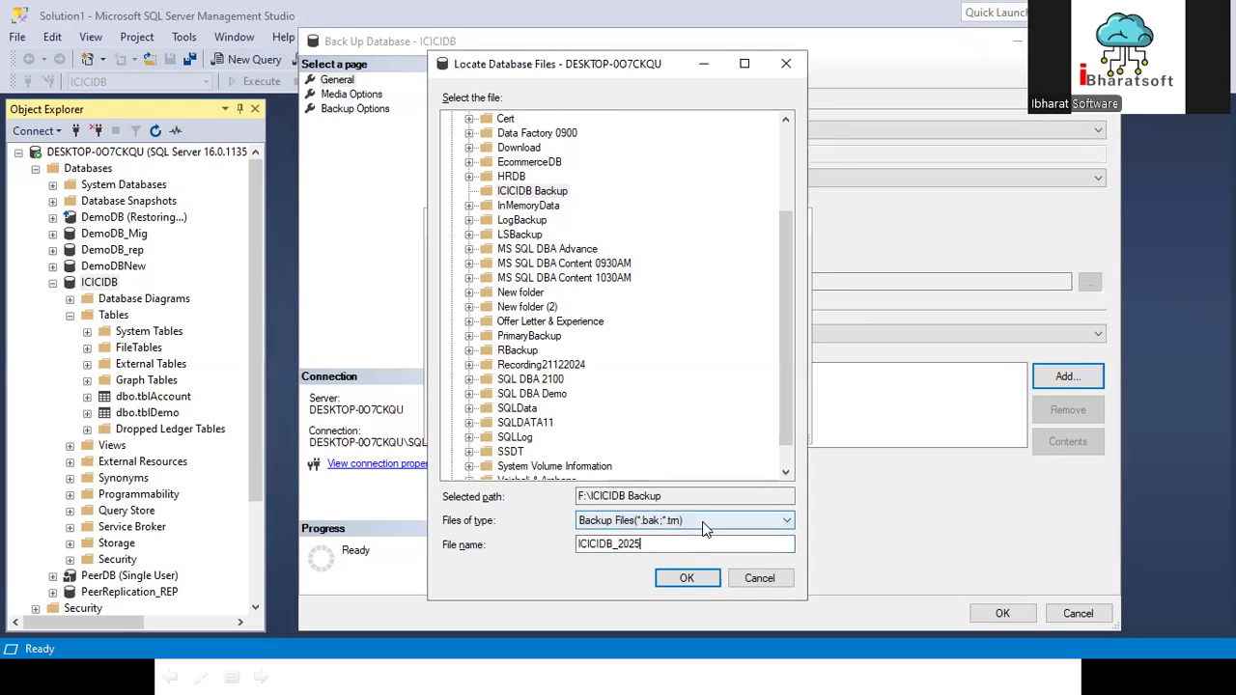
pyautogui.write('0114930.bak')
pyautogui.hotkey('ctrl', 'a')
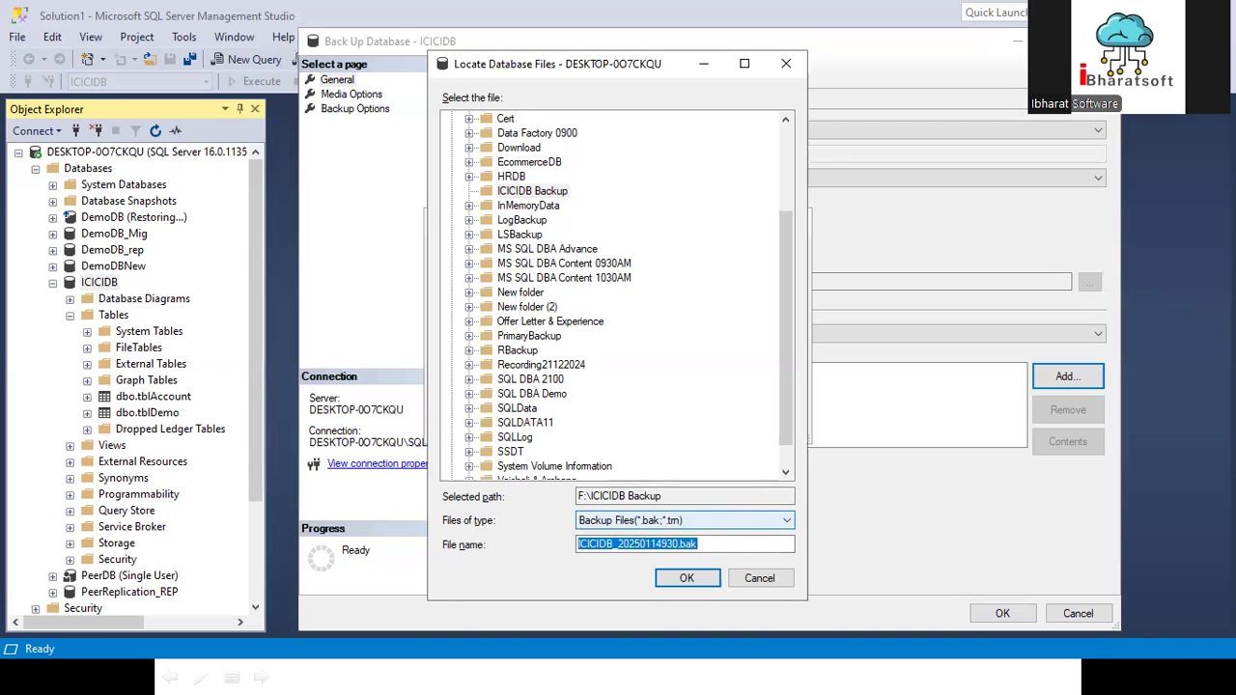
pyautogui.click(687, 579)
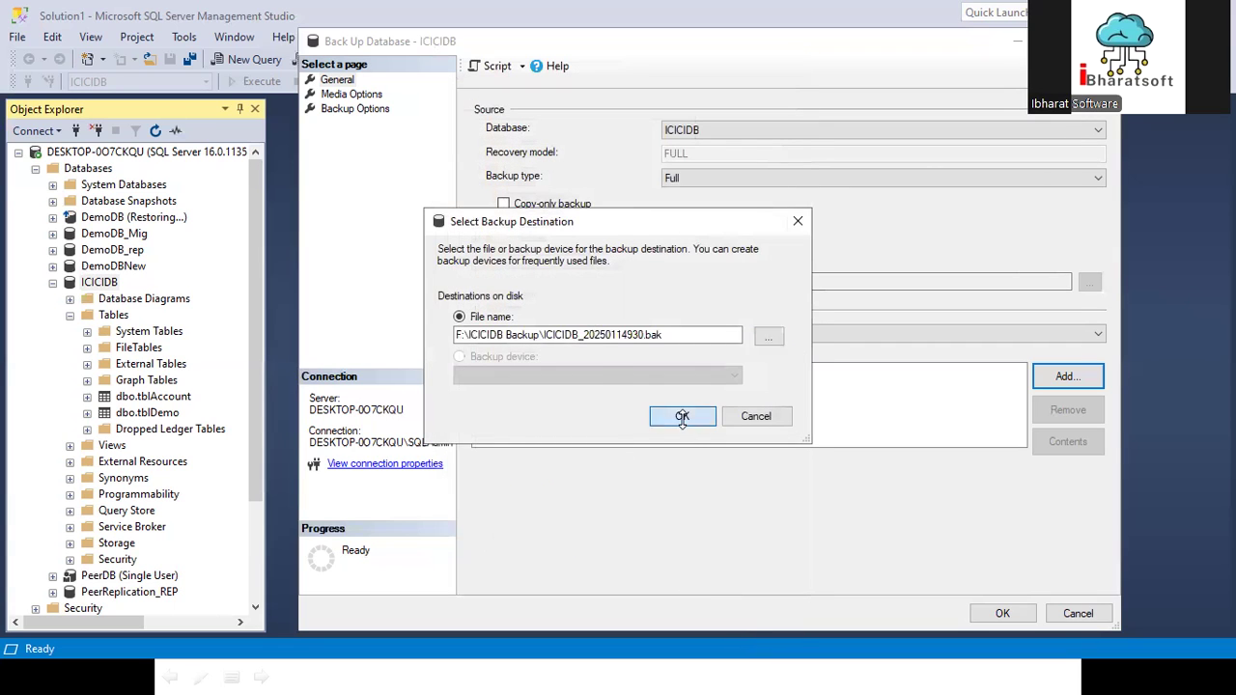
pyautogui.click(685, 416)
# - Set the backup compression to Compress backup and run the full backup of ICICIDB
pyautogui.click(353, 108)
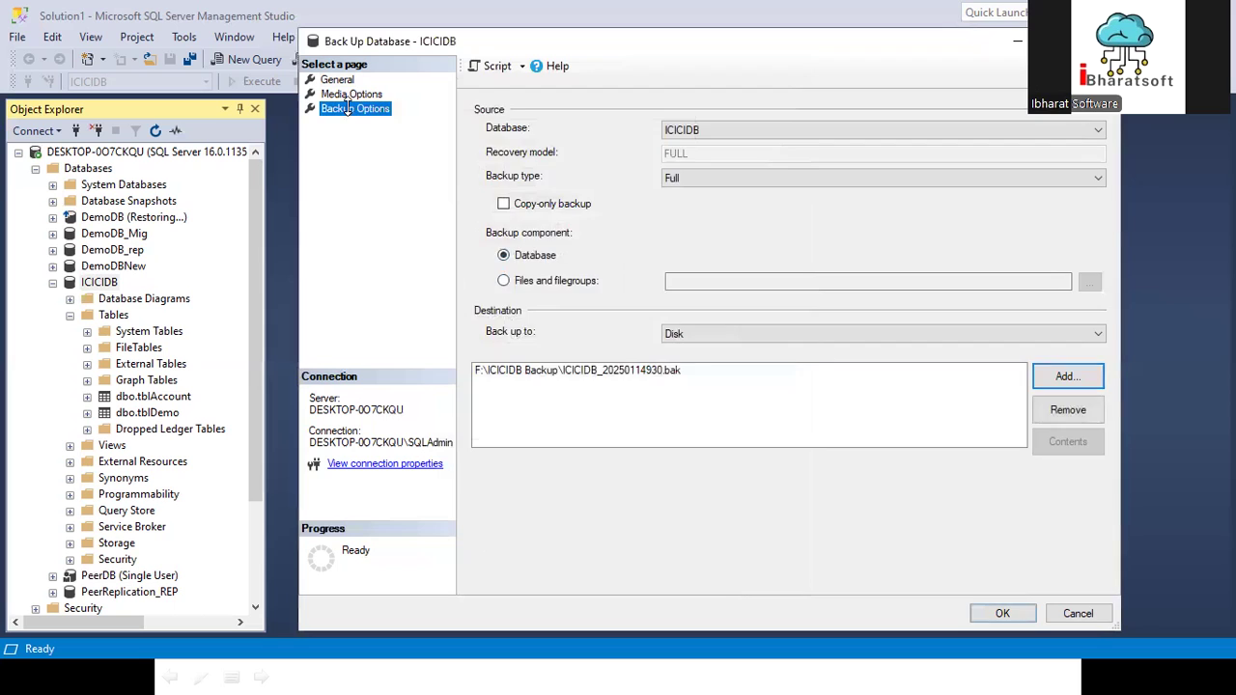
pyautogui.click(758, 323)
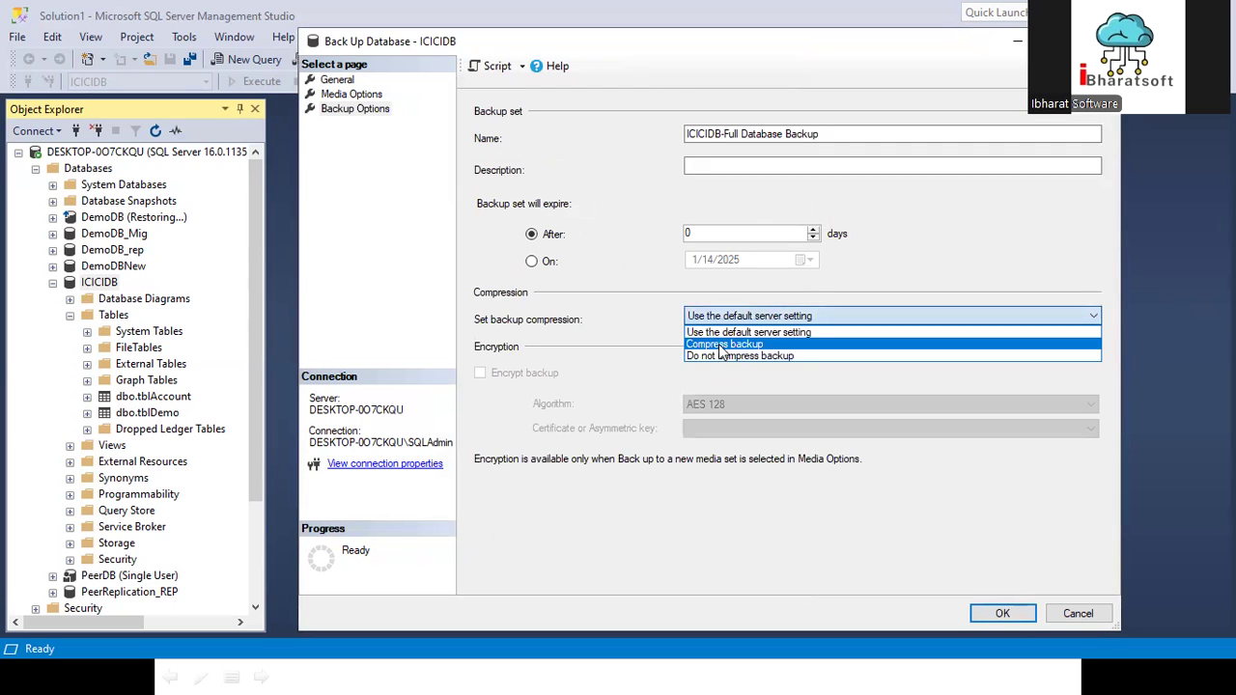
pyautogui.click(725, 344)
pyautogui.click(1001, 615)
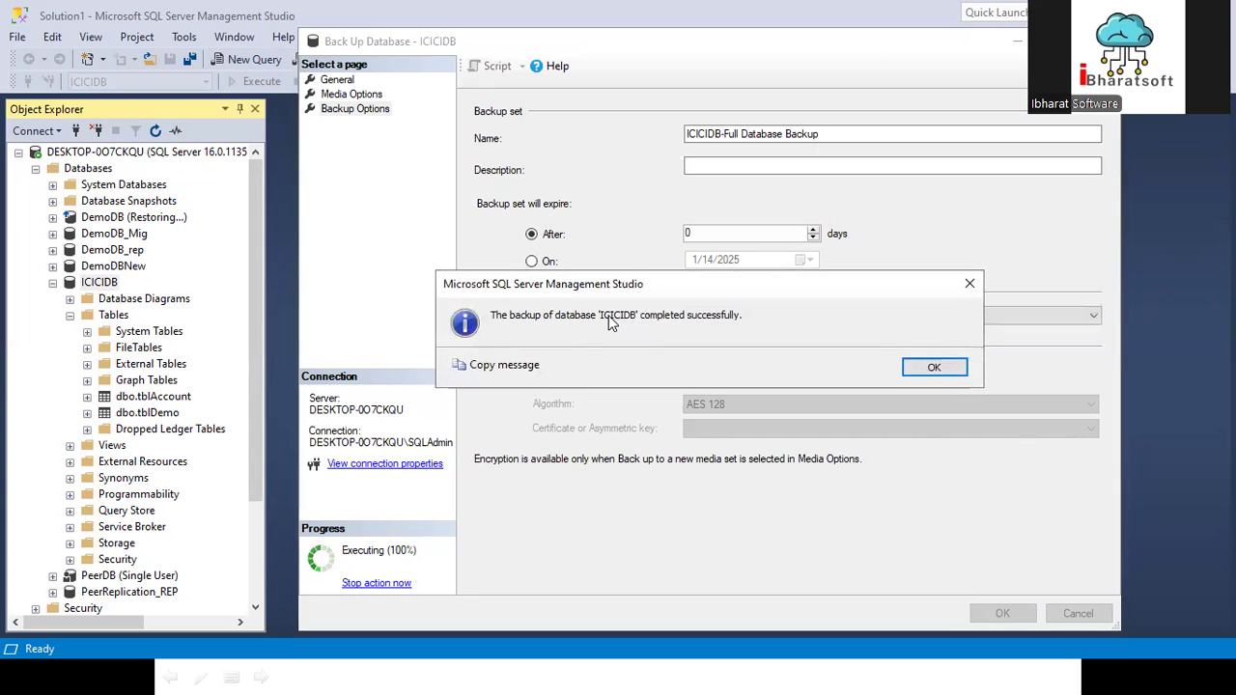
pyautogui.click(931, 368)
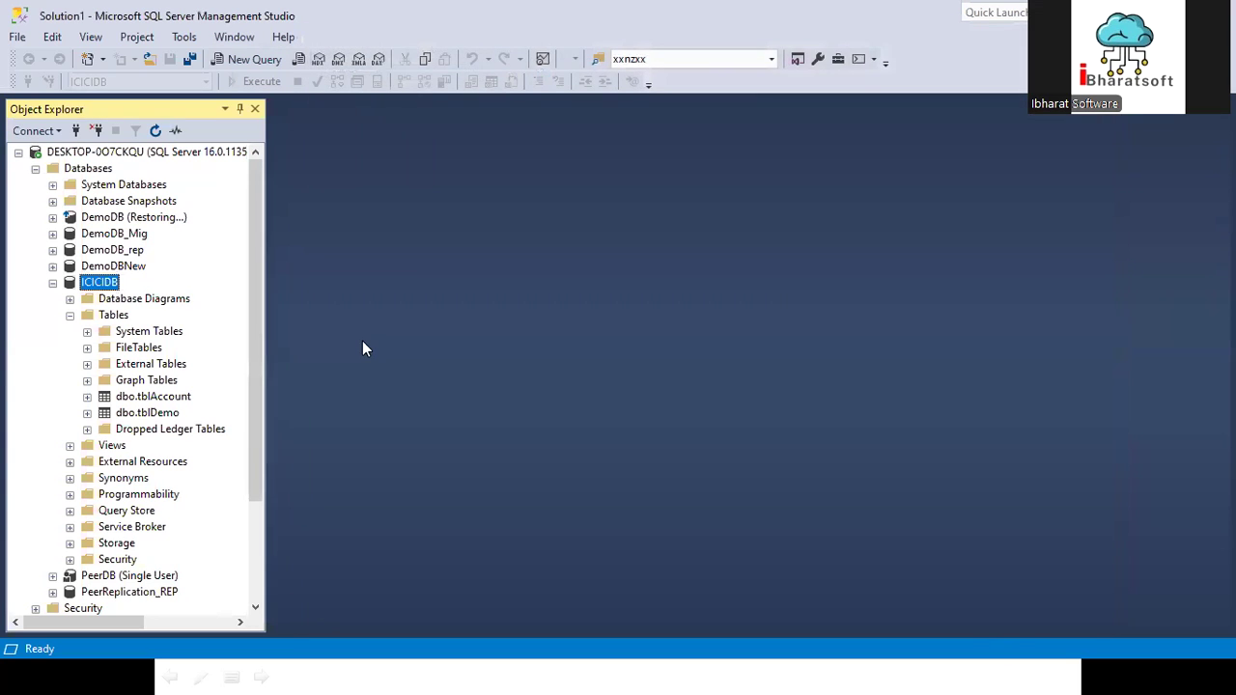
# - Open dbo.tblDemo for row editing and add a row with id 4 and Ename "Full Backup Completed @ 9:30"
pyautogui.rightClick(142, 415)
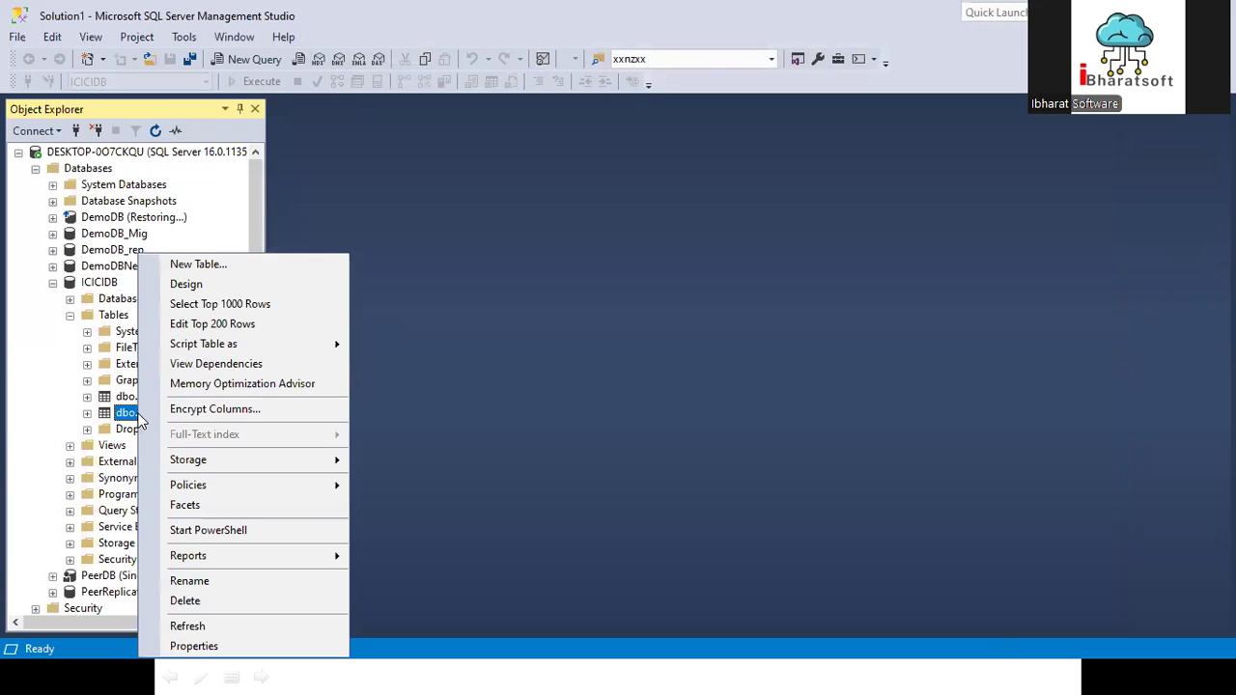
pyautogui.click(191, 324)
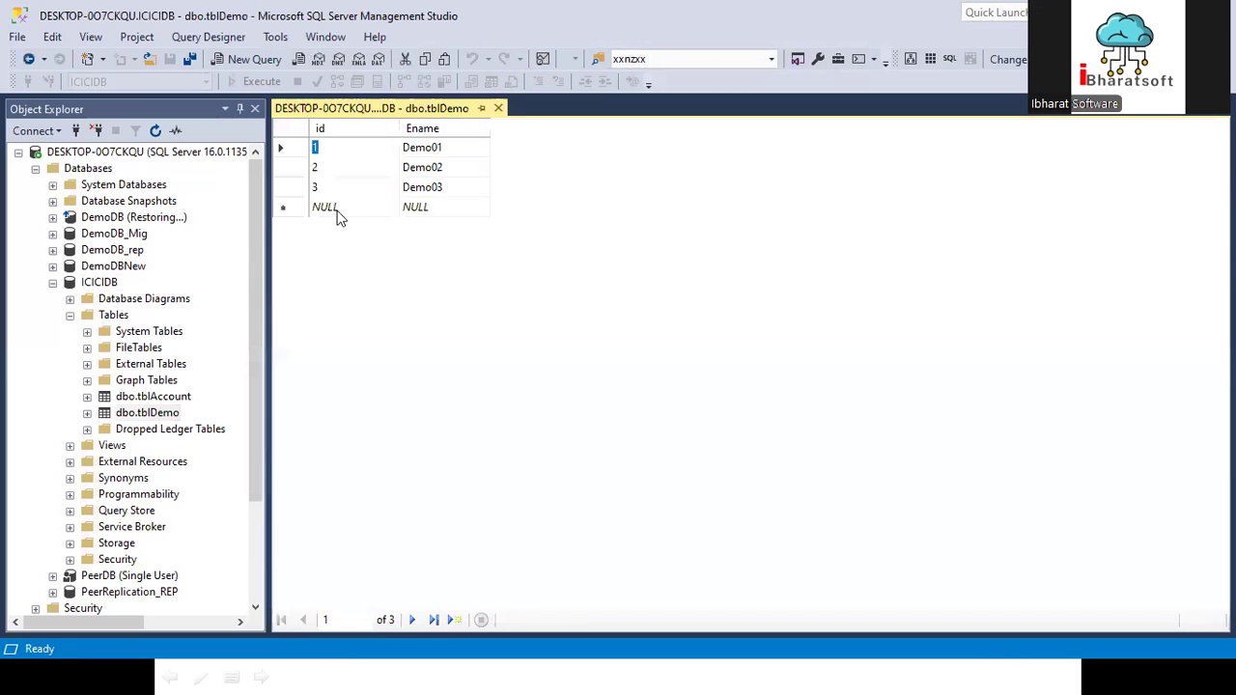
pyautogui.click(339, 211)
pyautogui.write('4')
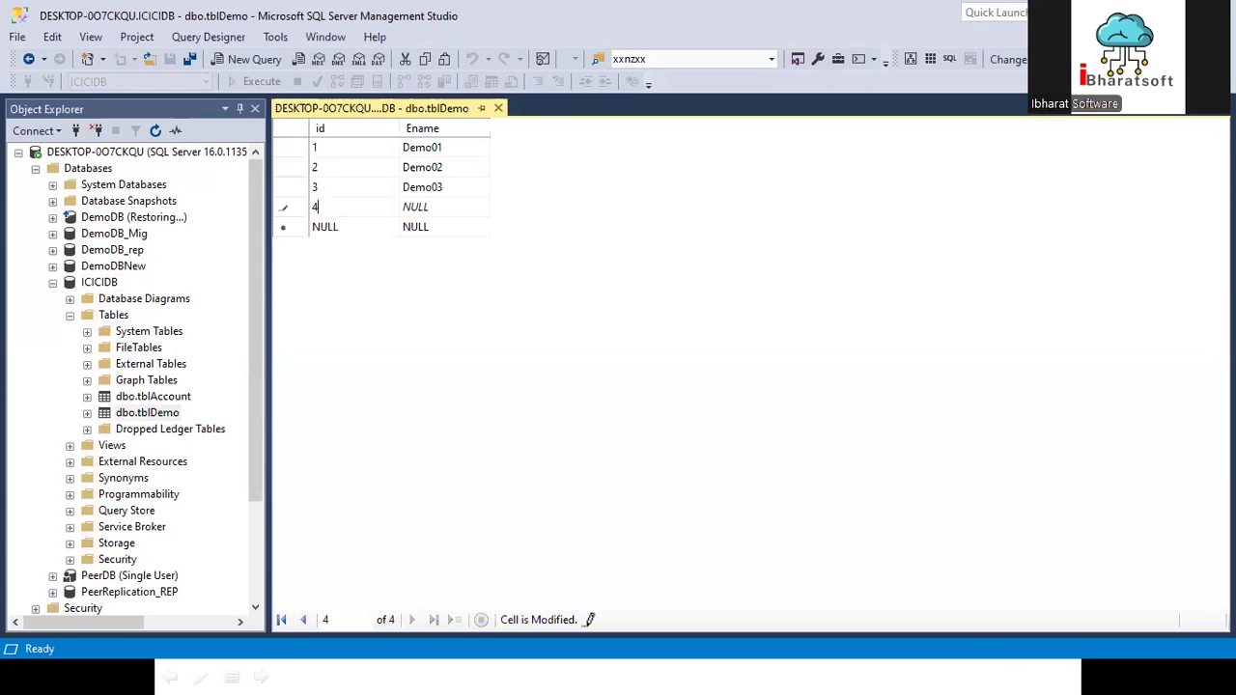
pyautogui.click(440, 205)
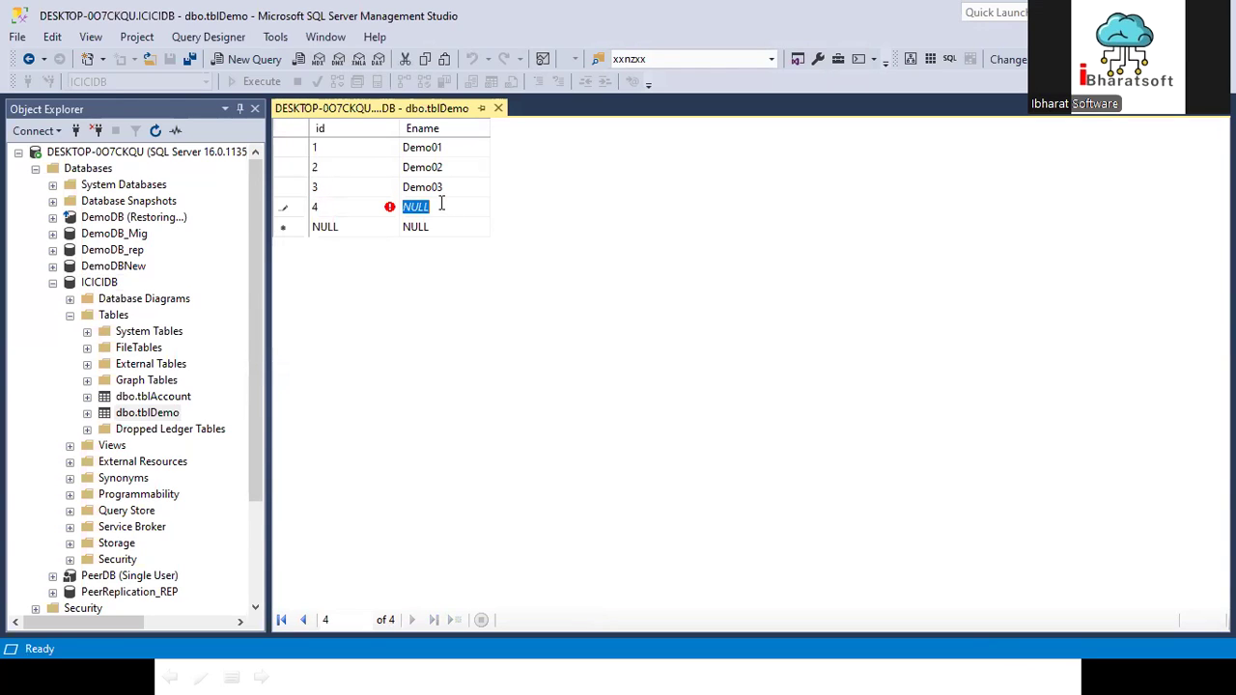
pyautogui.write('Full Bac')
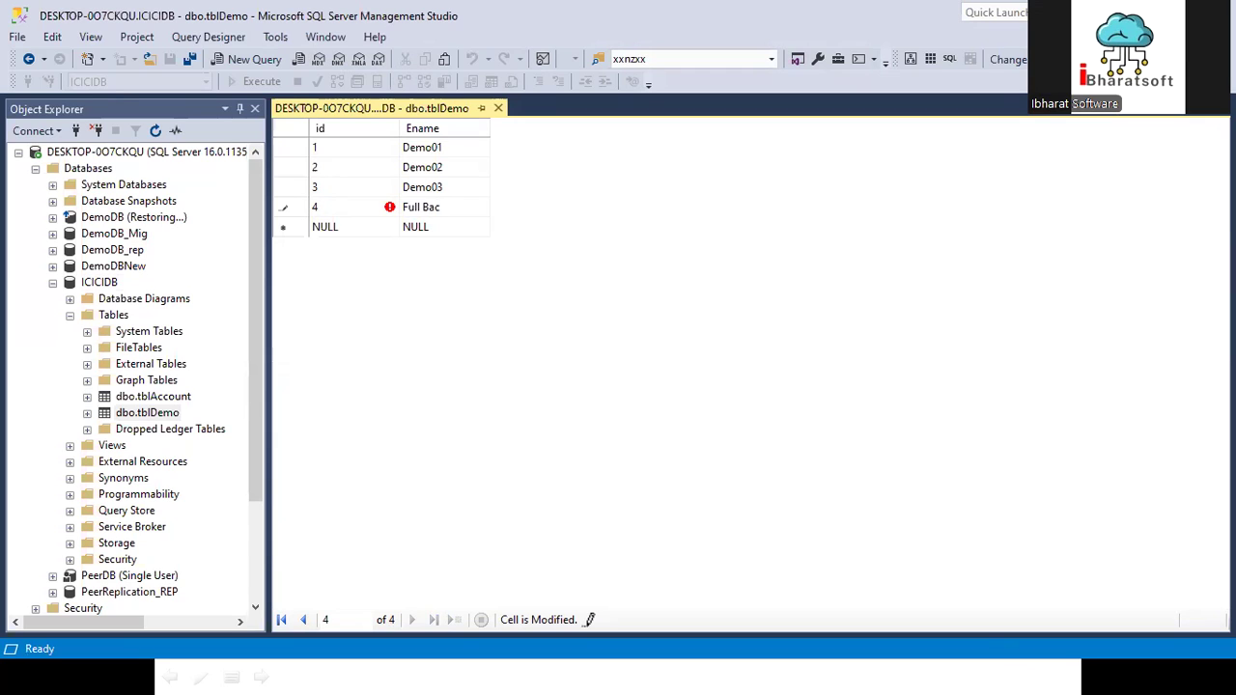
pyautogui.write('kup')
pyautogui.write(' Complete')
pyautogui.write('d @')
pyautogui.write(' 9:30')
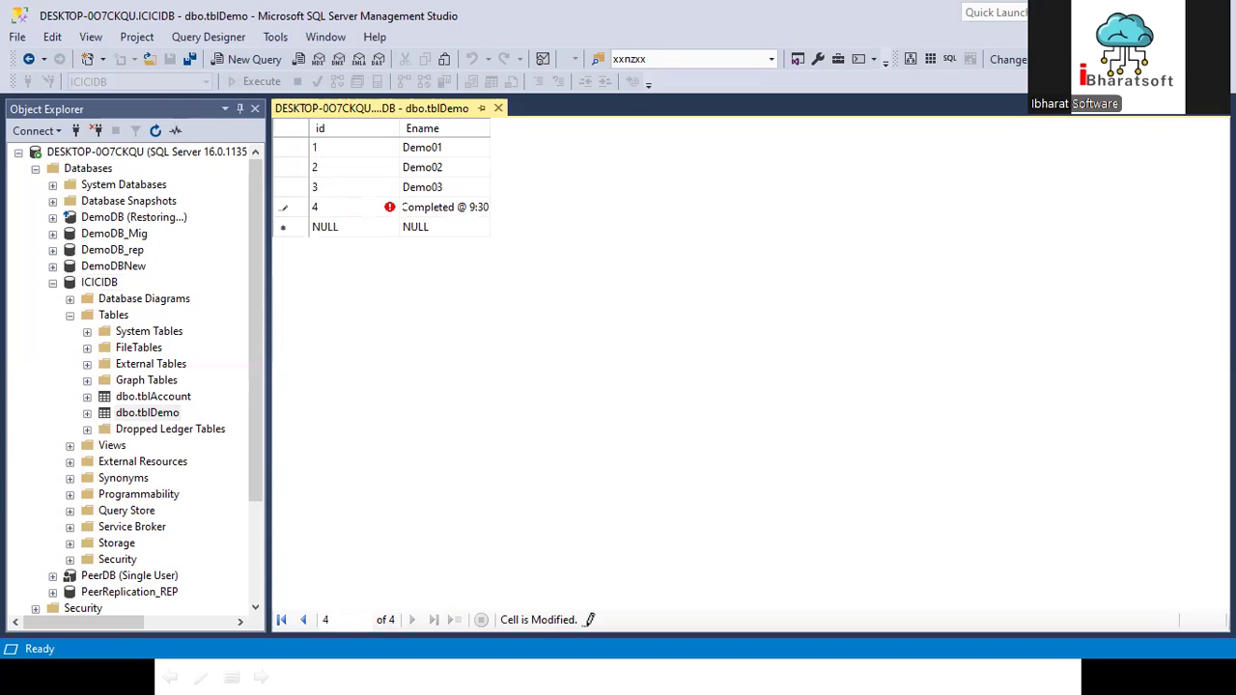
pyautogui.press('Return')
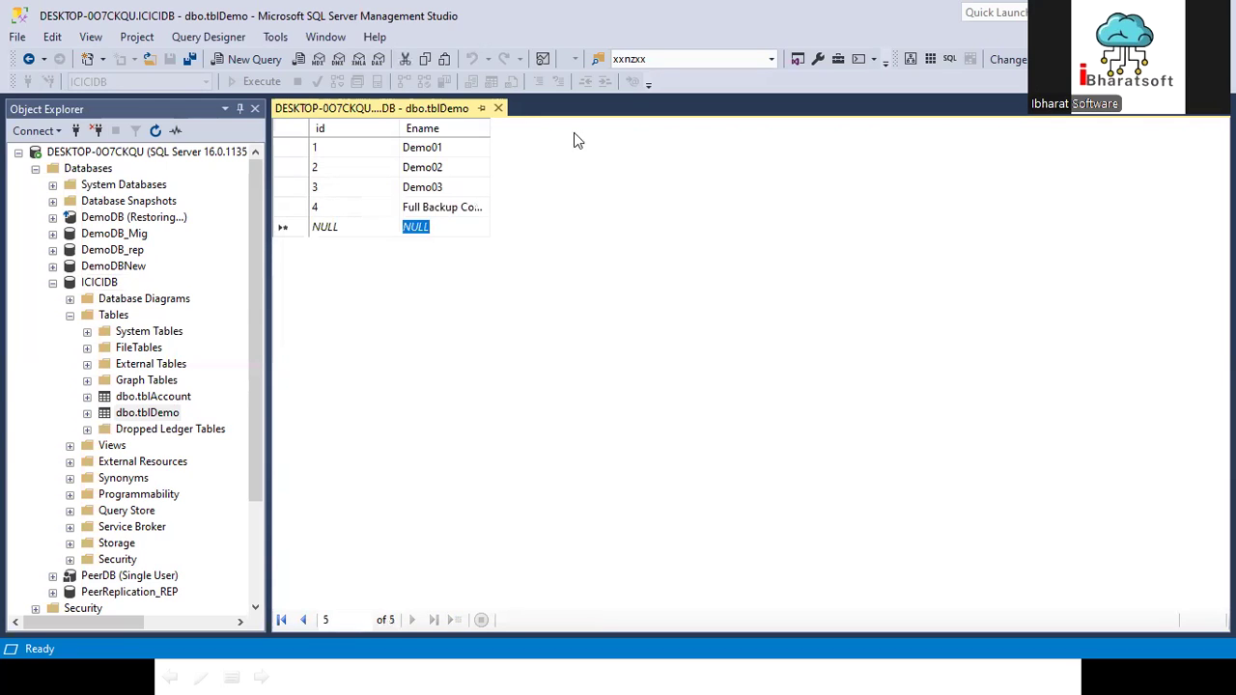
# - Check the system clock, review the Ename text of row 4, and close the tblDemo editing grid
pyautogui.press('super')
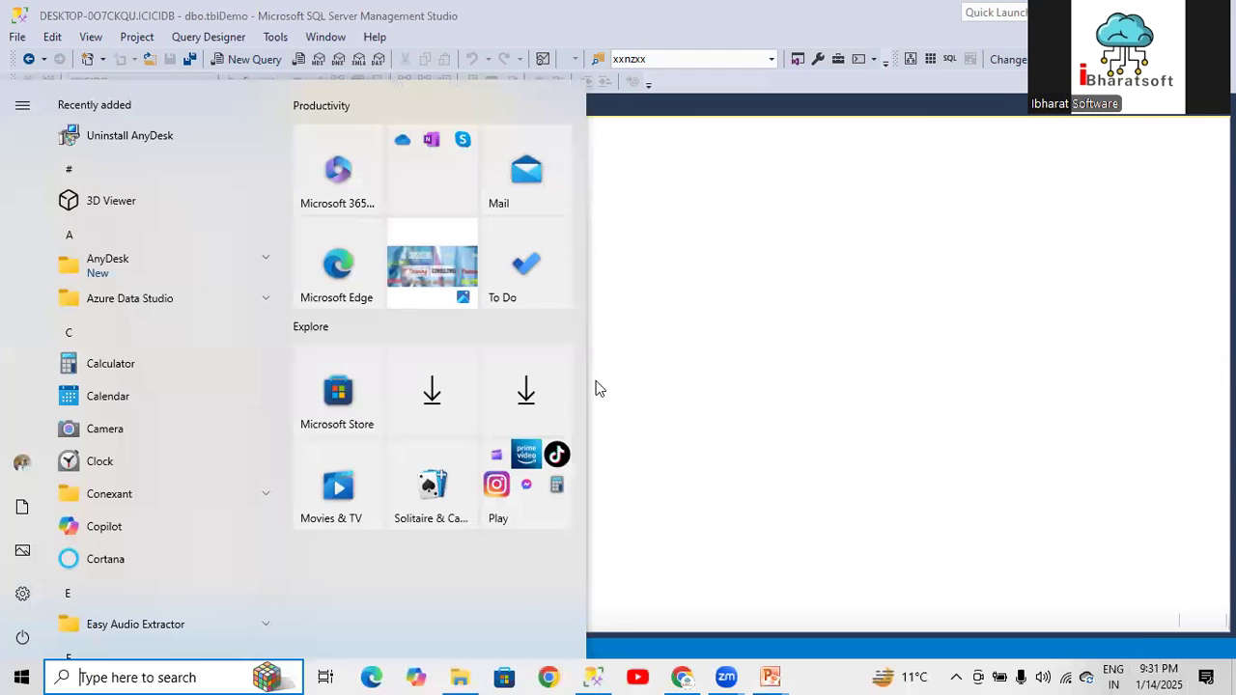
pyautogui.click(734, 308)
pyautogui.click(442, 209)
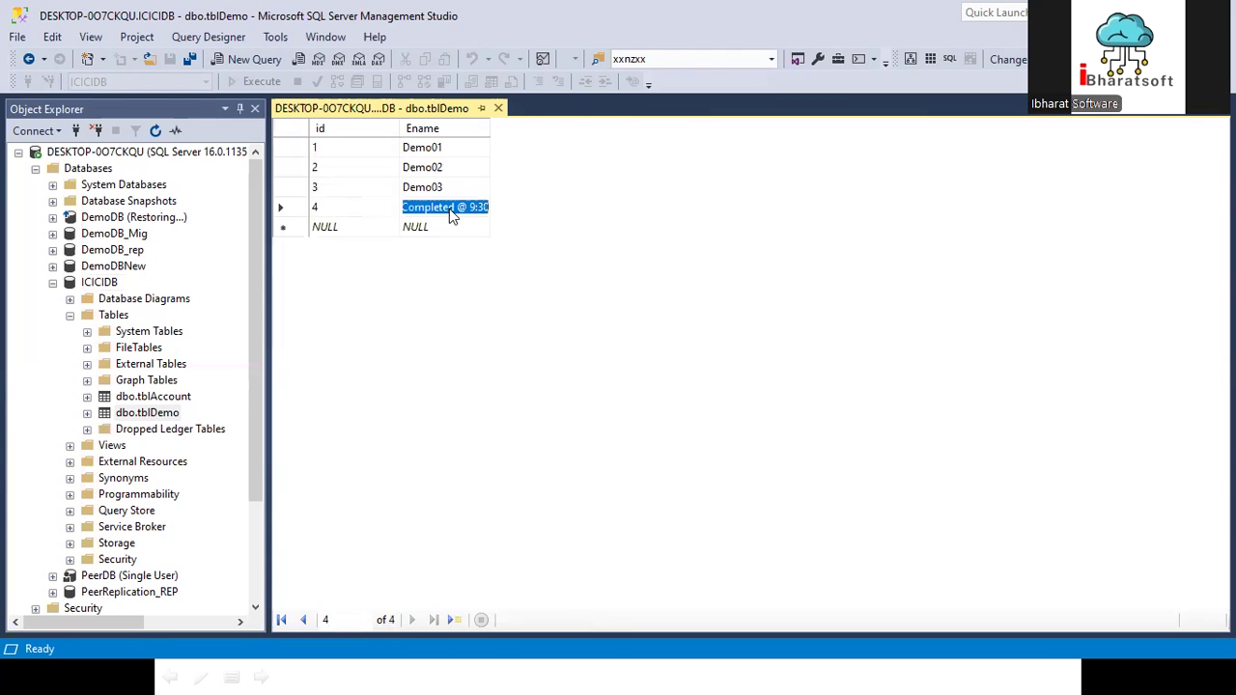
pyautogui.click(498, 109)
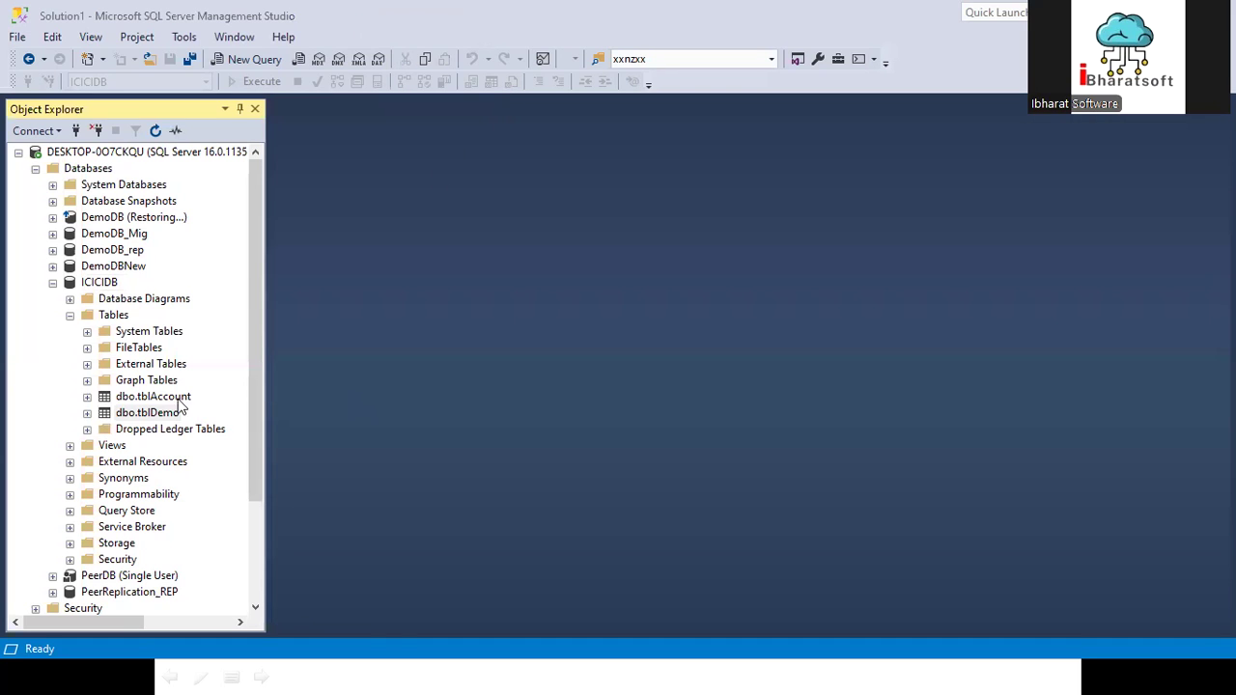
# - Open the Back Up task for ICICIDB again and remove the existing ICICIDB_20250114930.bak destination
pyautogui.rightClick(107, 287)
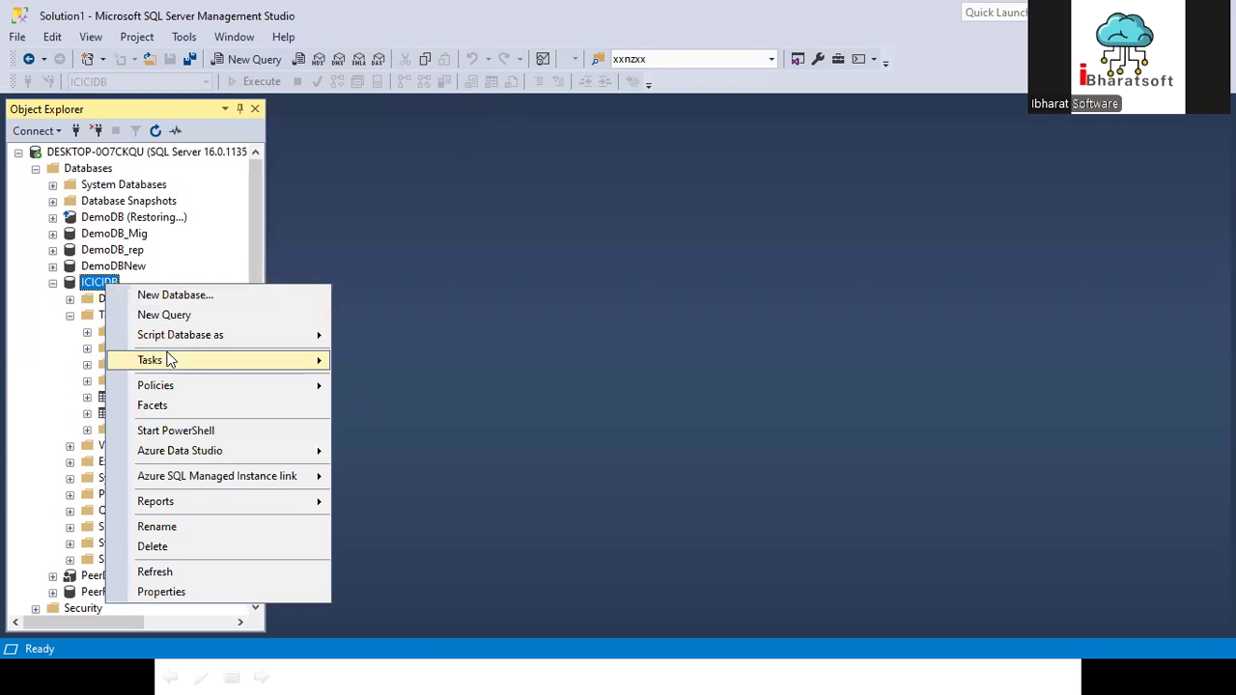
pyautogui.moveTo(166, 359)
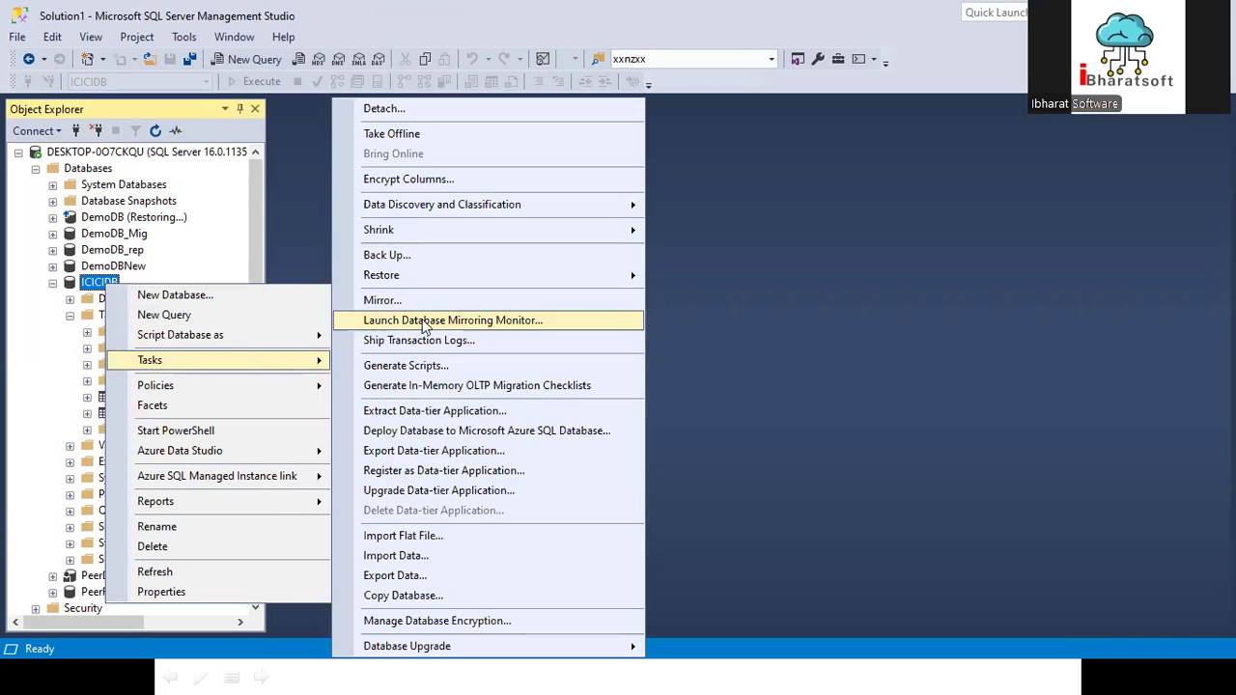
pyautogui.click(387, 255)
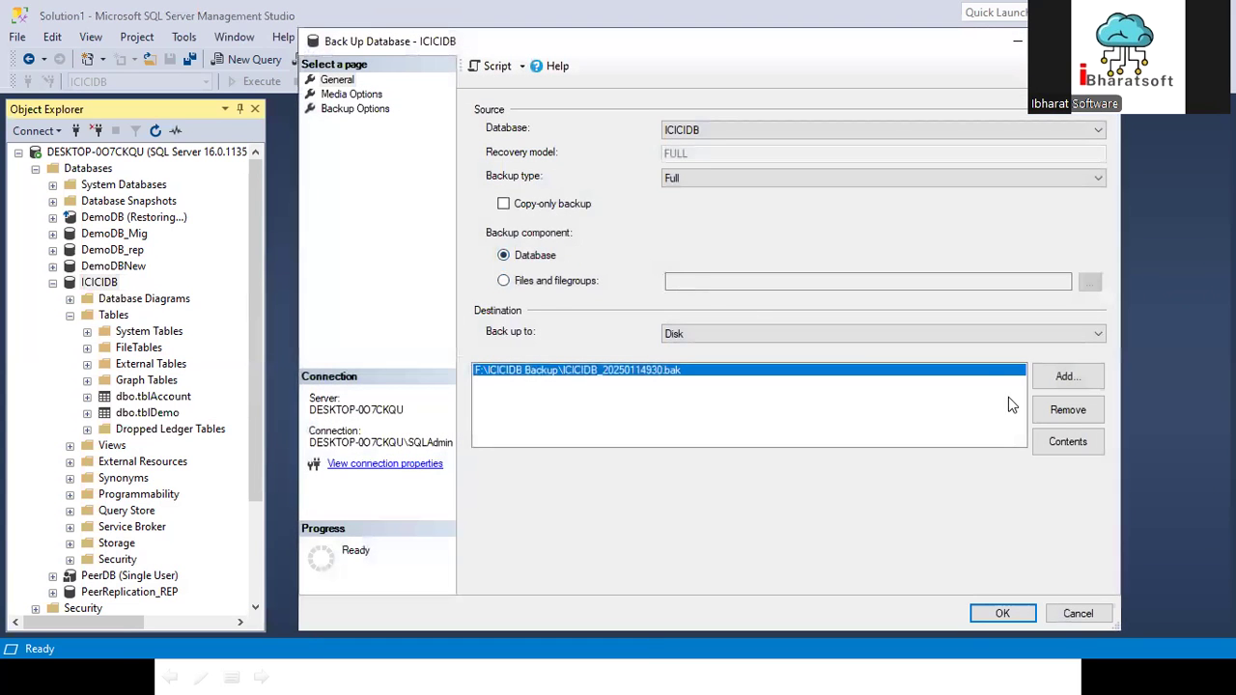
pyautogui.click(1070, 411)
# - Add a new disk backup destination and choose the ICICIDB Backup folder on drive F
pyautogui.click(1067, 377)
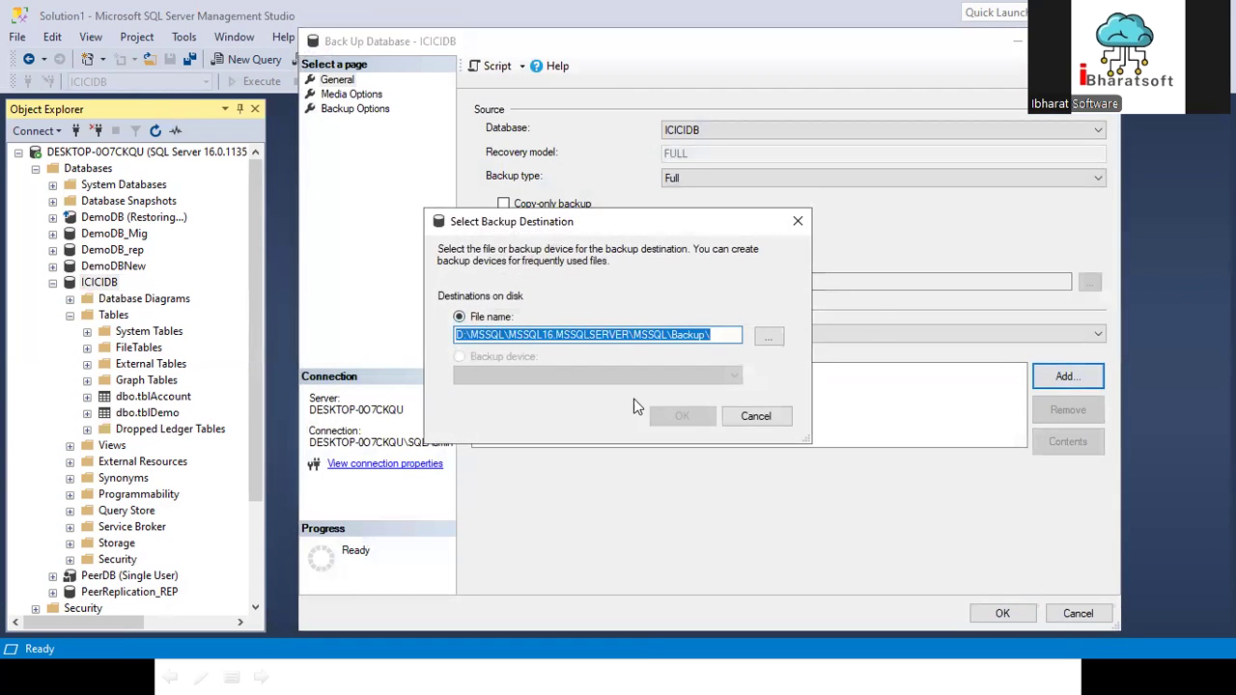
pyautogui.click(769, 340)
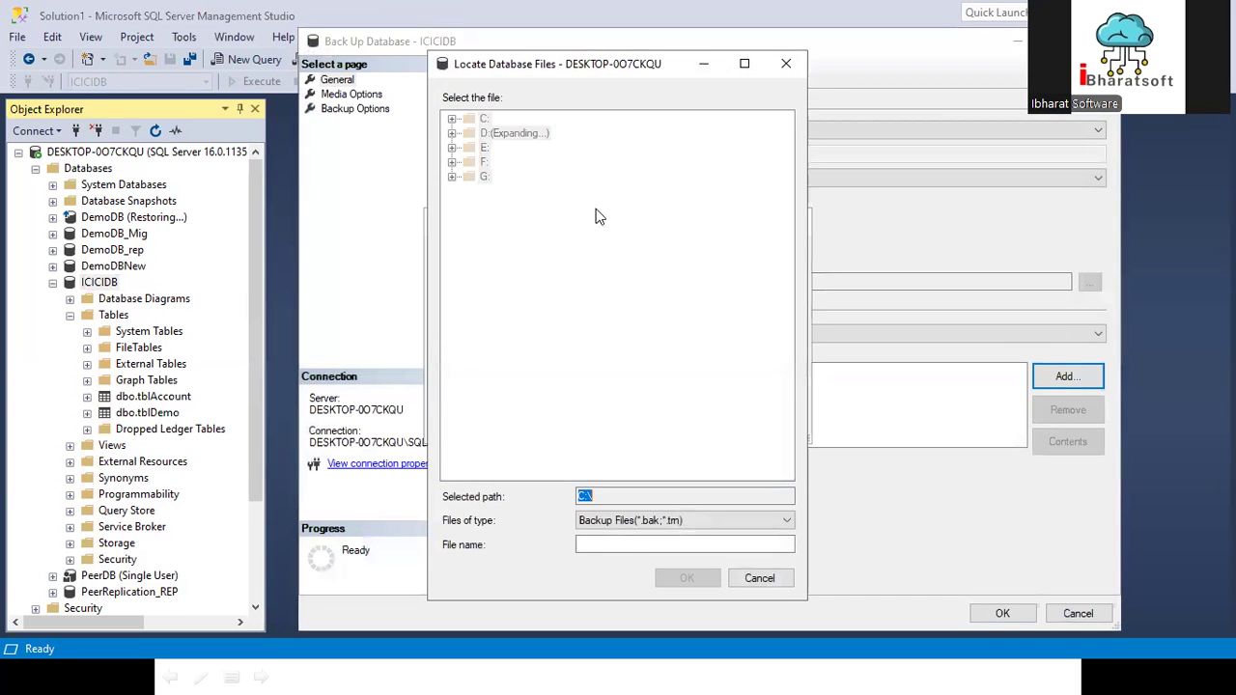
pyautogui.click(452, 134)
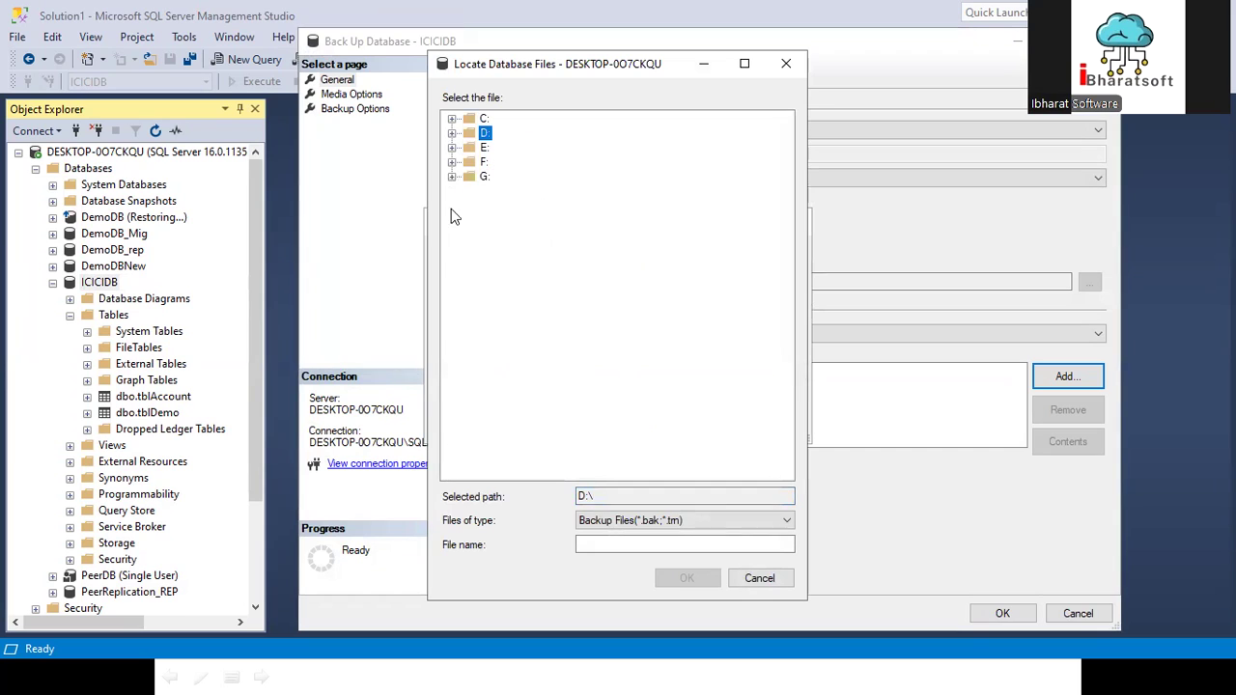
pyautogui.click(451, 163)
pyautogui.scroll(-1, 544, 330)
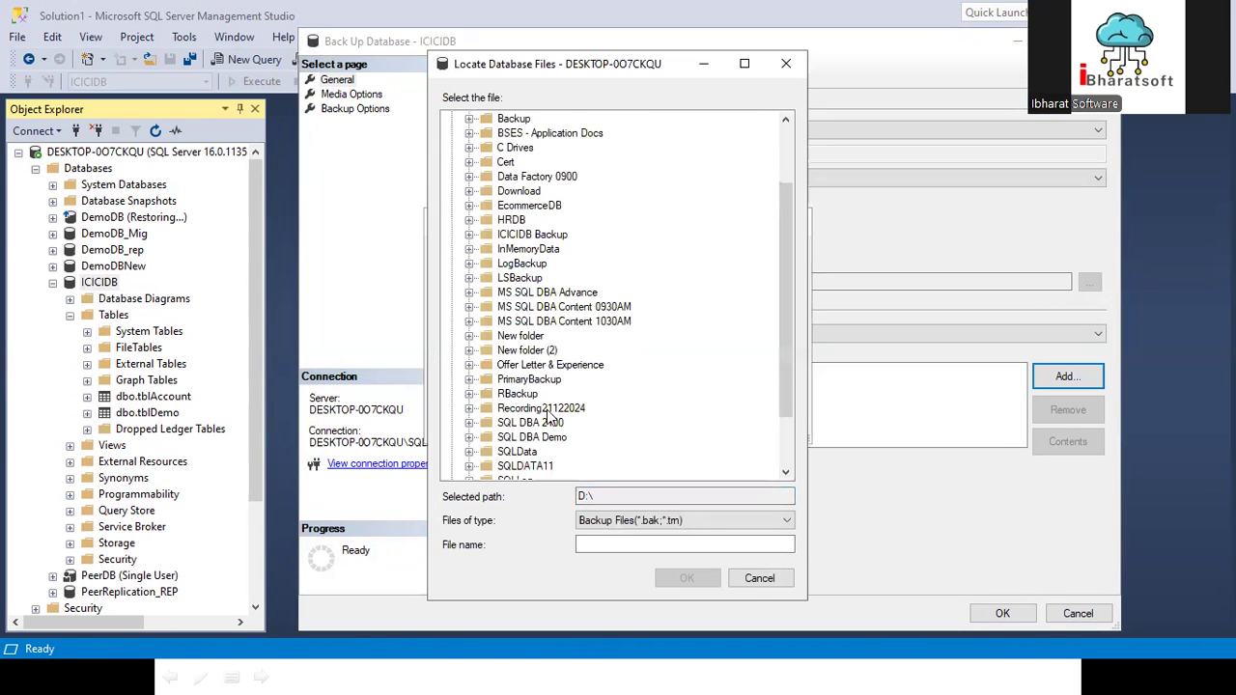
pyautogui.doubleClick(544, 238)
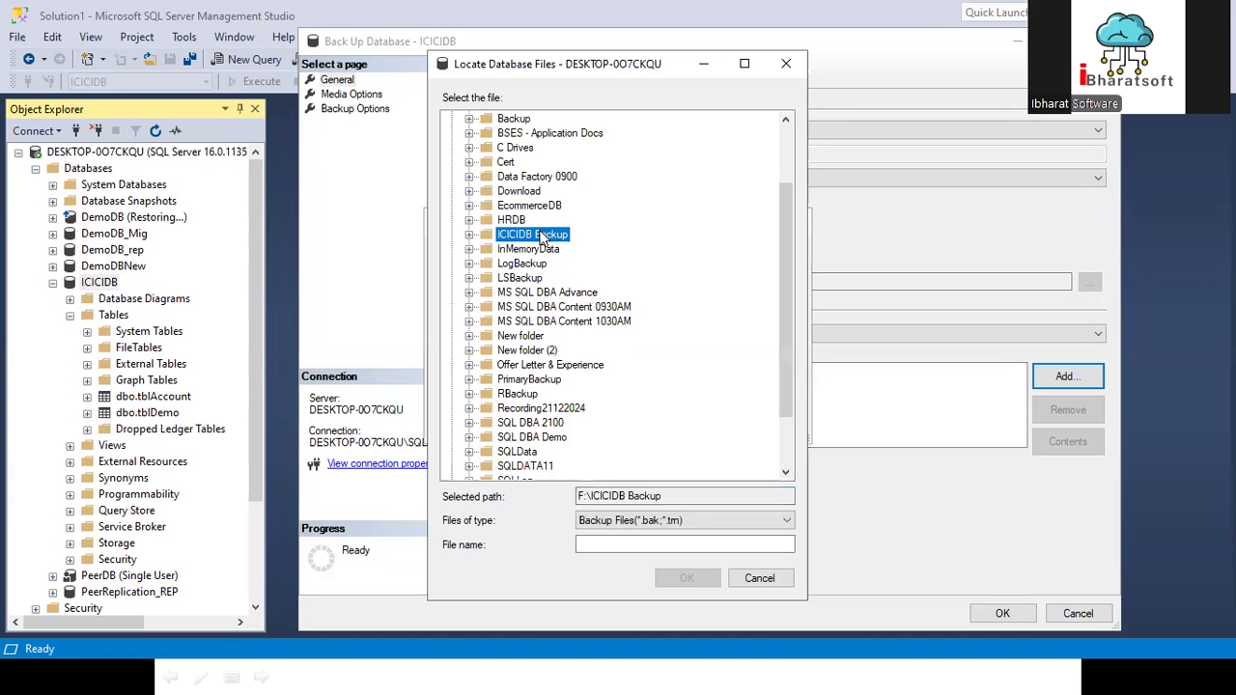
# - Reuse the existing backup's name, change it to ICICIDB_Diff_20250114932.bak, and accept it as the backup destination
pyautogui.click(600, 548)
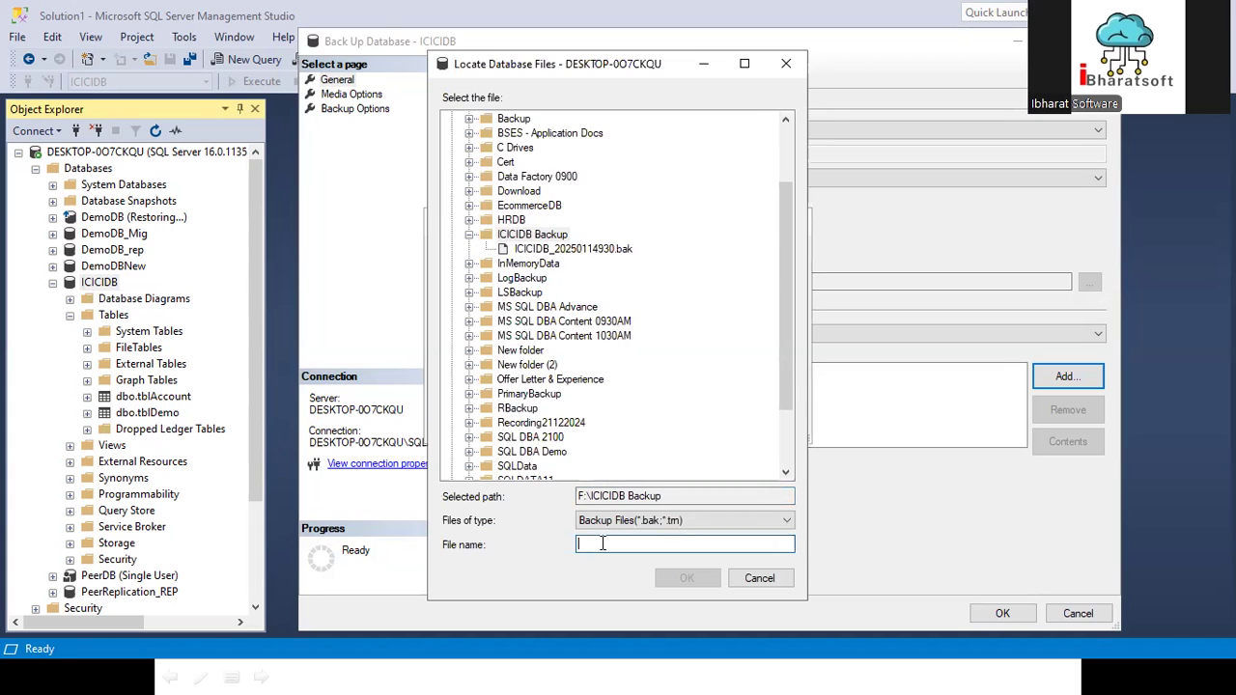
pyautogui.click(558, 249)
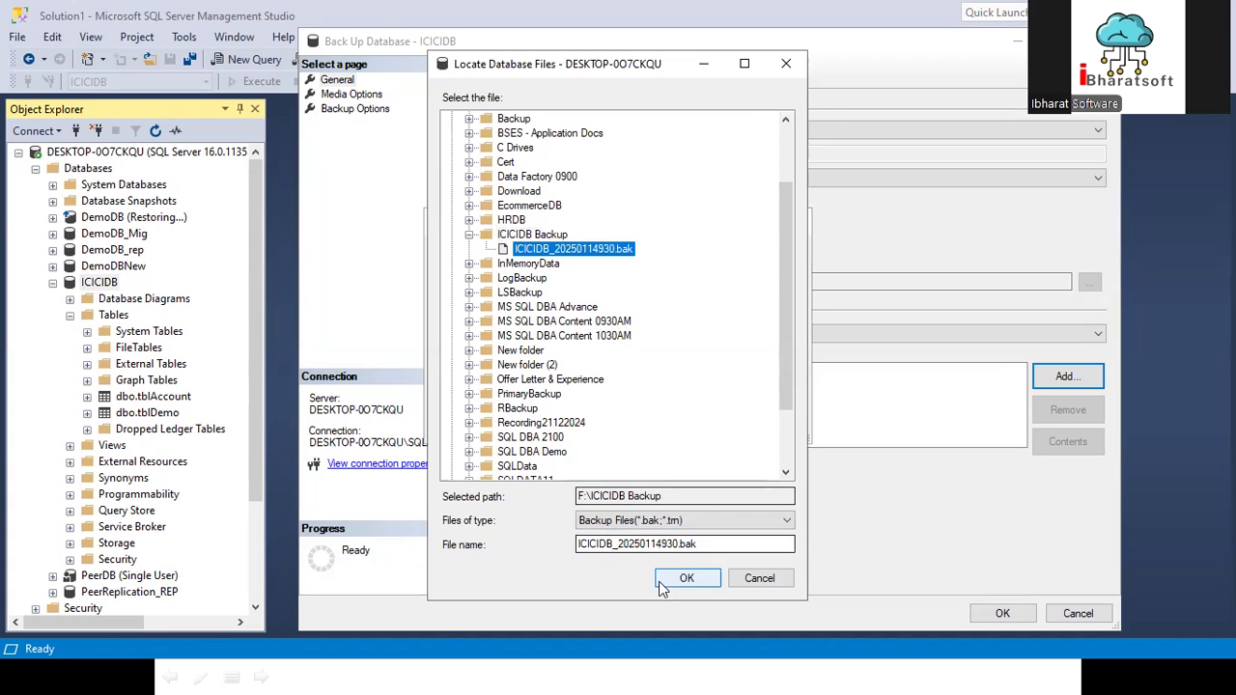
pyautogui.click(619, 545)
pyautogui.write('Diff_')
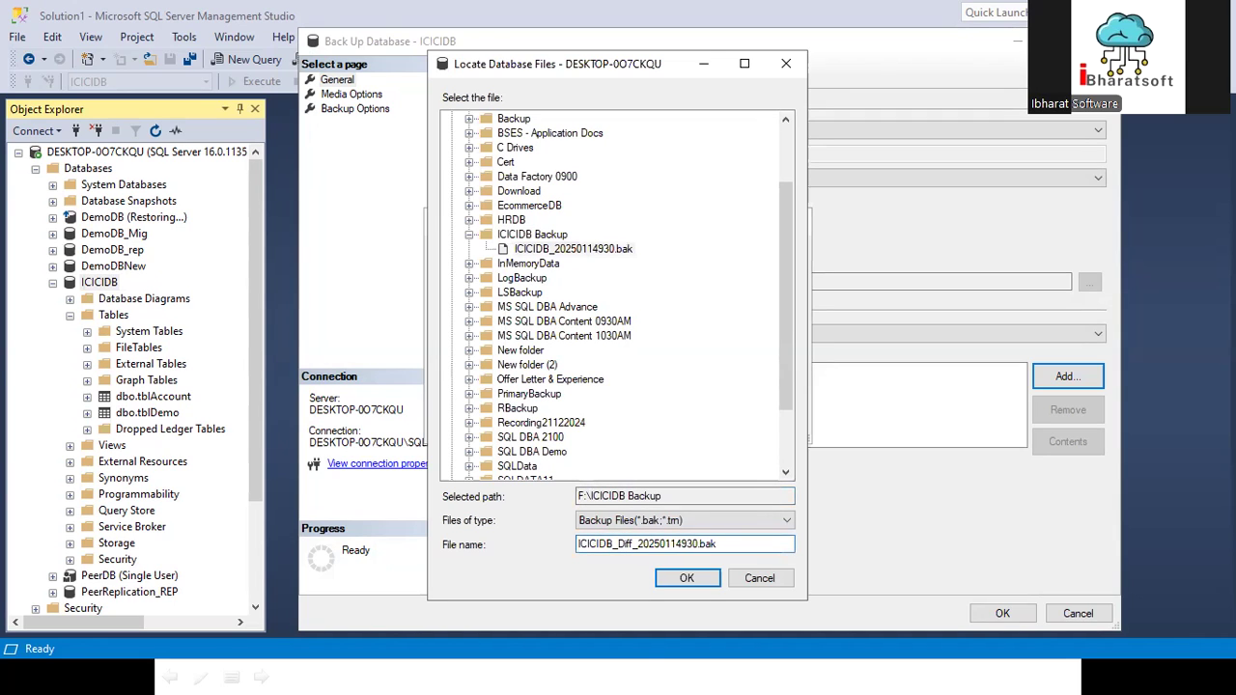
pyautogui.click(692, 544)
pyautogui.press('BackSpace')
pyautogui.write('2')
pyautogui.press('Return')
pyautogui.click(695, 422)
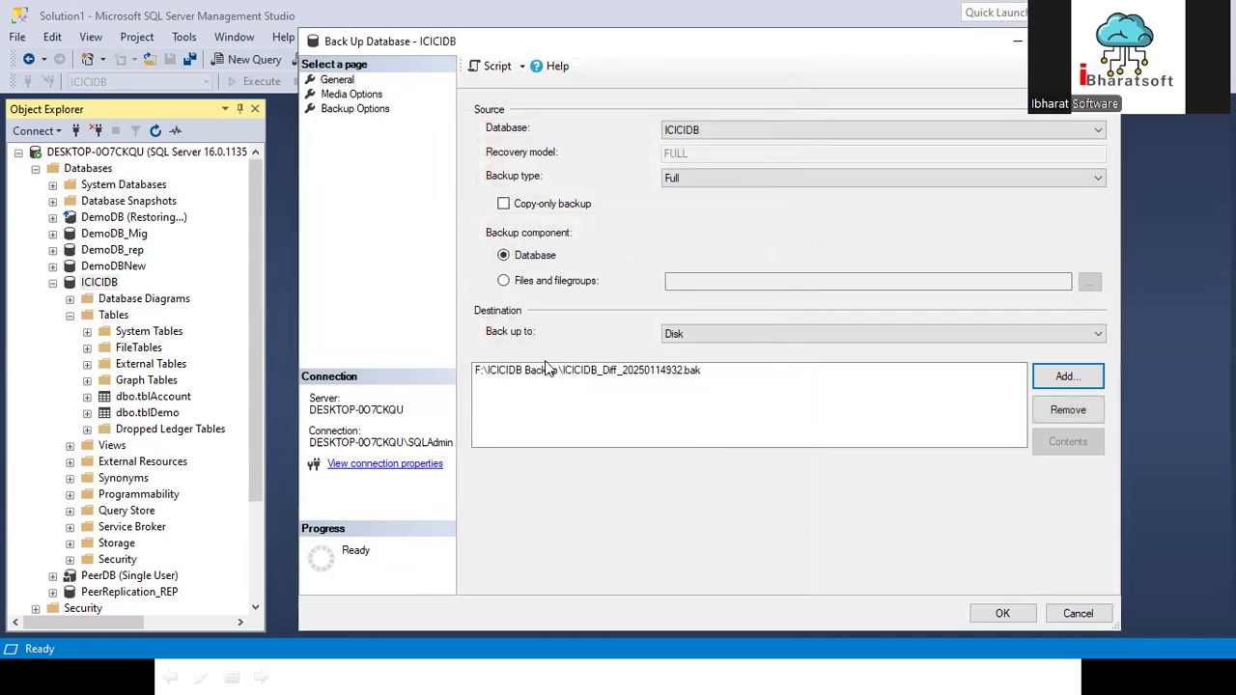
# - Set the compression to Compress backup and run the ICICIDB backup to ICICIDB_Diff_20250114932.bak
pyautogui.click(363, 110)
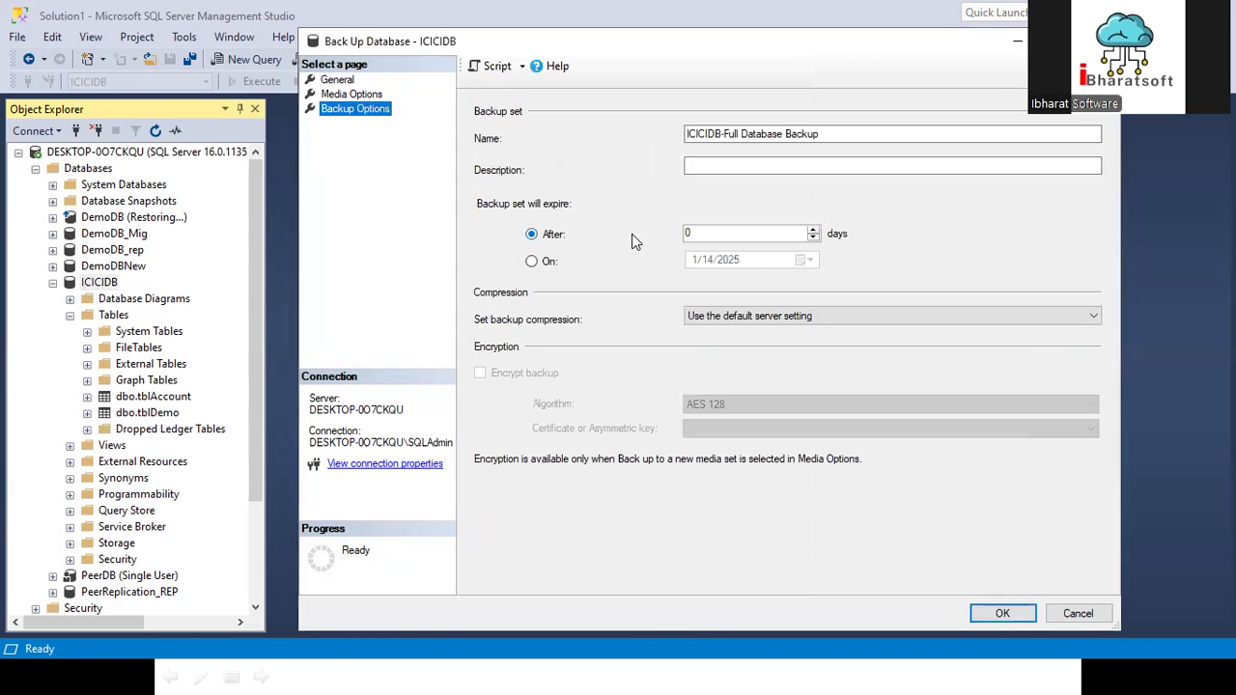
pyautogui.click(703, 317)
pyautogui.click(703, 345)
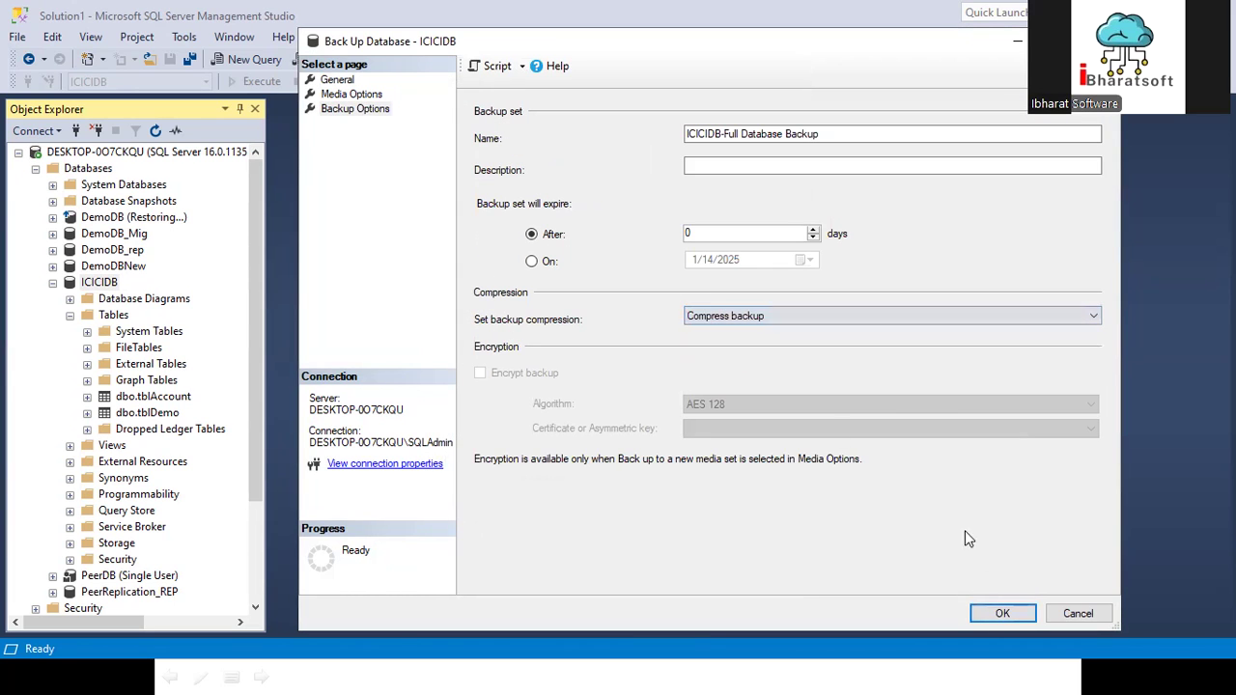
pyautogui.click(999, 614)
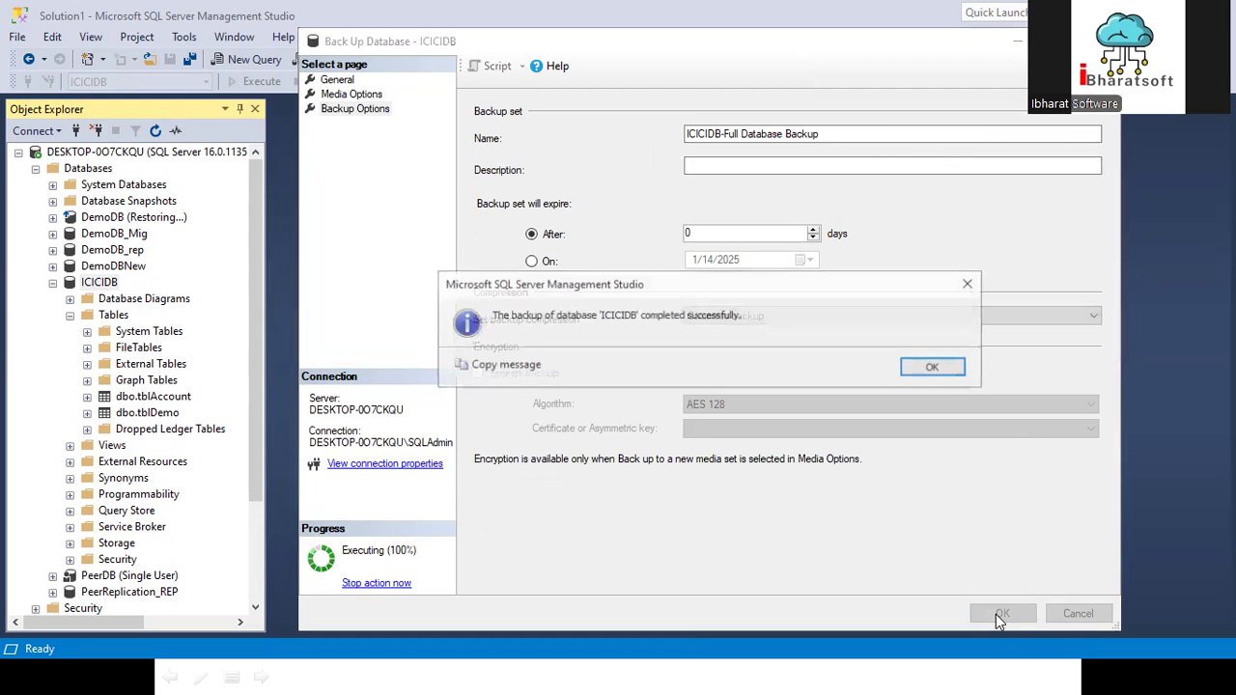
pyautogui.click(933, 368)
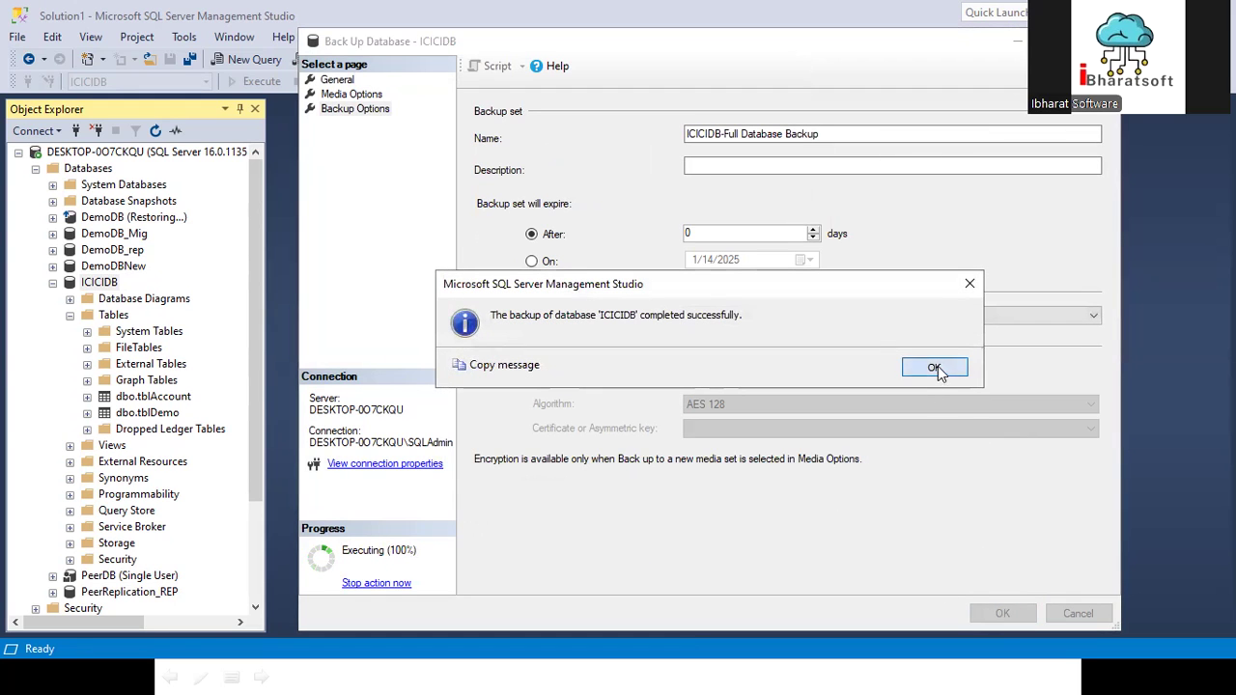
# - Switch to File Explorer and compare the two backup files in the ICICIDB Backup folder
pyautogui.press('super+d')
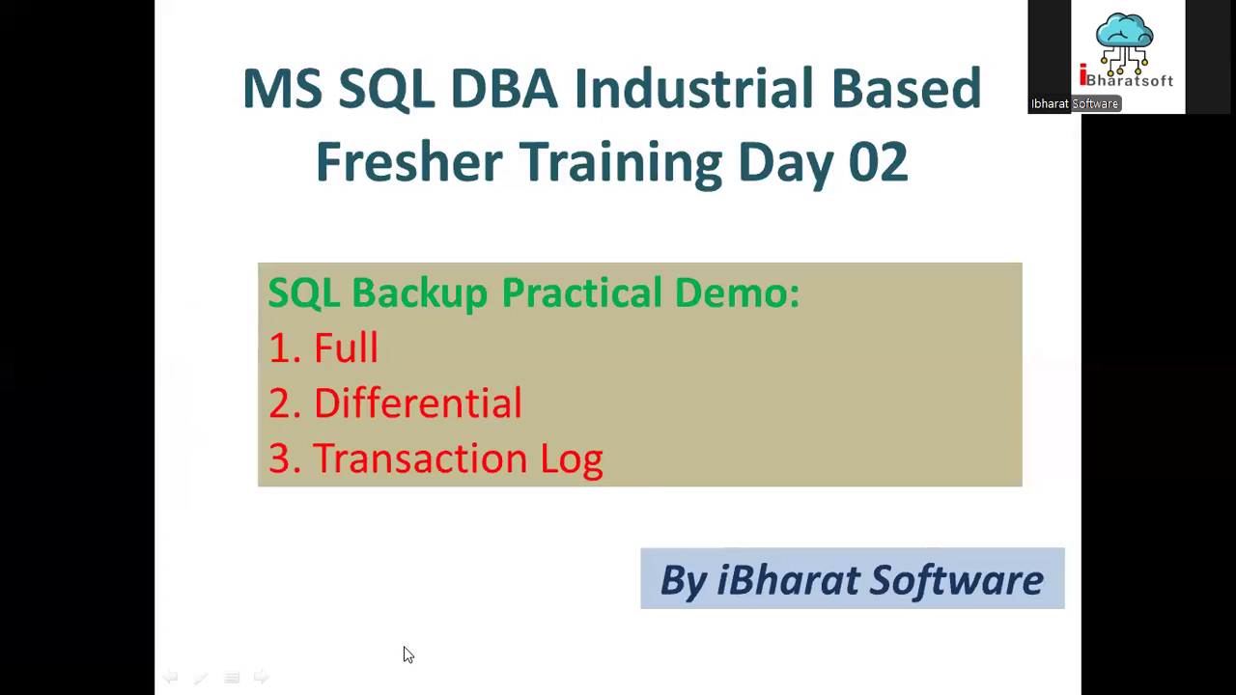
pyautogui.click(459, 675)
pyautogui.click(460, 675)
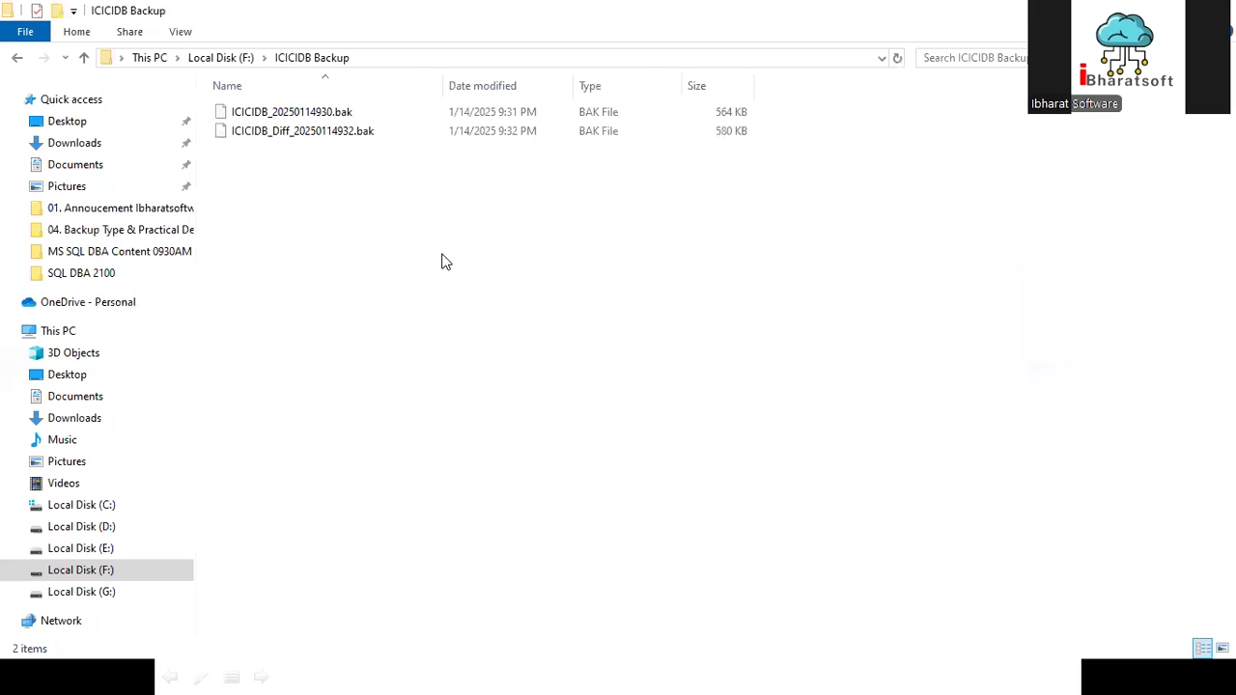
pyautogui.click(296, 114)
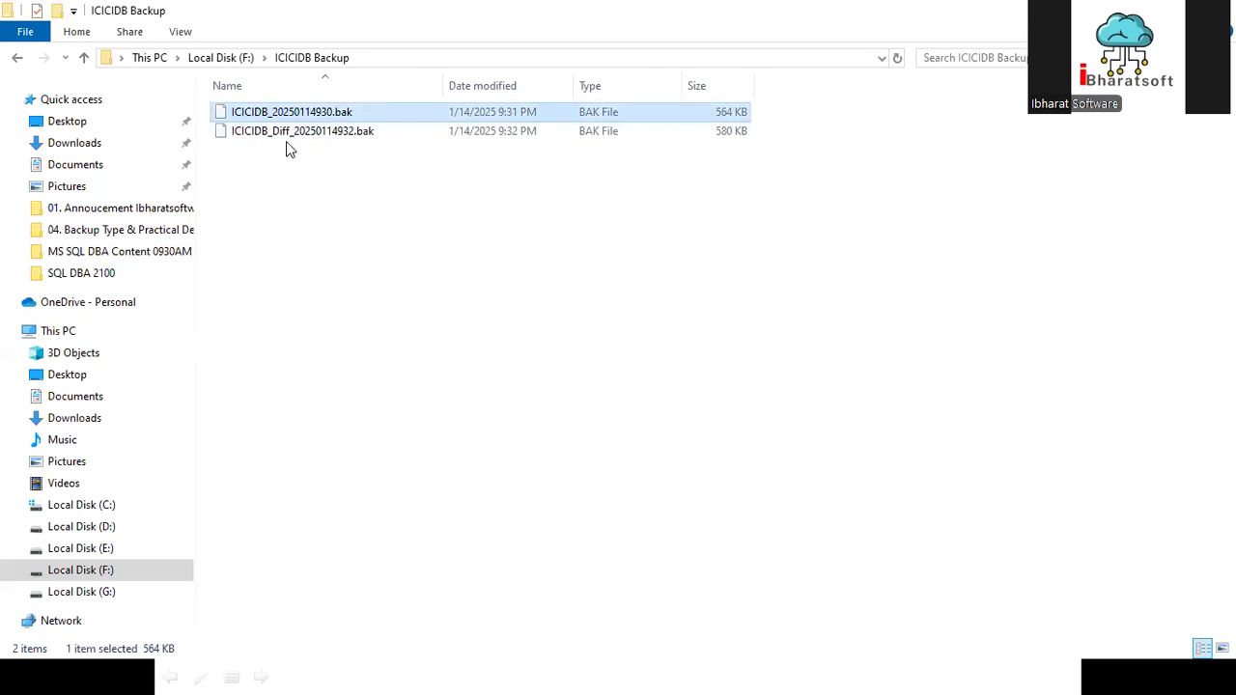
pyautogui.click(287, 138)
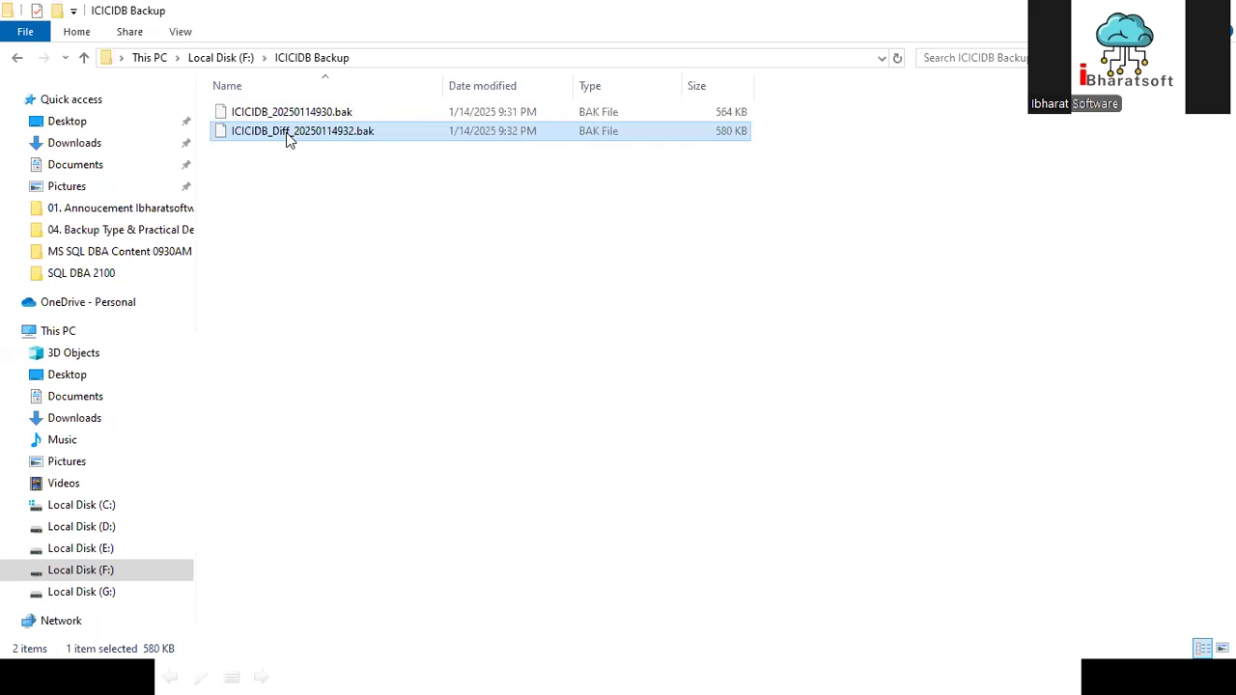
pyautogui.click(265, 113)
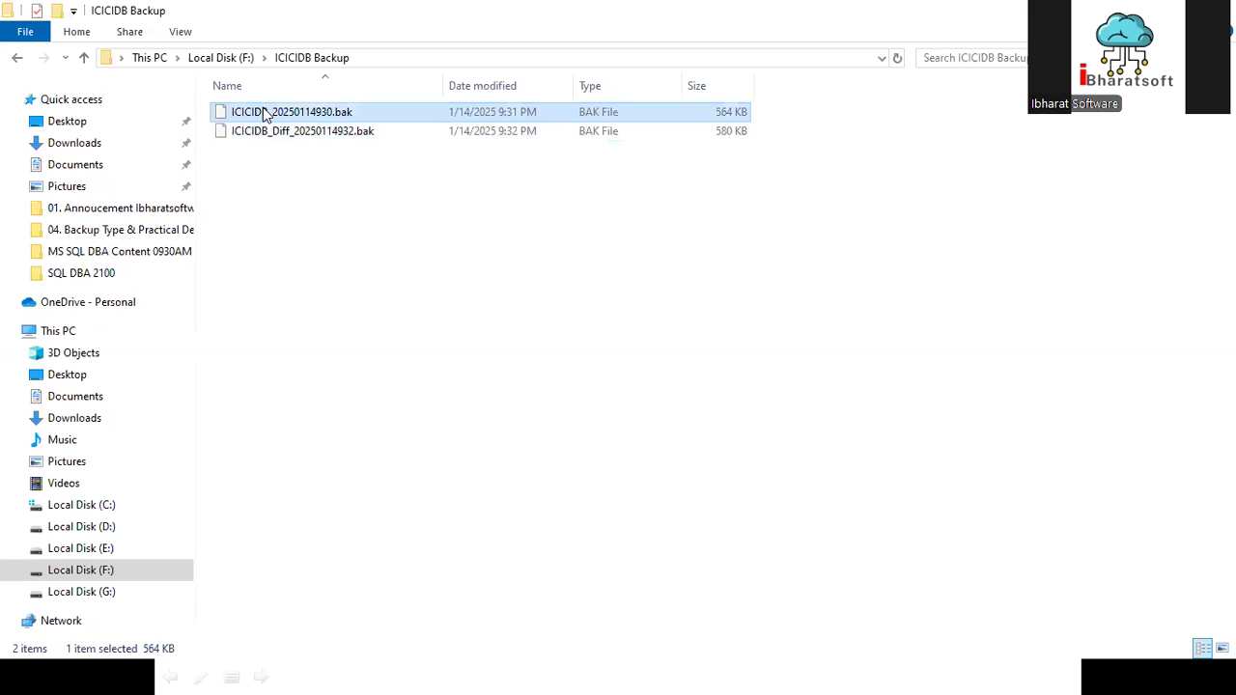
# - Switch to SQL Server Management Studio and query the top 1000 rows of dbo.tblDemo
pyautogui.hotkey('alt', 'Tab')
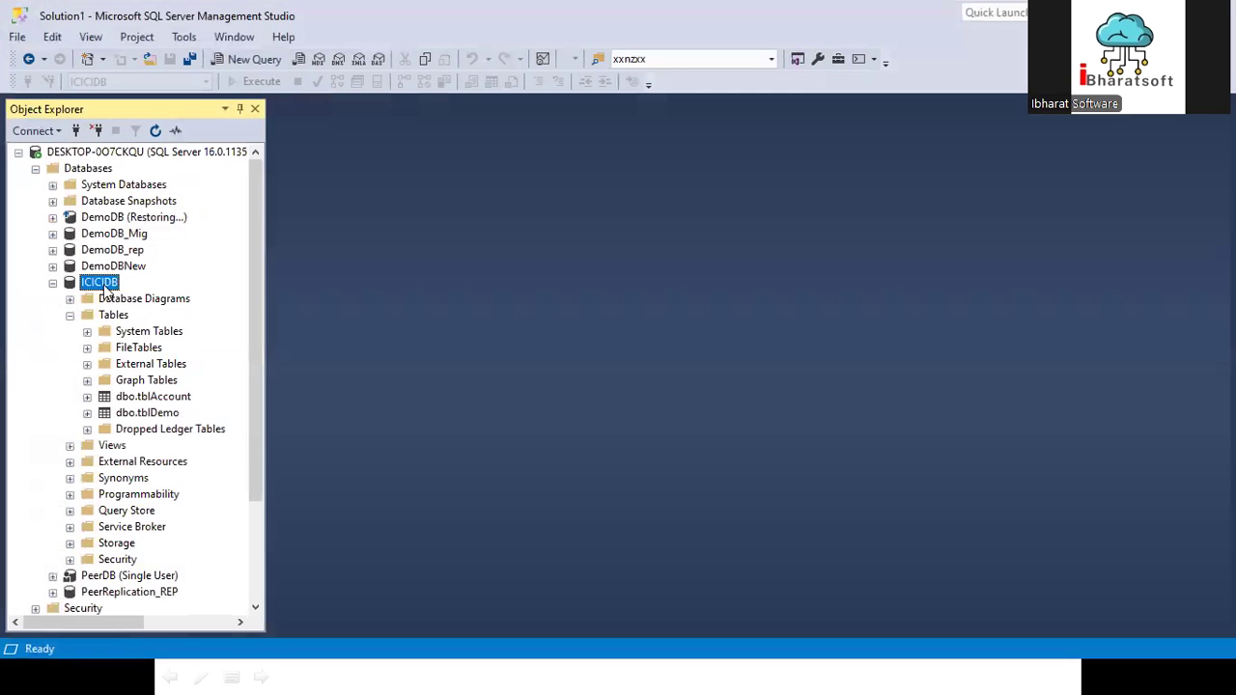
pyautogui.click(150, 414)
pyautogui.rightClick(151, 416)
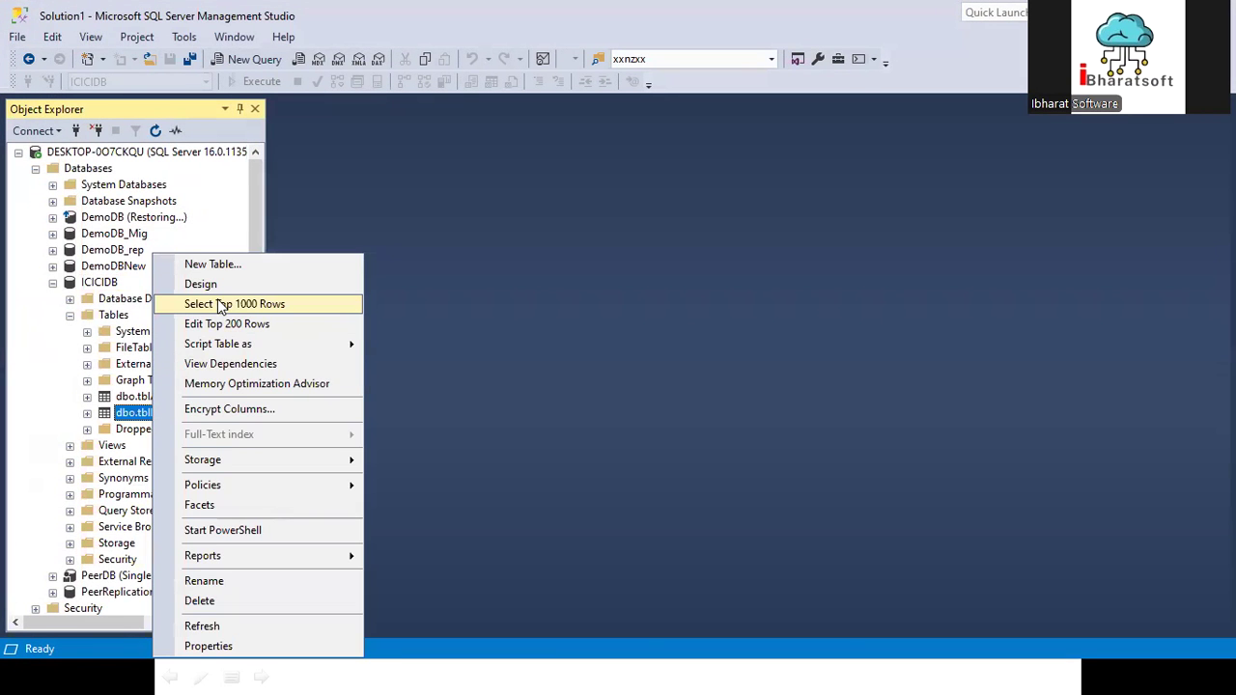
pyautogui.click(300, 306)
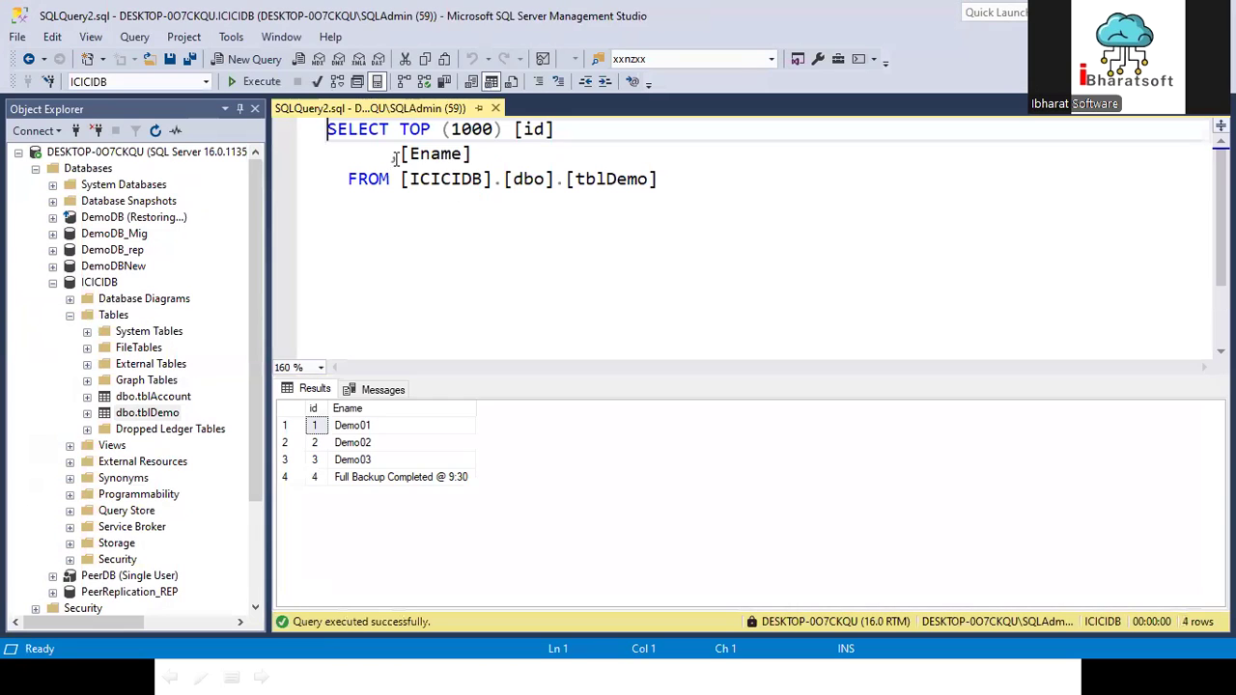
# - Switch between File Explorer and SQL Server Management Studio to compare the ICICIDB backup files with the tblDemo rows
pyautogui.hotkey('alt', 'Tab')
pyautogui.click(319, 134)
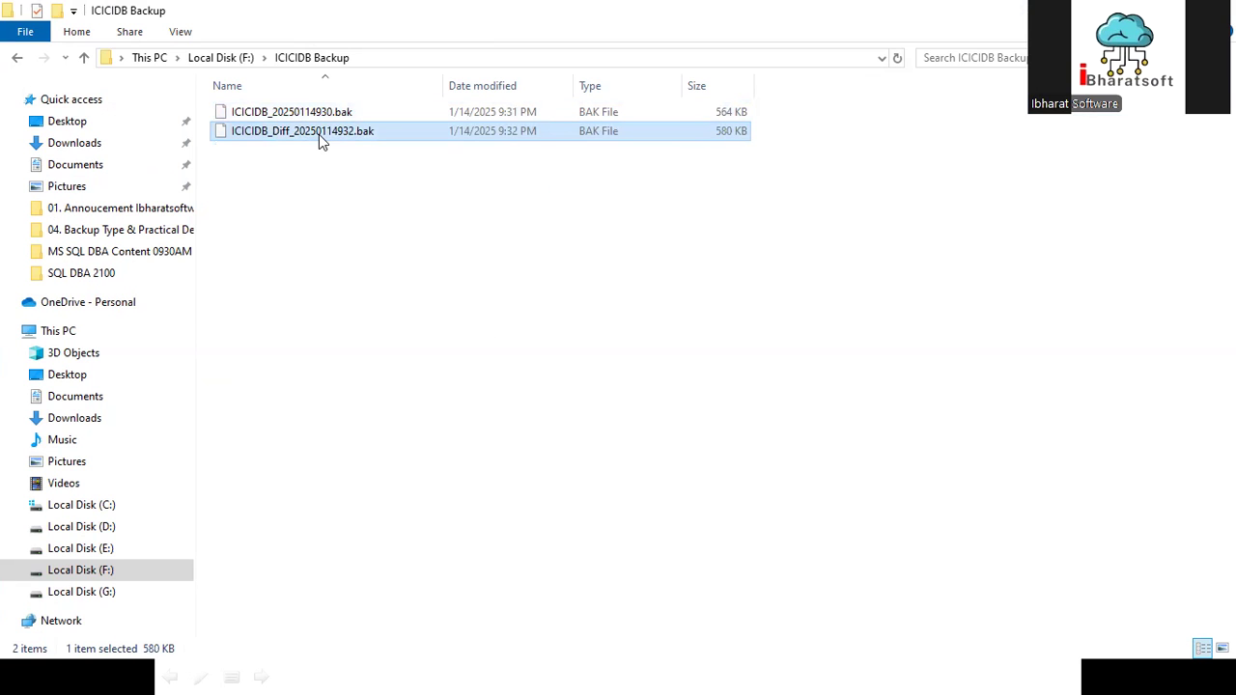
pyautogui.hotkey('alt', 'Tab')
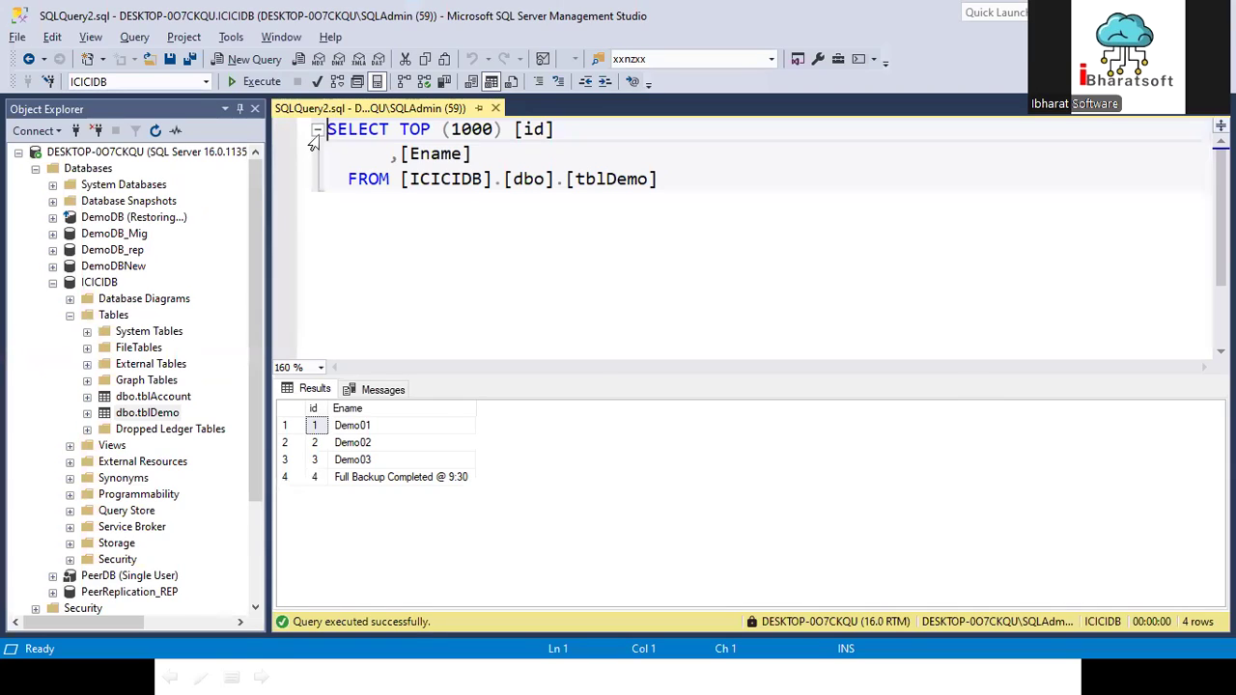
pyautogui.hotkey('alt', 'Tab')
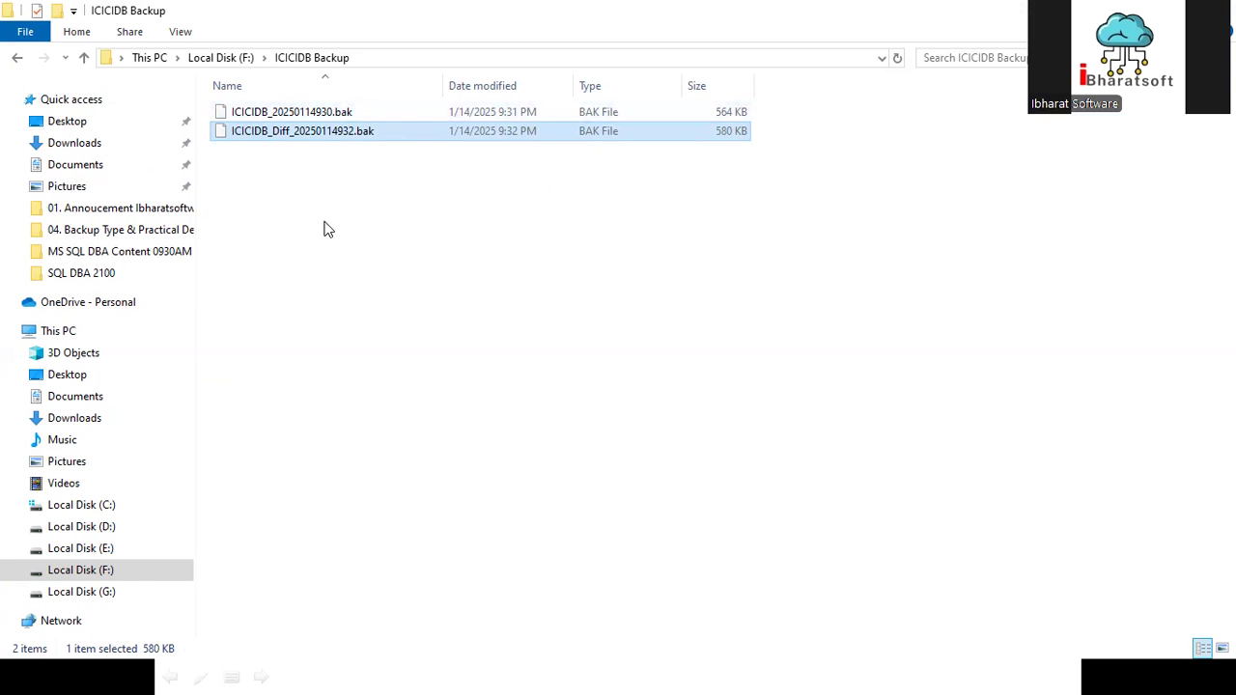
pyautogui.hotkey('alt', 'Tab')
pyautogui.hotkey('alt', 'Tab')
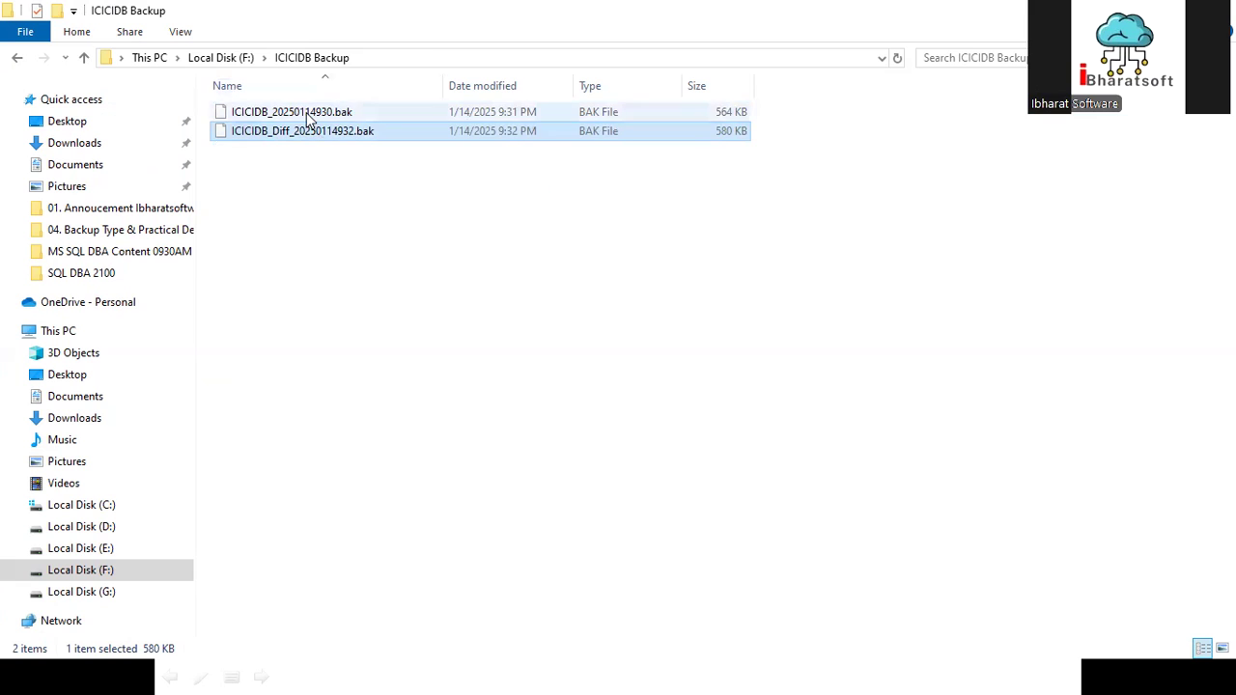
# - Rename the full backup file ICICIDB_20250114930.bak to ICICIDB_FULL_20250114930.bak
pyautogui.click(275, 112)
pyautogui.rightClick(274, 112)
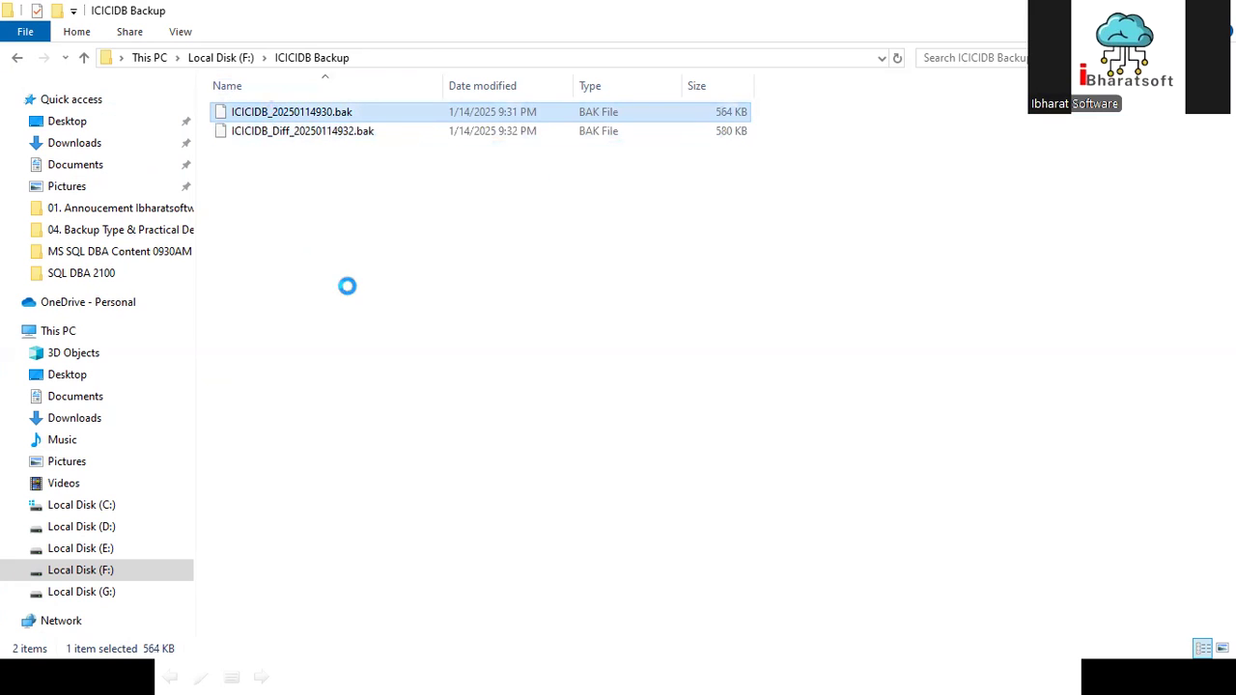
pyautogui.click(315, 462)
pyautogui.click(269, 112)
pyautogui.write('FULL_')
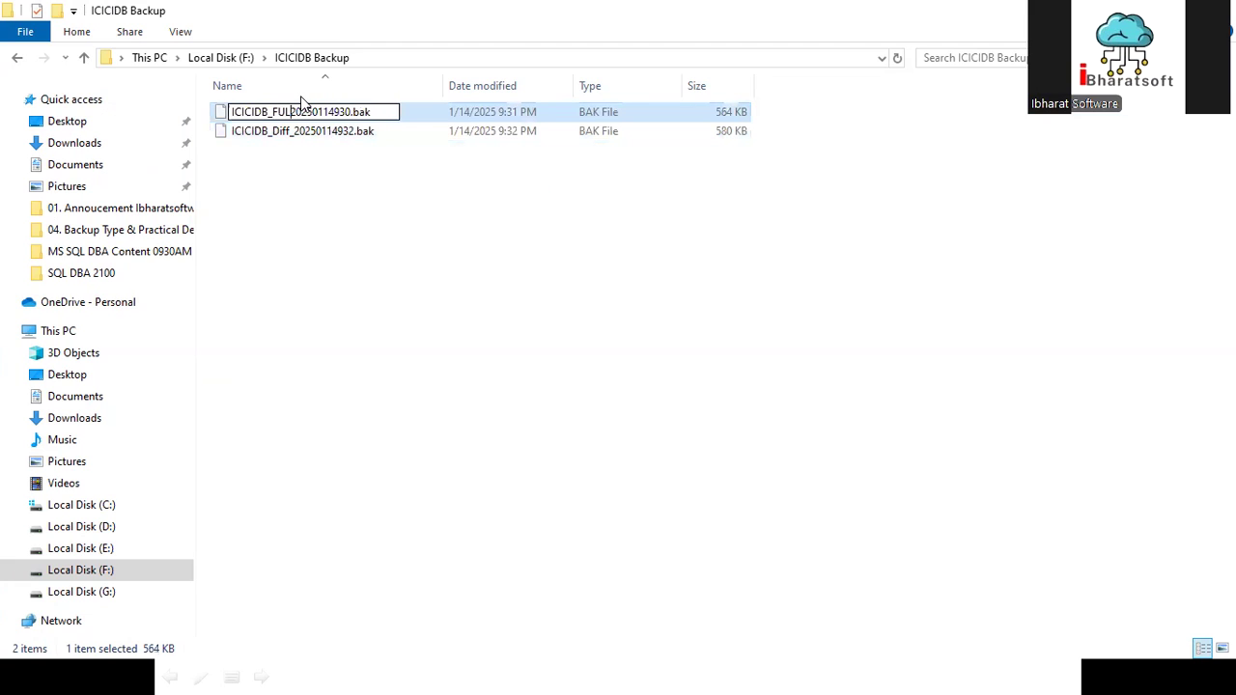
pyautogui.press('Return')
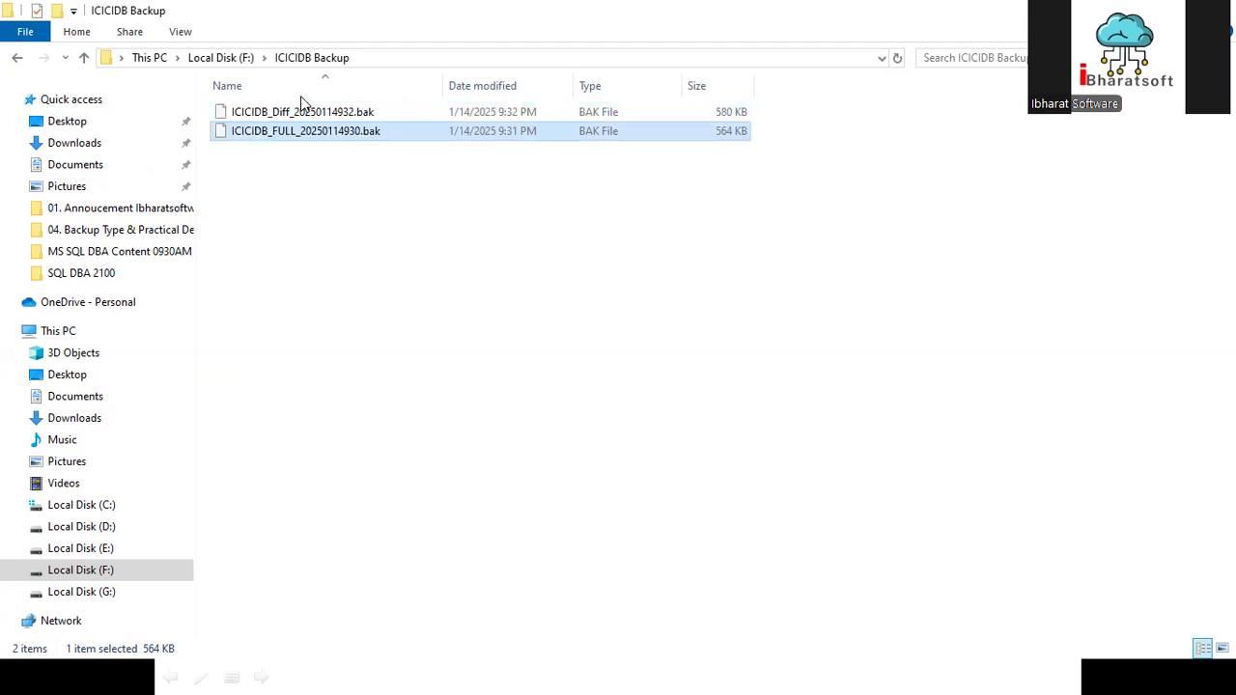
# - Rename the differential backup file ICICIDB_Diff_20250114932.bak to ICICIDB_DIFFf_20250114932.bak
pyautogui.click(280, 113)
pyautogui.rightClick(280, 113)
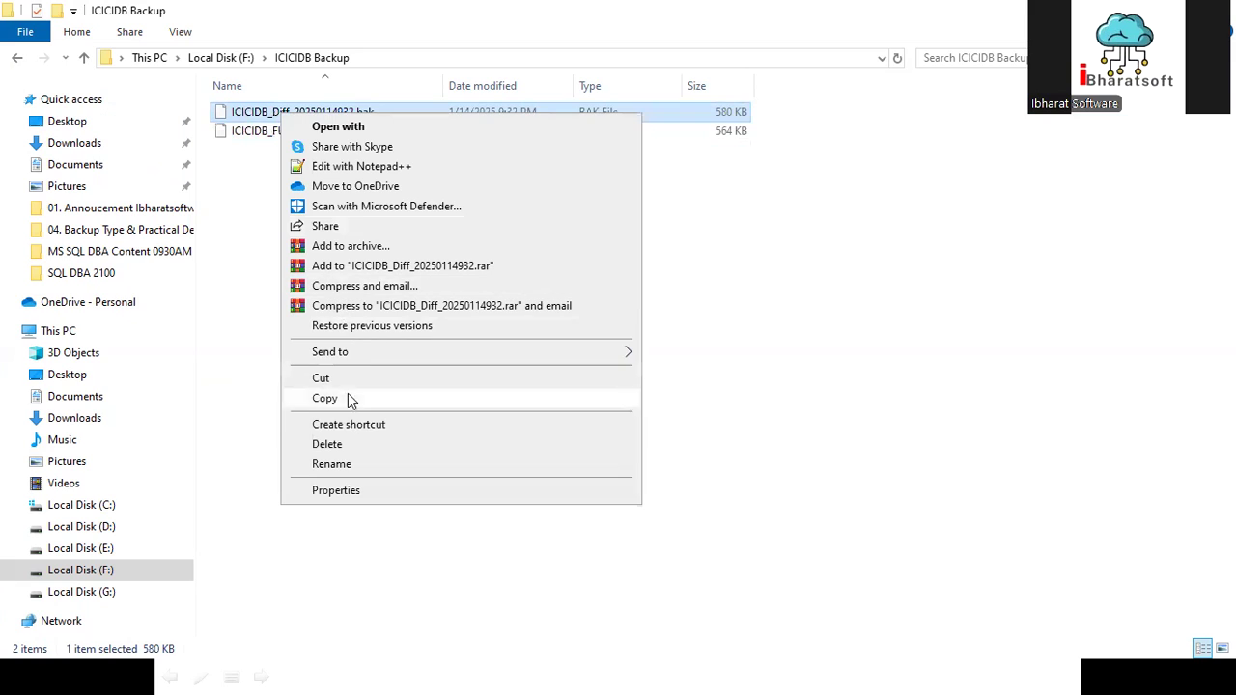
pyautogui.click(328, 464)
pyautogui.click(272, 113)
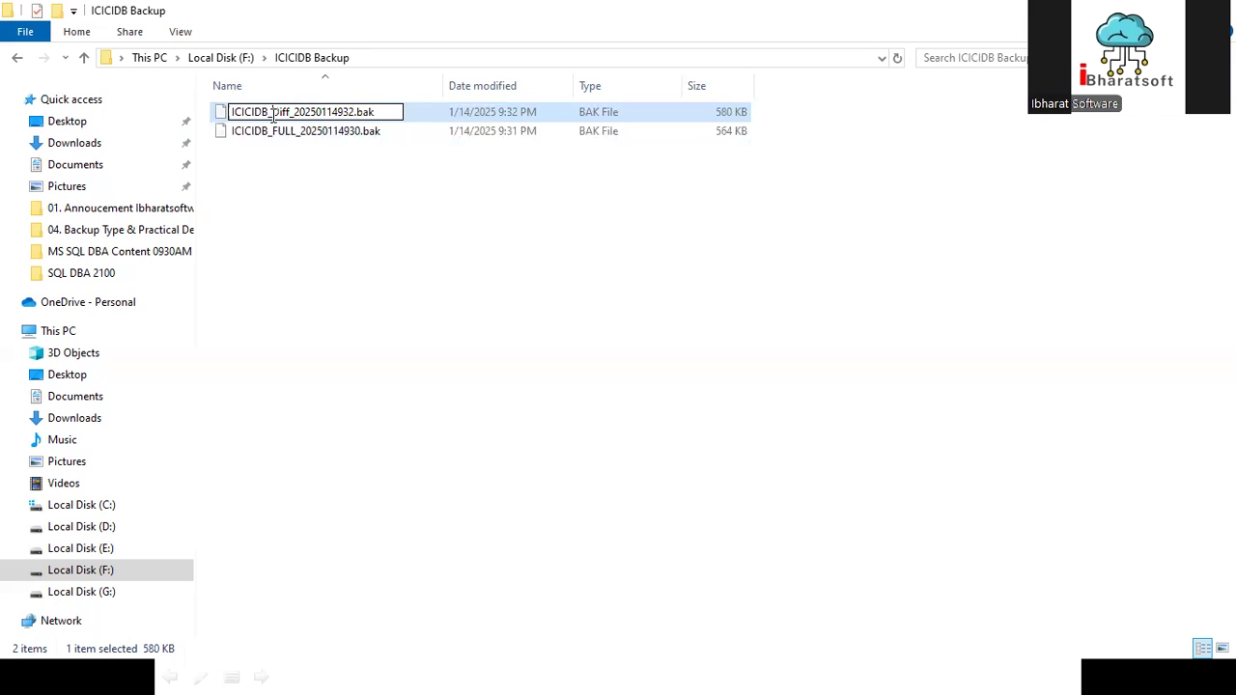
pyautogui.write('DIFF')
pyautogui.press('Delete')
pyautogui.press('Delete')
pyautogui.press('Delete')
pyautogui.press('Return')
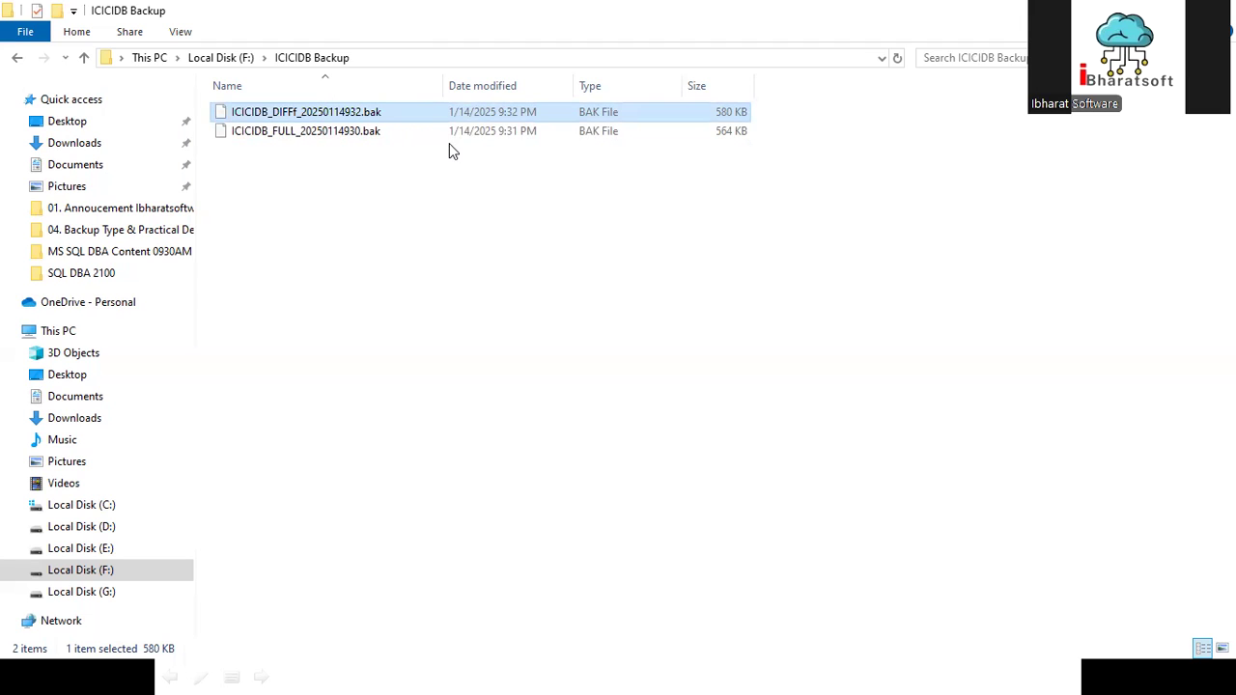
# - Remove the extra lowercase f from the differential backup's file name, making it ICICIDB_DIFF_20250114932.bak
pyautogui.click(317, 134)
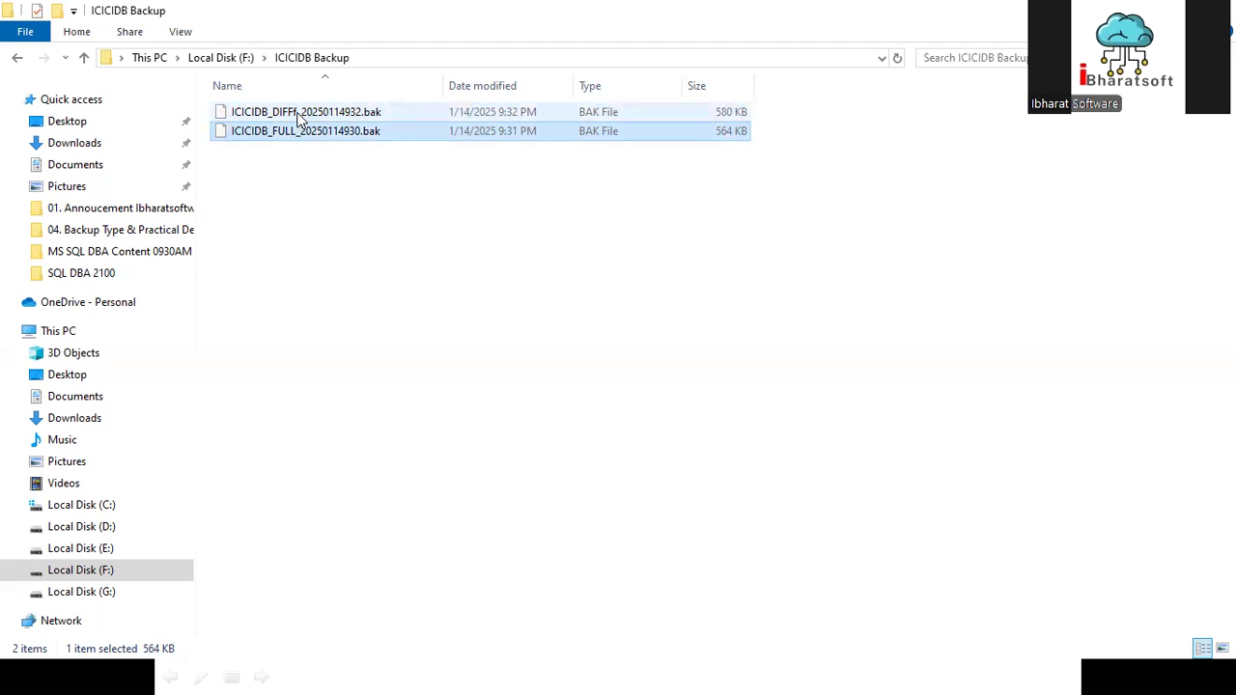
pyautogui.rightClick(300, 115)
pyautogui.click(348, 465)
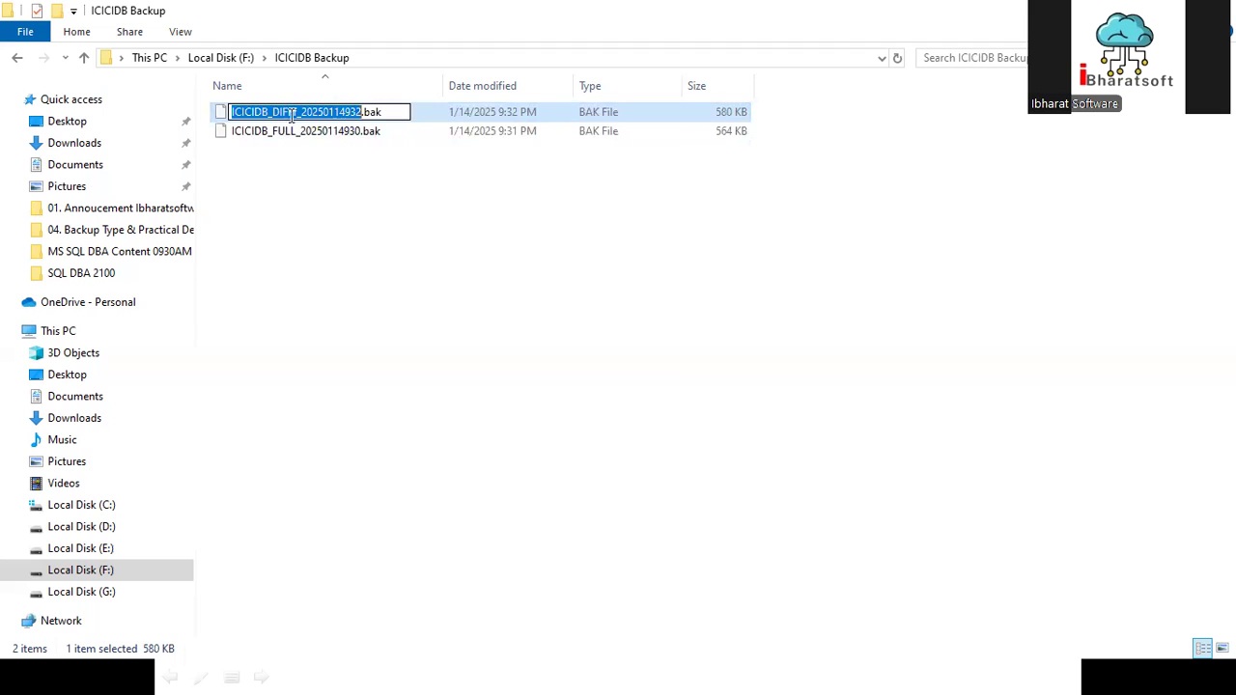
pyautogui.click(292, 112)
pyautogui.press('Delete')
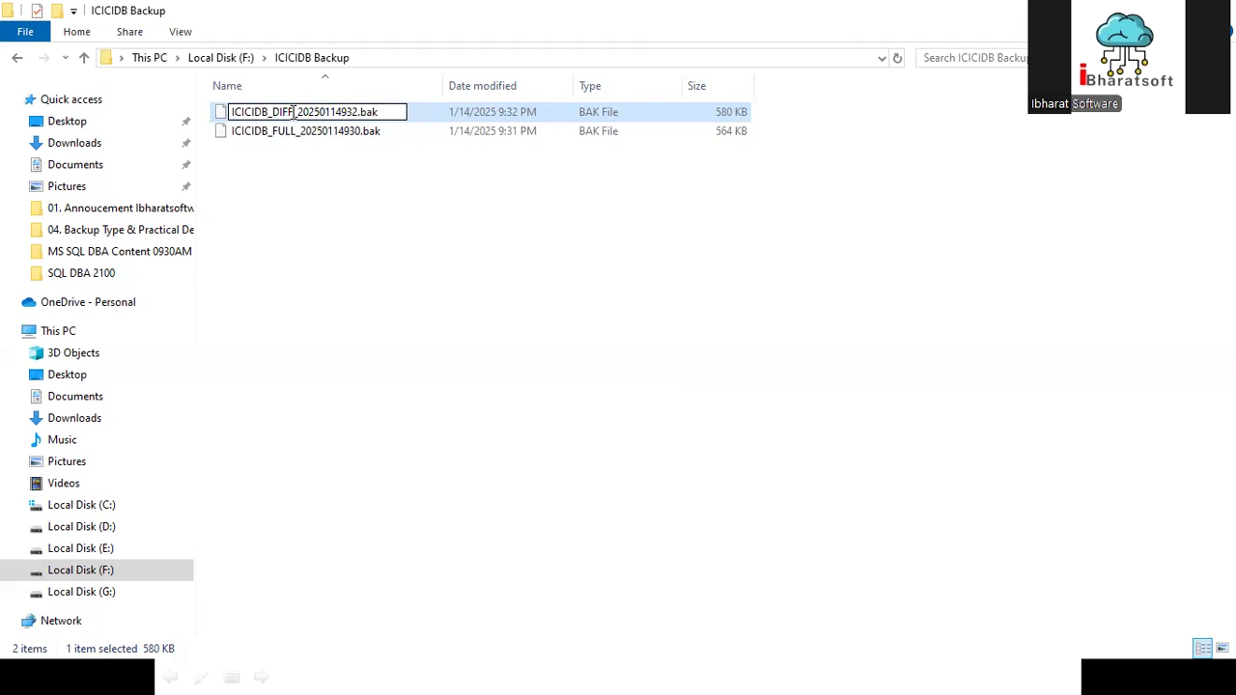
pyautogui.click(432, 241)
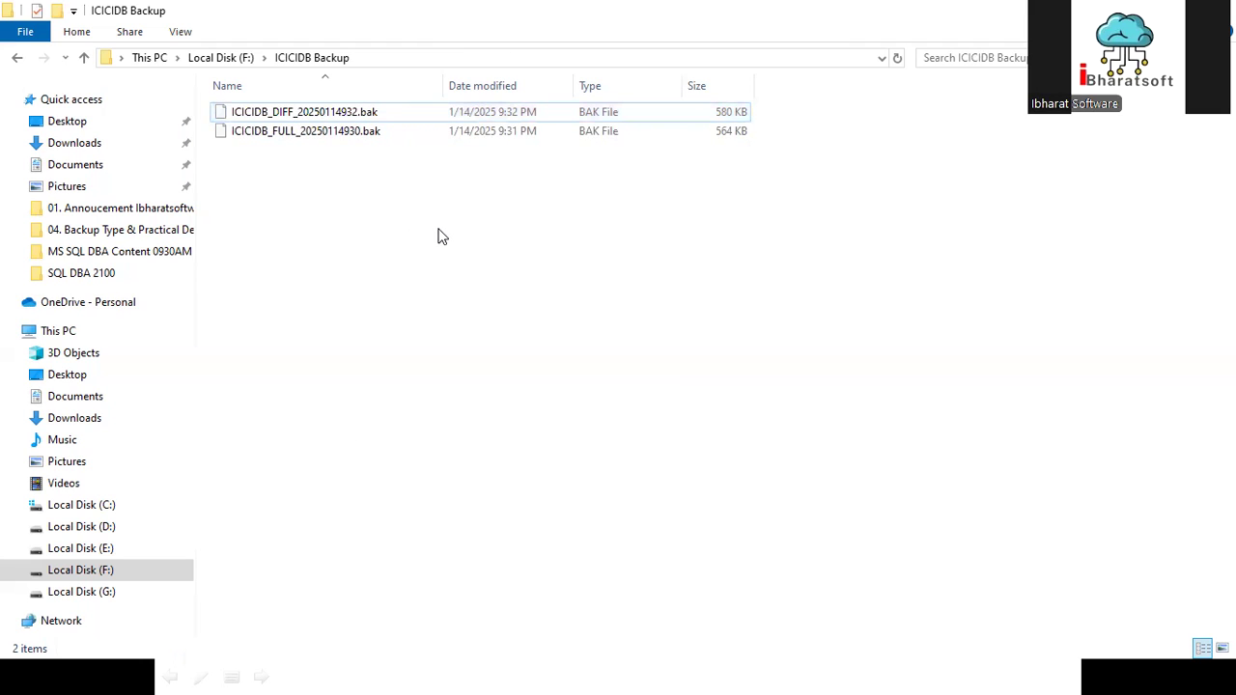
pyautogui.hotkey('alt', 'Tab')
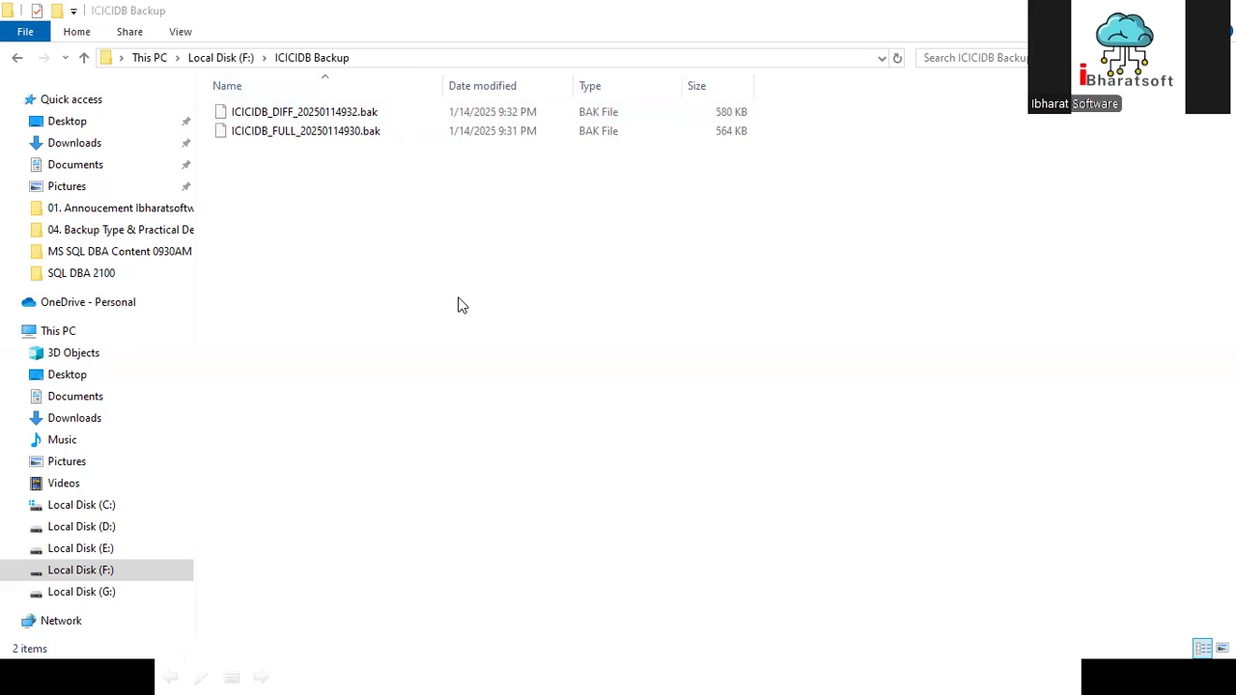
pyautogui.click(459, 305)
pyautogui.click(288, 114)
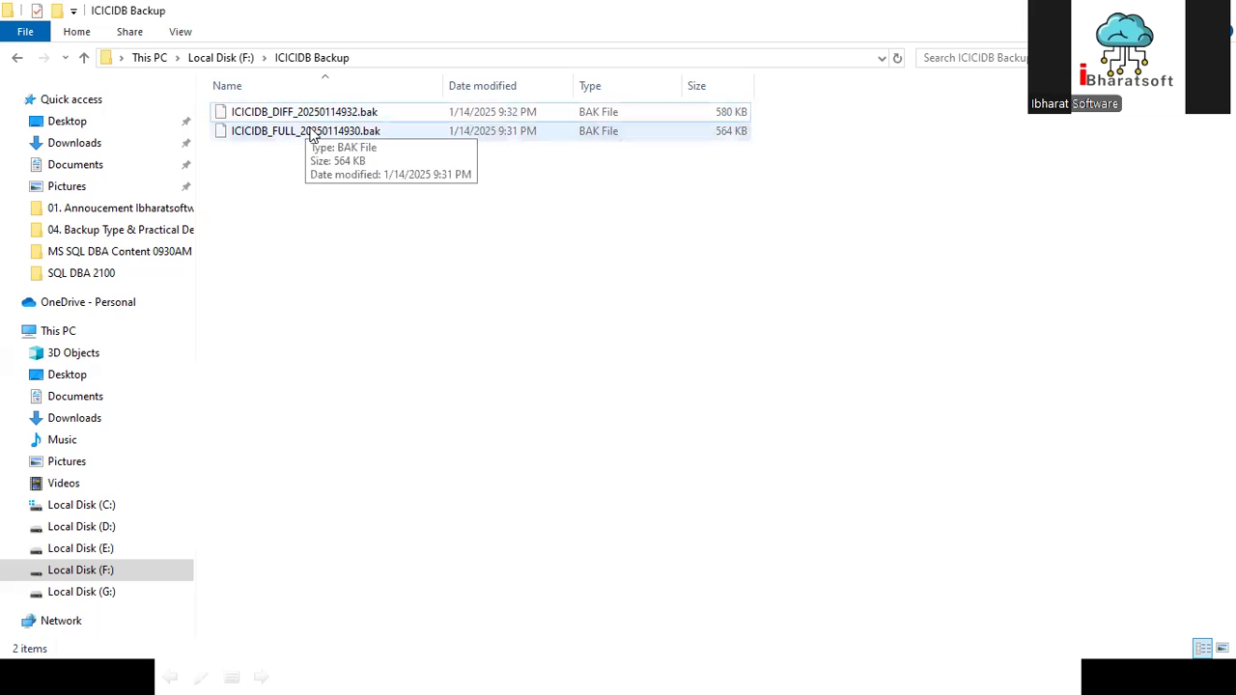
pyautogui.hotkey('alt', 'Tab')
pyautogui.press('Tab')
pyautogui.press('Tab')
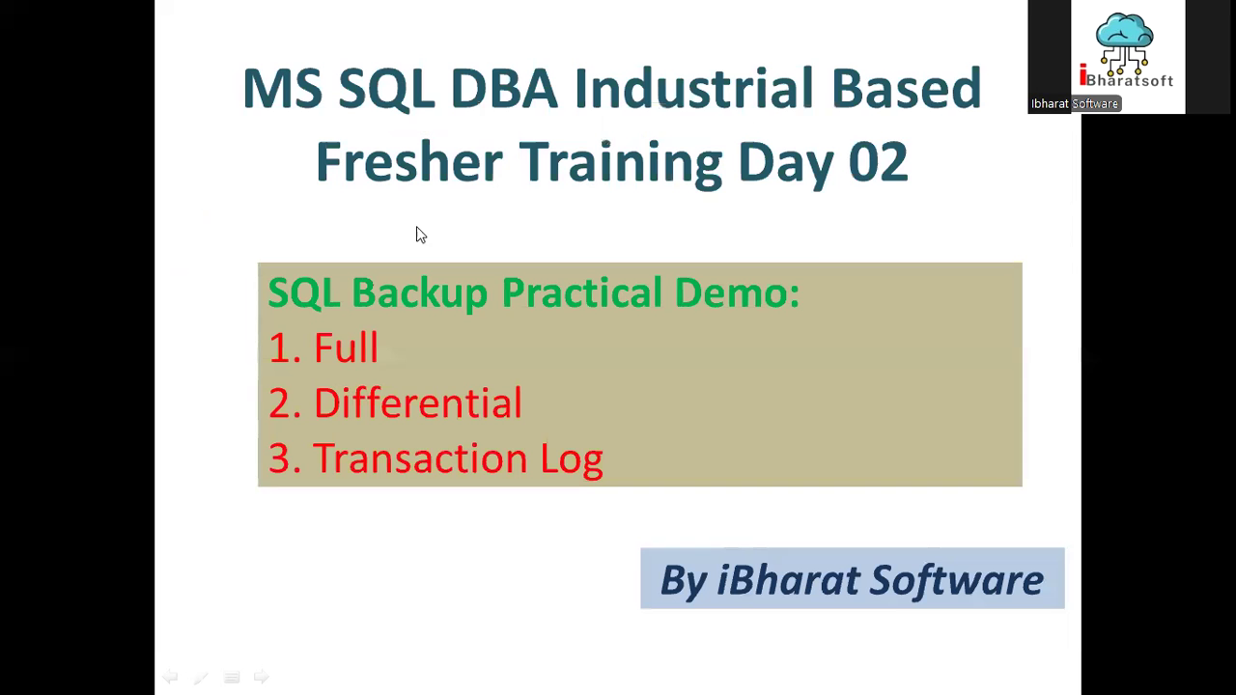
pyautogui.hotkey('alt', 'Tab')
pyautogui.press('Tab')
pyautogui.press('Tab')
pyautogui.press('Tab')
pyautogui.press('Tab')
pyautogui.press('Tab')
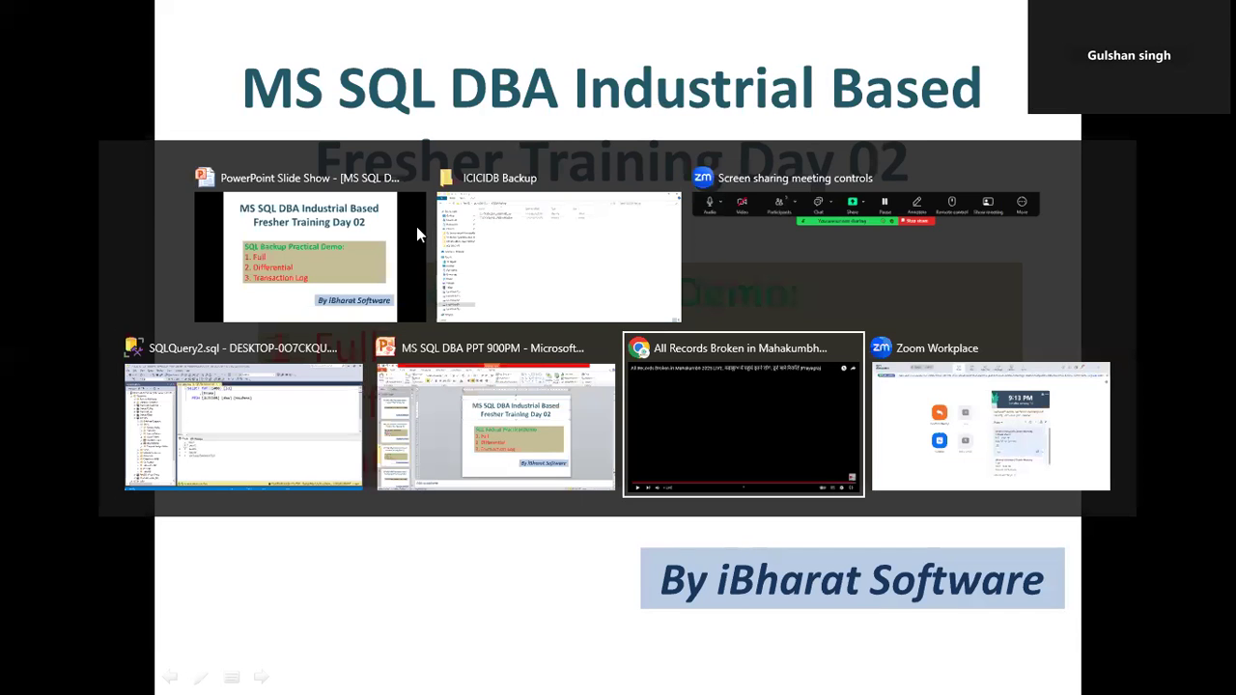
pyautogui.press('Tab')
pyautogui.press('Tab')
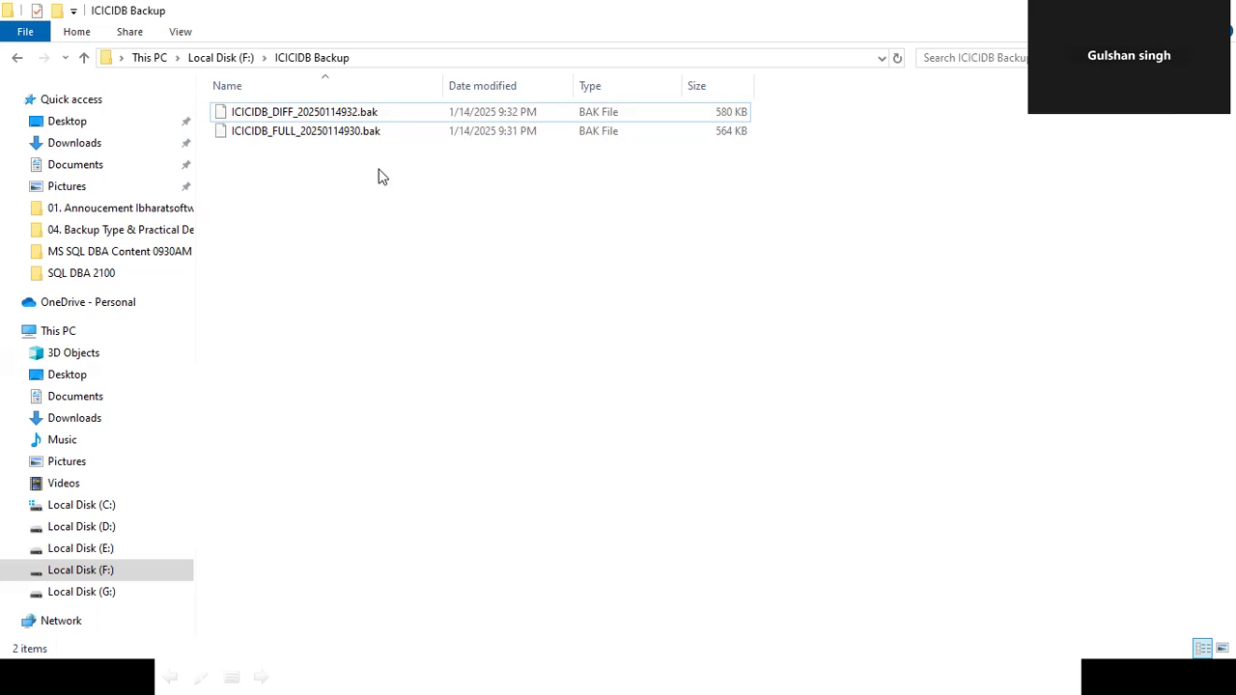
# - Switch to SQL Server Management Studio and shorten the query to the single line SELECT * FROM [ICICIDB].[dbo].[tblDemo]
pyautogui.hotkey('alt', 'Tab')
pyautogui.press('Tab')
pyautogui.press('Tab')
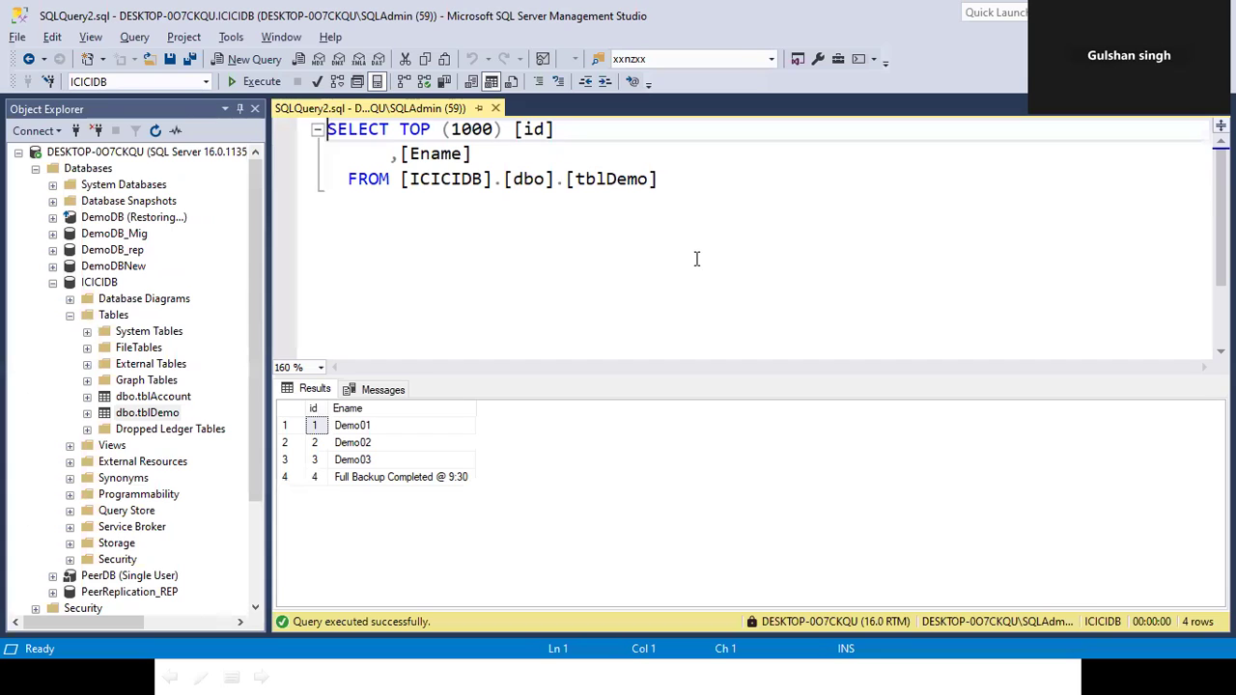
pyautogui.click(695, 256)
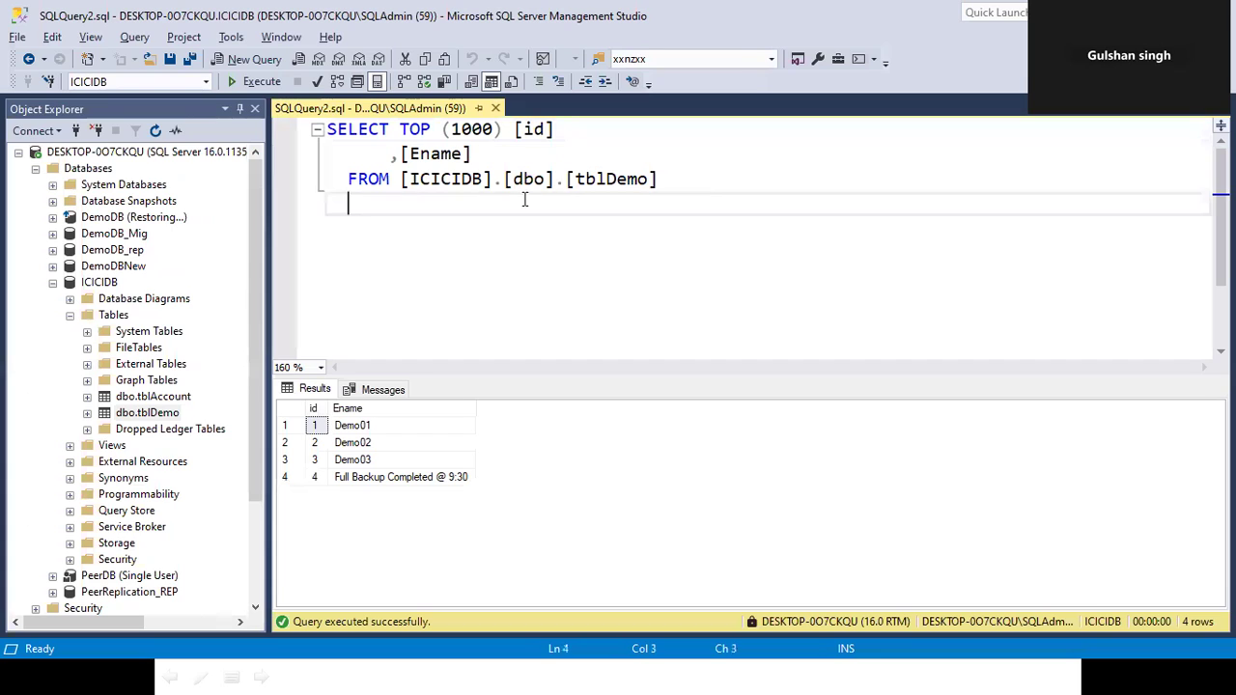
pyautogui.click(399, 129)
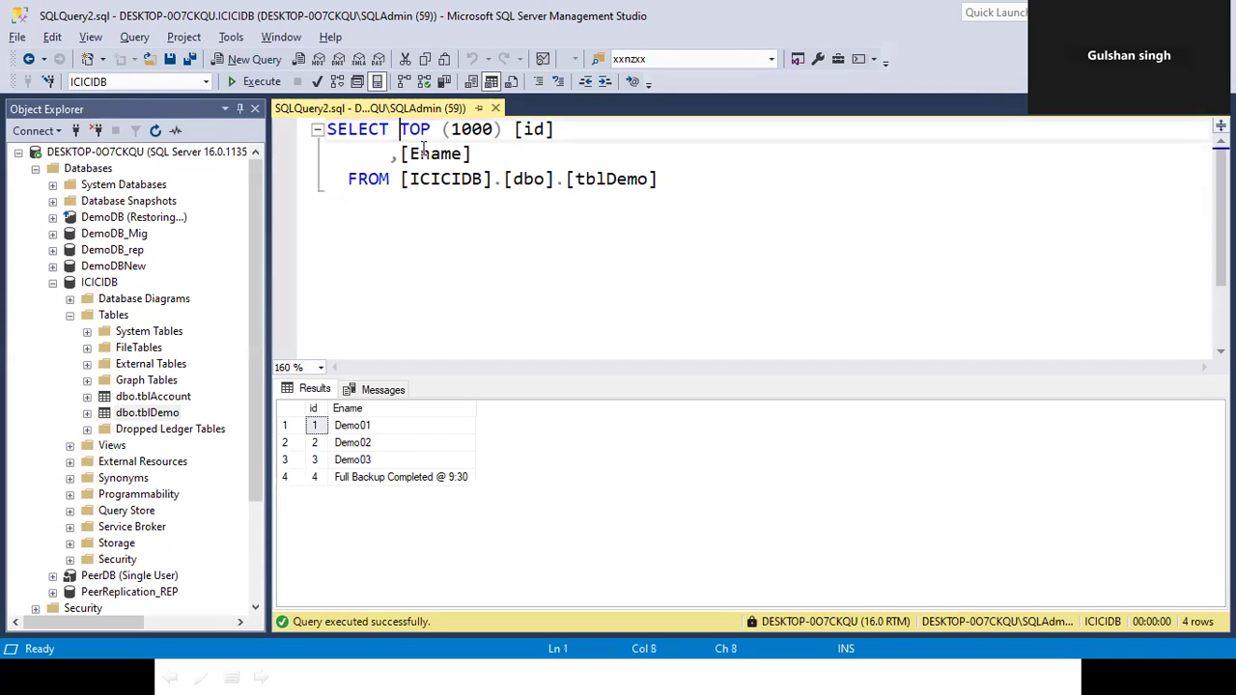
pyautogui.keyDown('shift'); pyautogui.click(478, 154); pyautogui.keyUp('shift')
pyautogui.press('Delete')
pyautogui.write('*')
pyautogui.press('Delete')
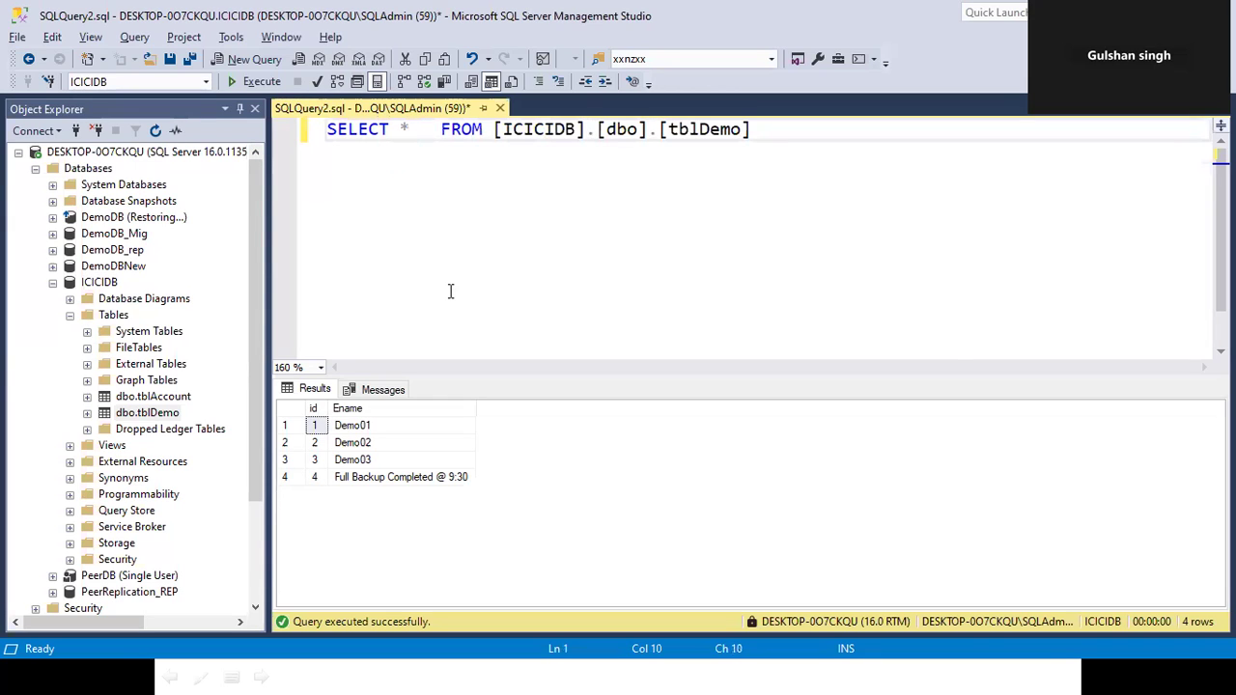
pyautogui.press('Delete')
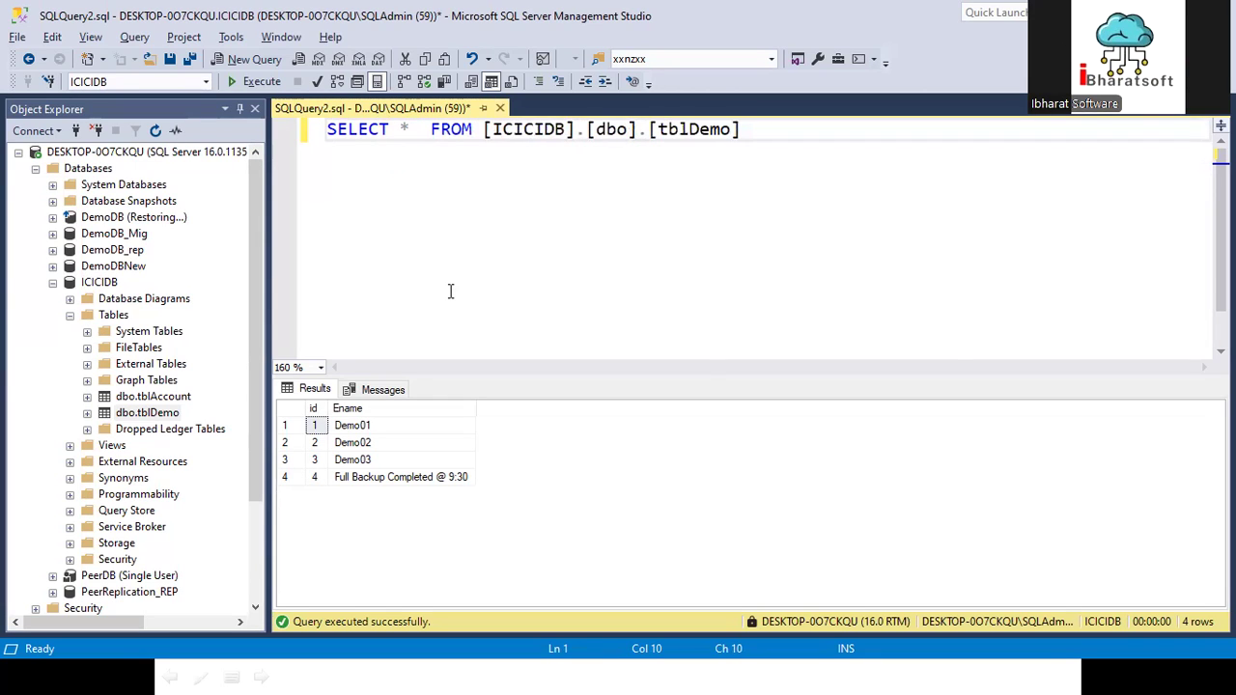
pyautogui.press('Delete')
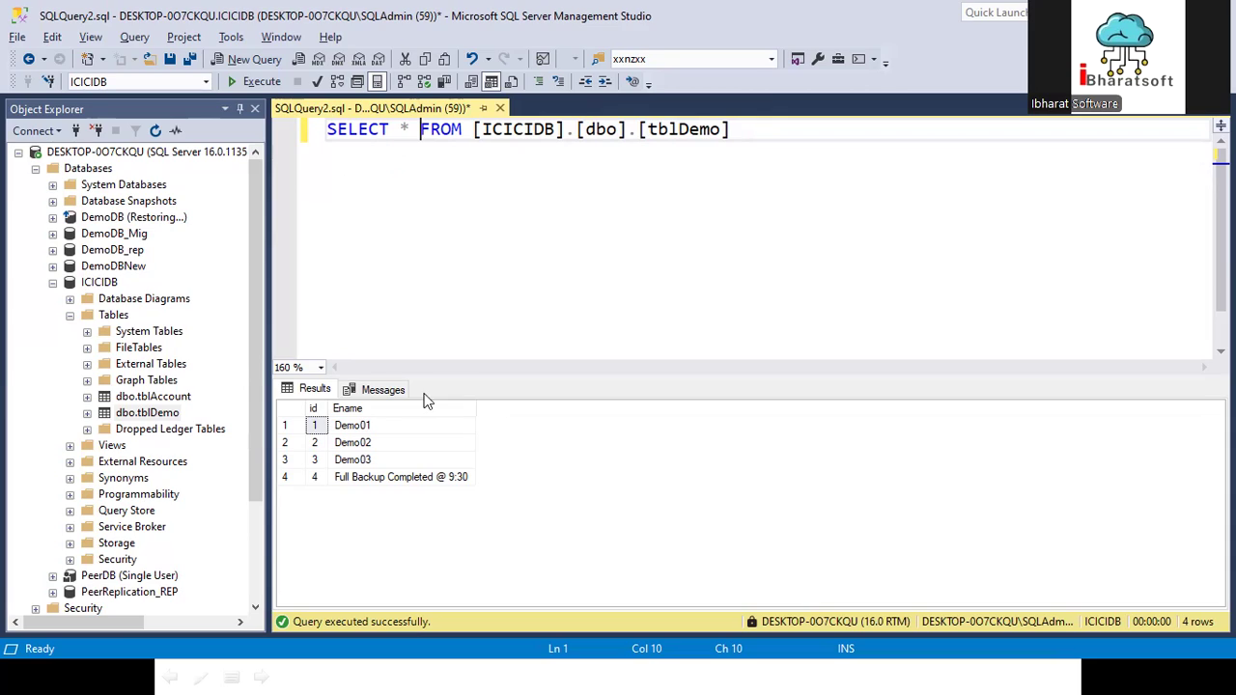
# - Switch to File Explorer and copy the full backup's complete file name, ICICIDB_FULL_20250114930.bak, leaving the file's name unchanged
pyautogui.press('super+d')
pyautogui.click(459, 677)
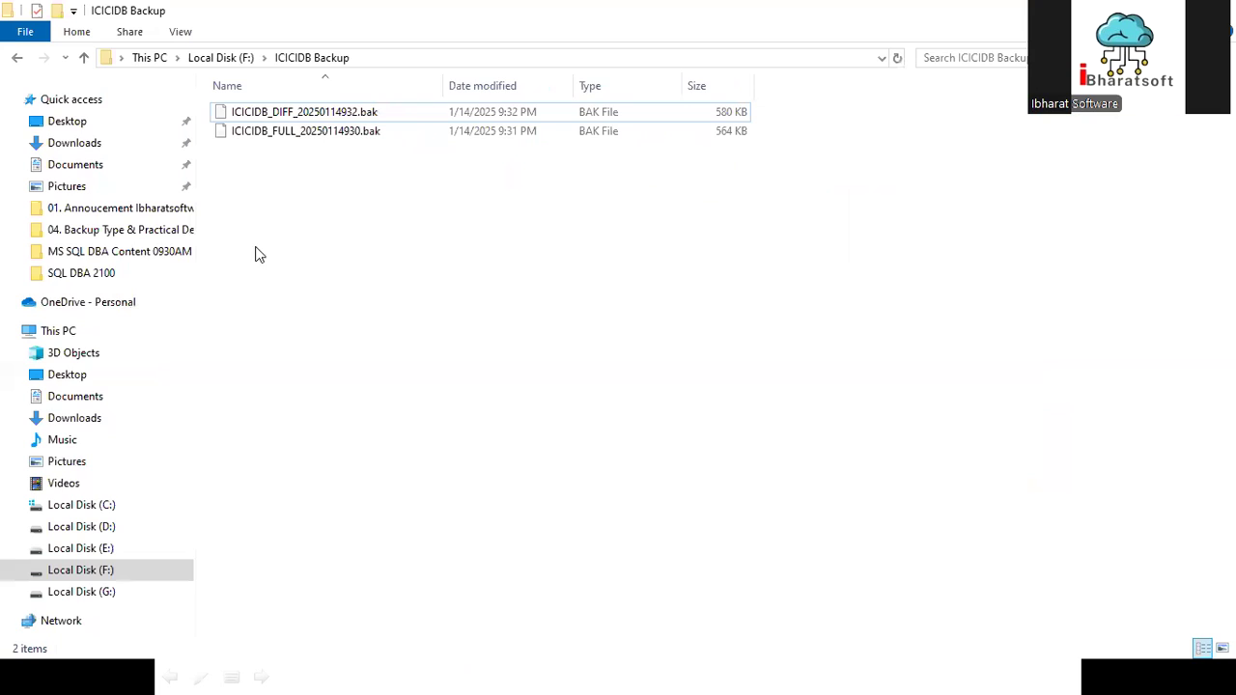
pyautogui.click(299, 136)
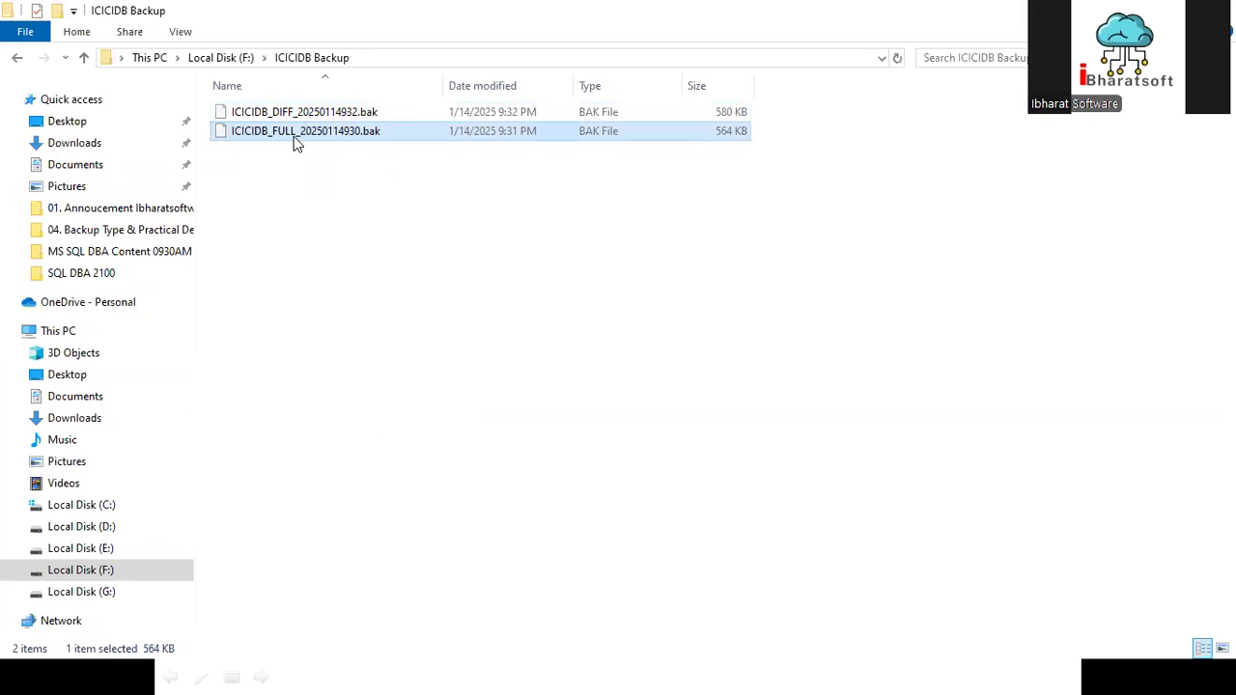
pyautogui.hotkey('ctrl', 'f')
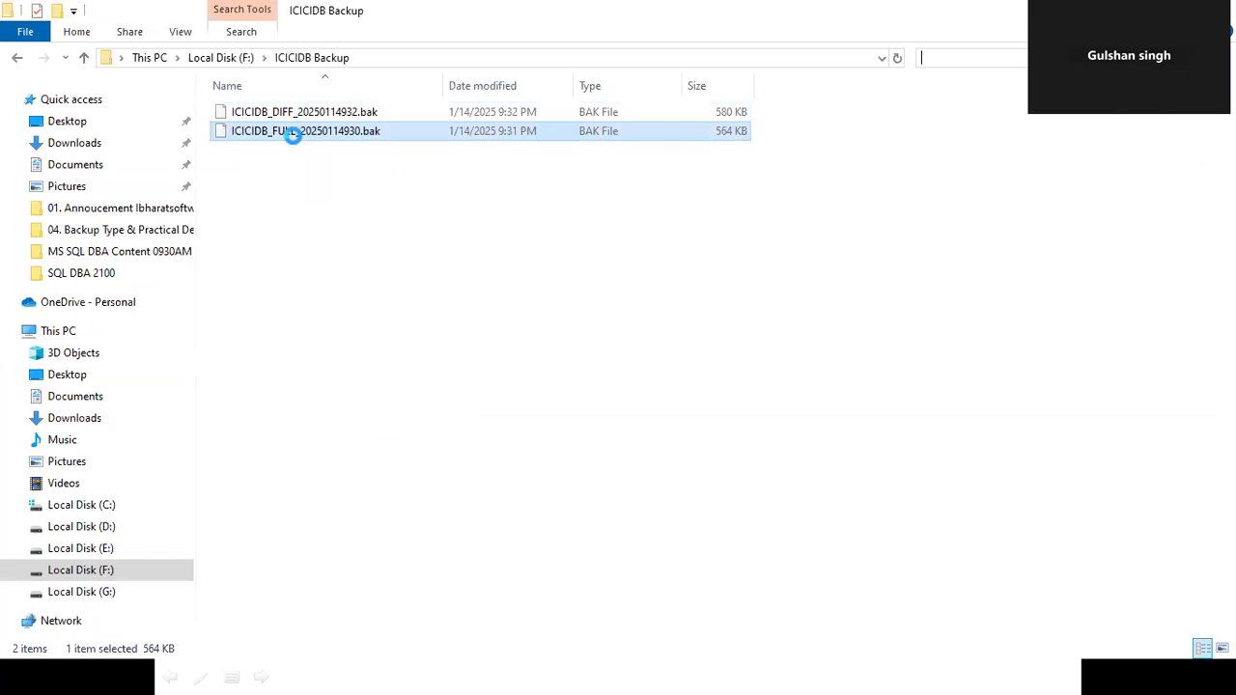
pyautogui.rightClick(295, 137)
pyautogui.click(345, 487)
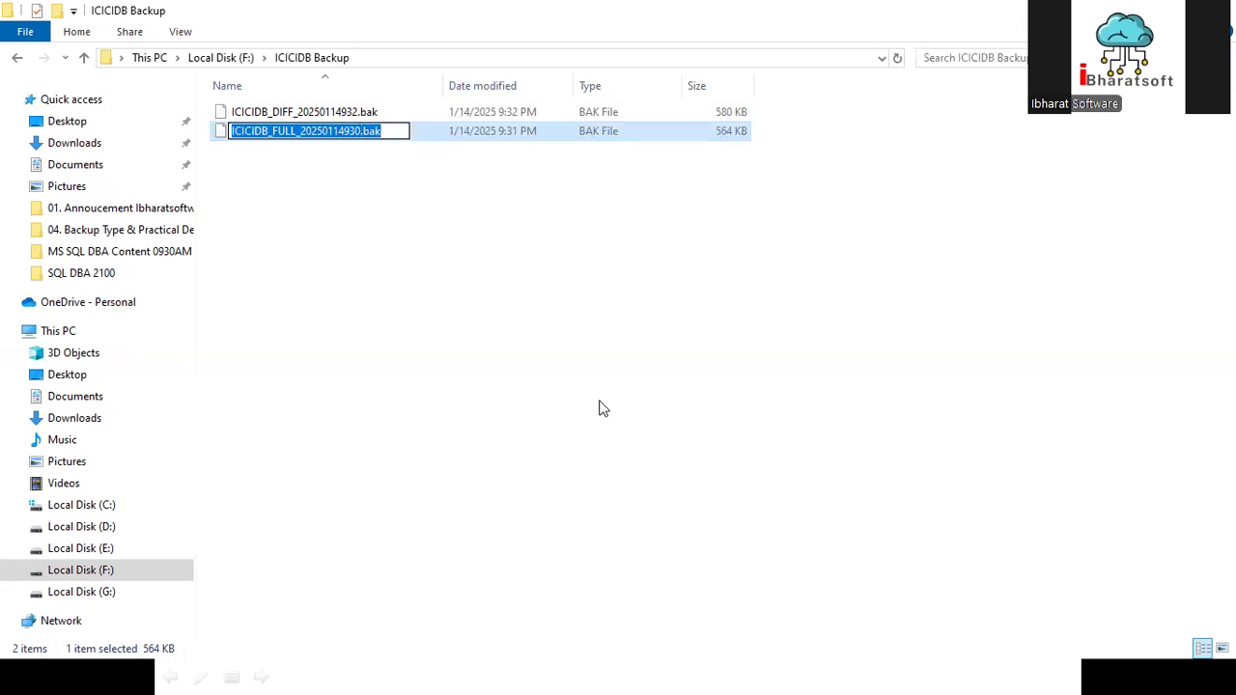
pyautogui.press('Return')
# - Switch to SQL Server Management Studio and add the line ICICIDB_FULL_20250114930.bak below the query, followed by a -- comment marker
pyautogui.hotkey('alt', 'Tab')
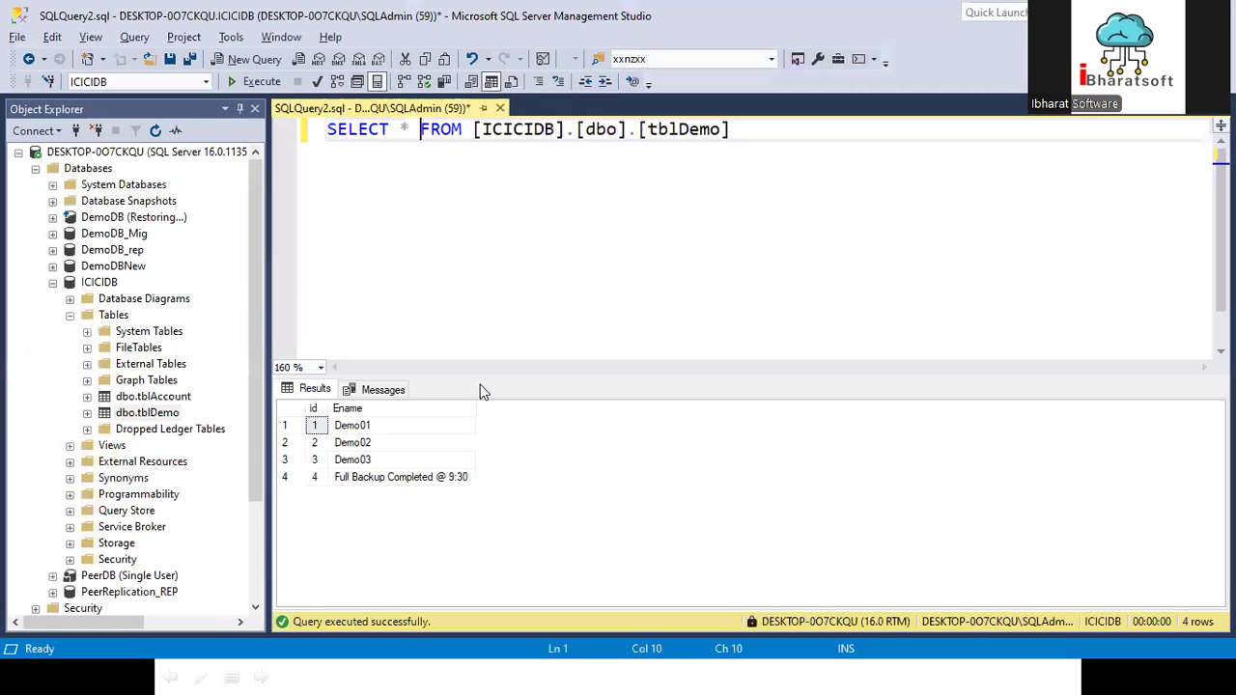
pyautogui.click(774, 141)
pyautogui.press('Return')
pyautogui.press('Return')
pyautogui.write('ICICIDB_FULL_20250114930.bak')
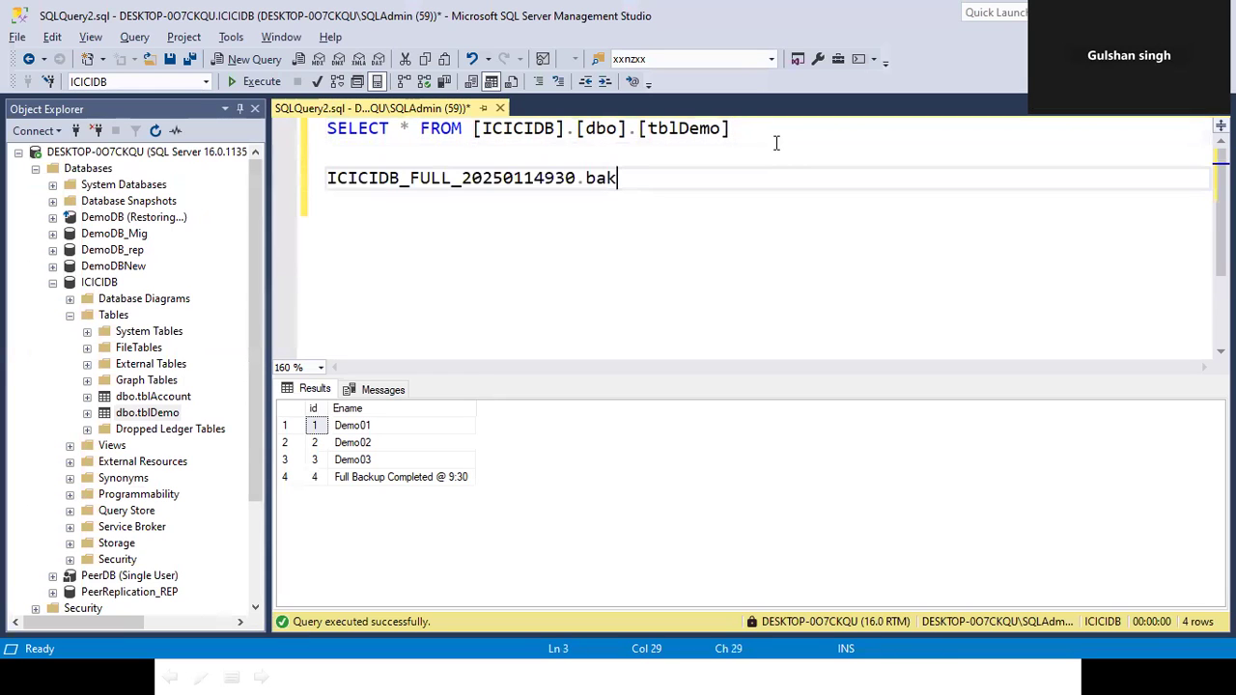
pyautogui.write('--')
# - Add a second line below, based on the full backup's name, reading ICICIDB_DIFF_20250114932.bak with a -- comment marker
pyautogui.press('Return')
pyautogui.press('Return')
pyautogui.write('ICICIDB_FULL_20250114930.bak')
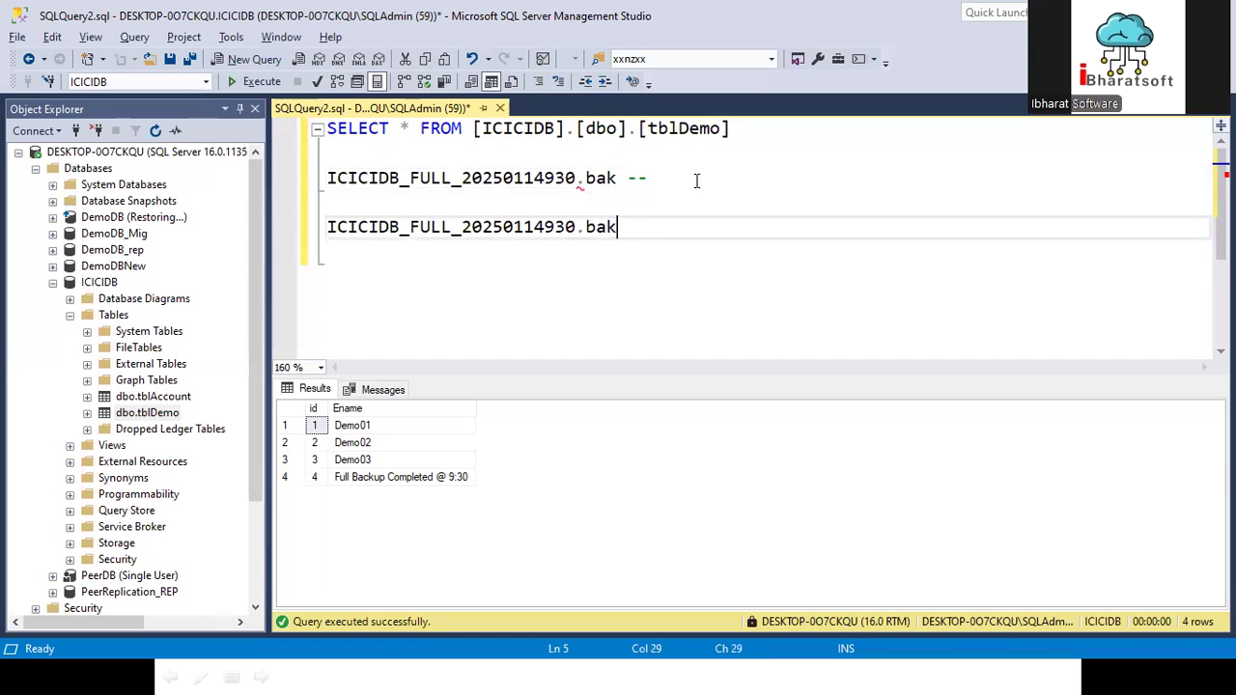
pyautogui.click(412, 228)
pyautogui.keyDown('shift'); pyautogui.click(451, 228); pyautogui.keyUp('shift')
pyautogui.write('DIFF')
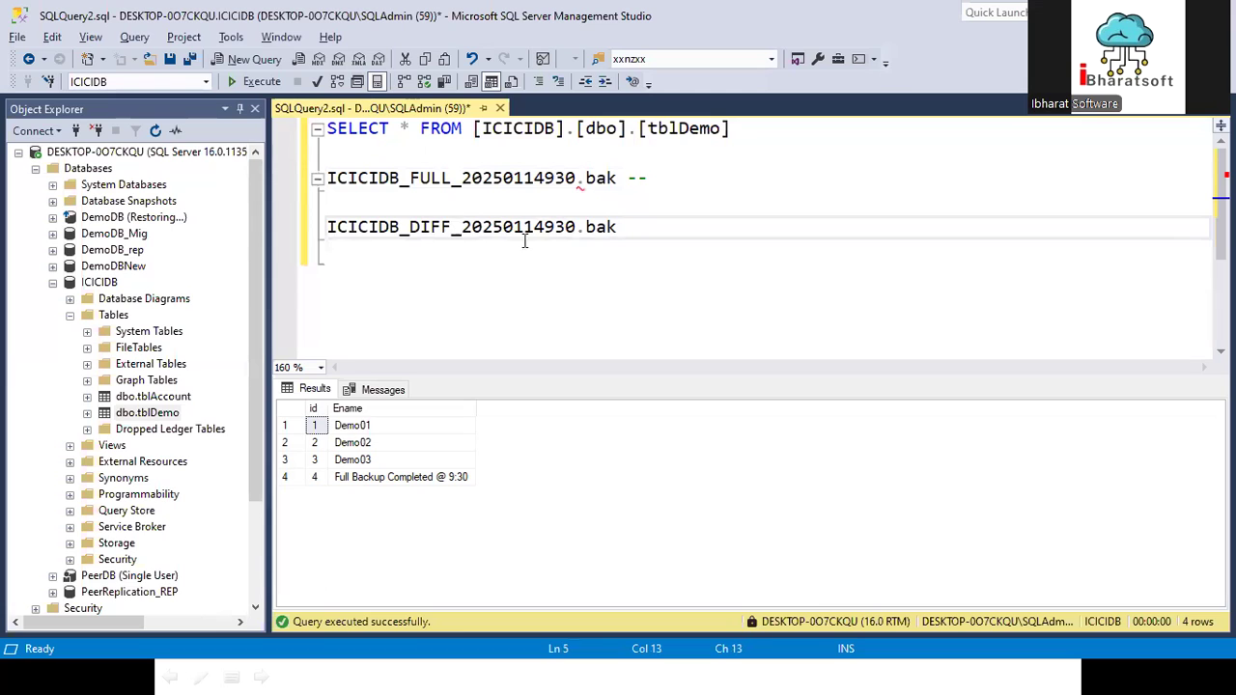
pyautogui.click(574, 226)
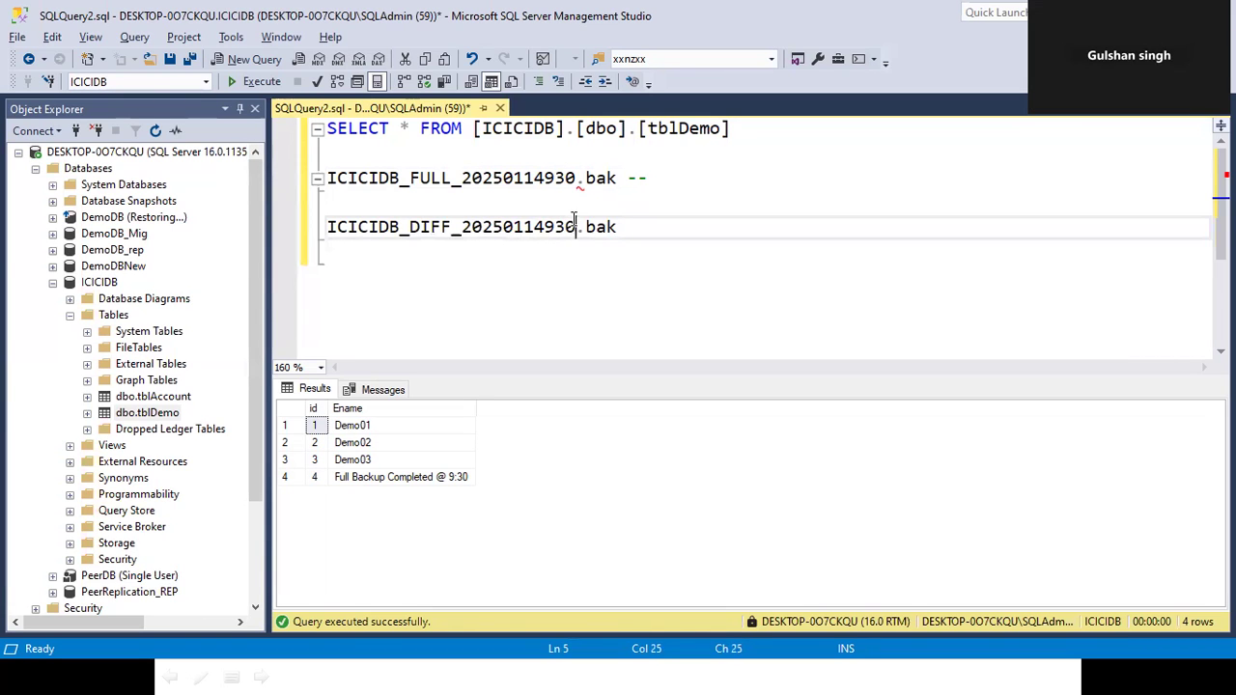
pyautogui.click(587, 253)
pyautogui.click(662, 228)
pyautogui.write('--')
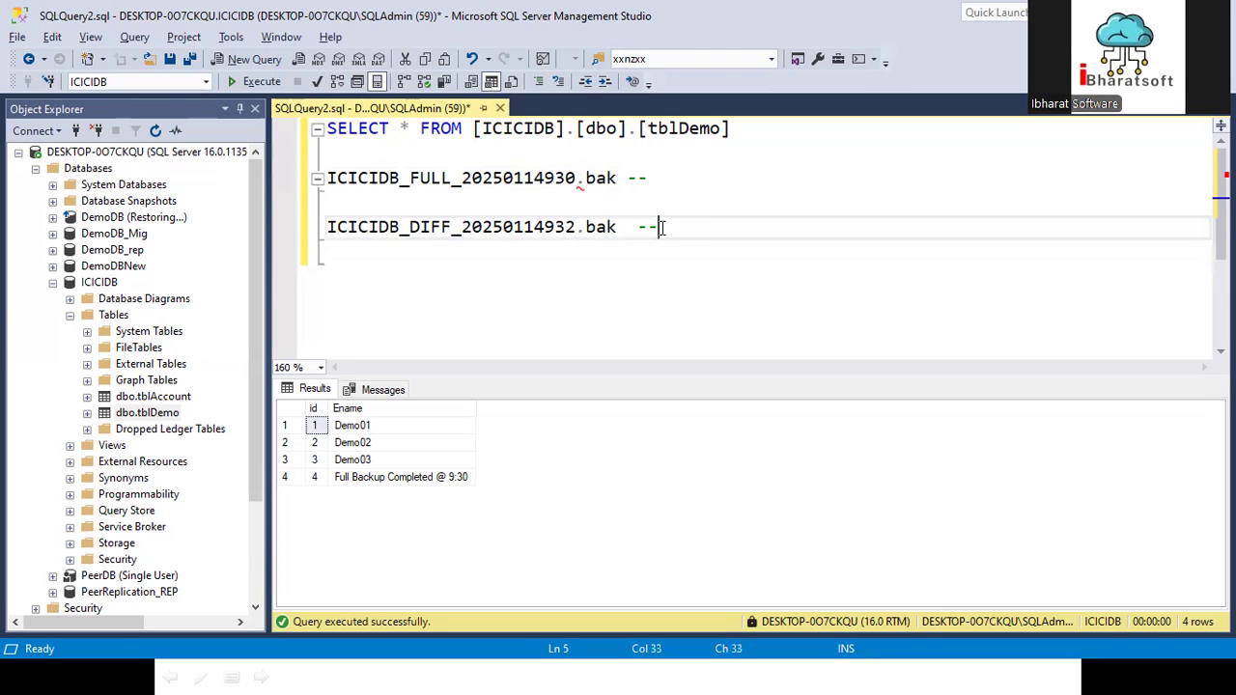
# - Remove the [ICICIDB] database prefix from the tblDemo query so it reads SELECT * FROM [dbo].[tblDemo]
pyautogui.moveTo(751, 129); pyautogui.dragTo(276, 131)
pyautogui.click(474, 130)
pyautogui.keyDown('shift'); pyautogui.click(579, 128); pyautogui.keyUp('shift')
pyautogui.press('Delete')
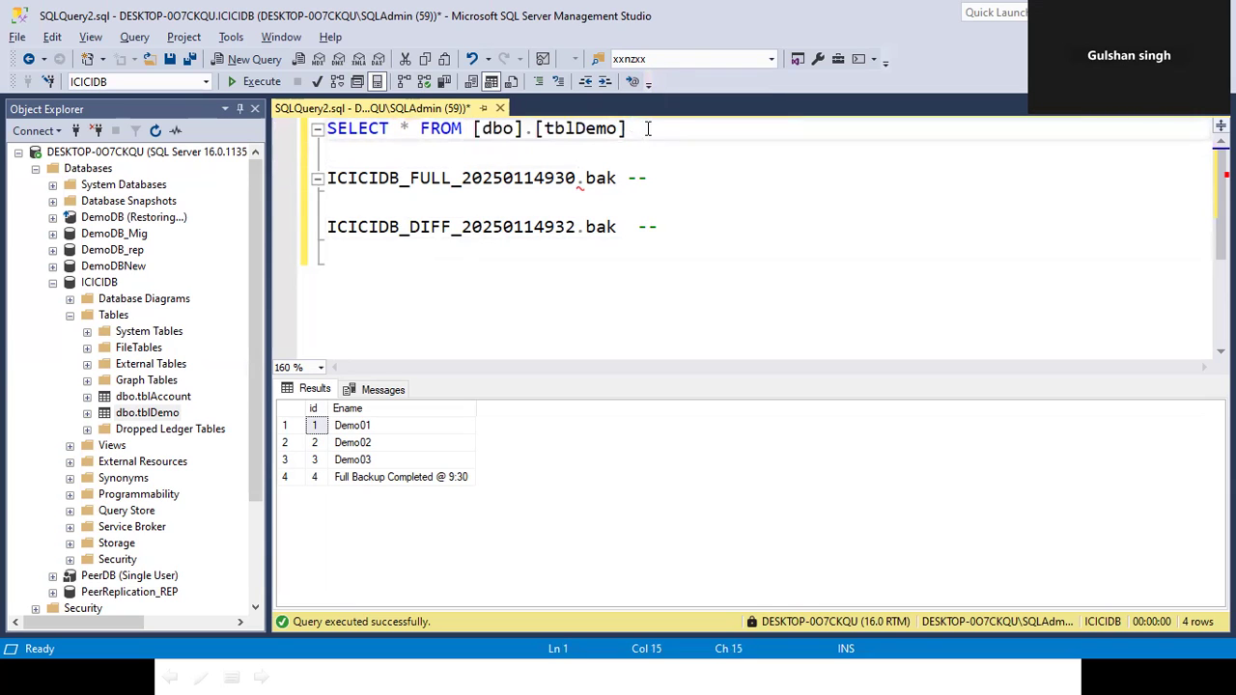
pyautogui.moveTo(647, 130); pyautogui.dragTo(304, 140)
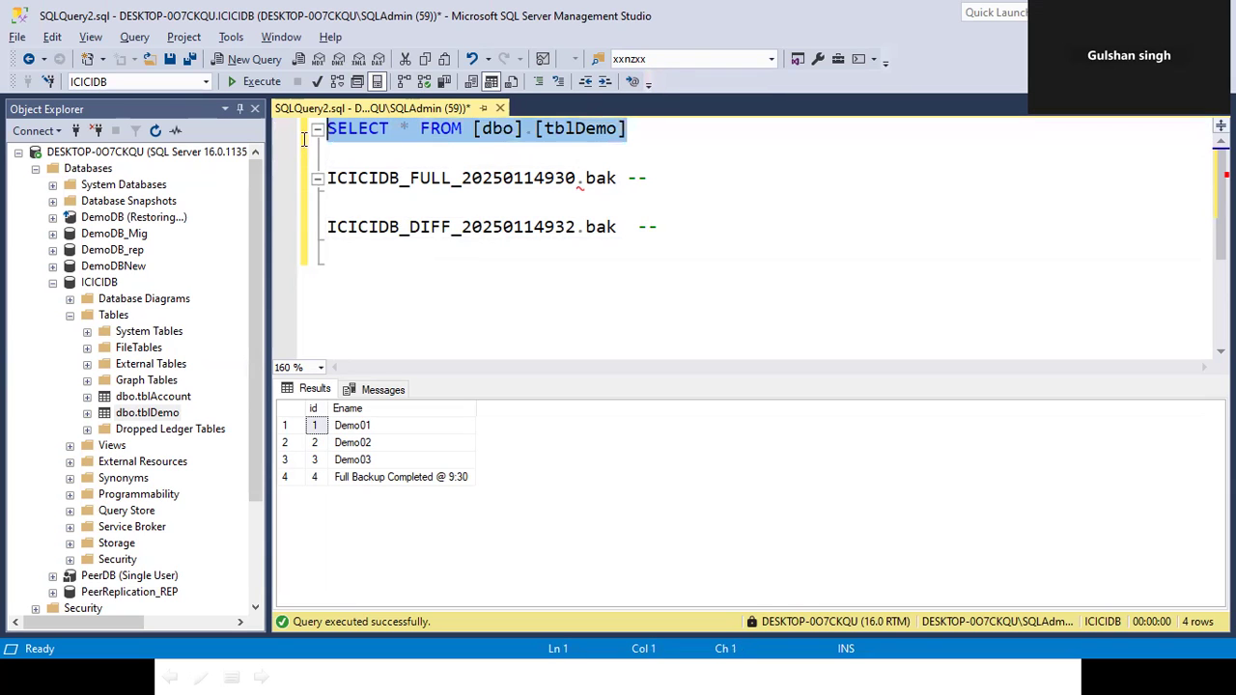
pyautogui.click(675, 181)
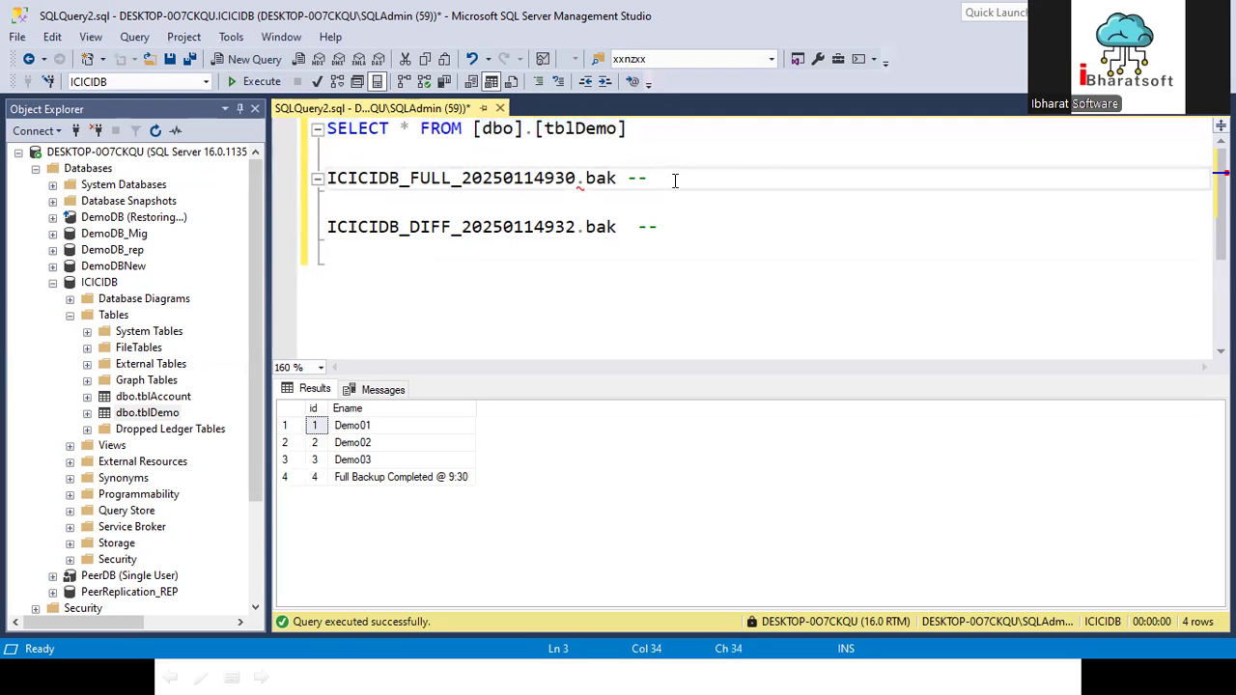
# - Query the top 1000 rows of dbo.tblAccount in a new query window and replace its TOP clause and column list with *
pyautogui.click(161, 400)
pyautogui.rightClick(160, 400)
pyautogui.press('Escape')
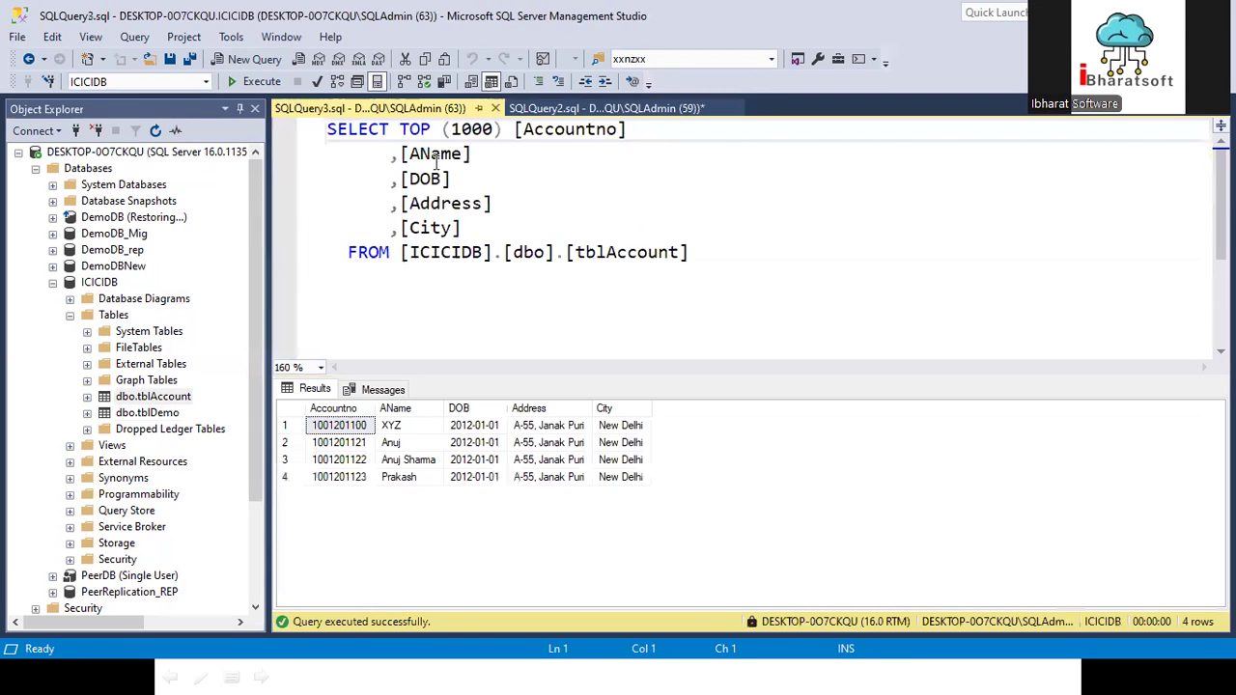
pyautogui.moveTo(402, 131); pyautogui.dragTo(485, 224)
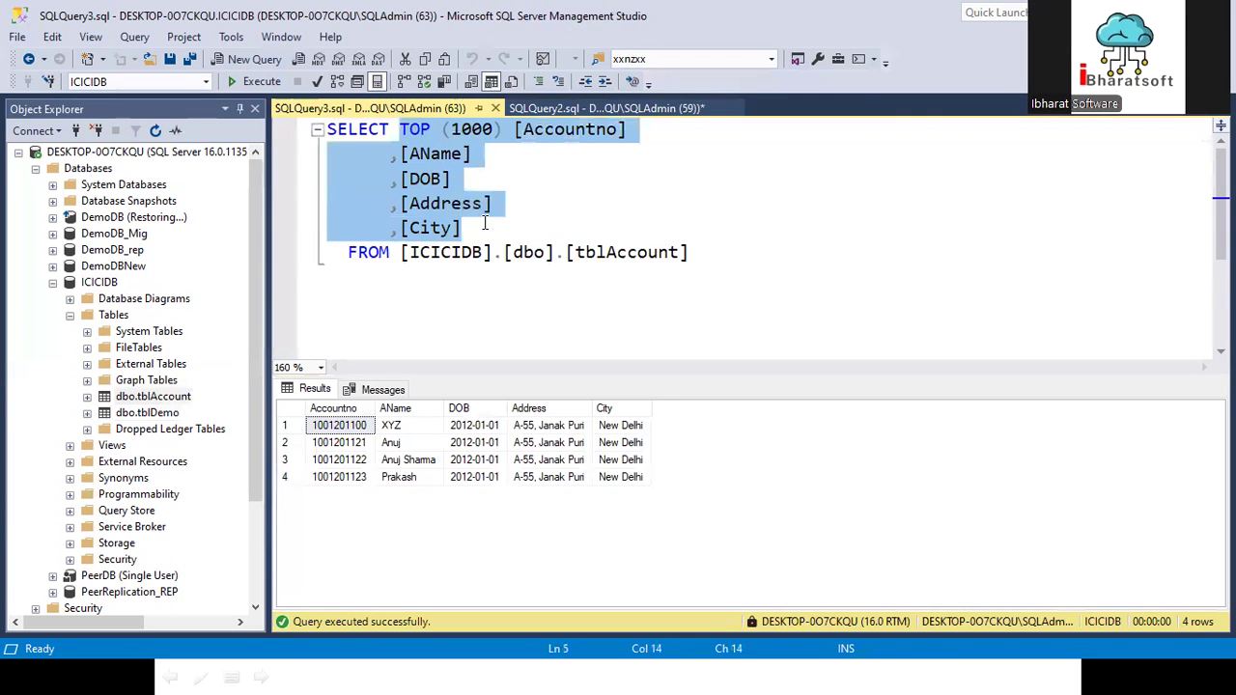
pyautogui.press('Delete')
pyautogui.write('*')
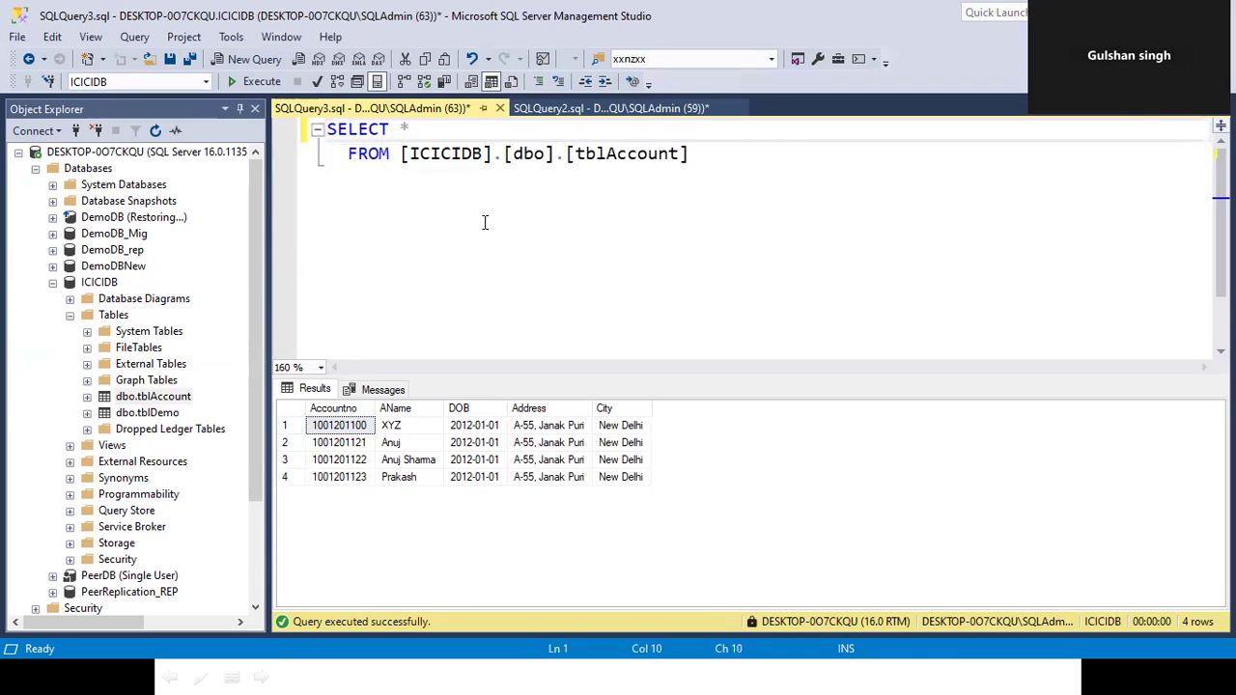
# - Shorten the tblAccount query to the single line SELECT * FROM [dbo].[tblAccount], without the database prefix
pyautogui.press('Delete')
pyautogui.press('Delete')
pyautogui.press('Delete')
pyautogui.press('Delete')
pyautogui.press('Delete')
pyautogui.press('Delete')
pyautogui.press('Delete')
pyautogui.press('Delete')
pyautogui.press('Delete')
pyautogui.press('Delete')
pyautogui.press('Delete')
pyautogui.press('Delete')
pyautogui.press('Delete')
pyautogui.press('Delete')
pyautogui.press('Delete')
pyautogui.press('Delete')
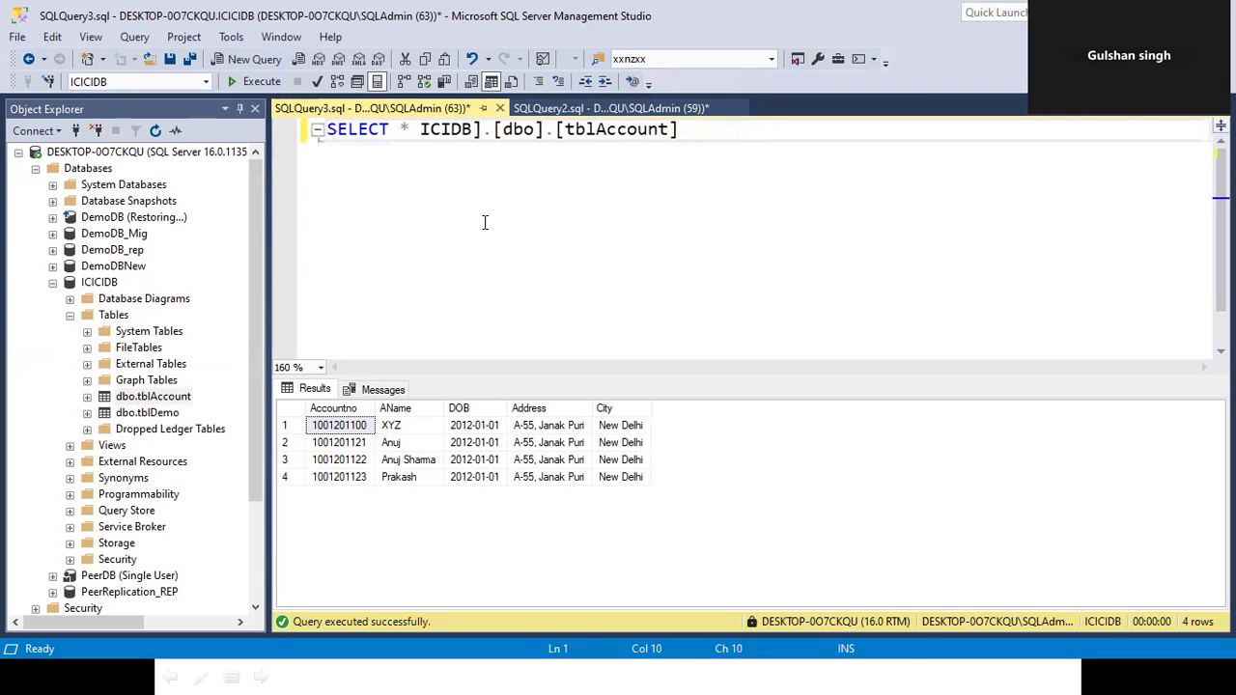
pyautogui.press('Delete')
pyautogui.write('FROM')
pyautogui.press('Delete')
# - Copy the tblAccount query into SQLQuery2.sql directly below the tblDemo query and remove the surplus blank line
pyautogui.hotkey('ctrl', 'a')
pyautogui.hotkey('ctrl', 'c')
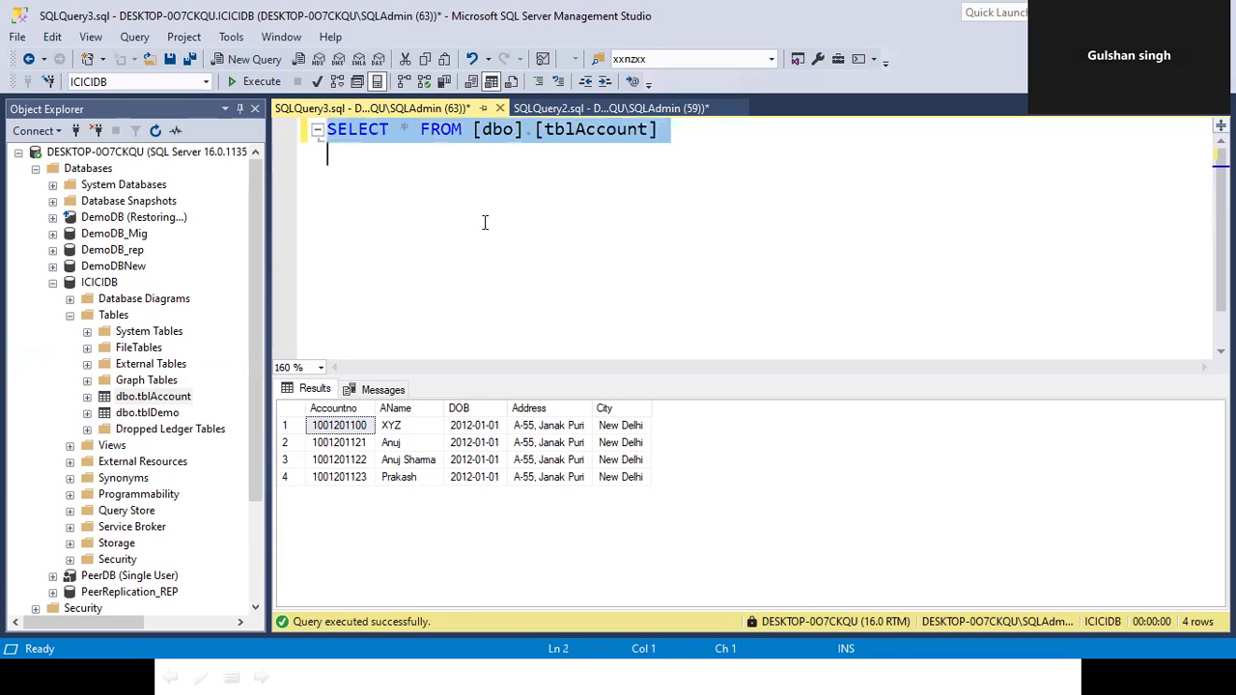
pyautogui.click(570, 111)
pyautogui.click(658, 133)
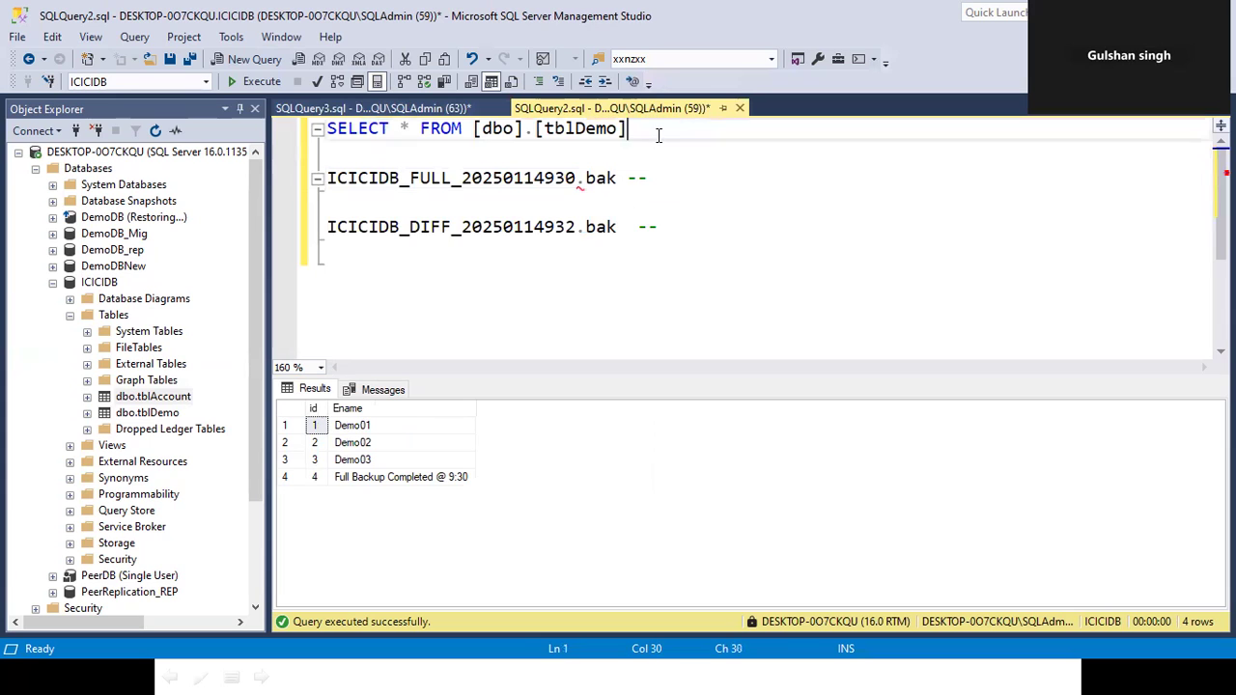
pyautogui.press('Return')
pyautogui.hotkey('ctrl', 'v')
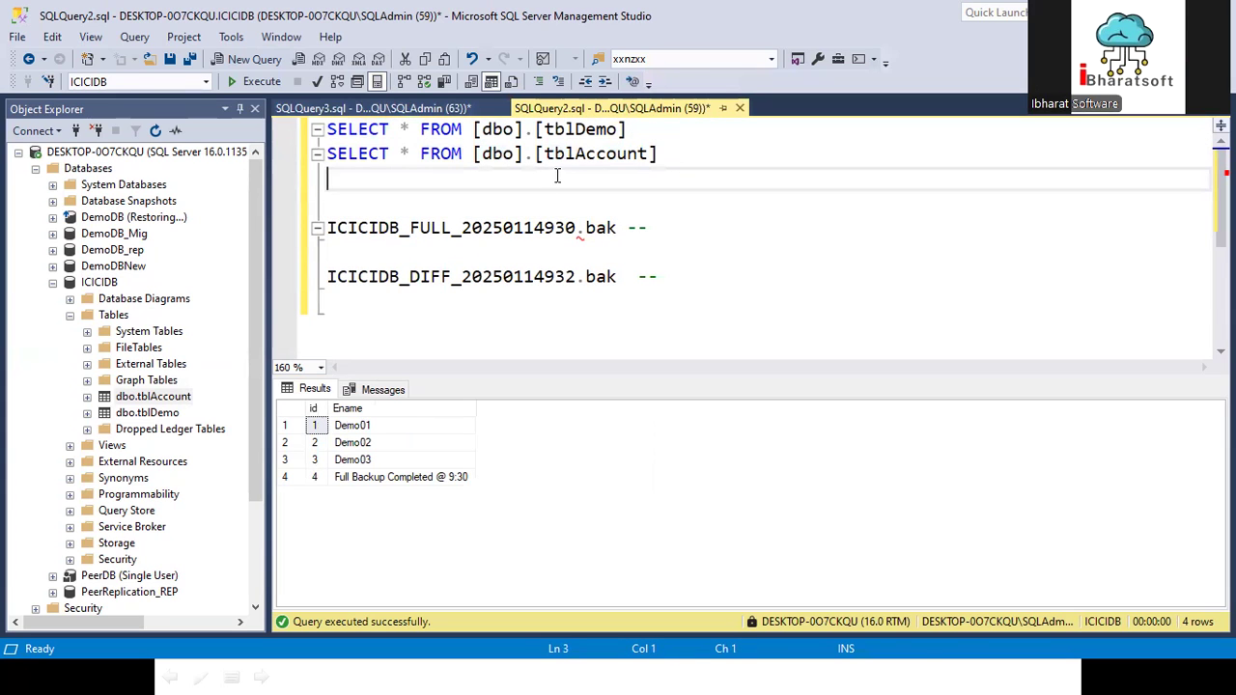
pyautogui.press('Delete')
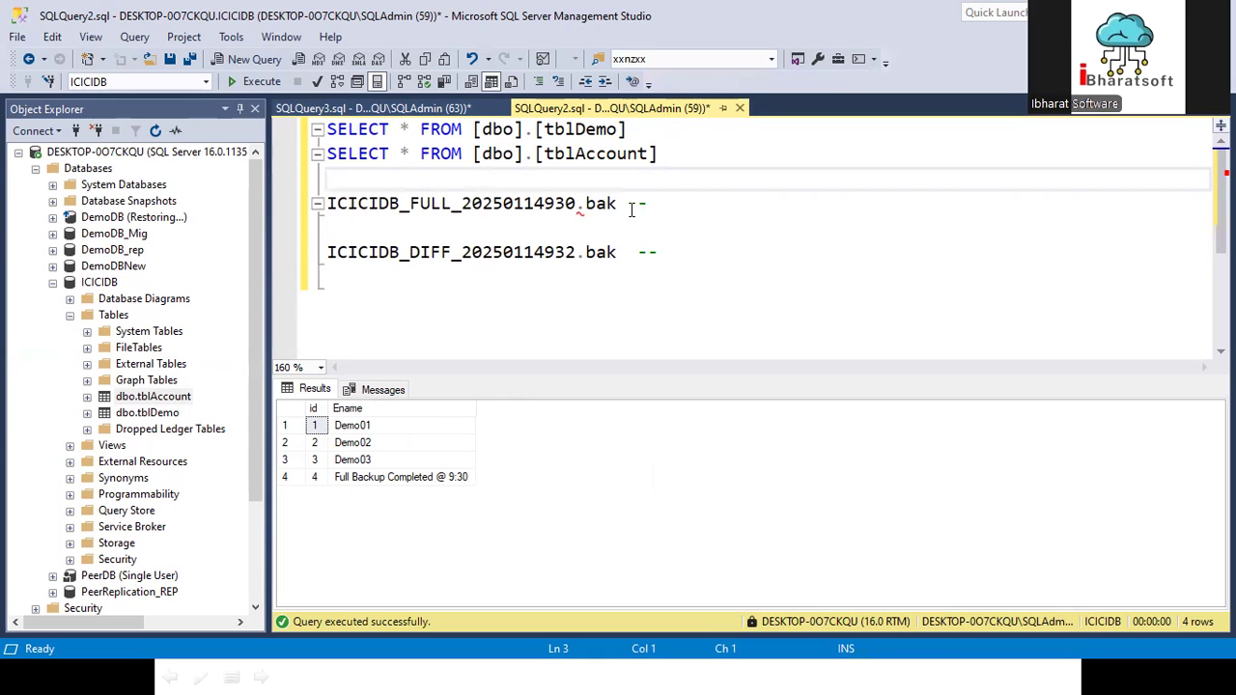
# - Add a line reading [dbo].[tblDemo] directly below the full backup's file name
pyautogui.moveTo(329, 205); pyautogui.dragTo(548, 209)
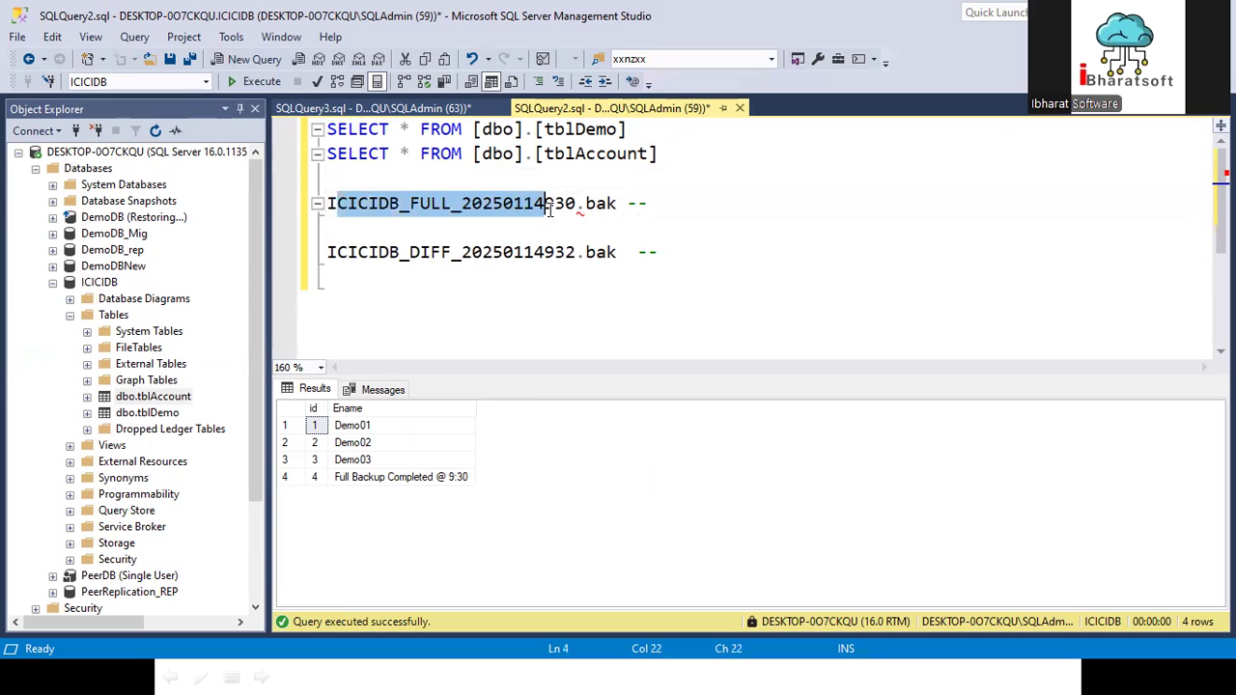
pyautogui.click(671, 204)
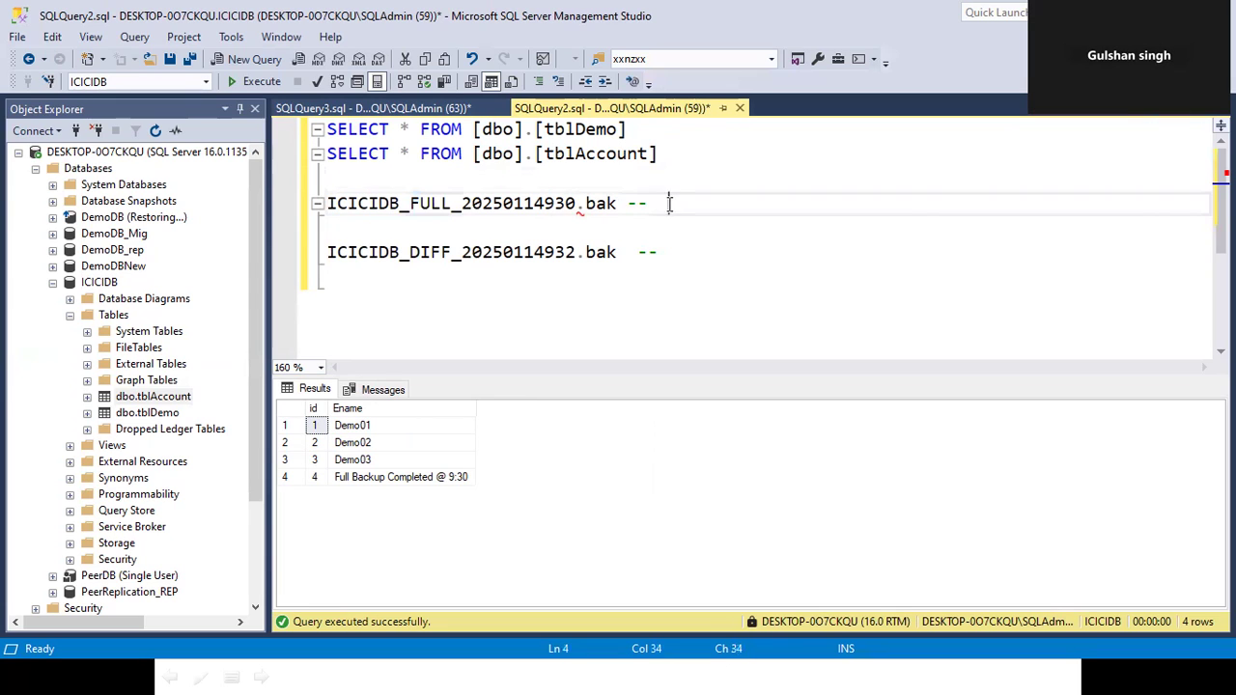
pyautogui.click(636, 130)
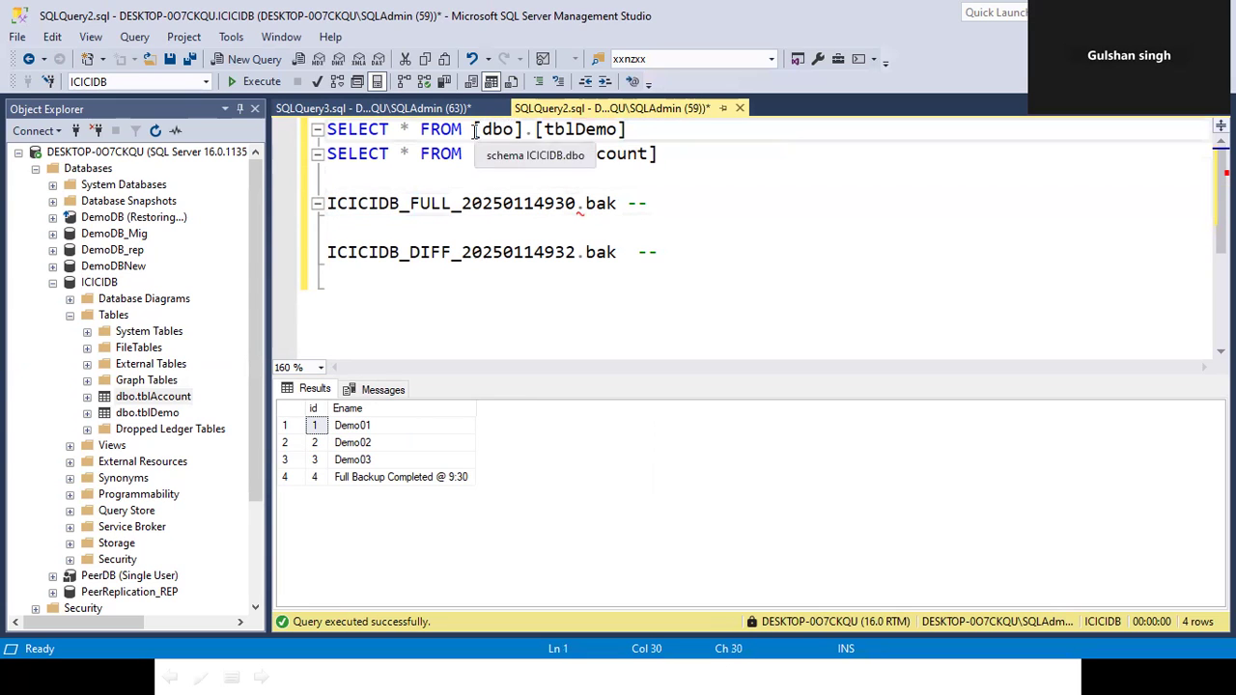
pyautogui.click(674, 202)
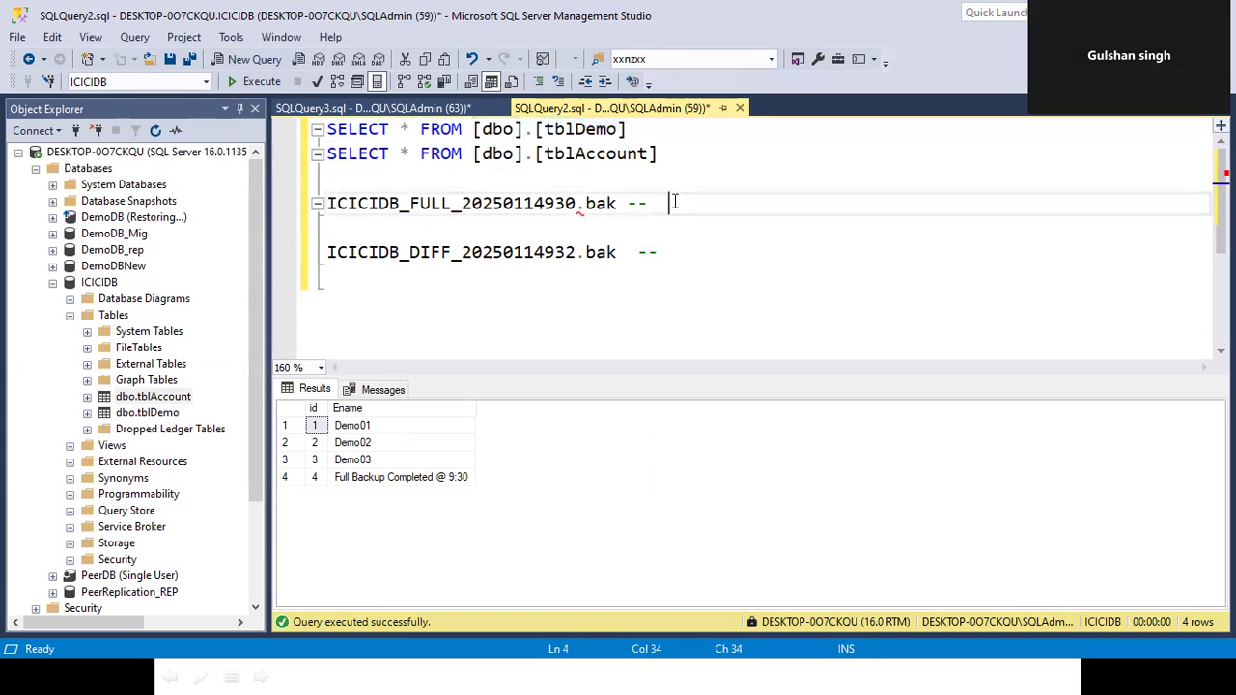
pyautogui.press('Return')
pyautogui.write('[dbo].[tblDemo]')
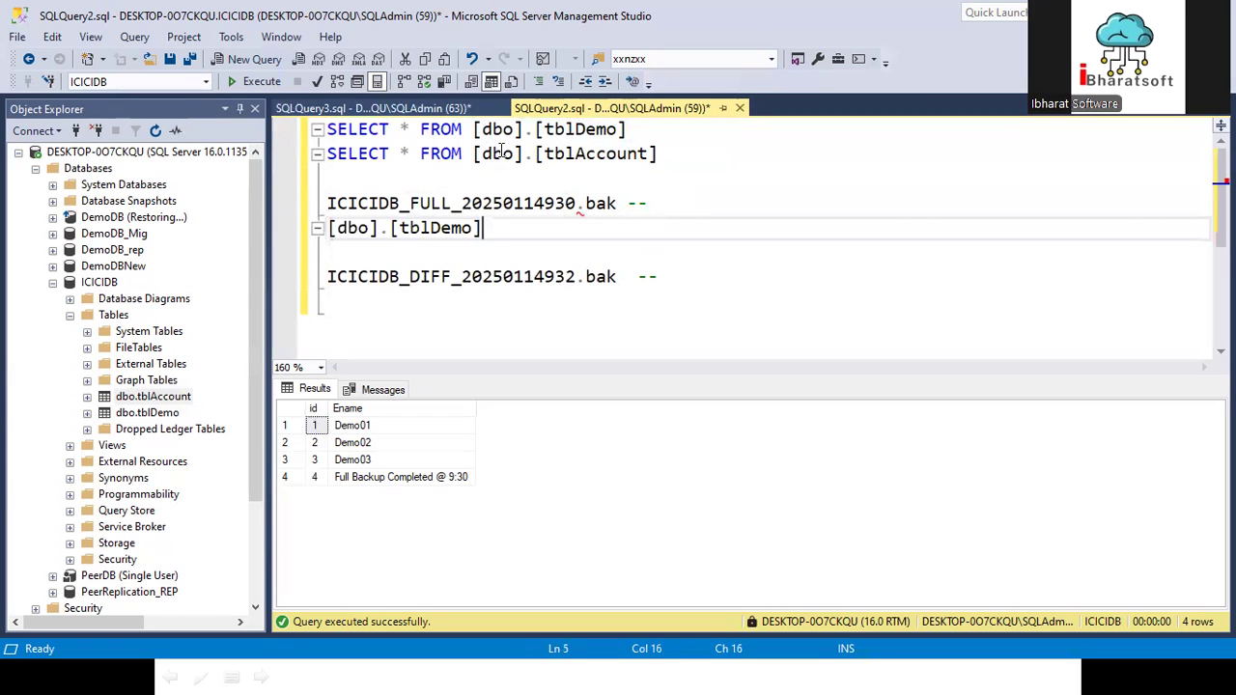
# - Copy [dbo].[tblAccount] from the second query onto a new line below the full backup's tblDemo entry, without a leading space
pyautogui.moveTo(468, 161); pyautogui.dragTo(658, 154)
pyautogui.hotkey('ctrl', 'c')
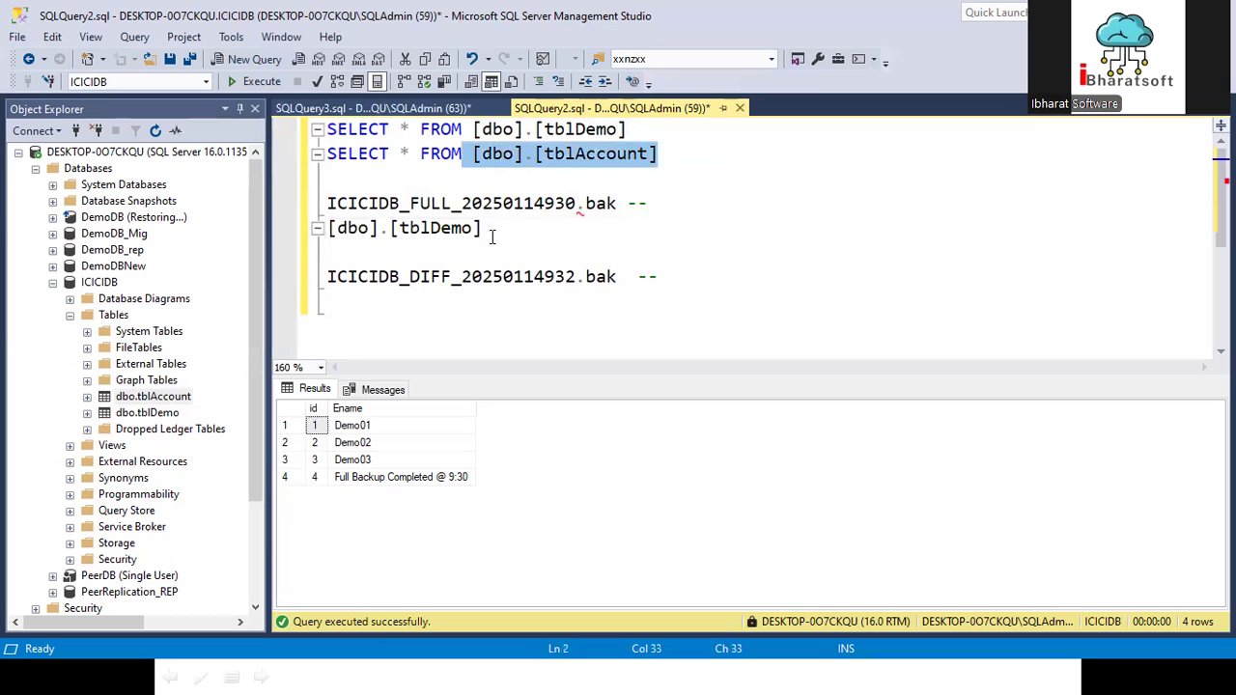
pyautogui.click(491, 237)
pyautogui.press('Return')
pyautogui.hotkey('ctrl', 'v')
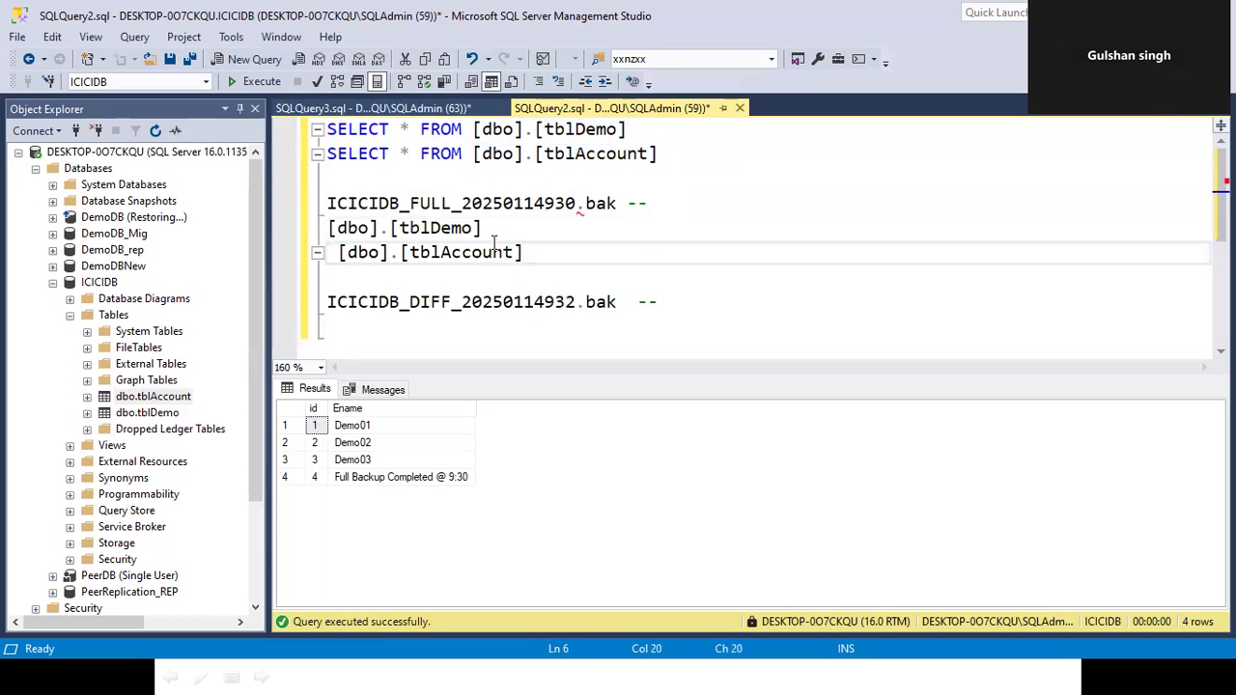
pyautogui.press('Home')
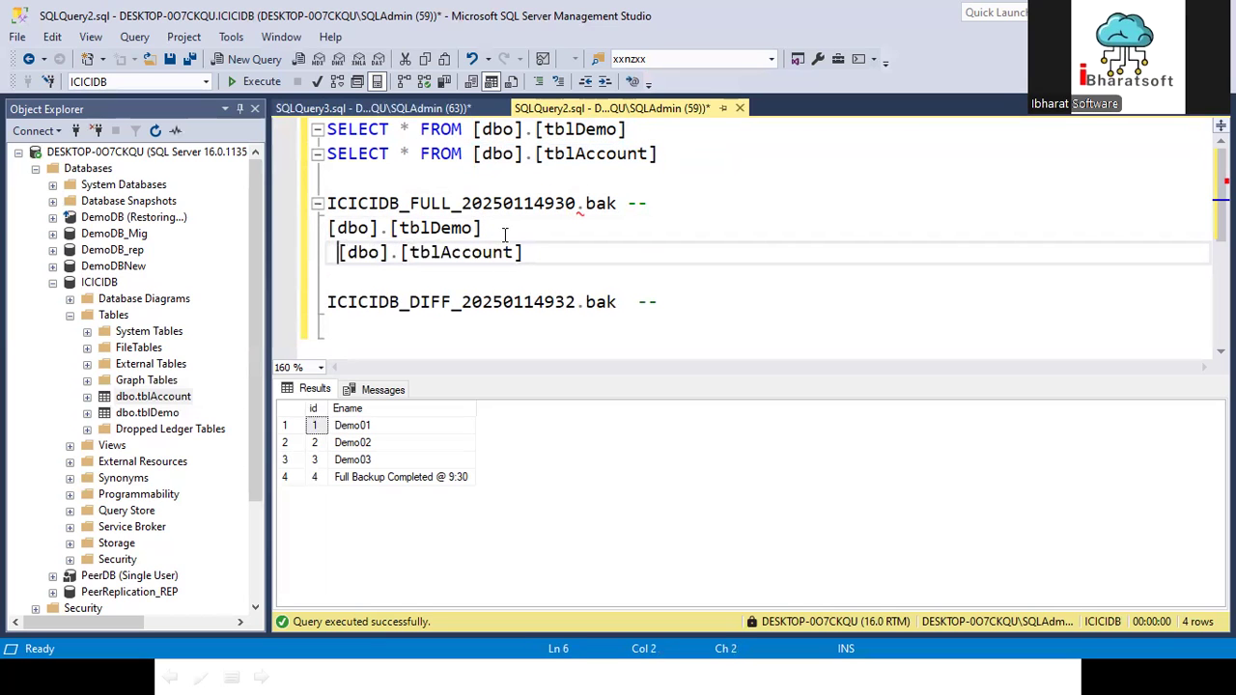
pyautogui.press('BackSpace')
# - Copy the [dbo].[tblDemo] and [dbo].[tblAccount] lines from the full backup's entry to below the differential backup's file name
pyautogui.moveTo(520, 272); pyautogui.dragTo(330, 232)
pyautogui.hotkey('ctrl', 'c')
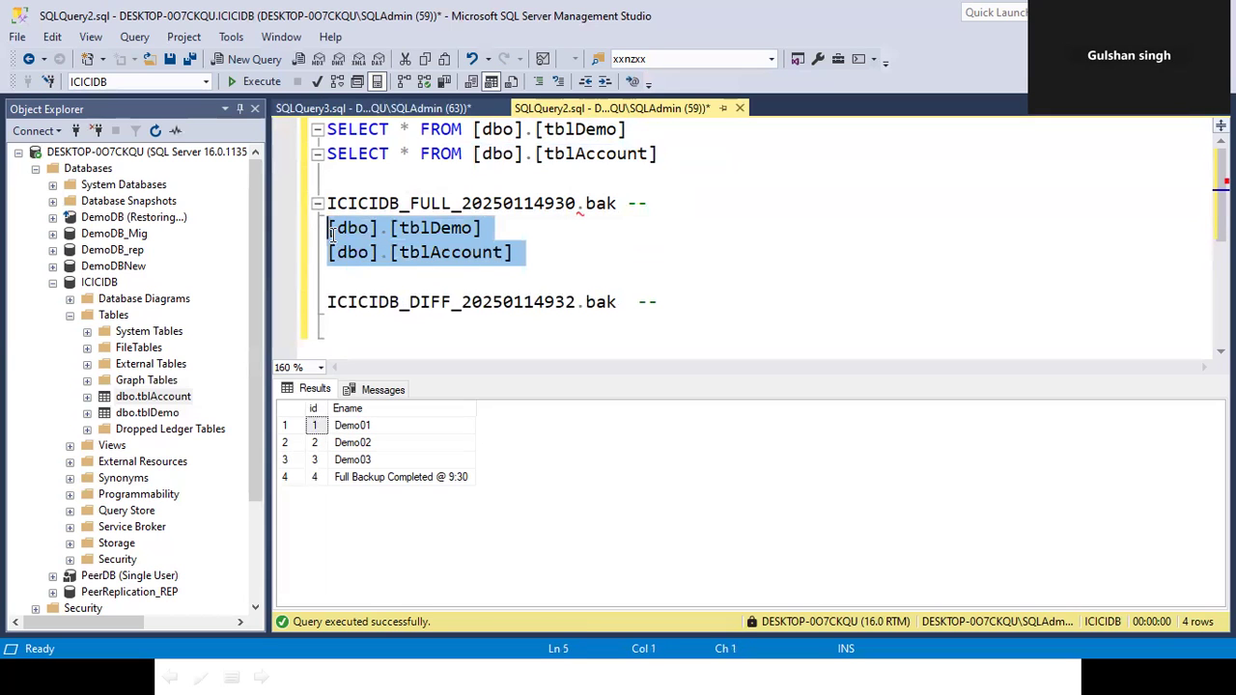
pyautogui.click(697, 303)
pyautogui.press('Return')
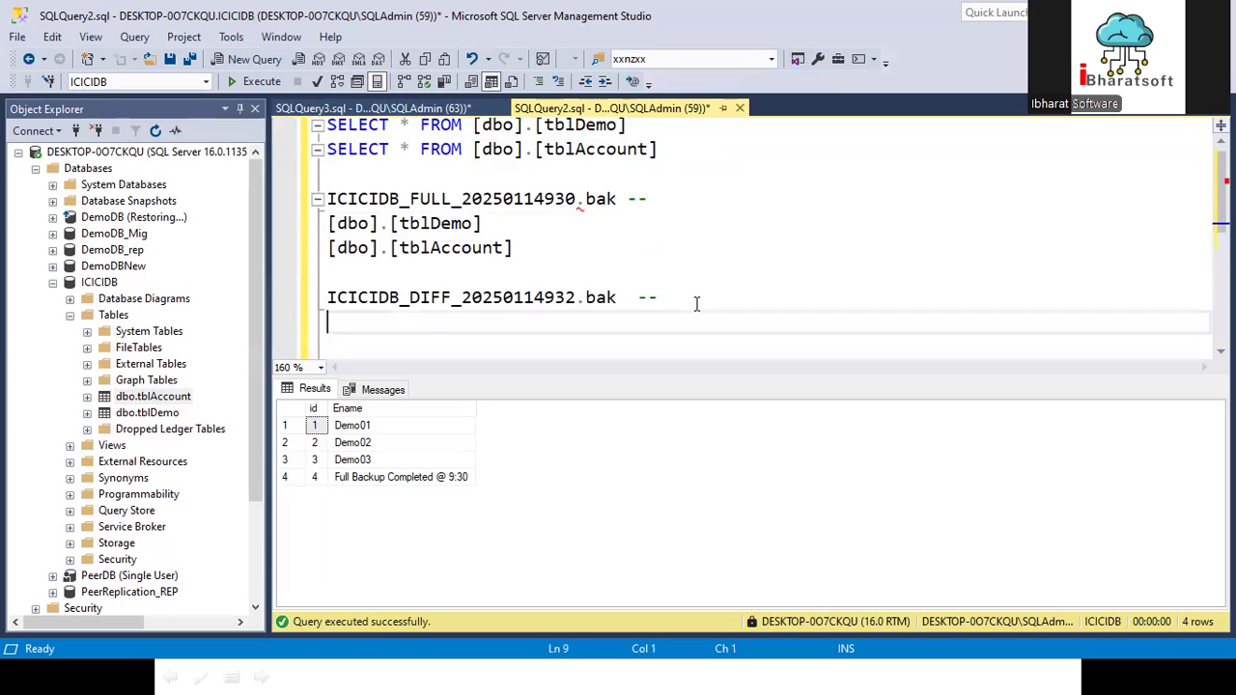
pyautogui.hotkey('ctrl', 'v')
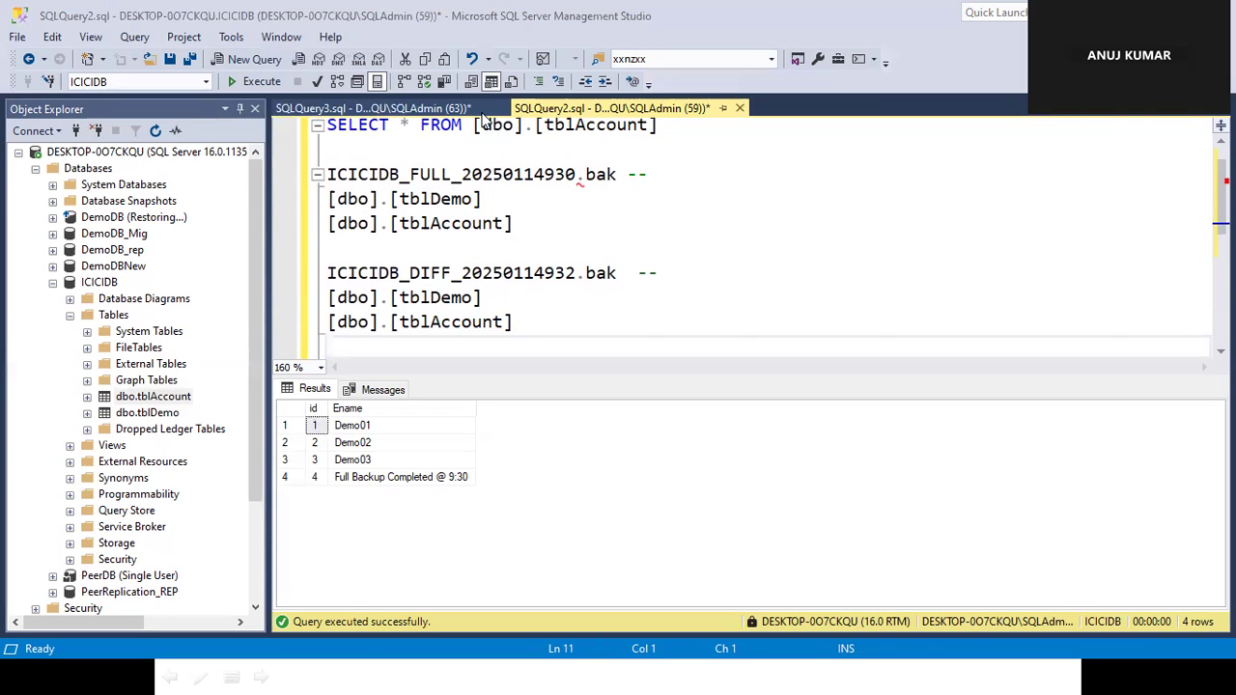
# - Append the arrow marker ==>> to the tblDemo and tblAccount lines under the full backup's file name
pyautogui.scroll(1, 623, 226)
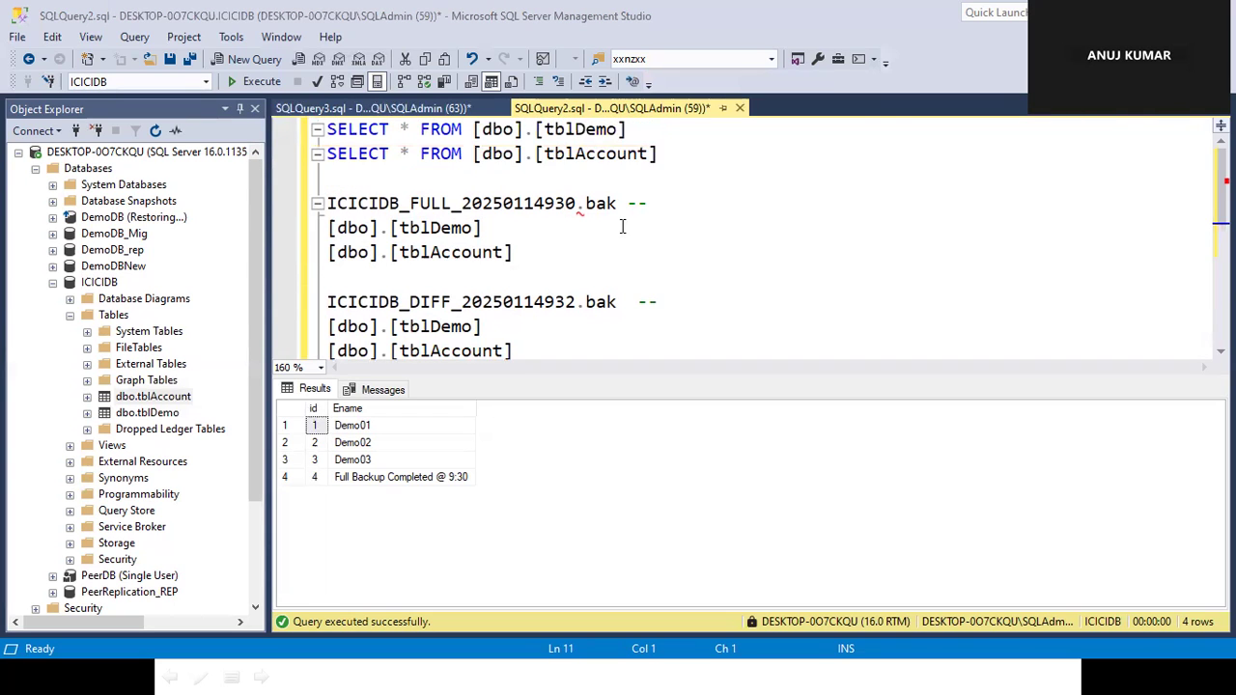
pyautogui.click(529, 228)
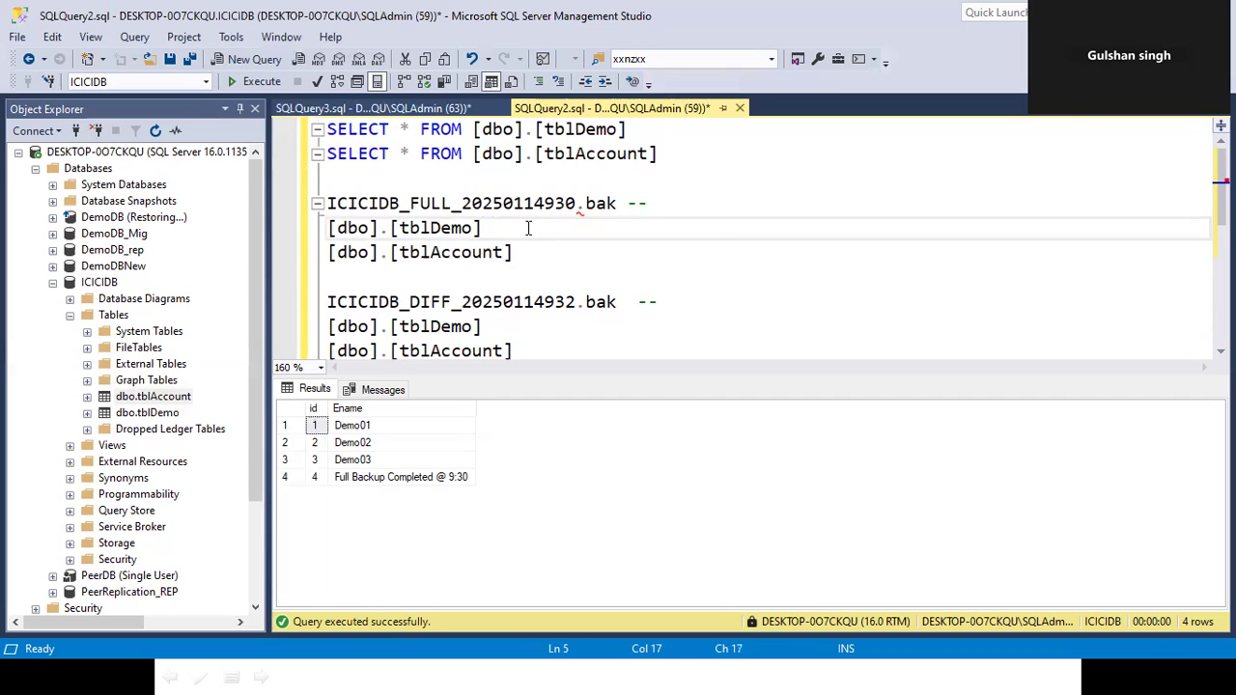
pyautogui.click(458, 202)
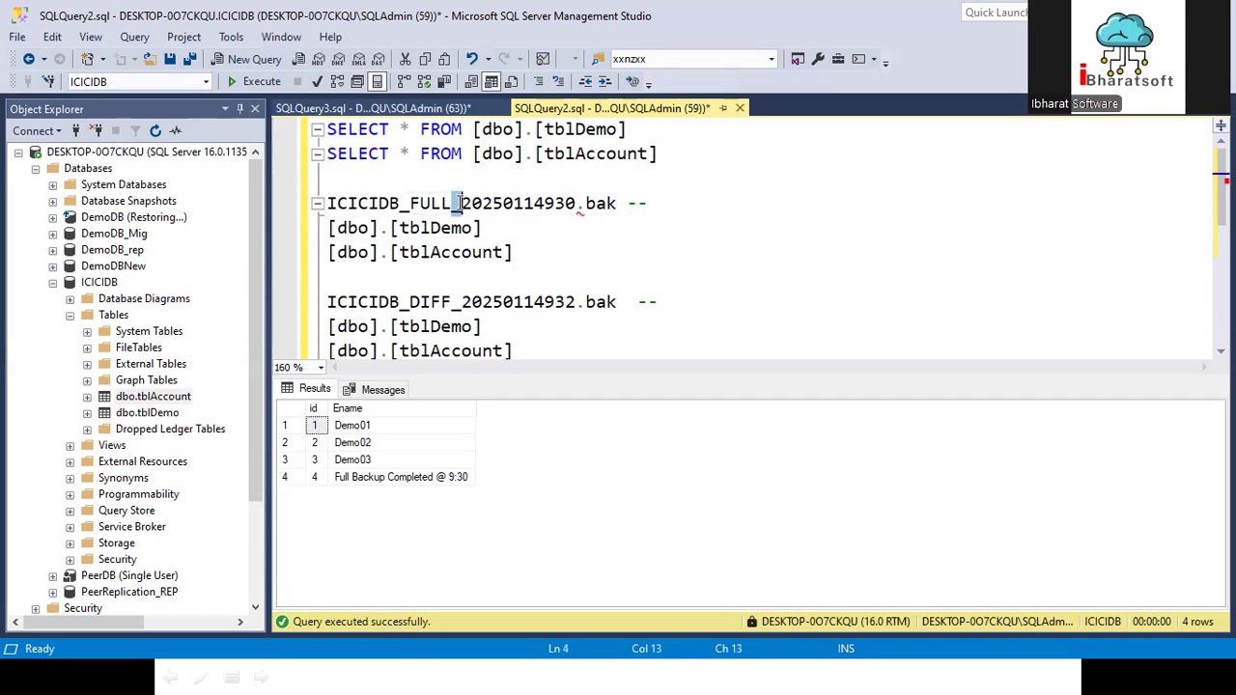
pyautogui.moveTo(460, 203); pyautogui.dragTo(598, 203)
pyautogui.moveTo(511, 229); pyautogui.dragTo(329, 238)
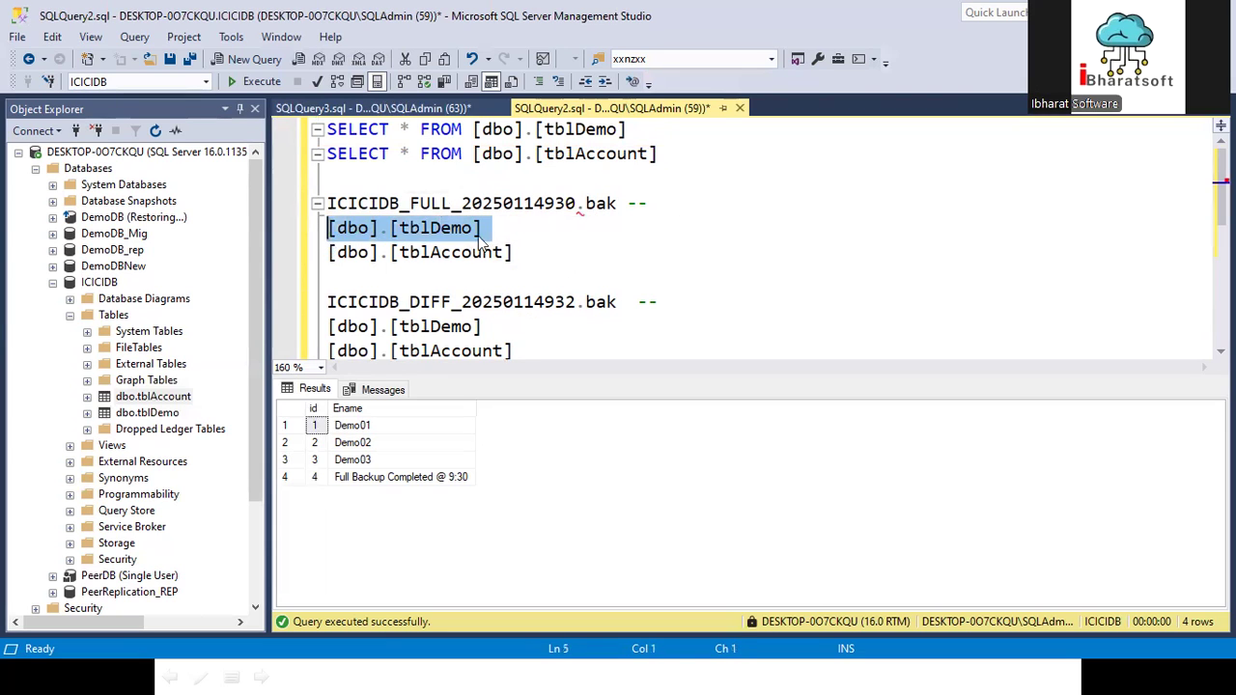
pyautogui.click(540, 228)
pyautogui.write('==')
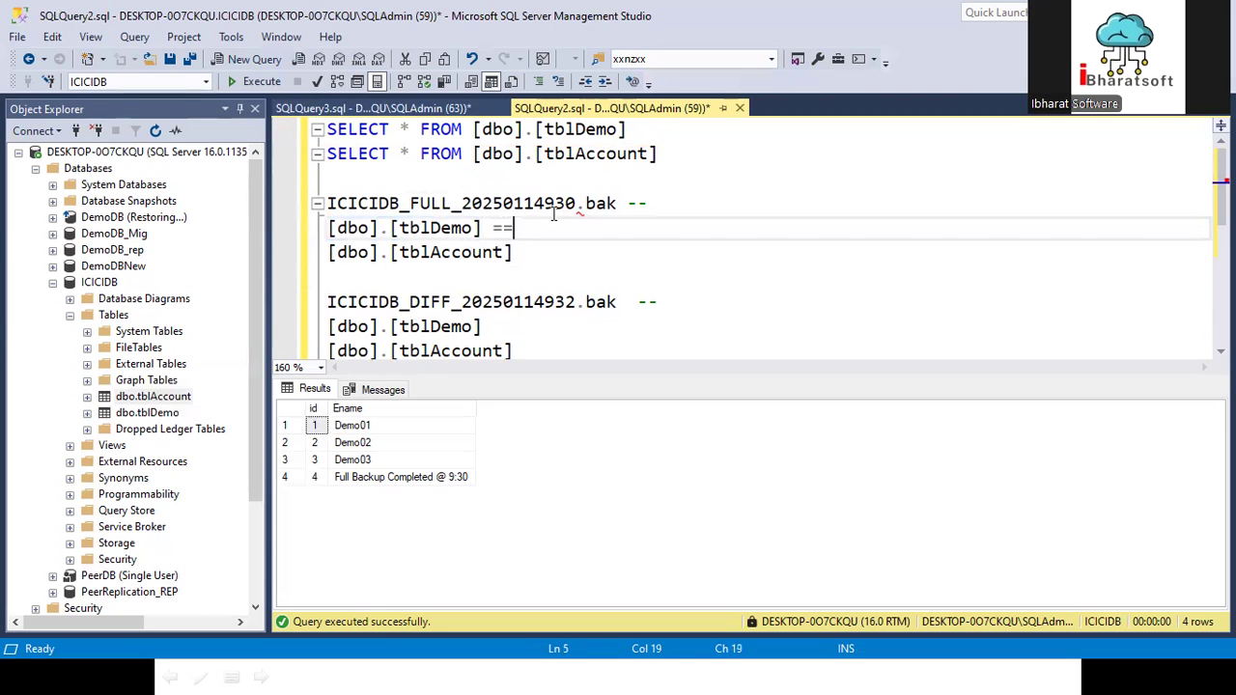
pyautogui.write('>>')
pyautogui.press('Down')
pyautogui.write('==>>')
# - Append the arrow marker ==> to the tblDemo and tblAccount lines under the differential backup's file name
pyautogui.click(519, 331)
pyautogui.write('==')
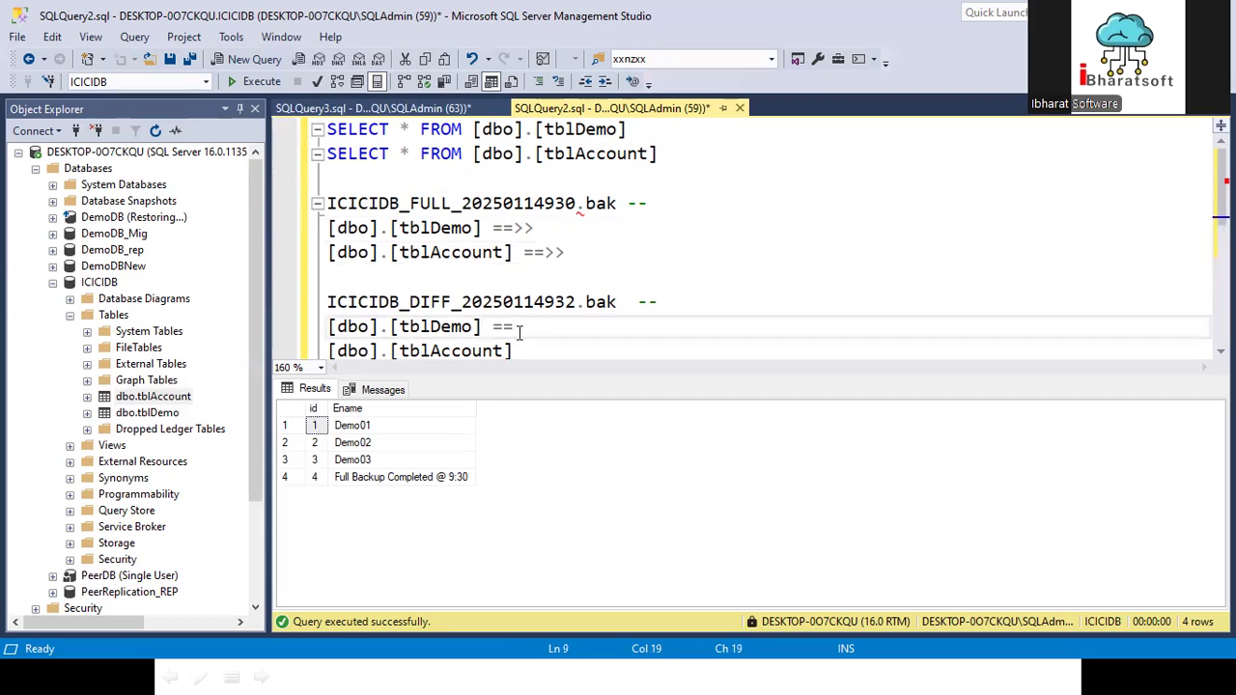
pyautogui.write('>')
pyautogui.click(524, 355)
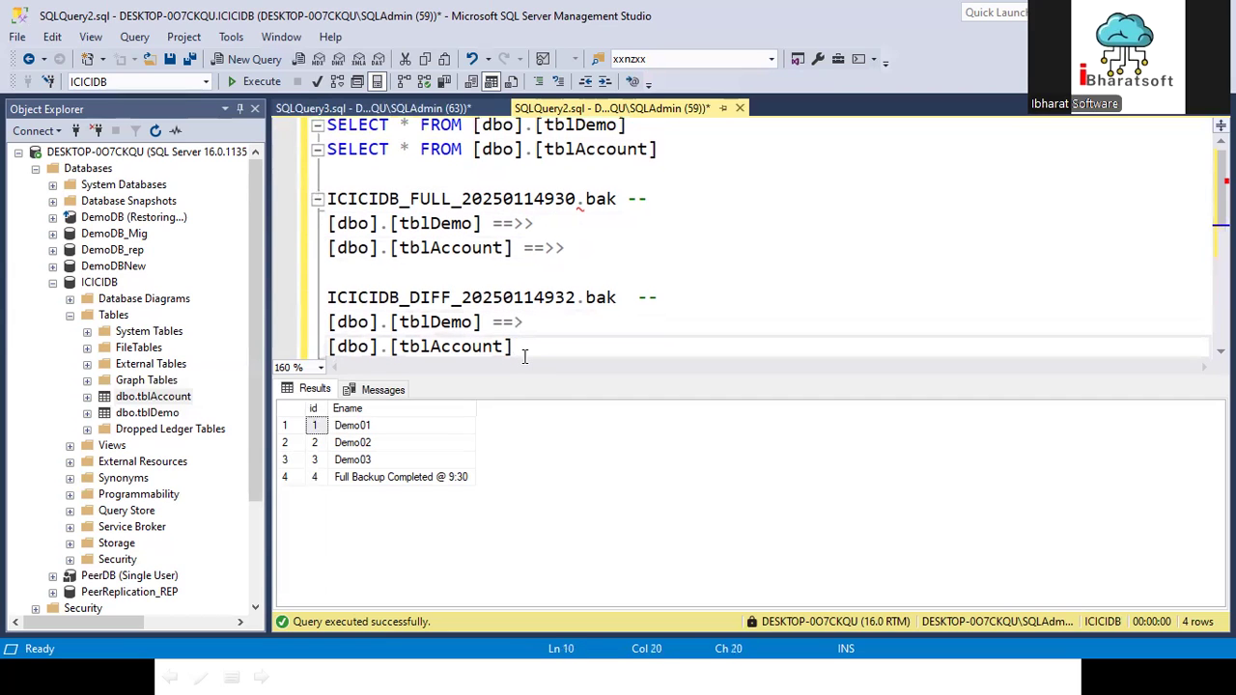
pyautogui.write('==>>')
pyautogui.press('BackSpace')
# - Shorten the arrow markers on the full backup's tblAccount and tblDemo lines to ==>
pyautogui.click(574, 248)
pyautogui.press('BackSpace')
pyautogui.click(562, 224)
pyautogui.press('BackSpace')
pyautogui.press('BackSpace')
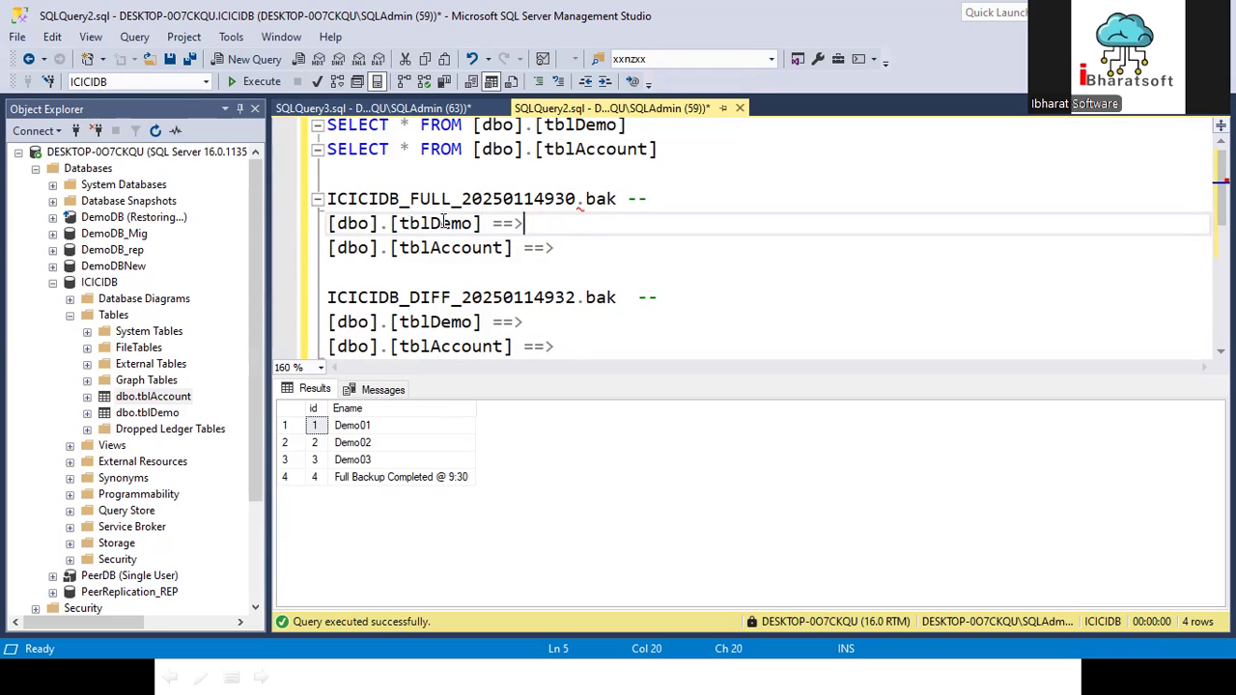
pyautogui.click(570, 253)
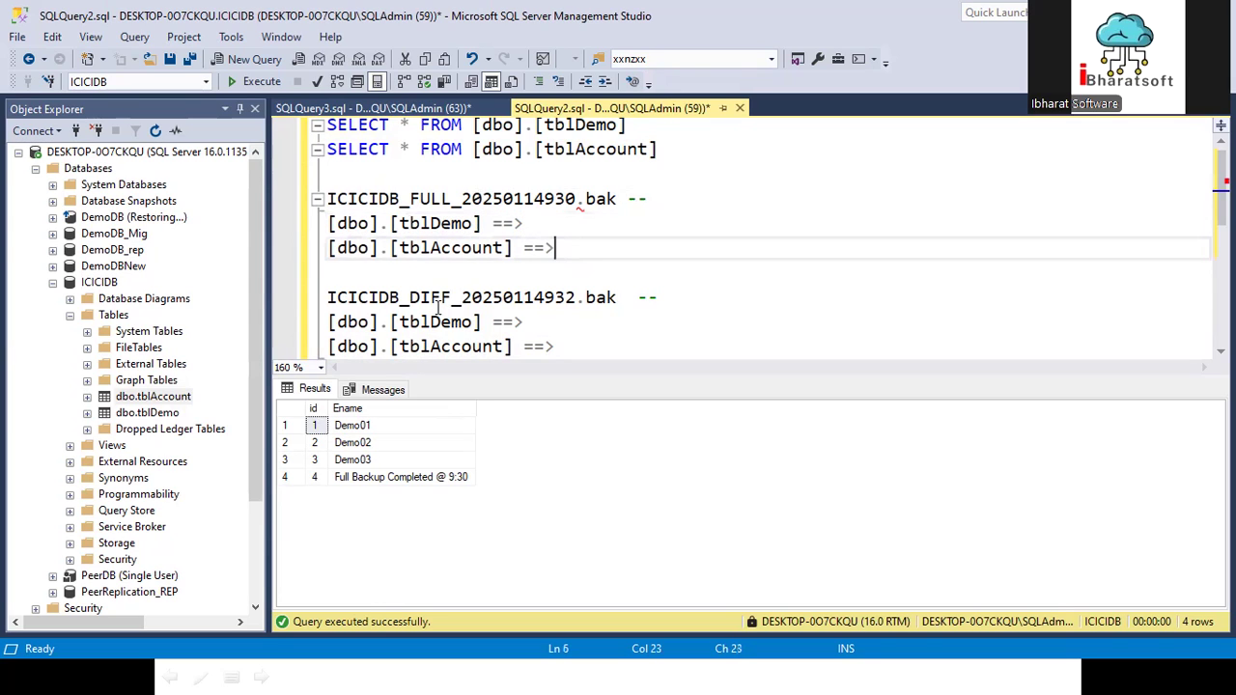
pyautogui.click(568, 326)
pyautogui.moveTo(554, 348); pyautogui.dragTo(326, 297)
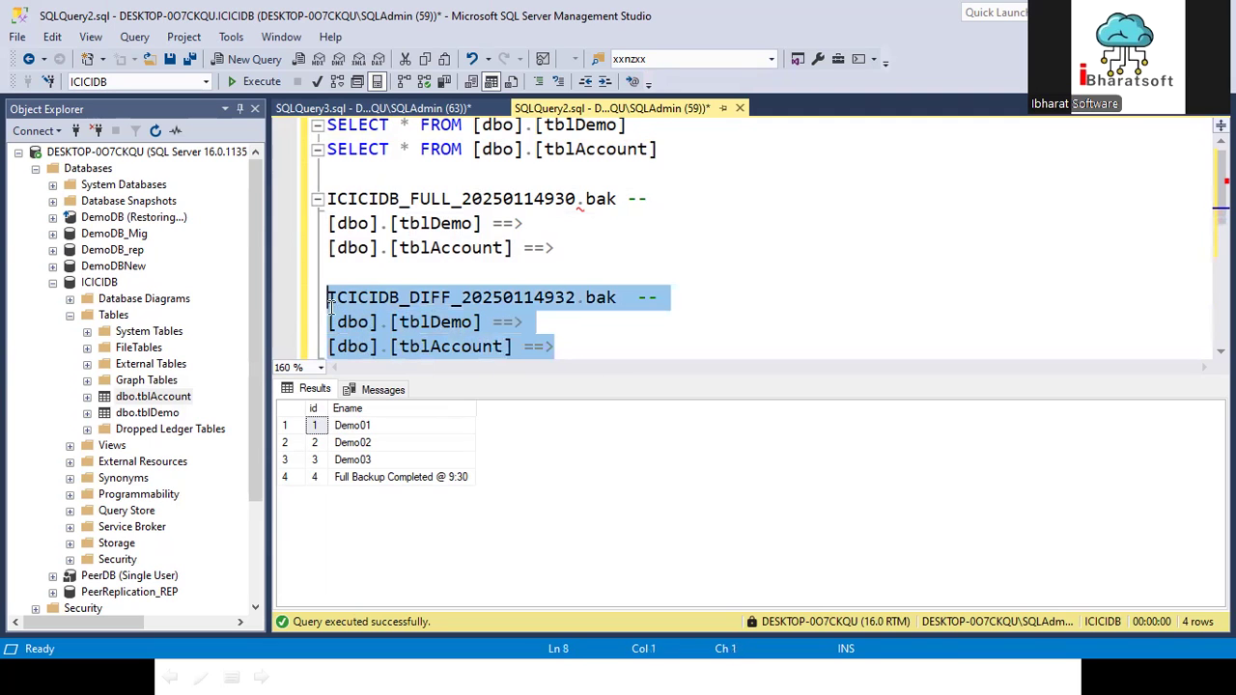
pyautogui.click(544, 329)
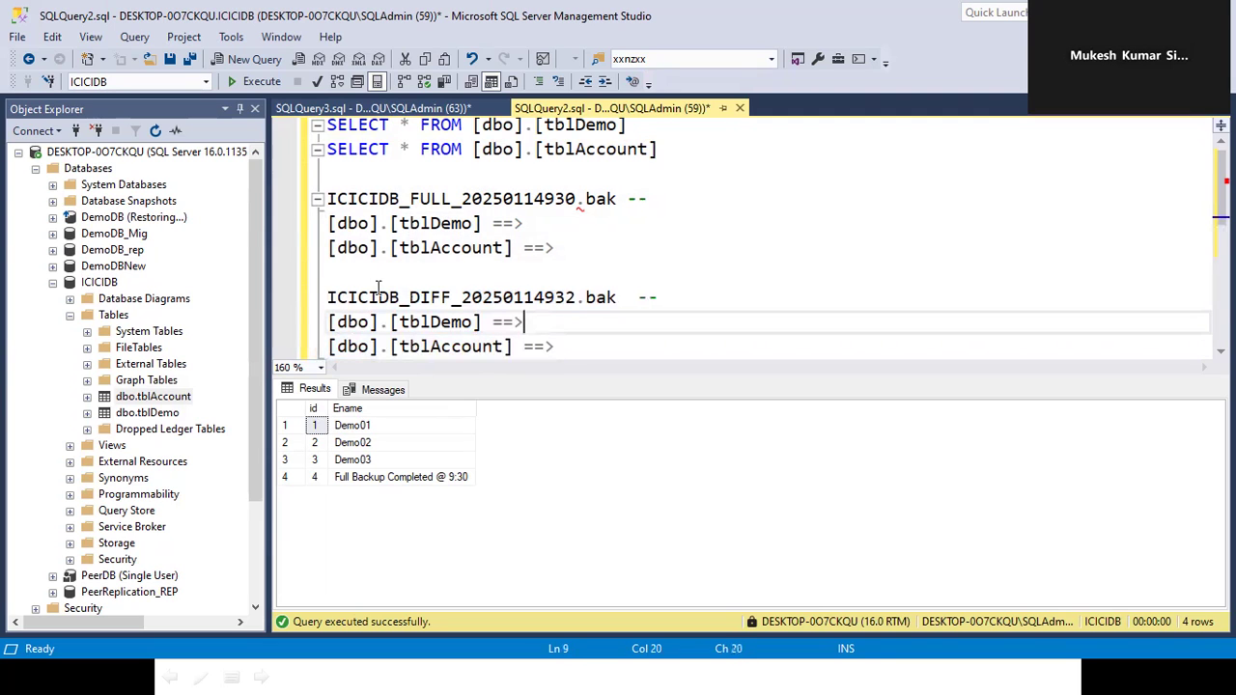
pyautogui.click(528, 224)
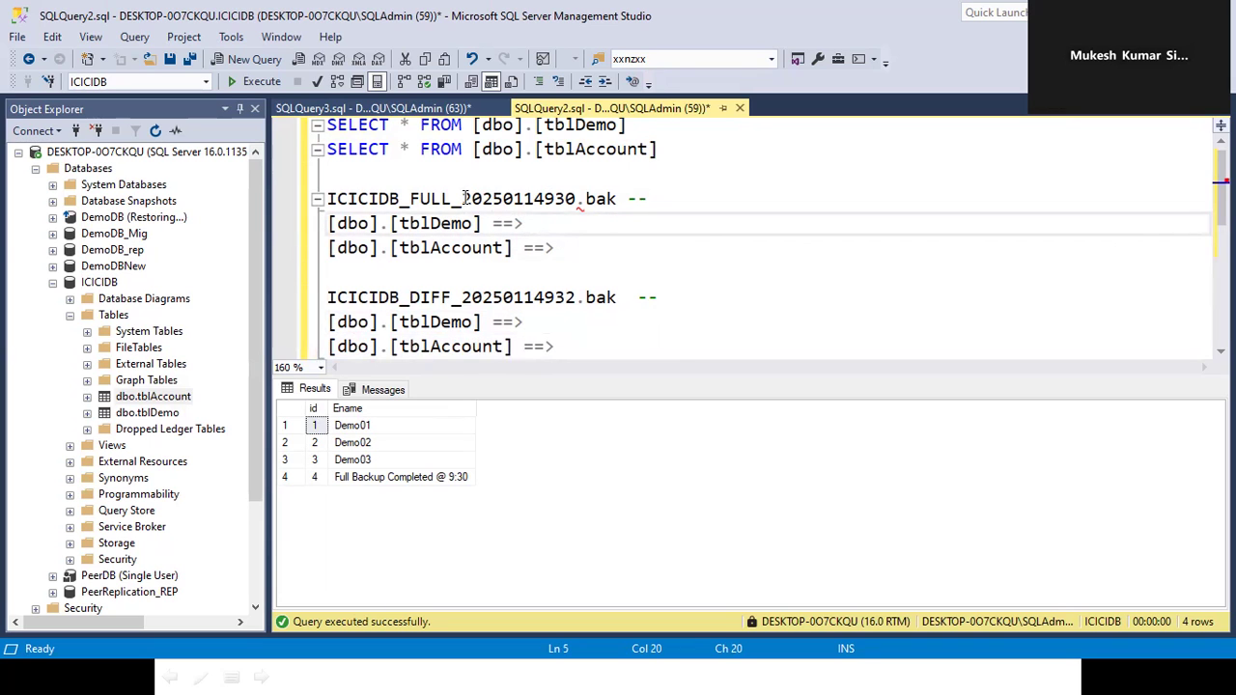
pyautogui.moveTo(332, 199); pyautogui.dragTo(629, 200)
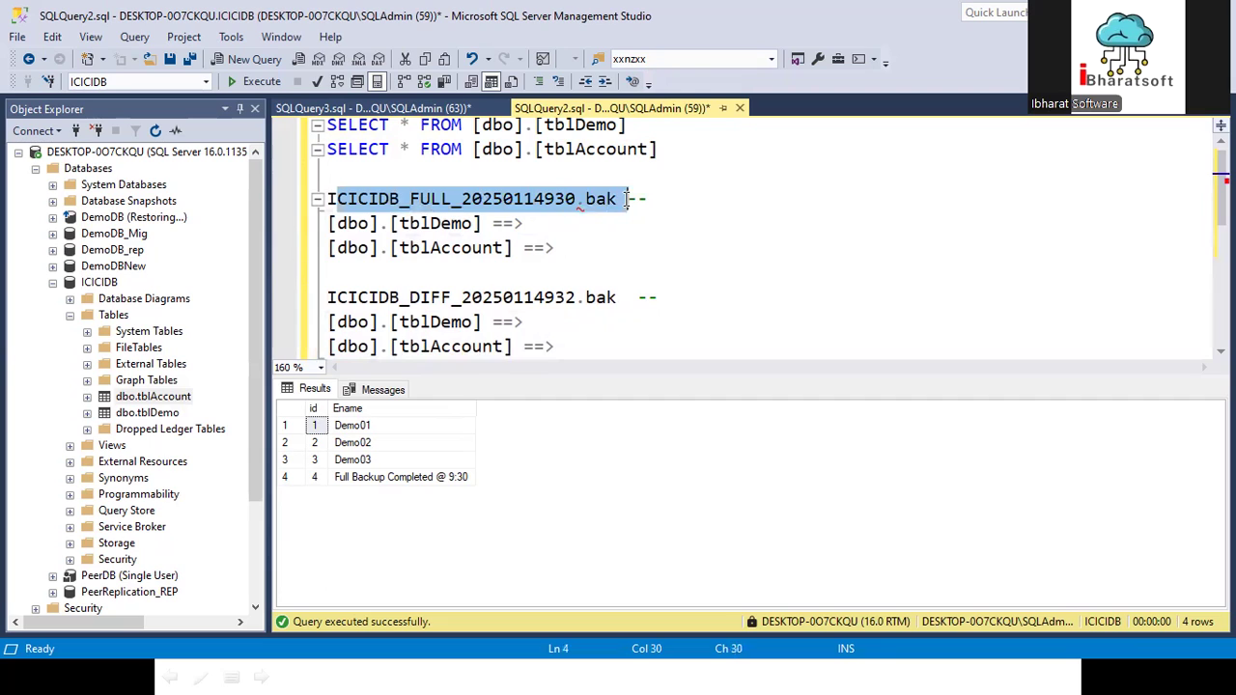
# - Enter 4 as the row count after the arrow on the full backup's tblDemo line
pyautogui.click(578, 217)
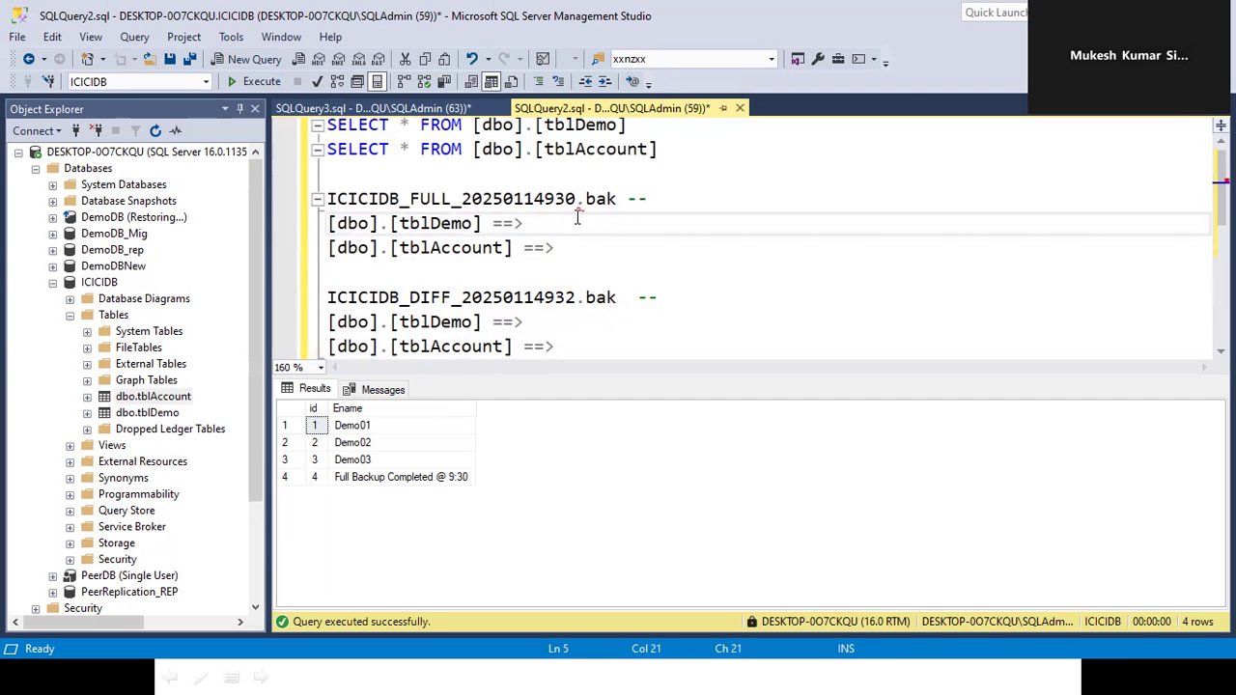
pyautogui.write('4')
pyautogui.click(584, 250)
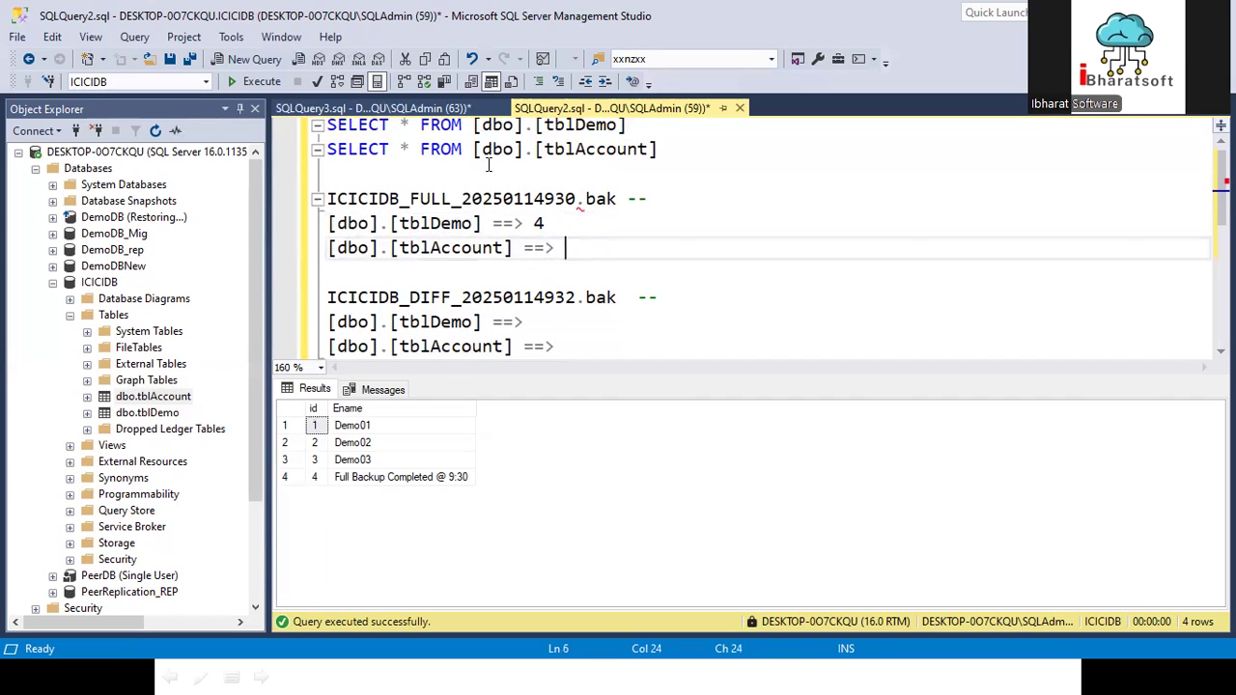
# - Run only the SELECT query on [dbo].[tblAccount] and check its returned rows and affected-row message
pyautogui.moveTo(665, 150); pyautogui.dragTo(286, 150)
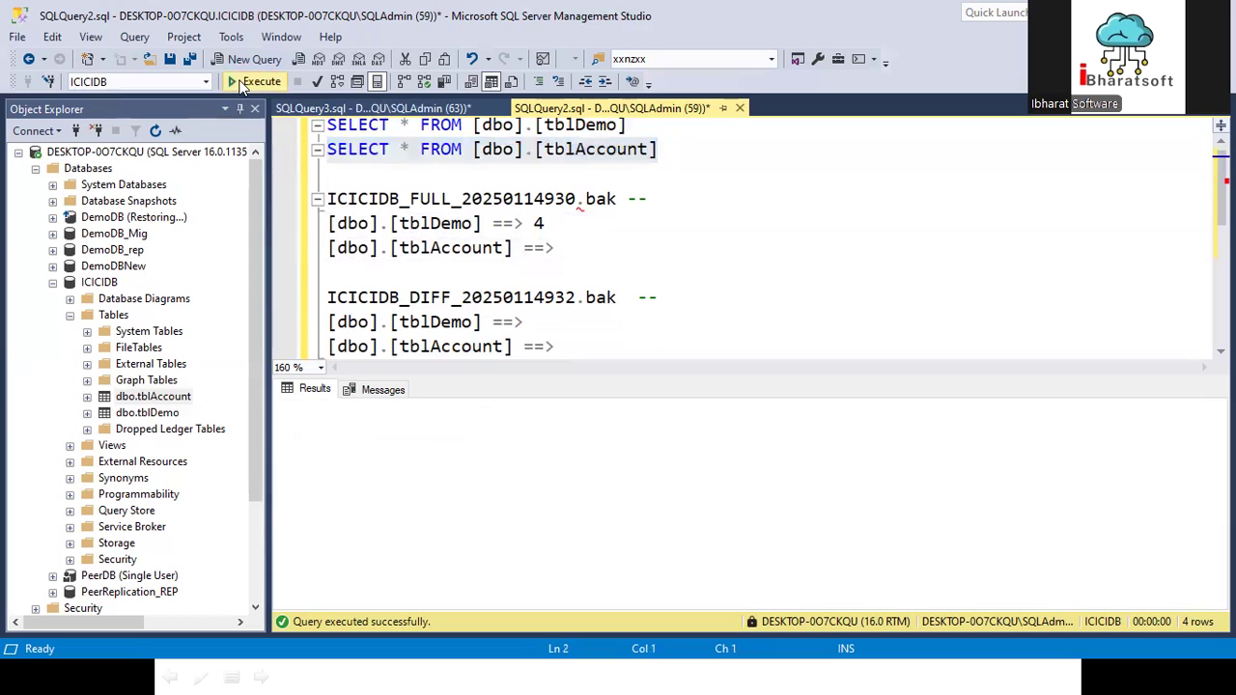
pyautogui.click(256, 81)
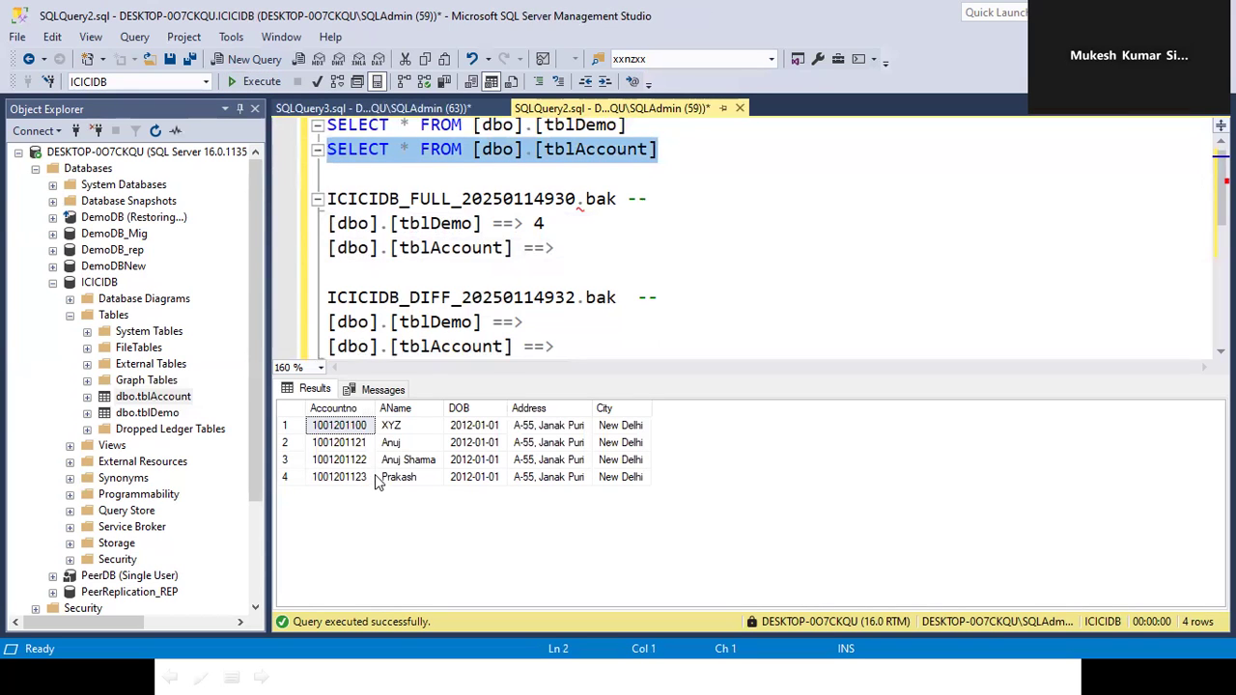
pyautogui.click(377, 391)
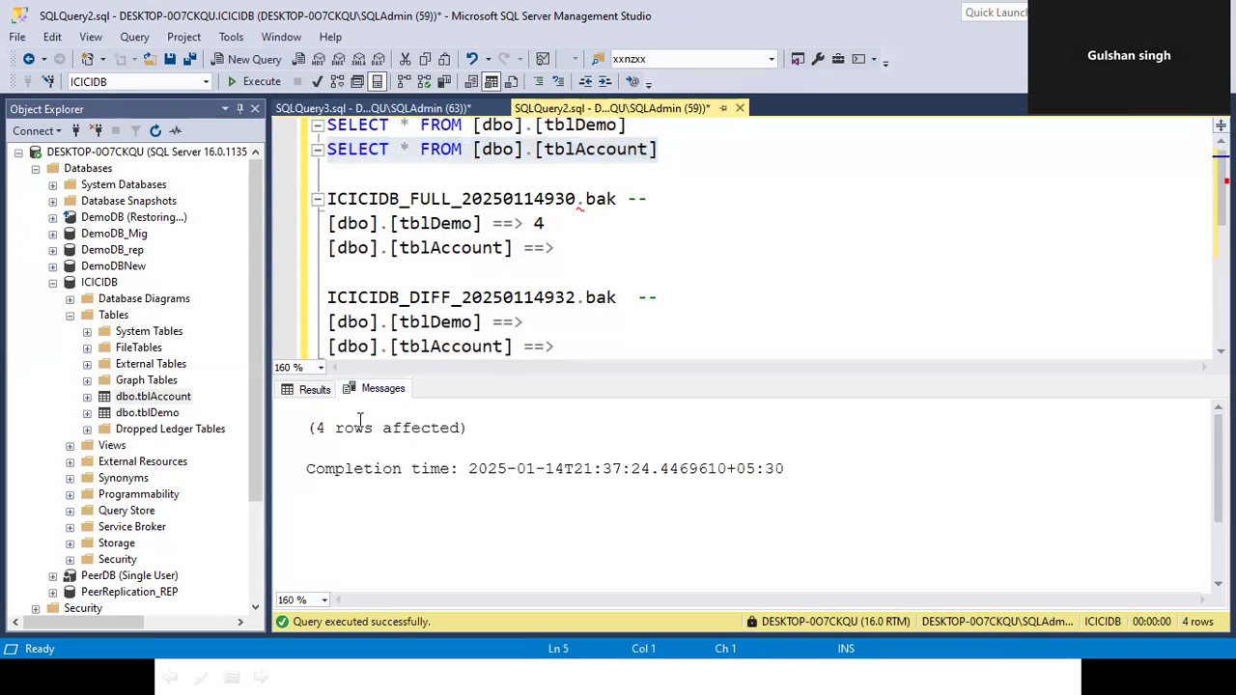
pyautogui.moveTo(327, 428); pyautogui.dragTo(277, 428)
pyautogui.click(385, 108)
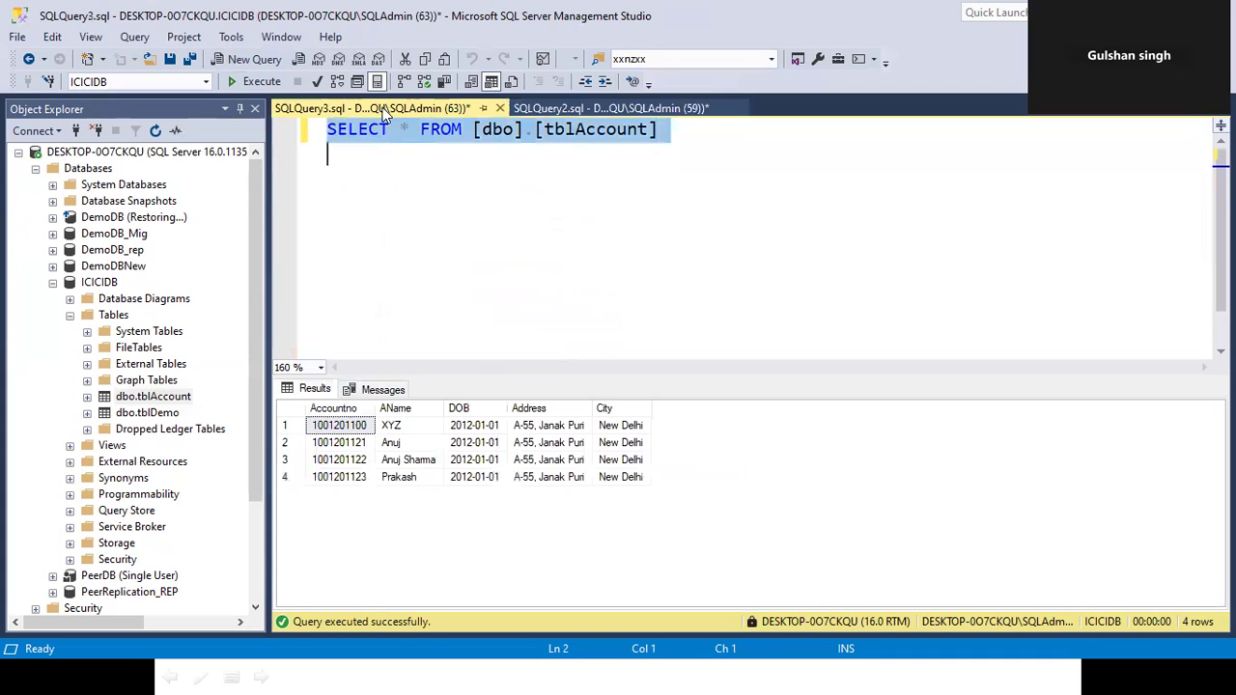
pyautogui.click(590, 108)
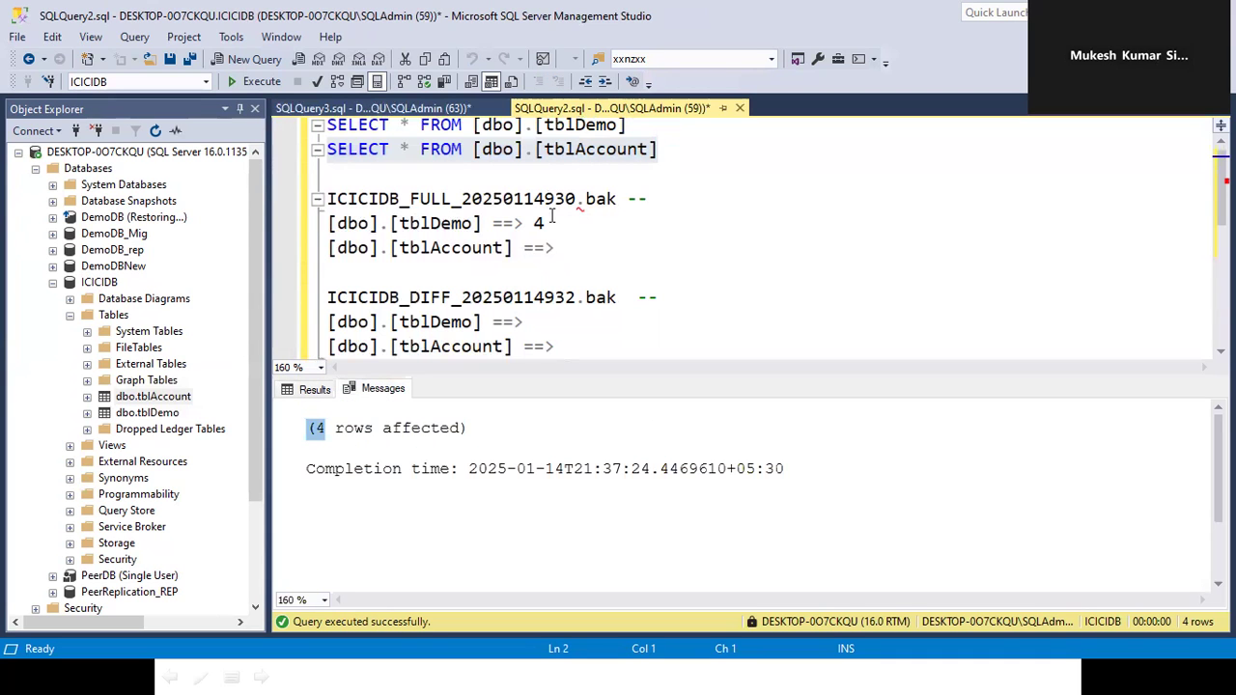
# - Enter 8 as the row count after the arrow on the full backup's tblAccount line
pyautogui.click(590, 245)
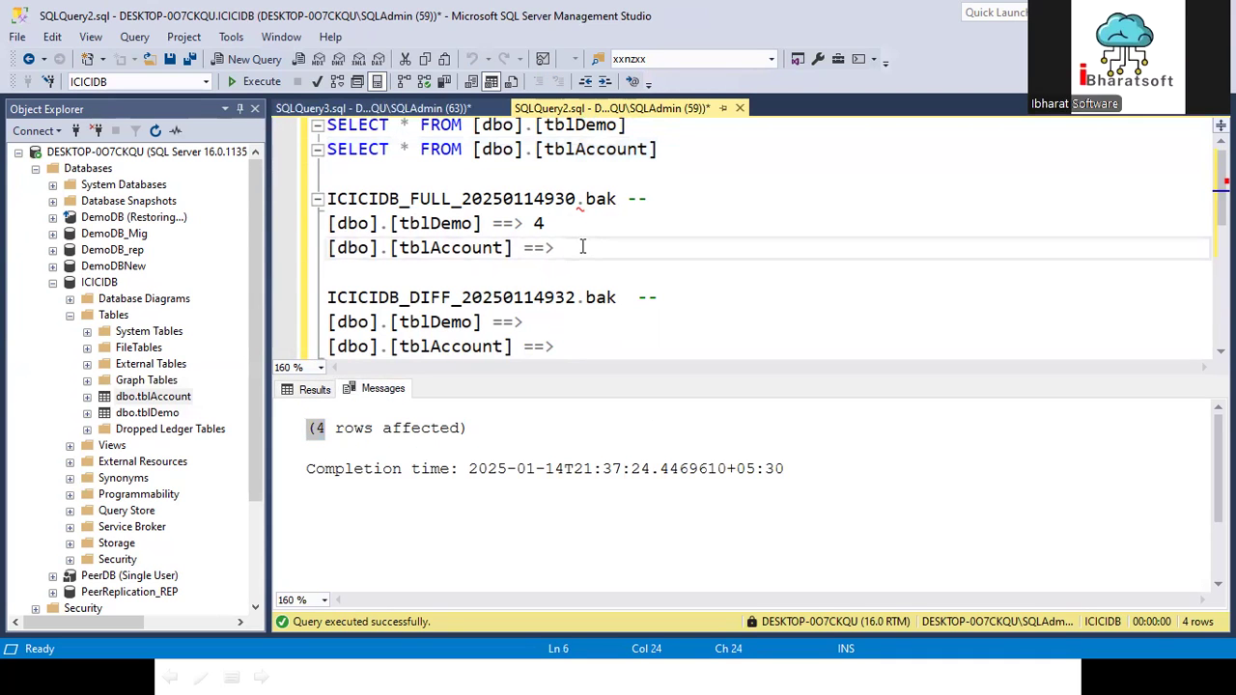
pyautogui.write('8')
pyautogui.moveTo(666, 149); pyautogui.dragTo(307, 156)
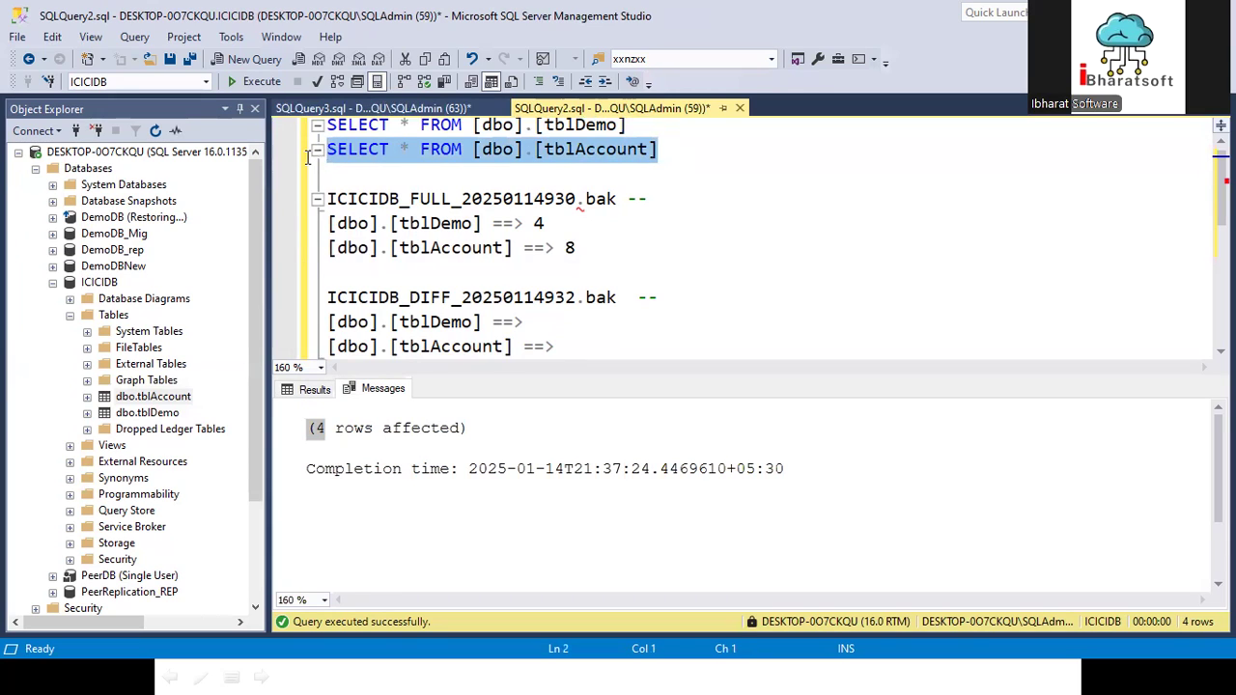
pyautogui.click(809, 159)
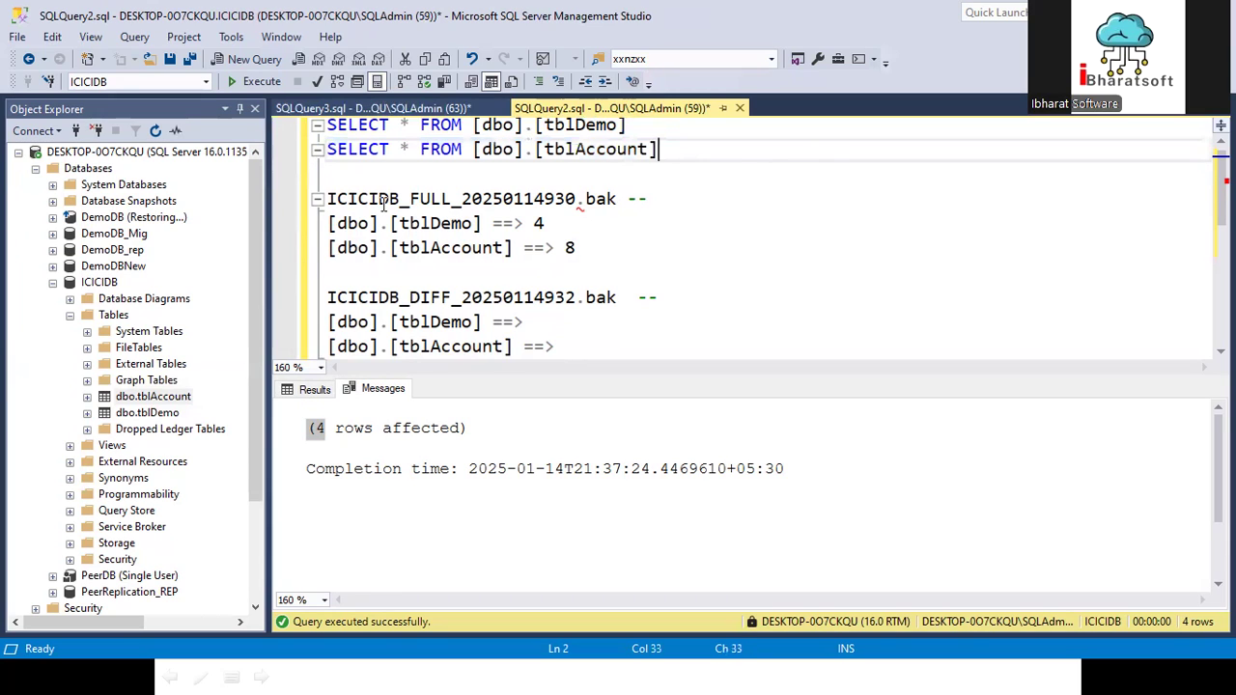
# - Prefix the full backup's file name with "File: " and remove the trailing -- from that line
pyautogui.click(348, 198)
pyautogui.write('File:')
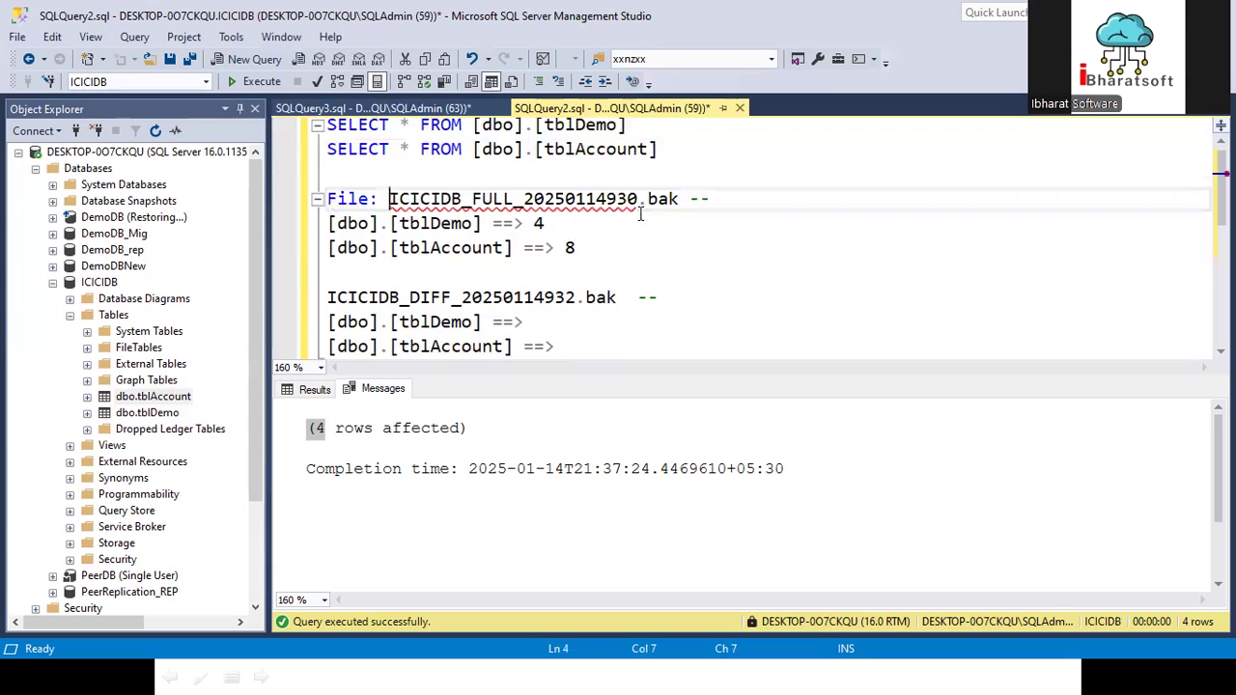
pyautogui.keyDown('shift'); pyautogui.click(684, 198); pyautogui.keyUp('shift')
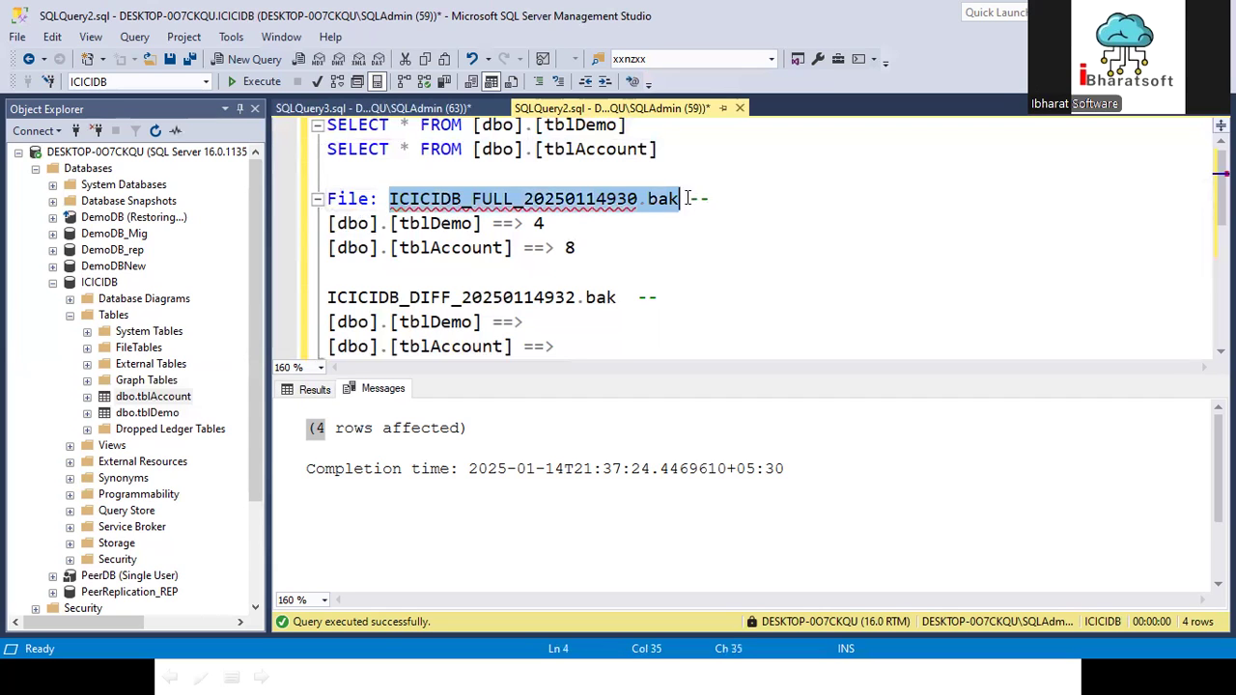
pyautogui.click(750, 198)
pyautogui.press('BackSpace')
pyautogui.press('BackSpace')
pyautogui.press('BackSpace')
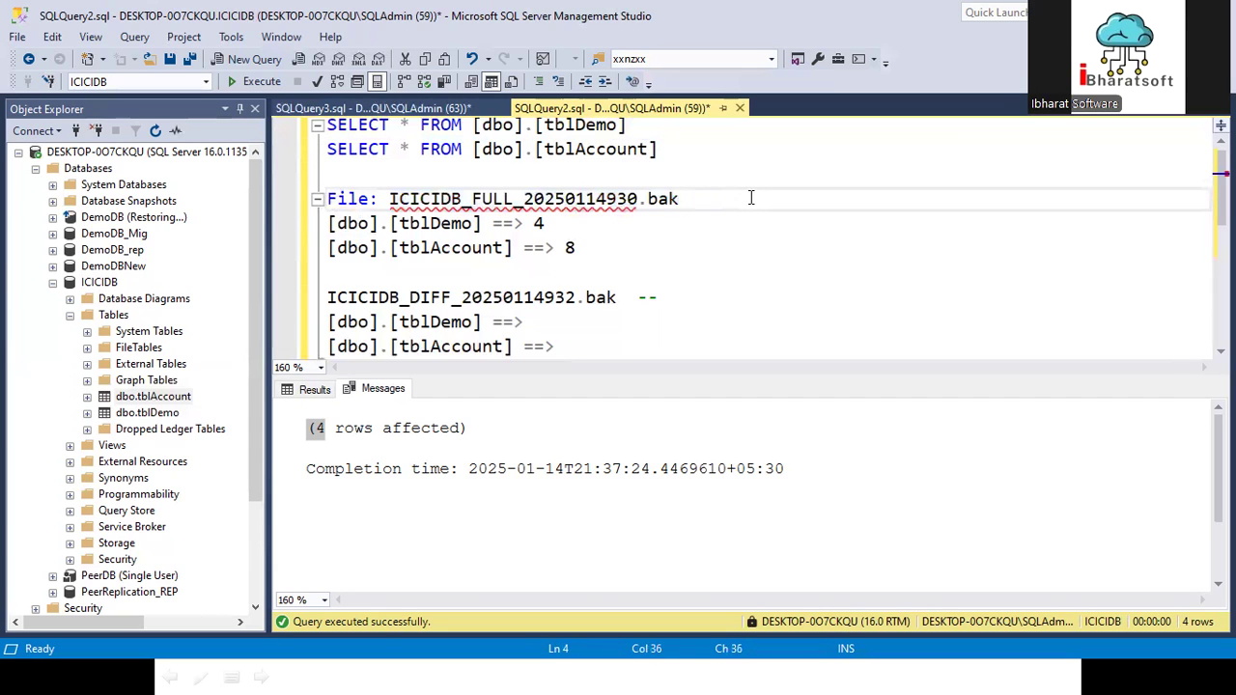
# - Change the row count on the full backup's tblAccount line to 4
pyautogui.moveTo(482, 223); pyautogui.dragTo(319, 232)
pyautogui.click(538, 223)
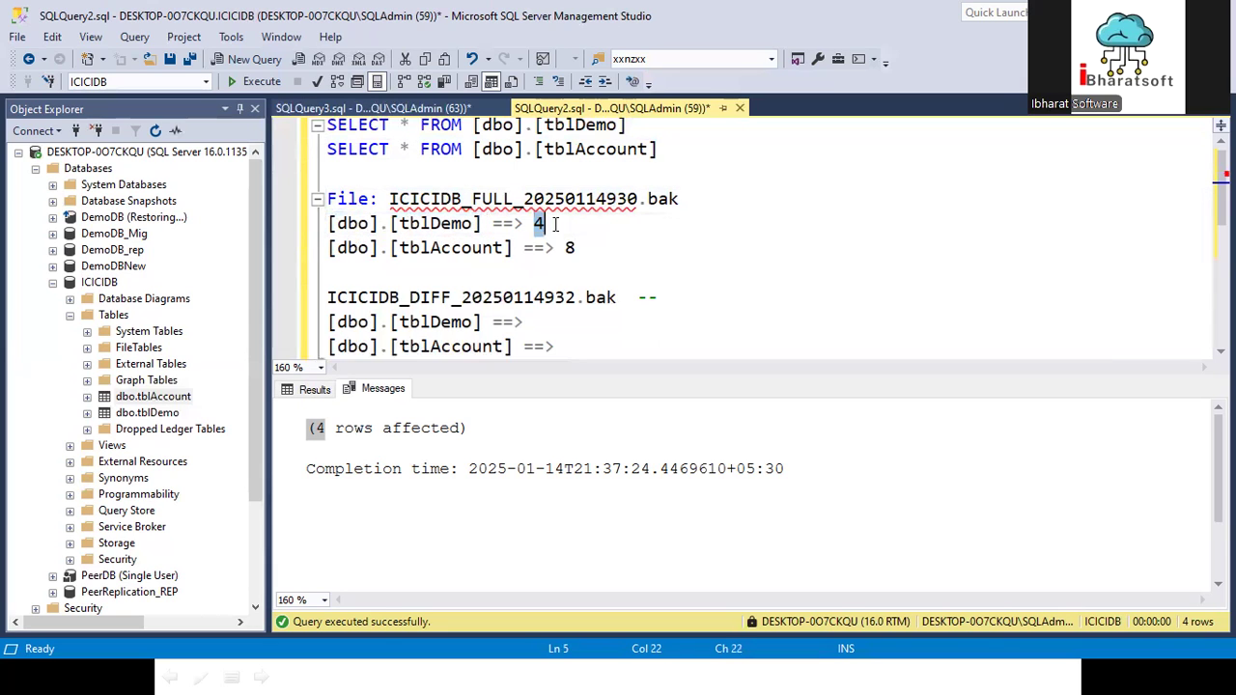
pyautogui.moveTo(514, 250); pyautogui.dragTo(294, 259)
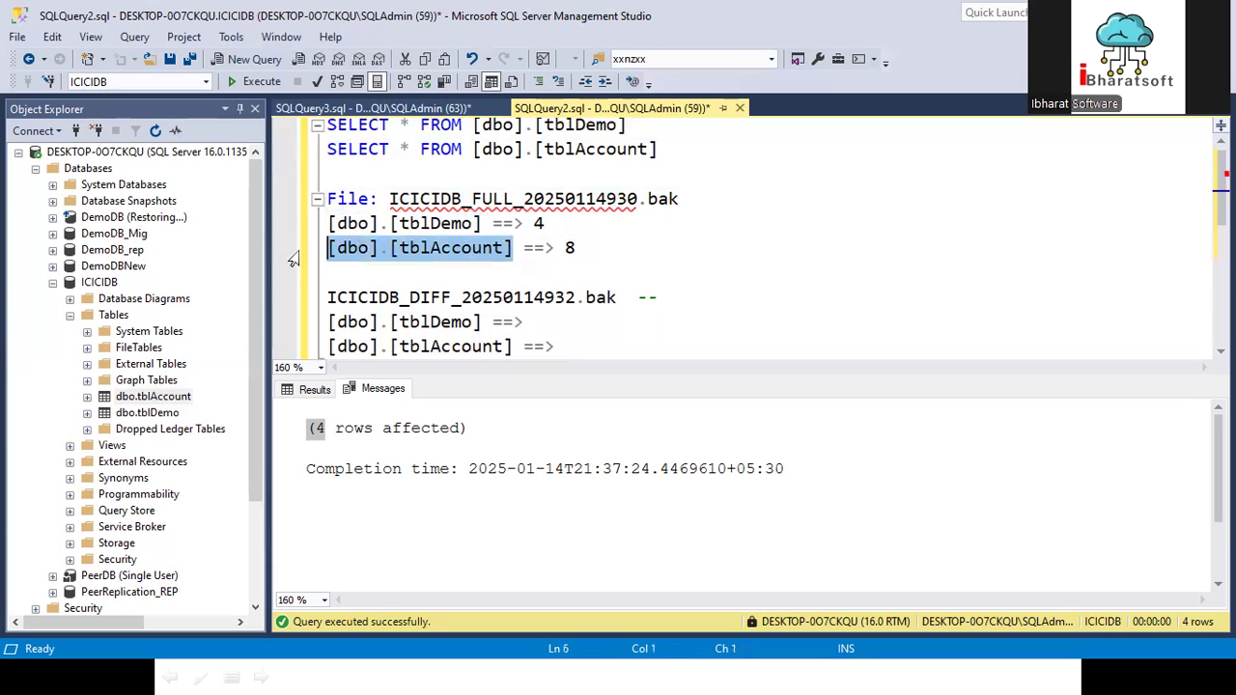
pyautogui.click(566, 249)
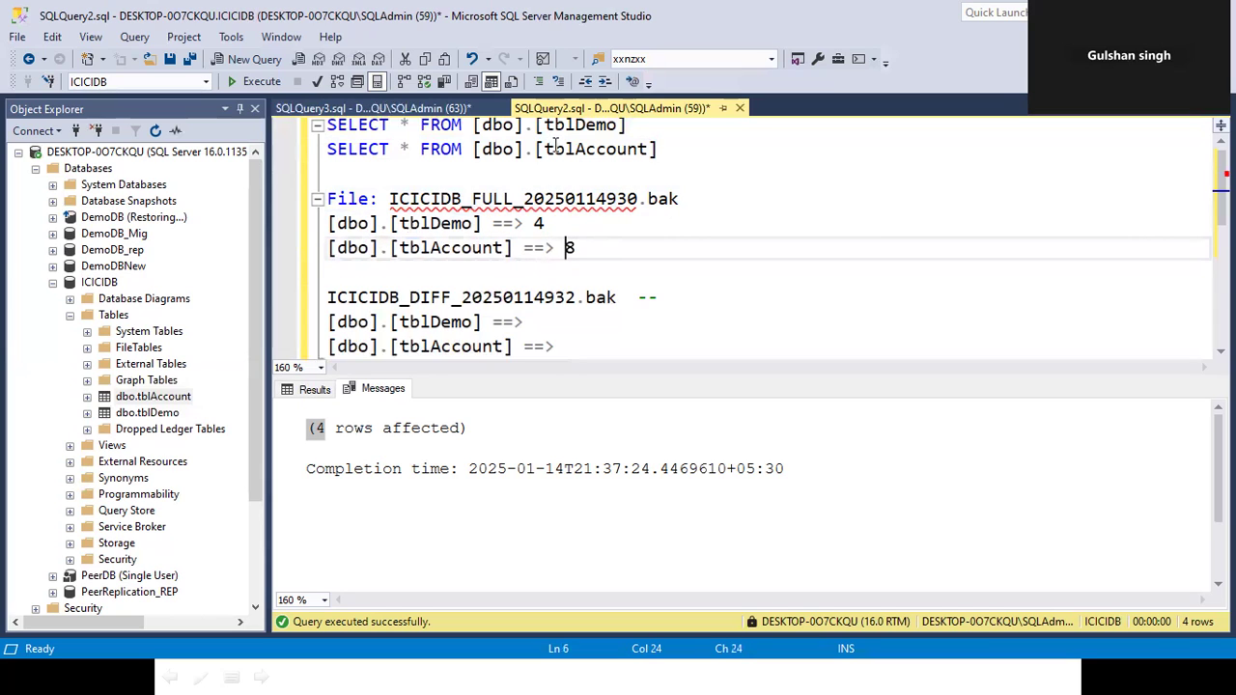
pyautogui.press('Delete')
pyautogui.write('4')
# - Run only the SELECT query on [dbo].[tblDemo] to check its rows against the full backup's count
pyautogui.moveTo(480, 224); pyautogui.dragTo(327, 224)
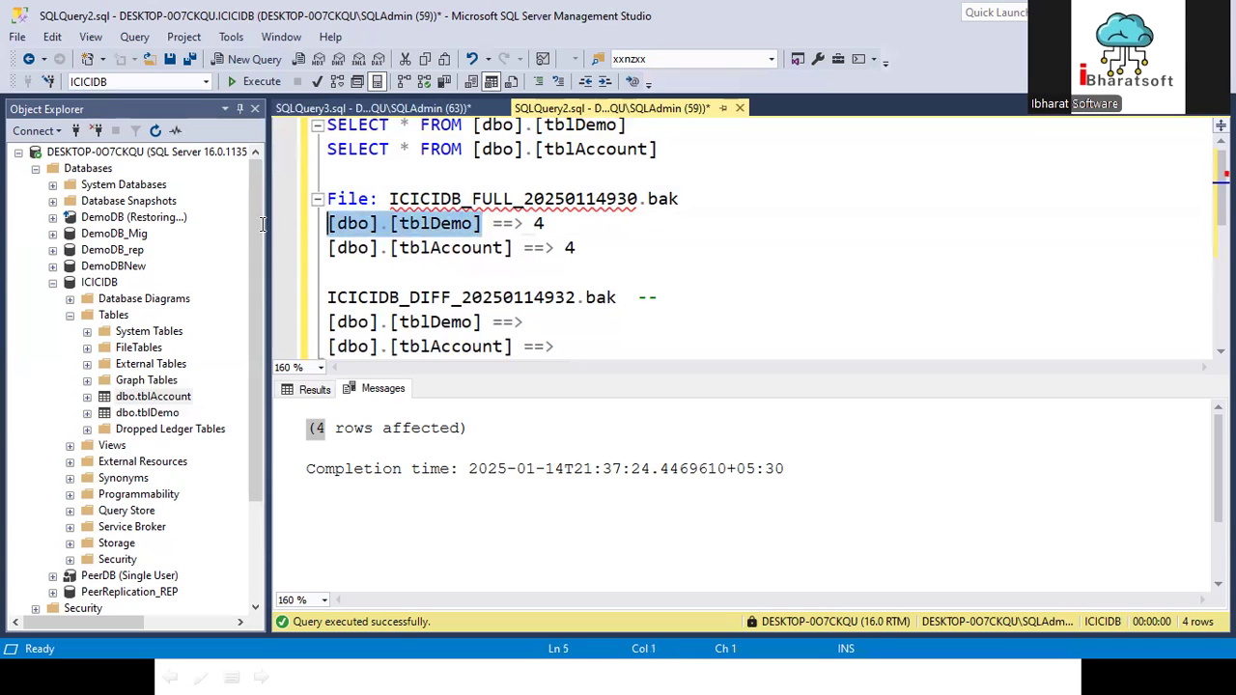
pyautogui.moveTo(626, 125); pyautogui.dragTo(297, 127)
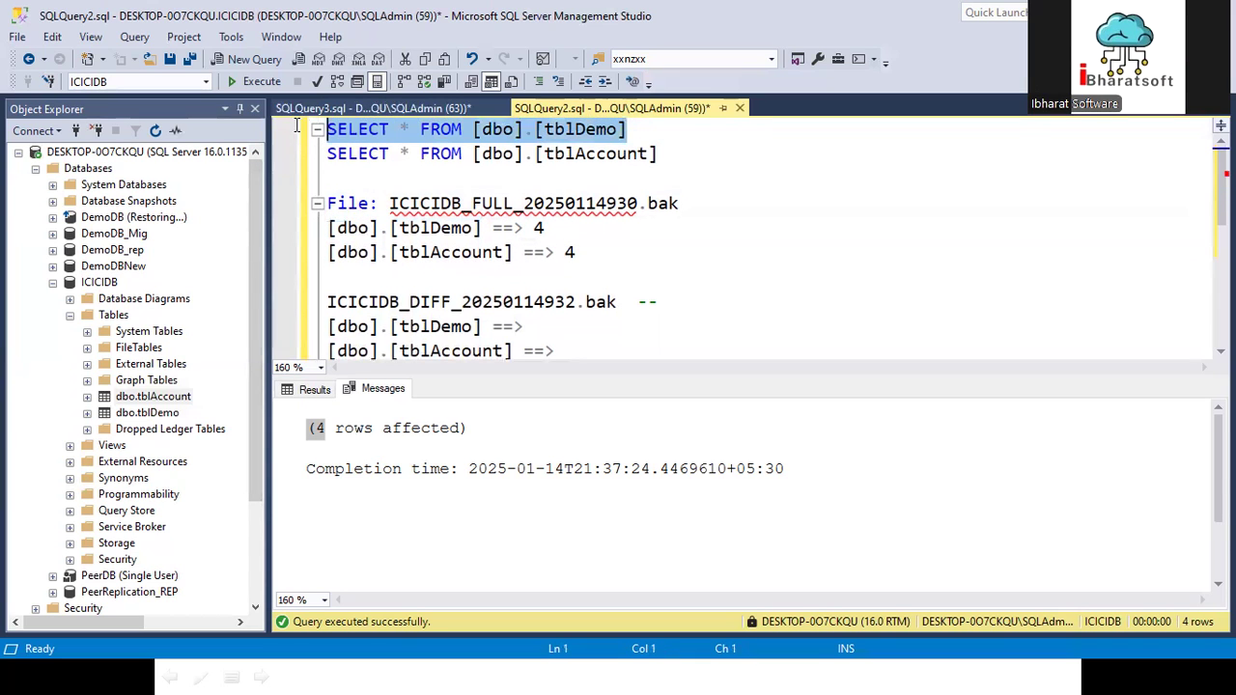
pyautogui.click(251, 82)
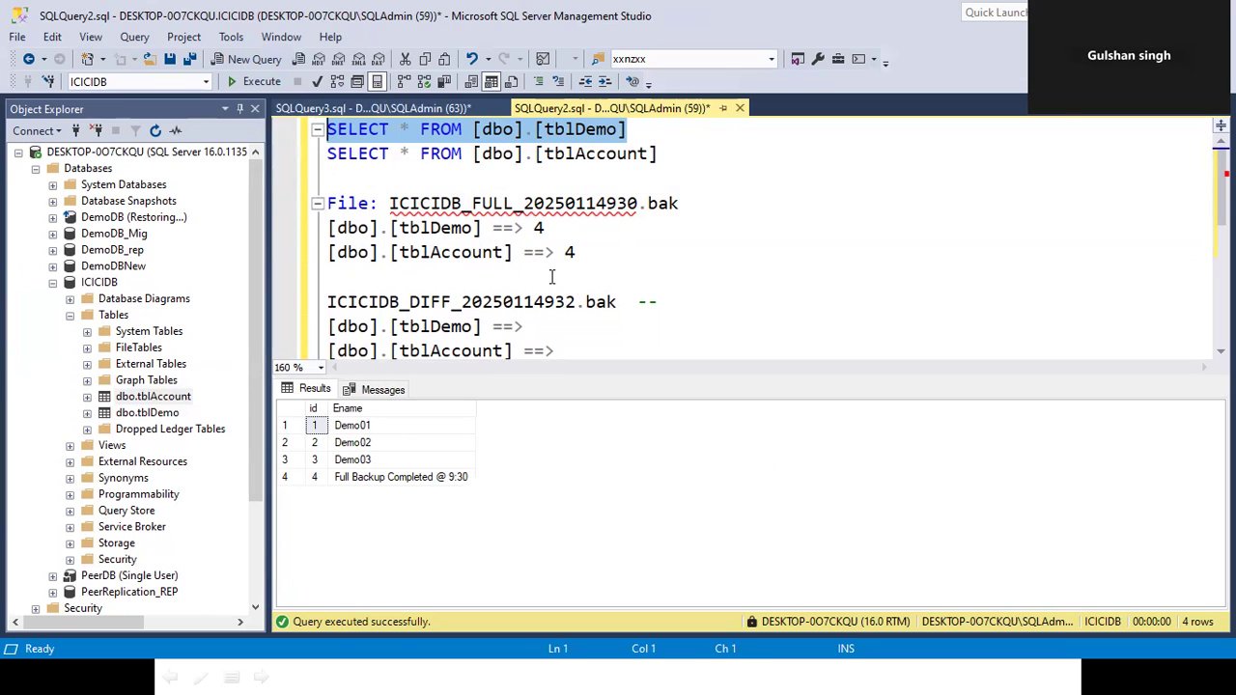
pyautogui.click(544, 228)
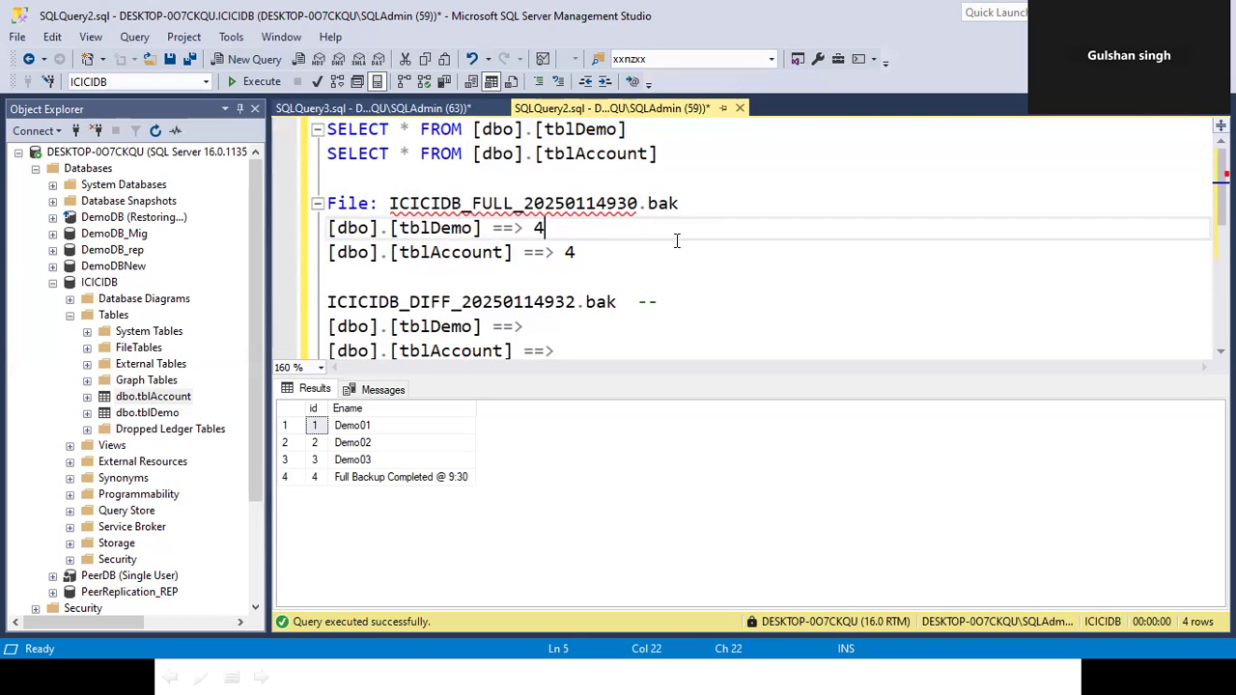
# - Enter 3 as the row count on both the tblDemo and tblAccount lines under the differential backup's file name
pyautogui.scroll(-1, 556, 284)
pyautogui.click(556, 259)
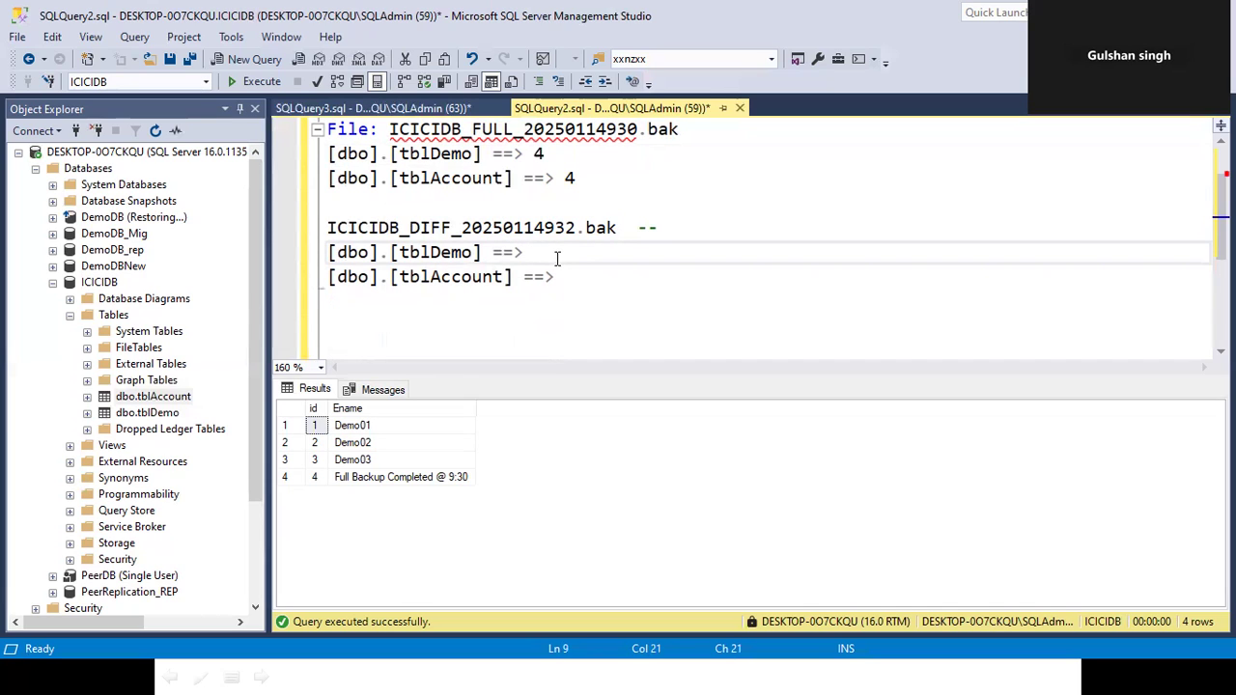
pyautogui.write('3')
pyautogui.click(573, 277)
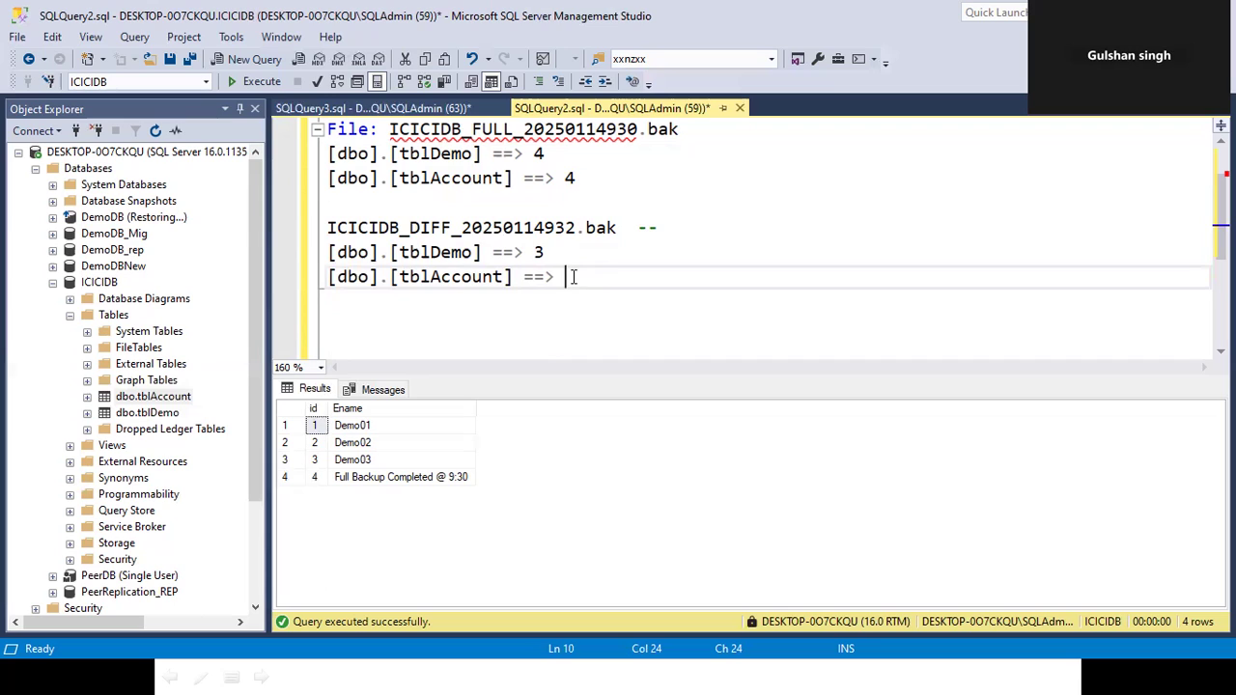
pyautogui.write('3')
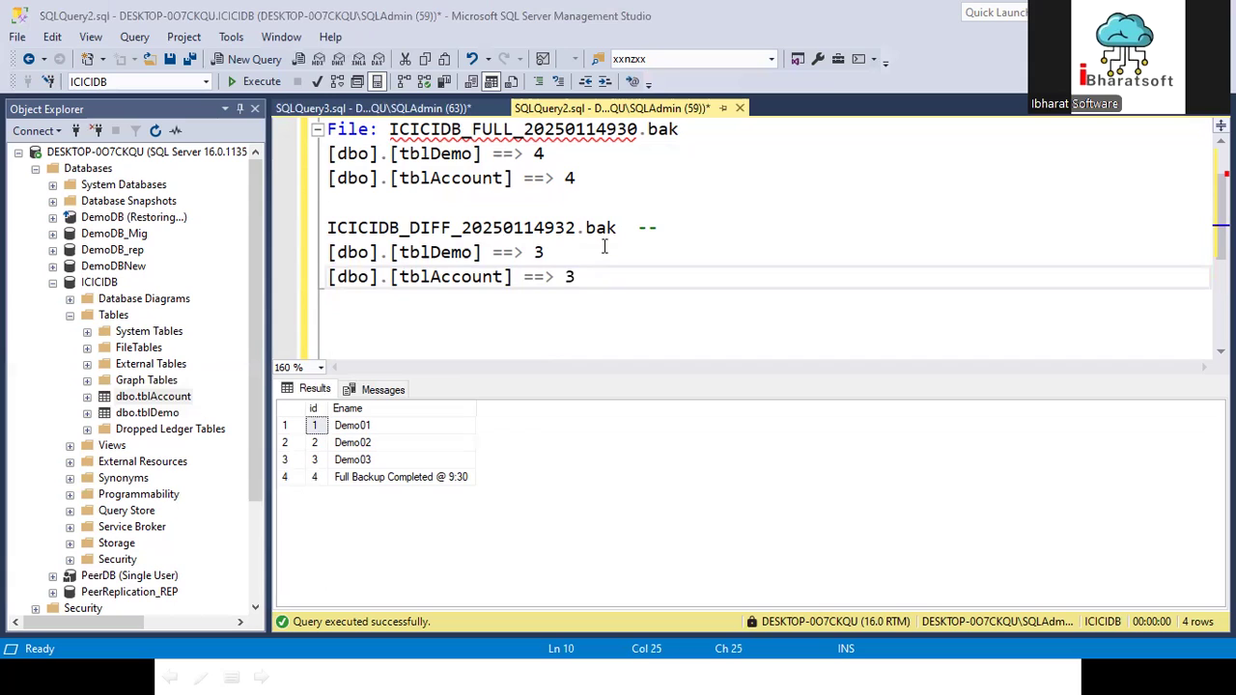
# - Remove the trailing -- after the differential backup's file name
pyautogui.click(677, 222)
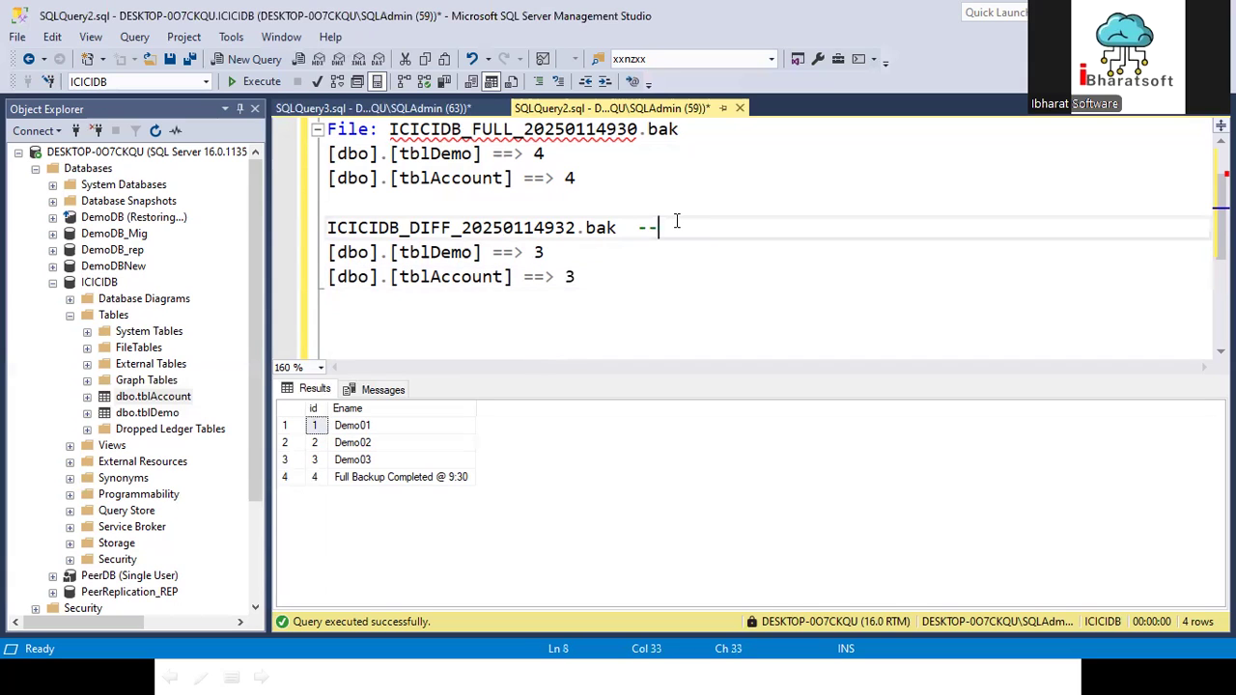
pyautogui.press('BackSpace')
pyautogui.press('BackSpace')
pyautogui.press('BackSpace')
pyautogui.scroll(1, 512, 288)
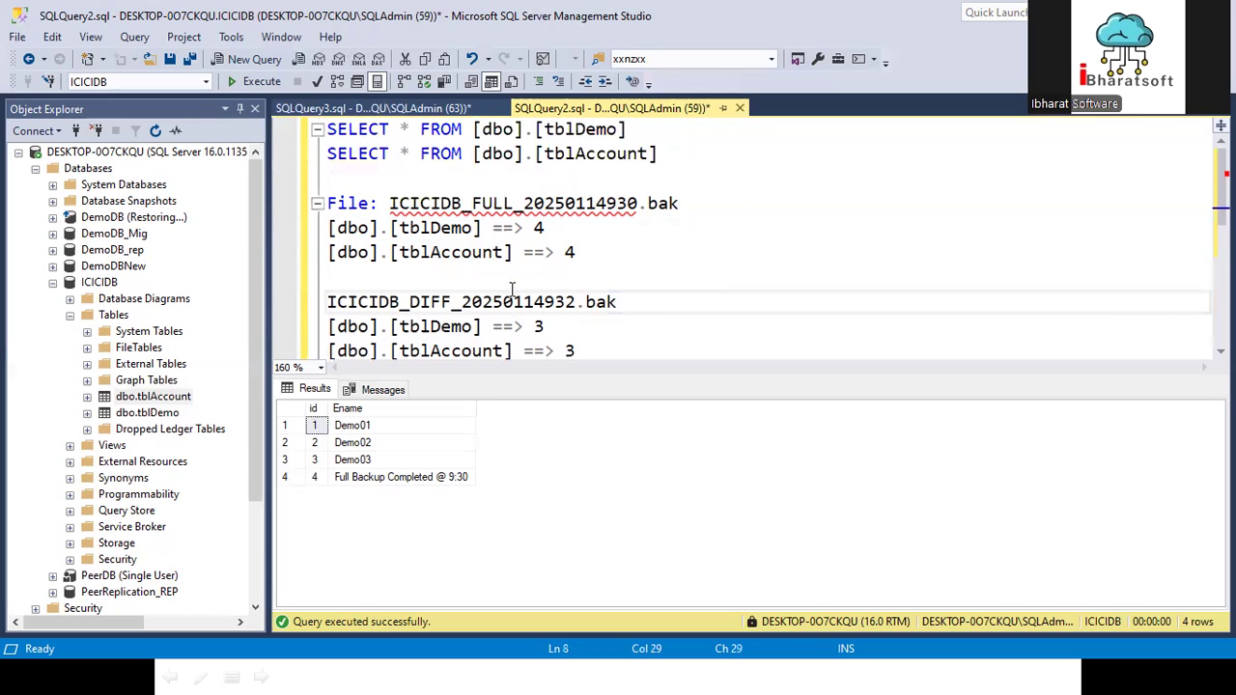
pyautogui.moveTo(584, 254); pyautogui.dragTo(558, 259)
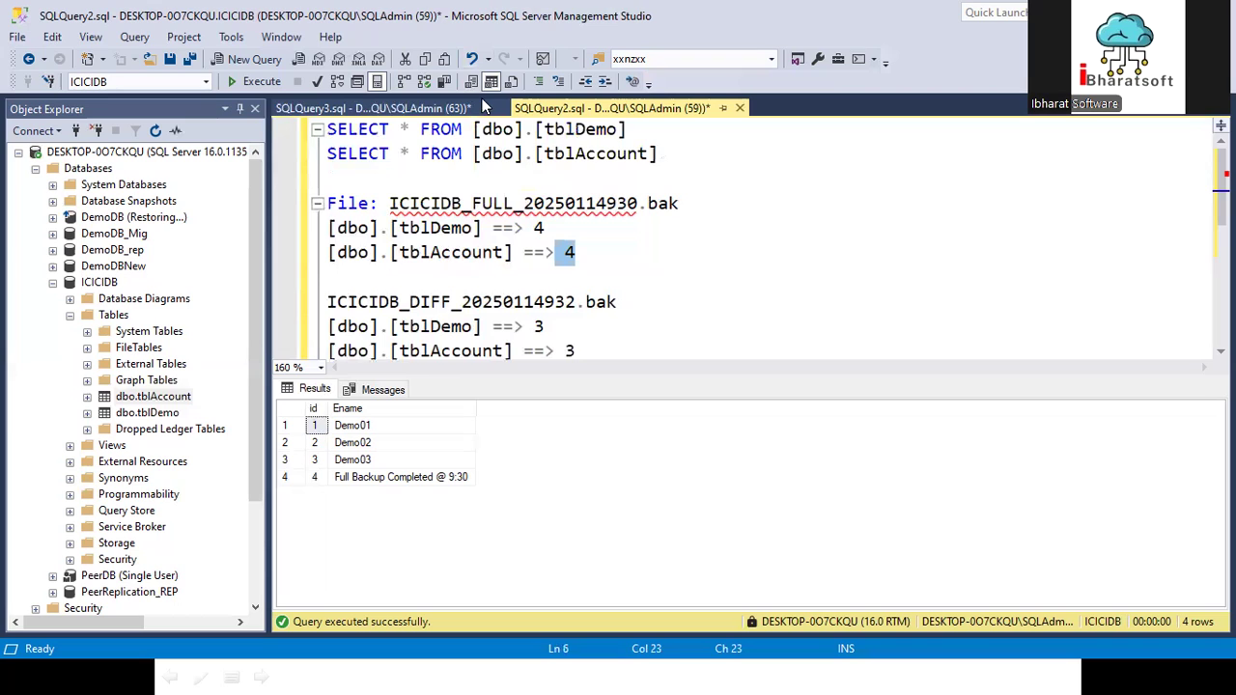
pyautogui.hotkey('alt', 'Tab')
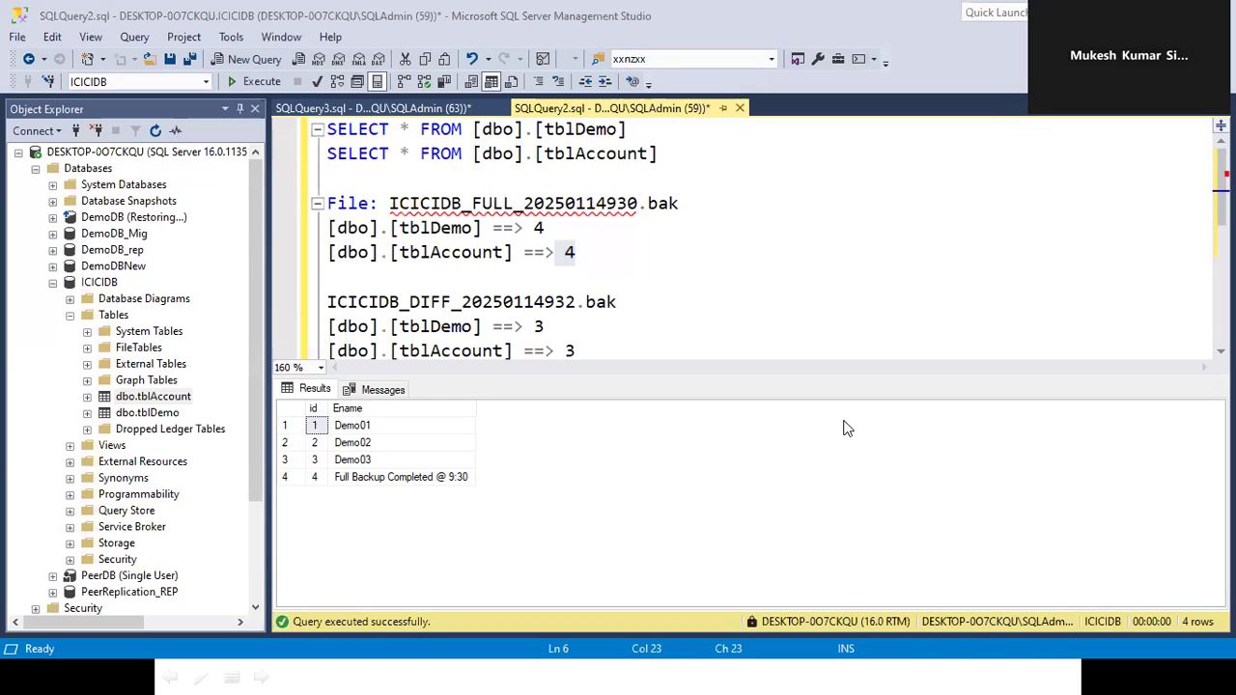
pyautogui.click(901, 309)
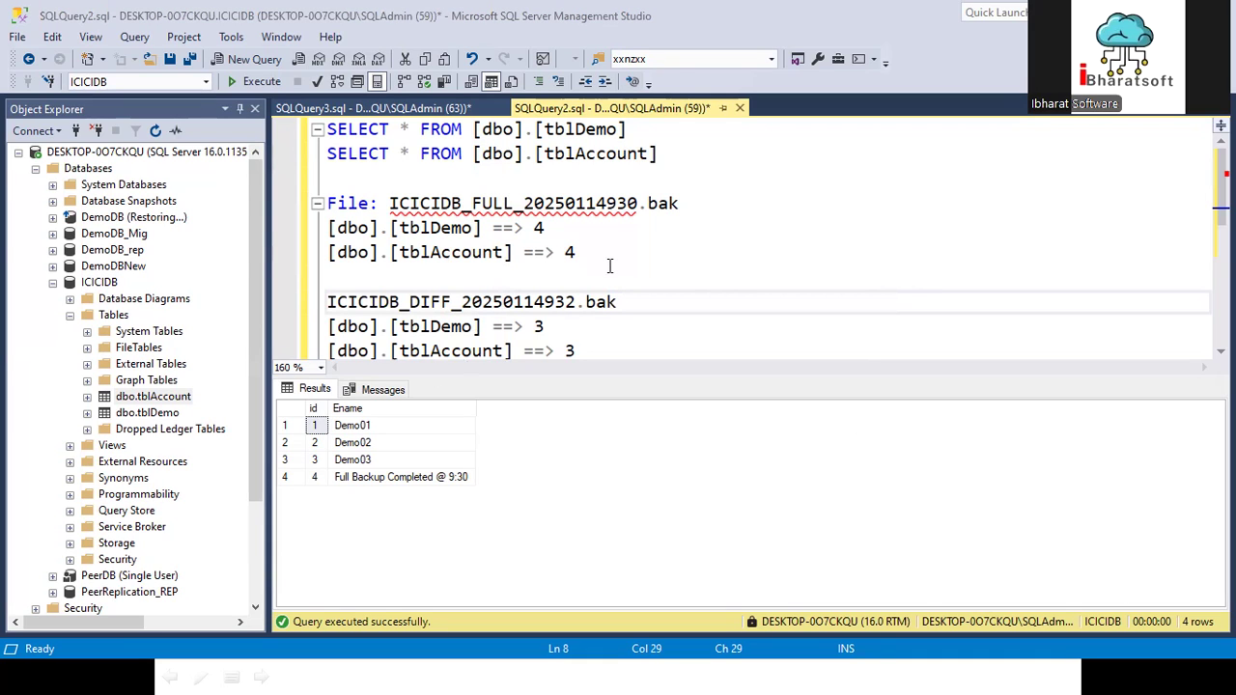
pyautogui.scroll(-1, 609, 266)
pyautogui.scroll(1, 609, 265)
pyautogui.scroll(-2, 609, 265)
pyautogui.scroll(2, 610, 265)
# - Comment out the full backup's File: line by putting -- in front of it
pyautogui.click(487, 197)
pyautogui.press('Home')
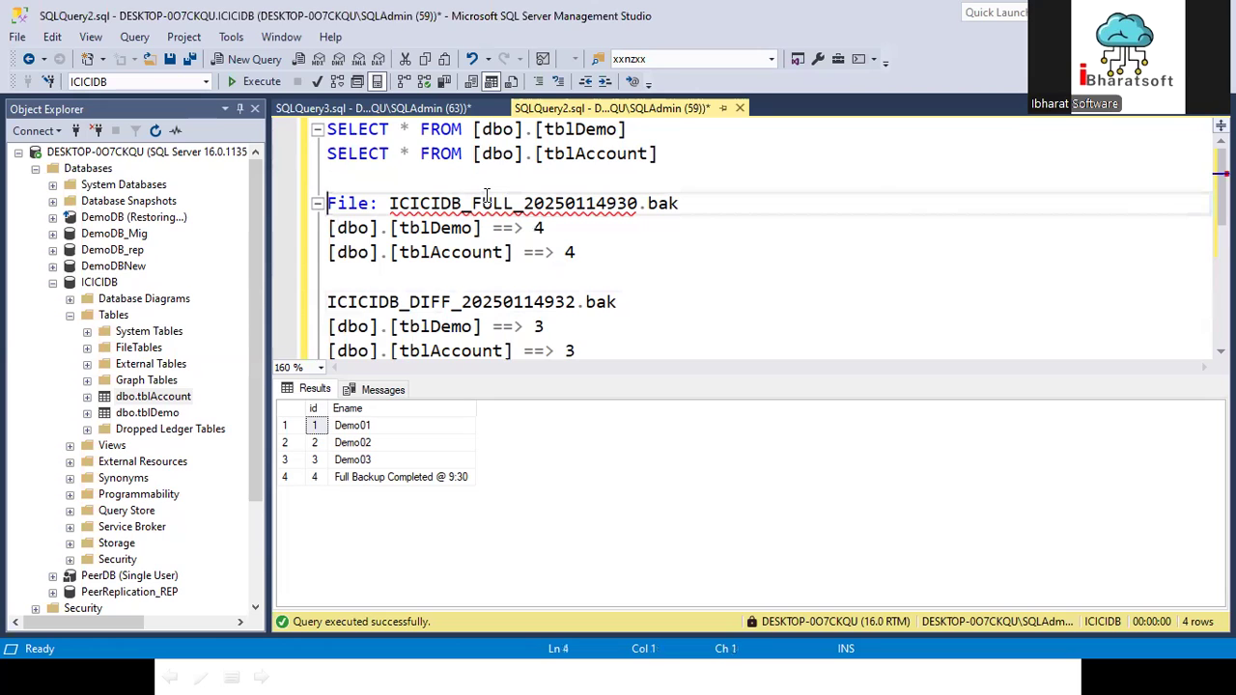
pyautogui.write('--')
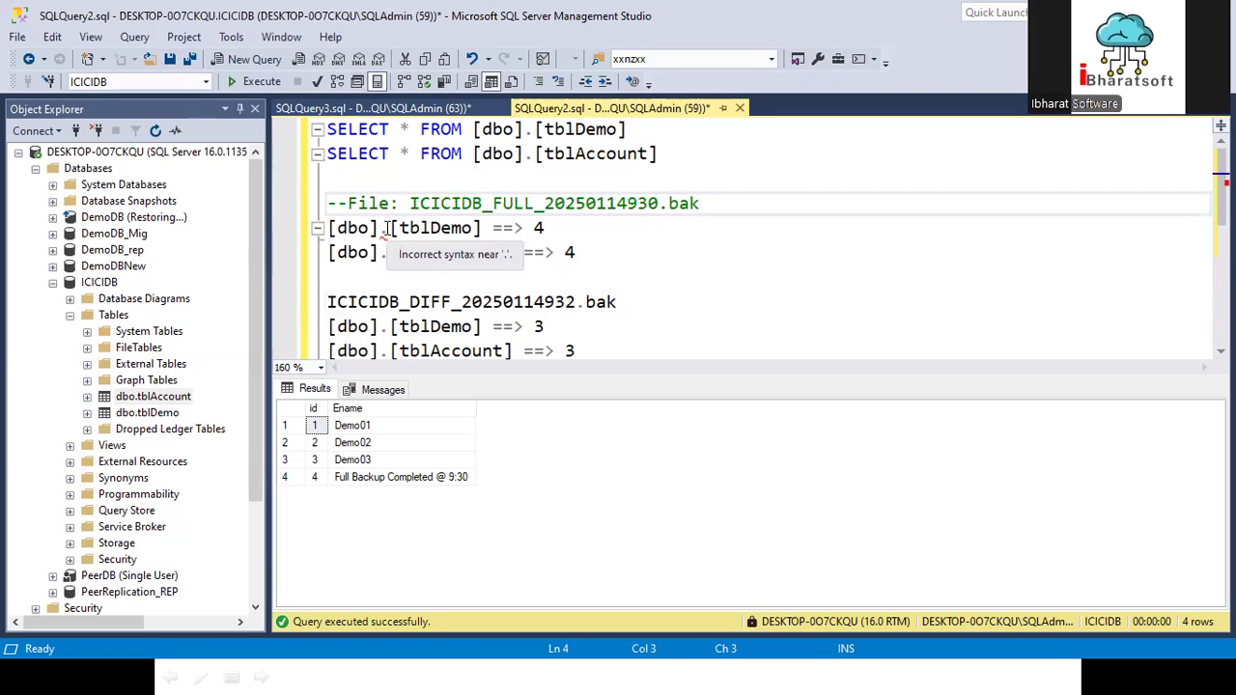
# - Run the tblDemo and tblAccount SELECT queries together and examine which tblDemo rows belong to the full backup
pyautogui.moveTo(668, 154); pyautogui.dragTo(327, 129)
pyautogui.click(256, 81)
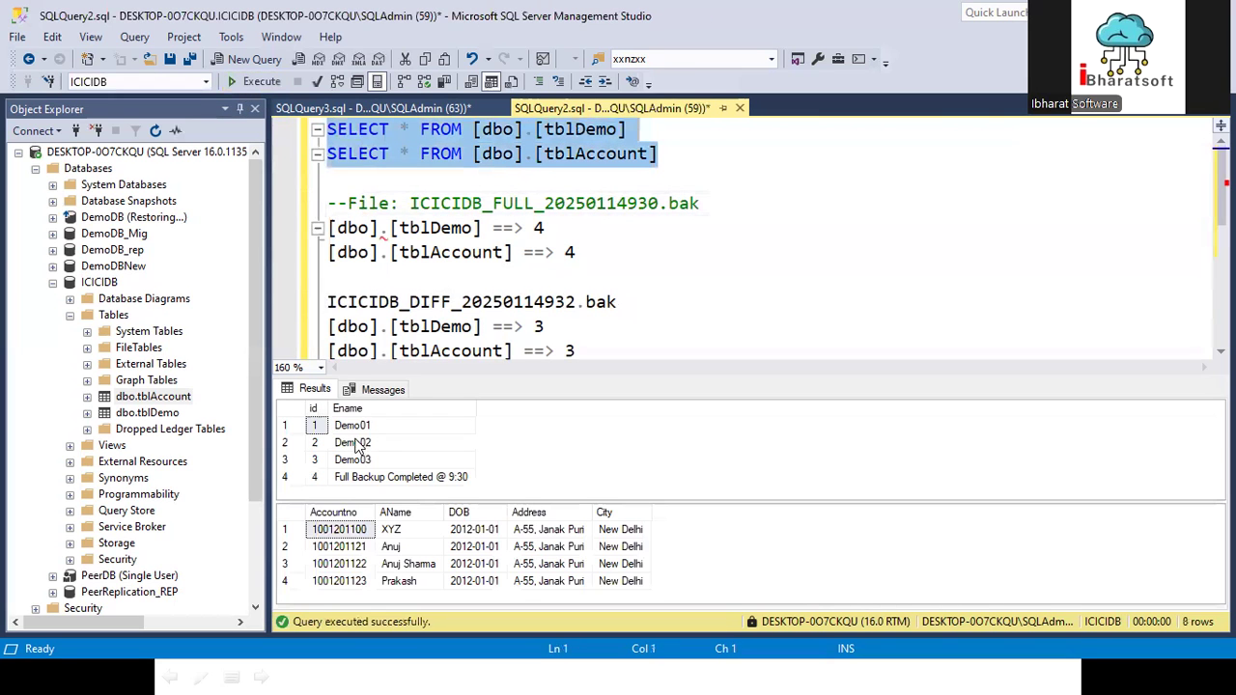
pyautogui.click(286, 481)
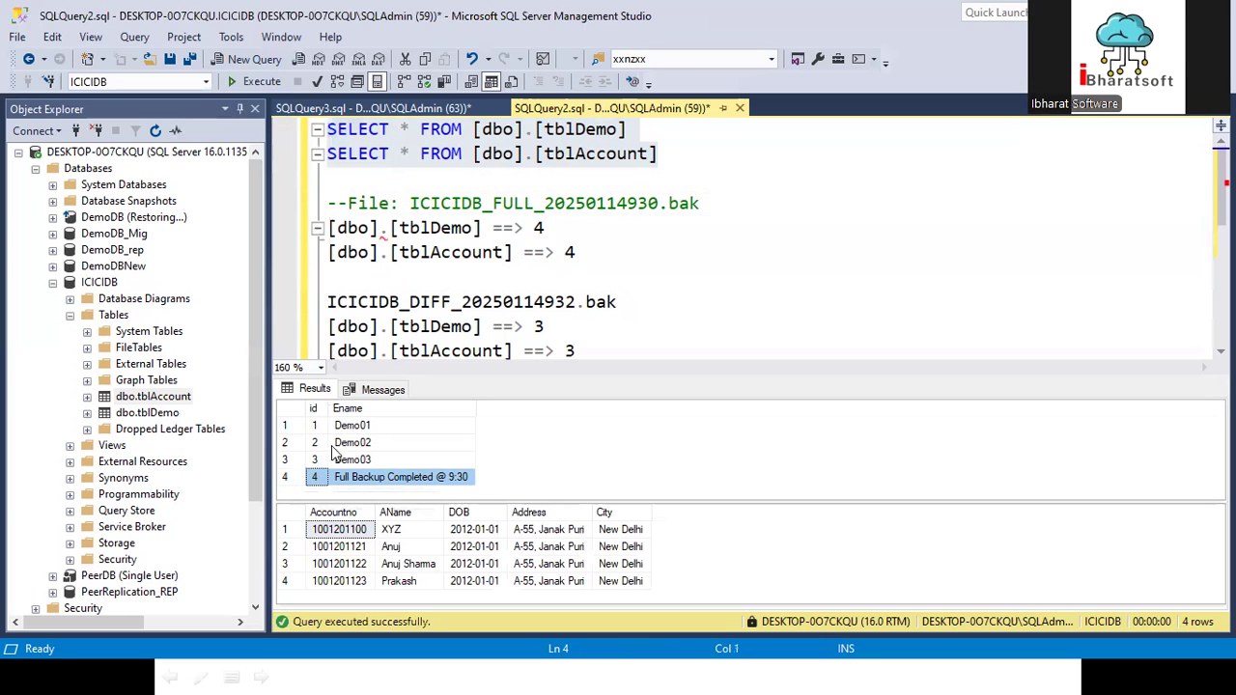
pyautogui.moveTo(314, 426); pyautogui.dragTo(353, 462)
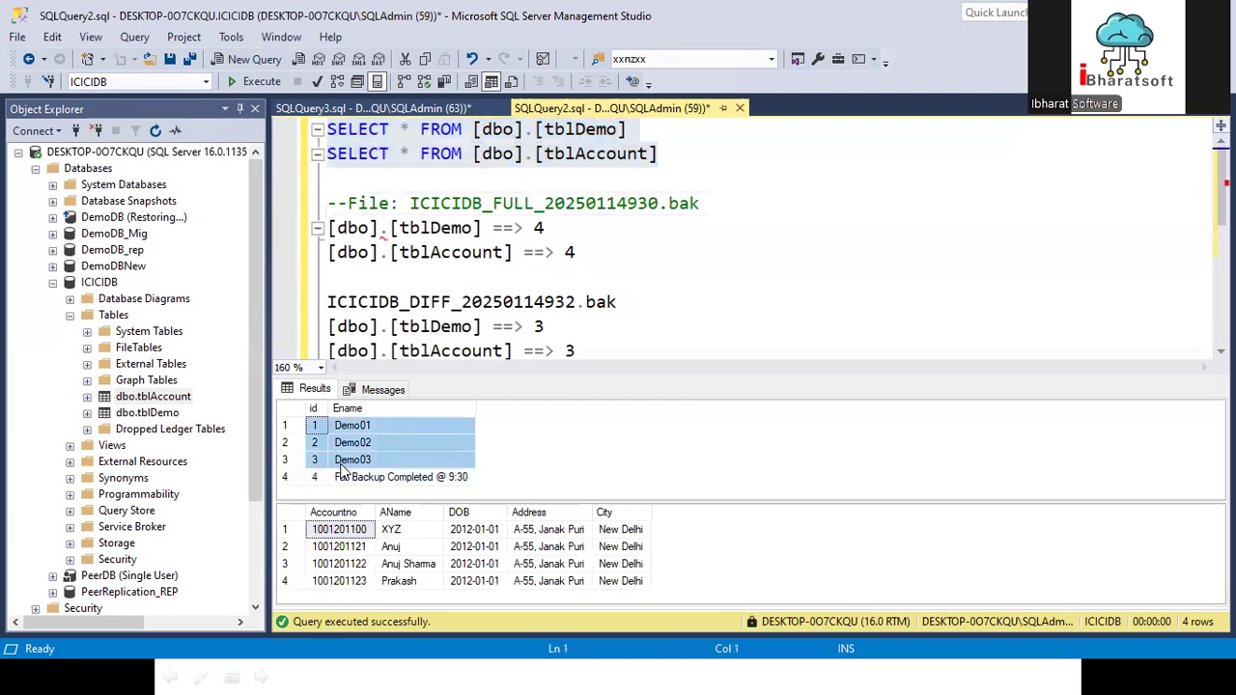
# - Change the row count on the full backup's tblDemo line to 3 and check the tblAccount result rows
pyautogui.click(550, 225)
pyautogui.press('BackSpace')
pyautogui.write('3')
pyautogui.click(589, 251)
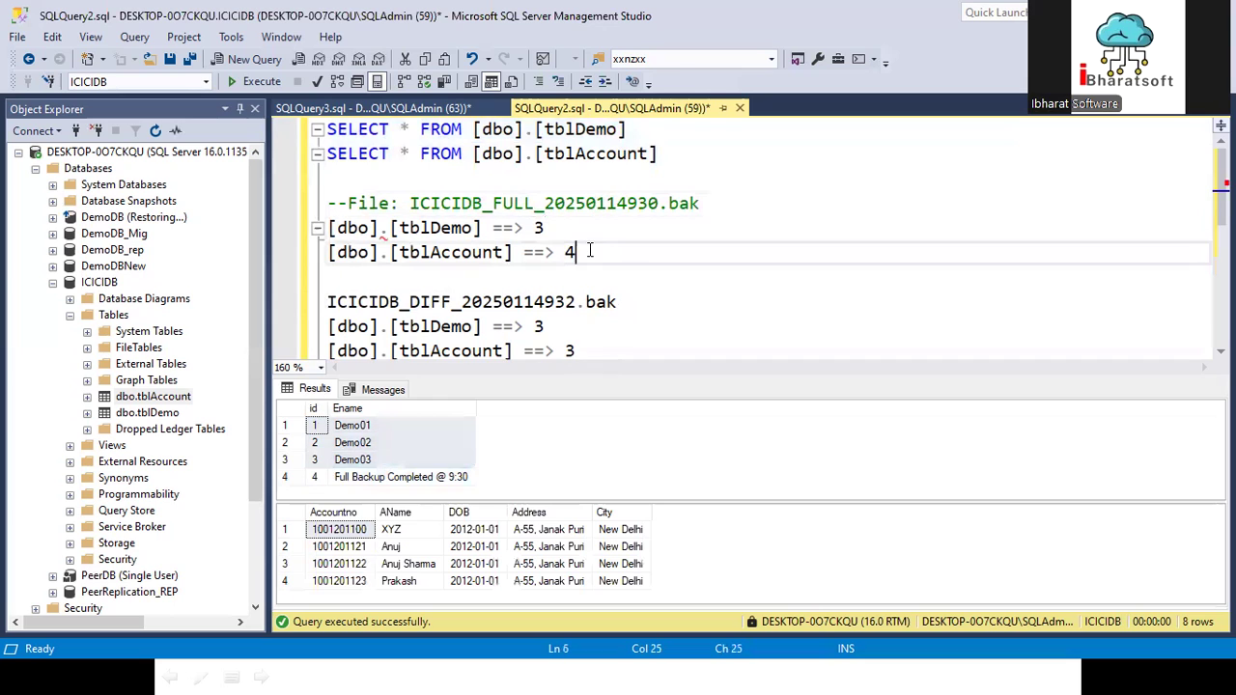
pyautogui.click(288, 513)
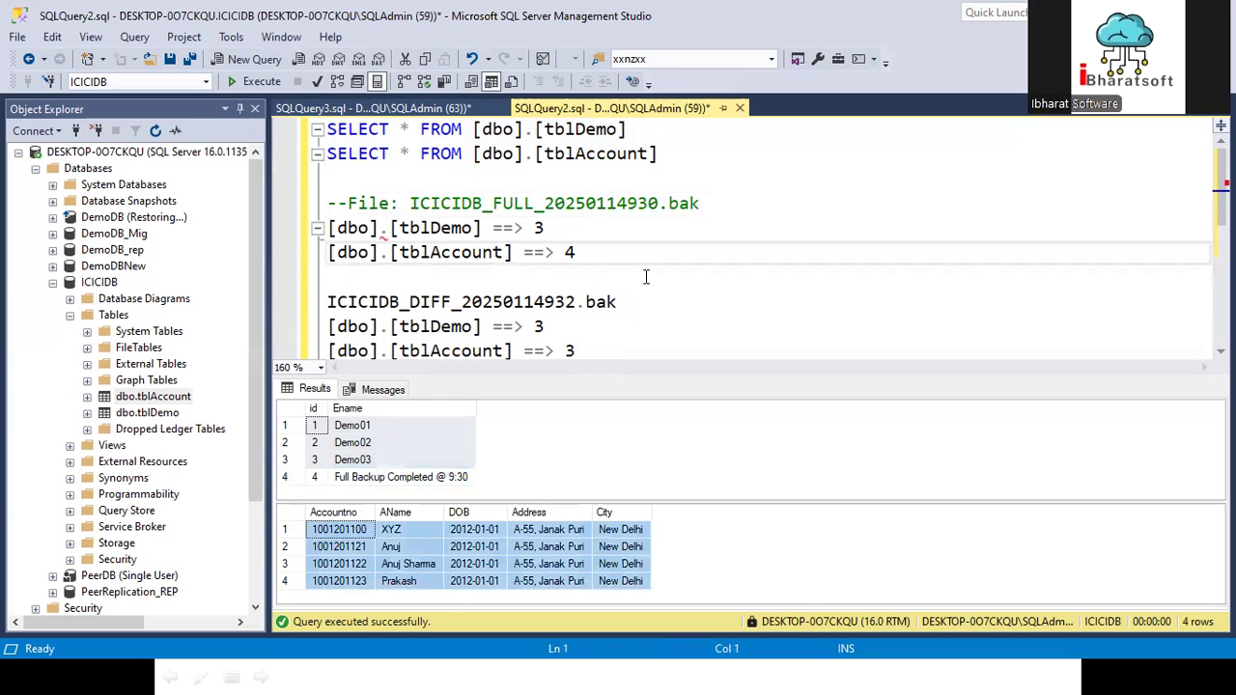
# - Set the row counts under the differential backup's file name to 1 for tblDemo and 0 for tblAccount
pyautogui.click(647, 309)
pyautogui.scroll(-1, 619, 307)
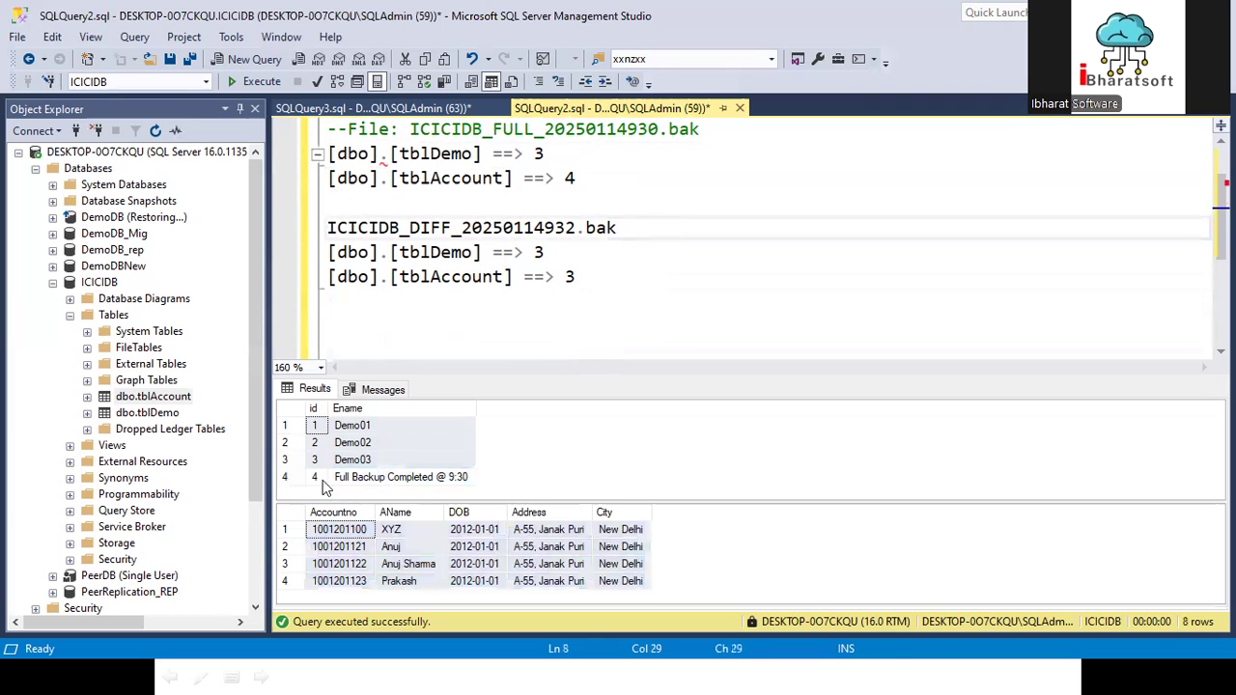
pyautogui.click(553, 229)
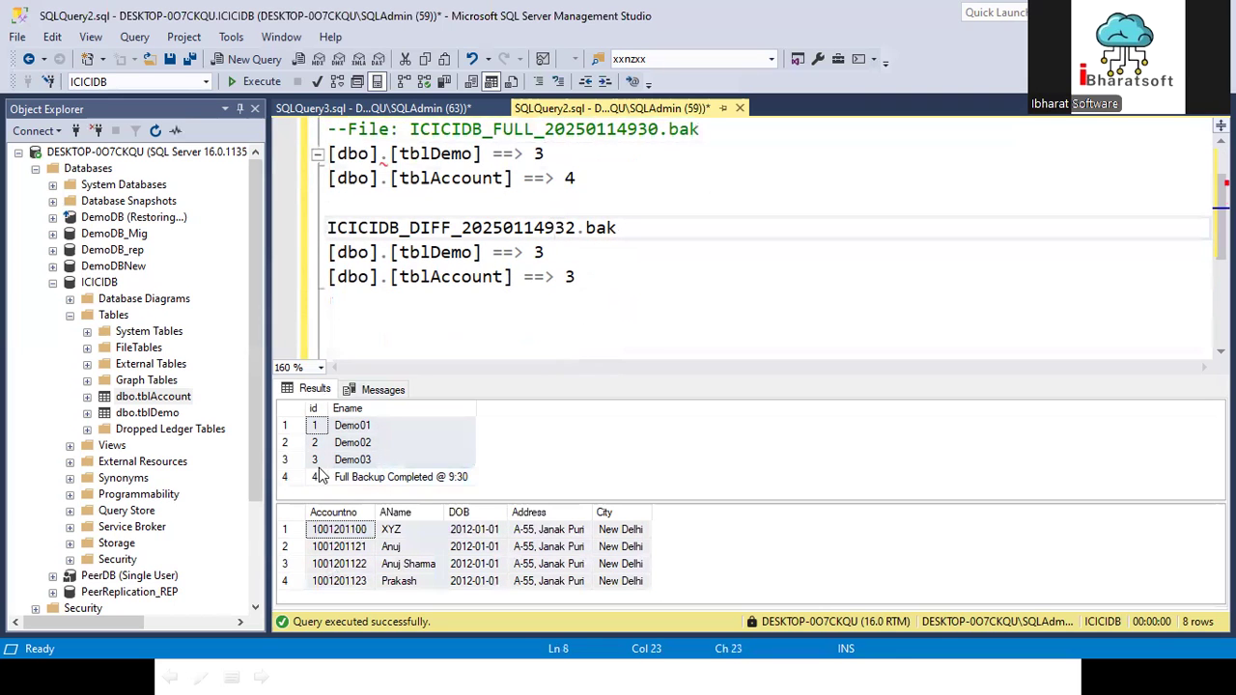
pyautogui.click(286, 478)
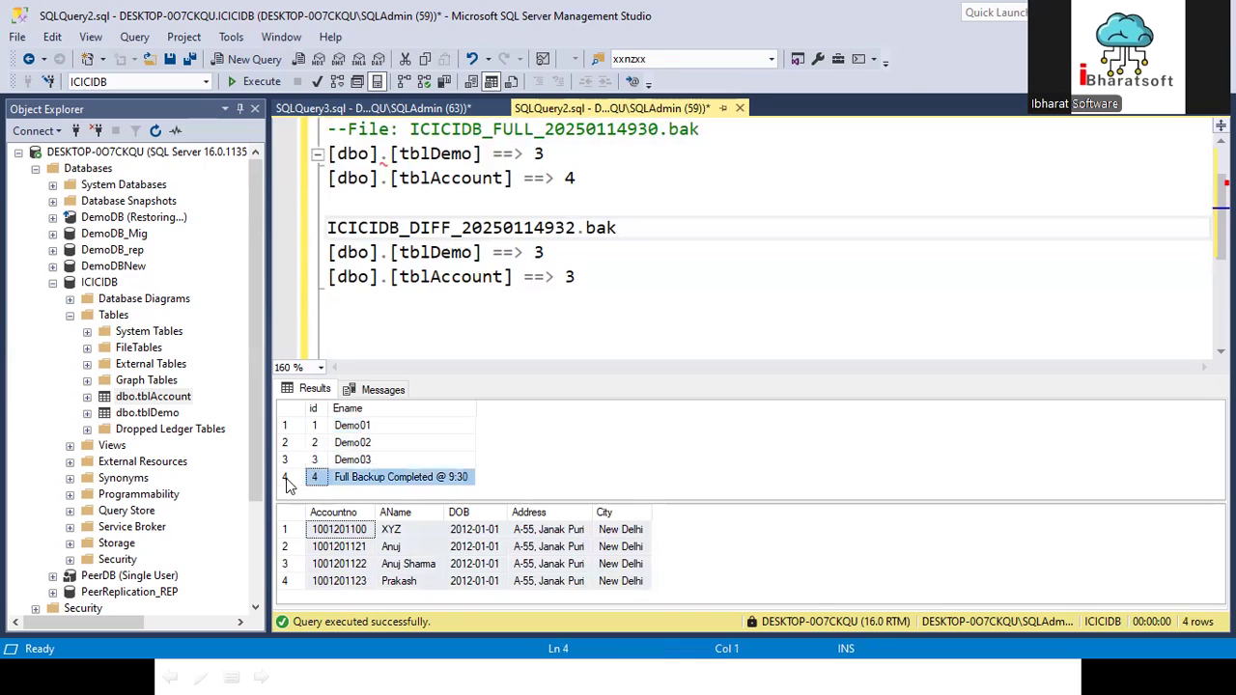
pyautogui.click(558, 250)
pyautogui.press('BackSpace')
pyautogui.write('1')
pyautogui.click(595, 274)
pyautogui.press('BackSpace')
pyautogui.write('0')
# - Label the differential backup's file line with "File Name:" and comment it out with --
pyautogui.moveTo(597, 183); pyautogui.dragTo(326, 128)
pyautogui.moveTo(579, 278); pyautogui.dragTo(325, 229)
pyautogui.click(335, 229)
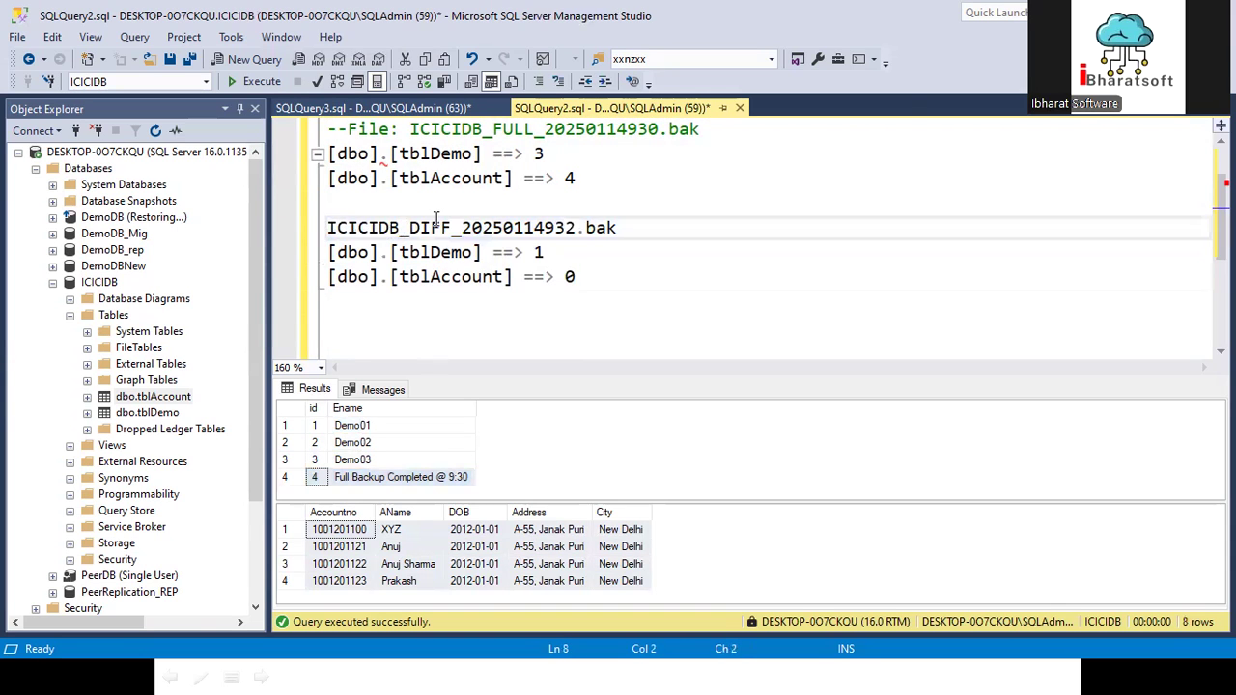
pyautogui.write('File Name:')
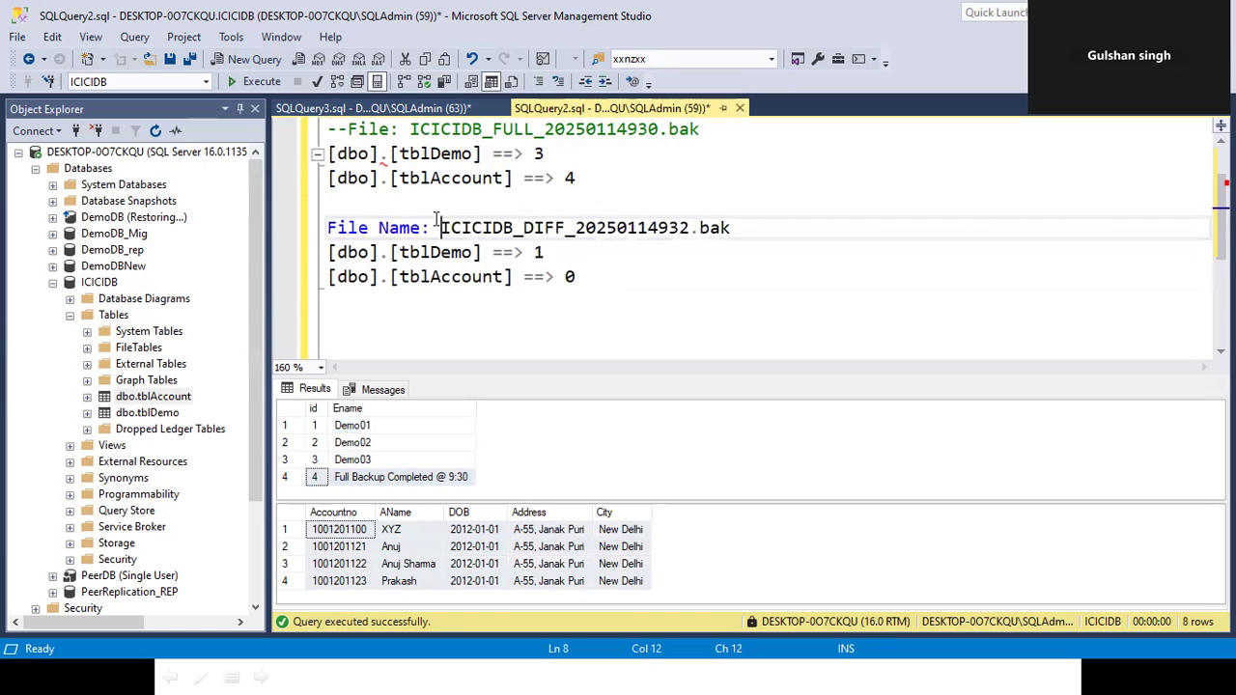
pyautogui.click(604, 286)
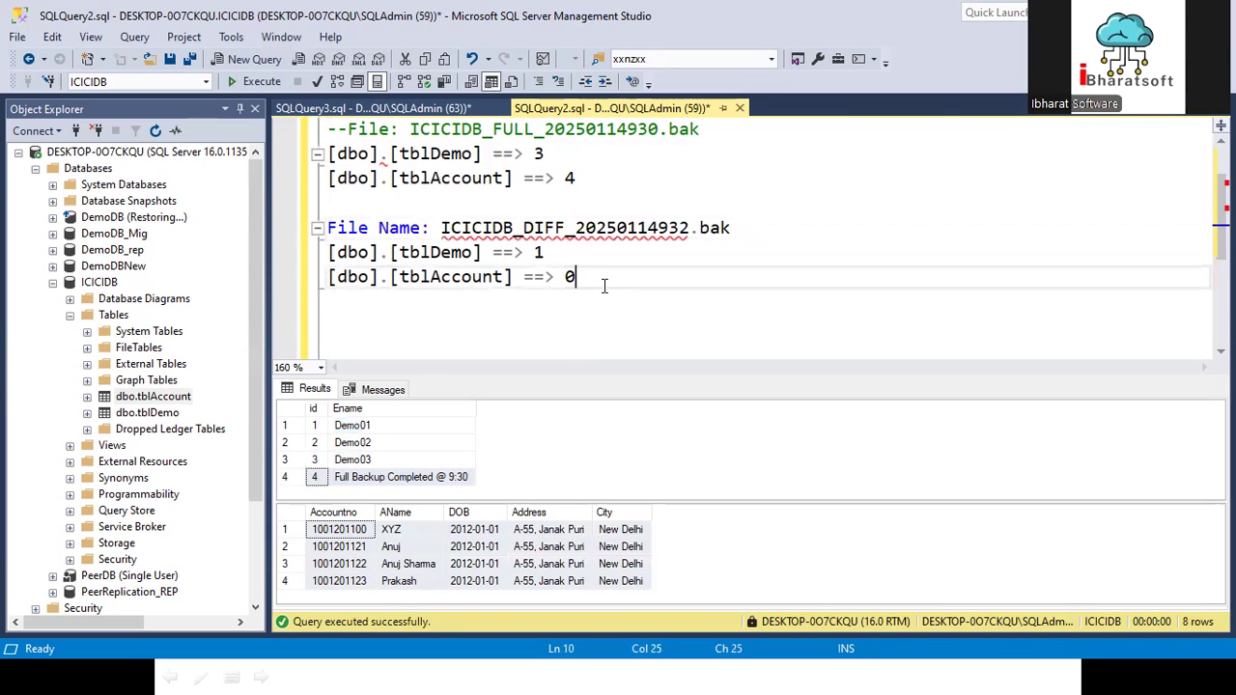
pyautogui.scroll(1, 603, 286)
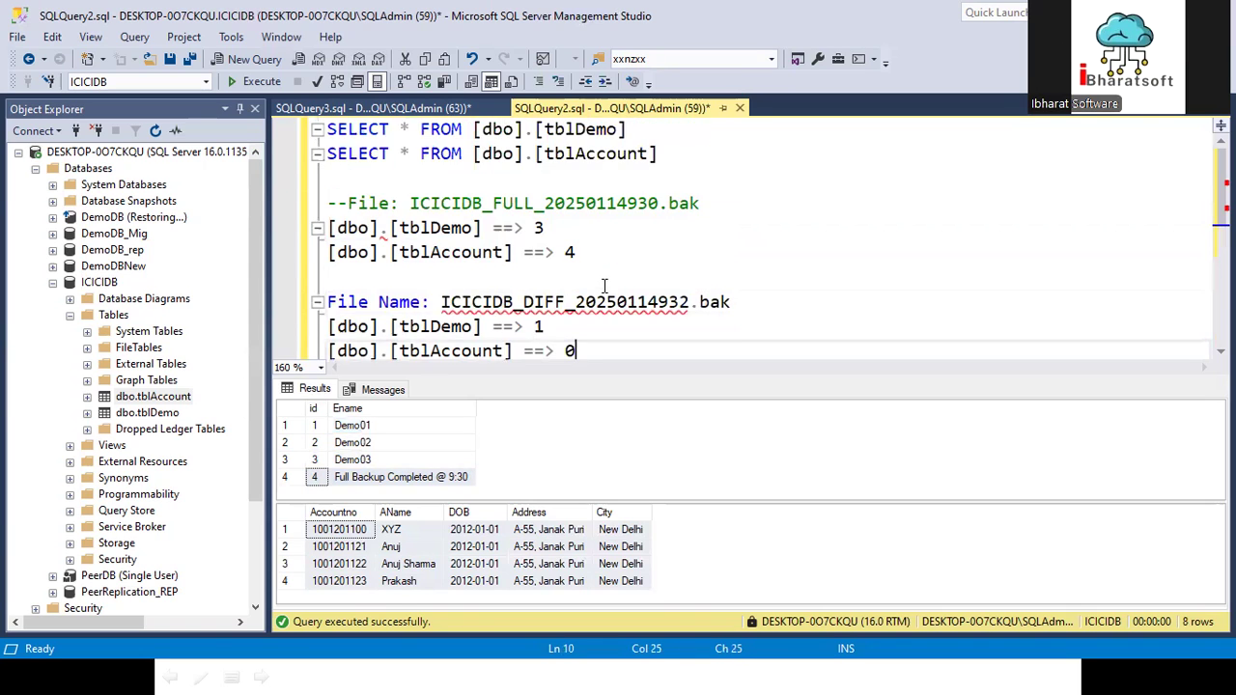
pyautogui.press('Home')
pyautogui.write('--')
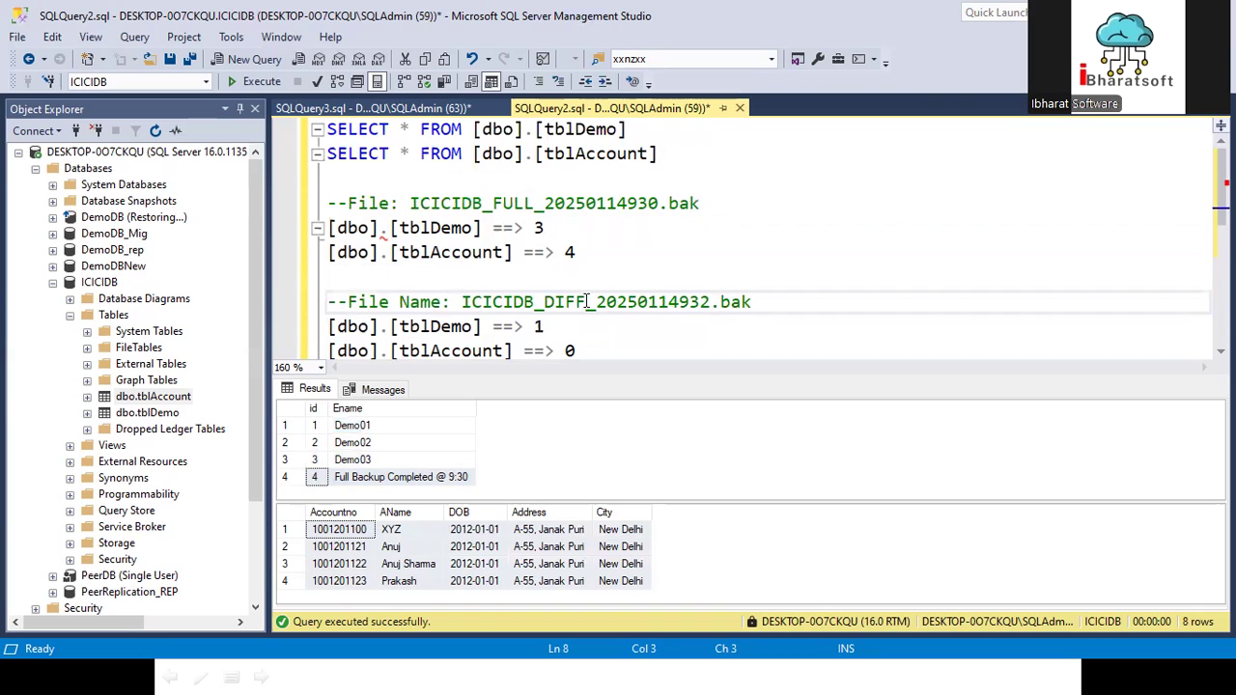
pyautogui.scroll(-1, 626, 320)
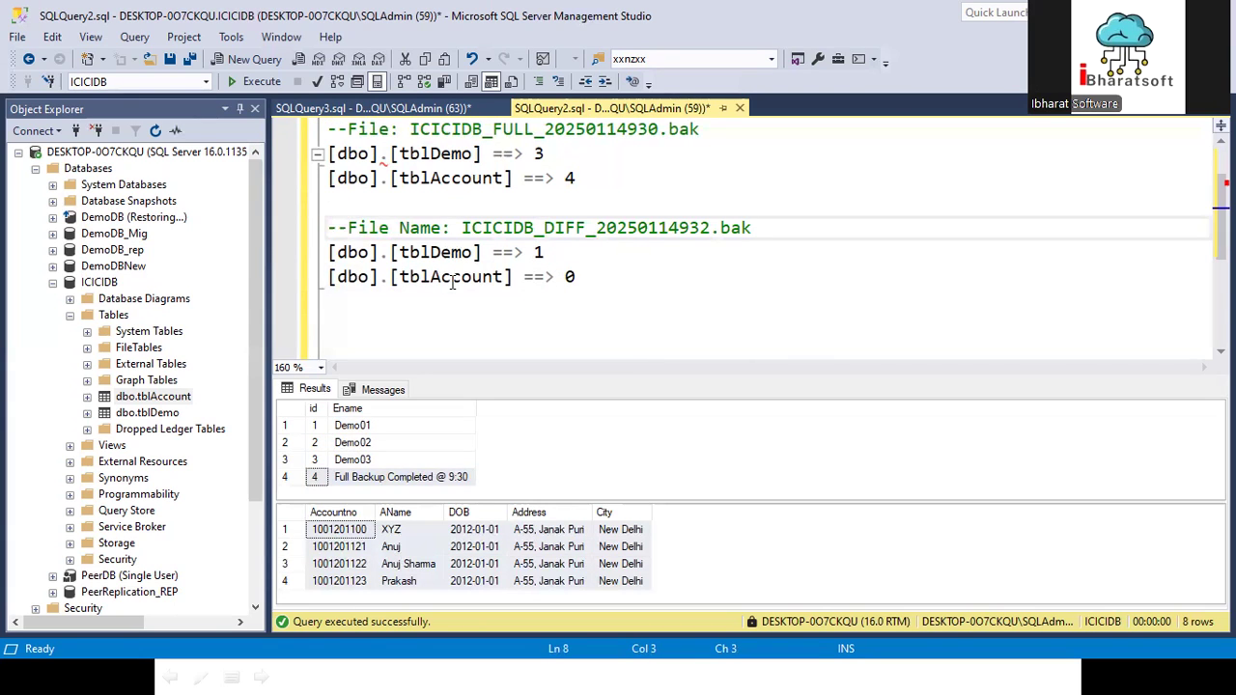
pyautogui.scroll(1, 452, 281)
pyautogui.hotkey('ctrl', 'r')
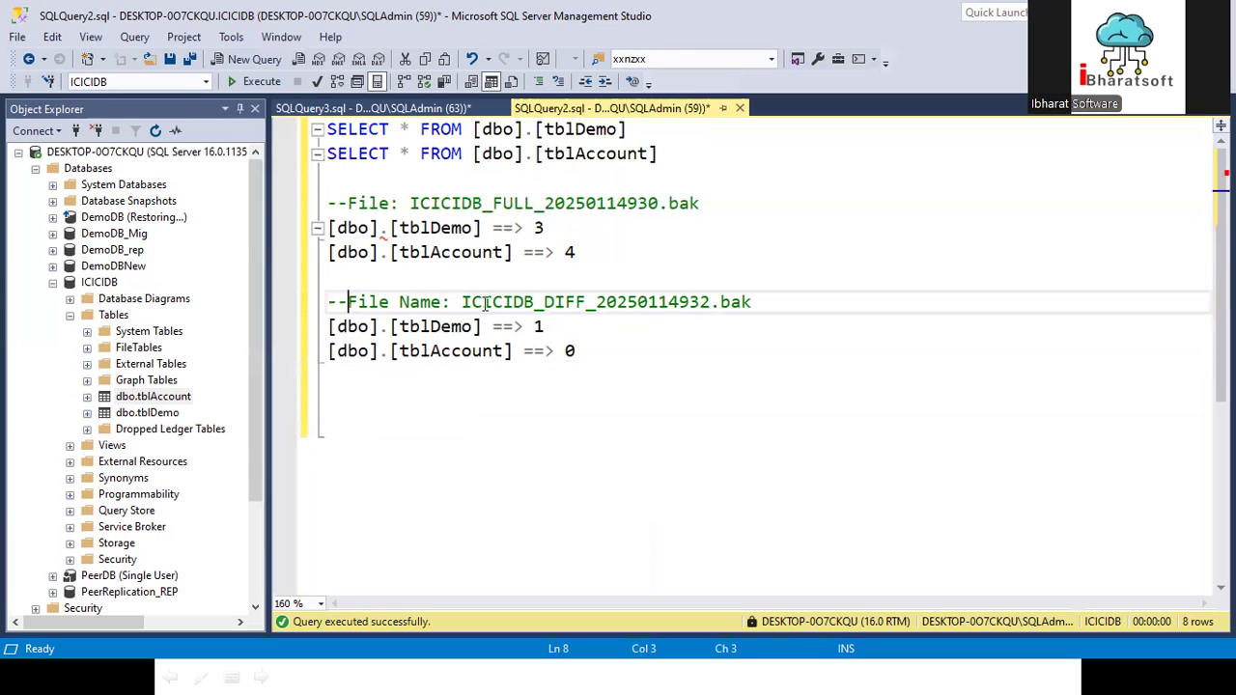
pyautogui.hotkey('ctrl', 'r')
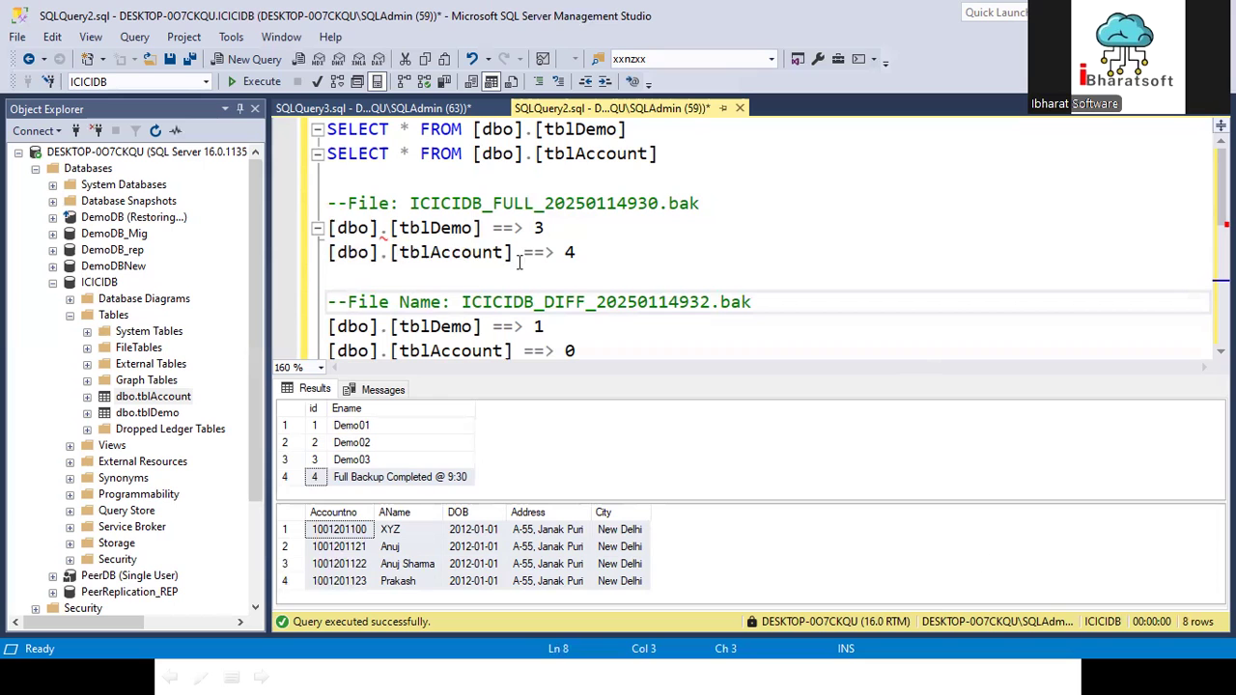
# - Start a full backup of the ICICIDB database and remove the existing differential file from its destinations
pyautogui.rightClick(106, 282)
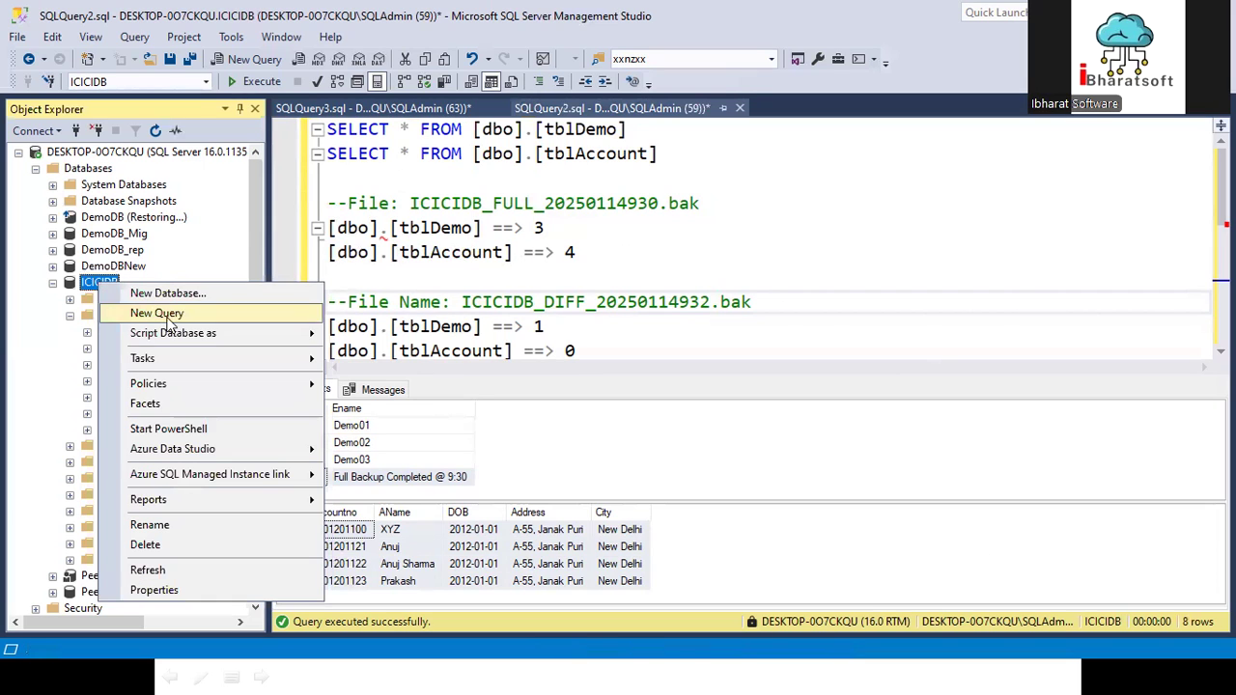
pyautogui.moveTo(183, 358)
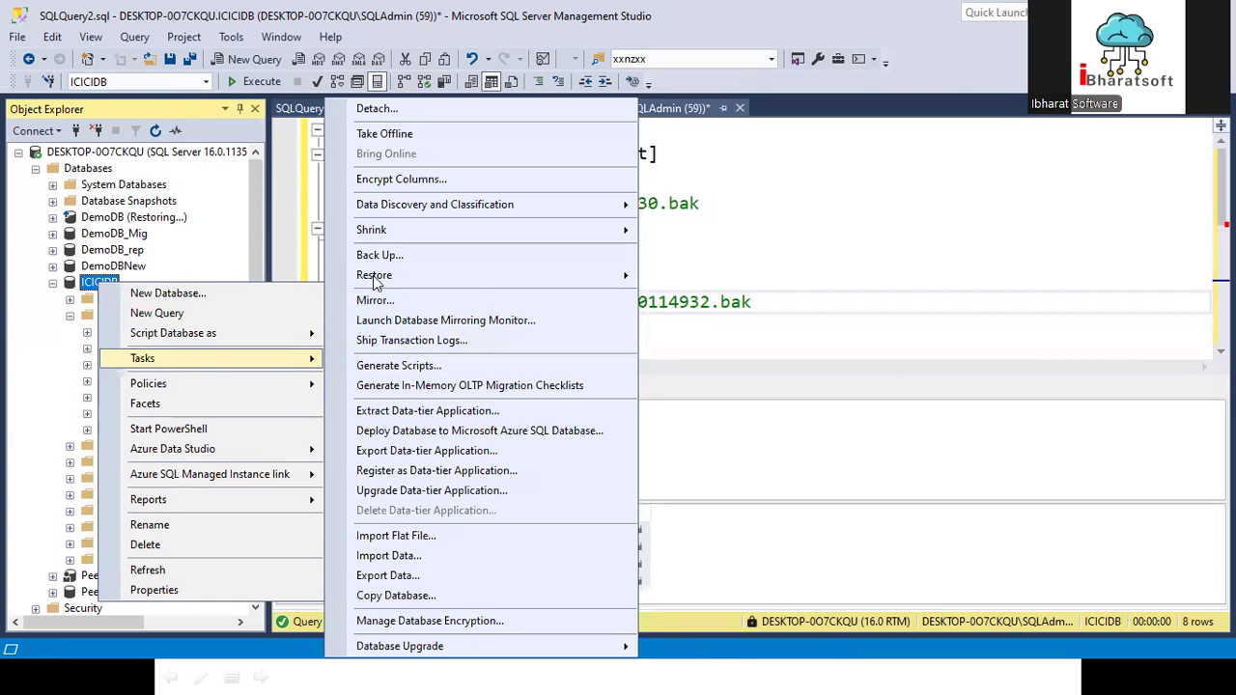
pyautogui.click(396, 256)
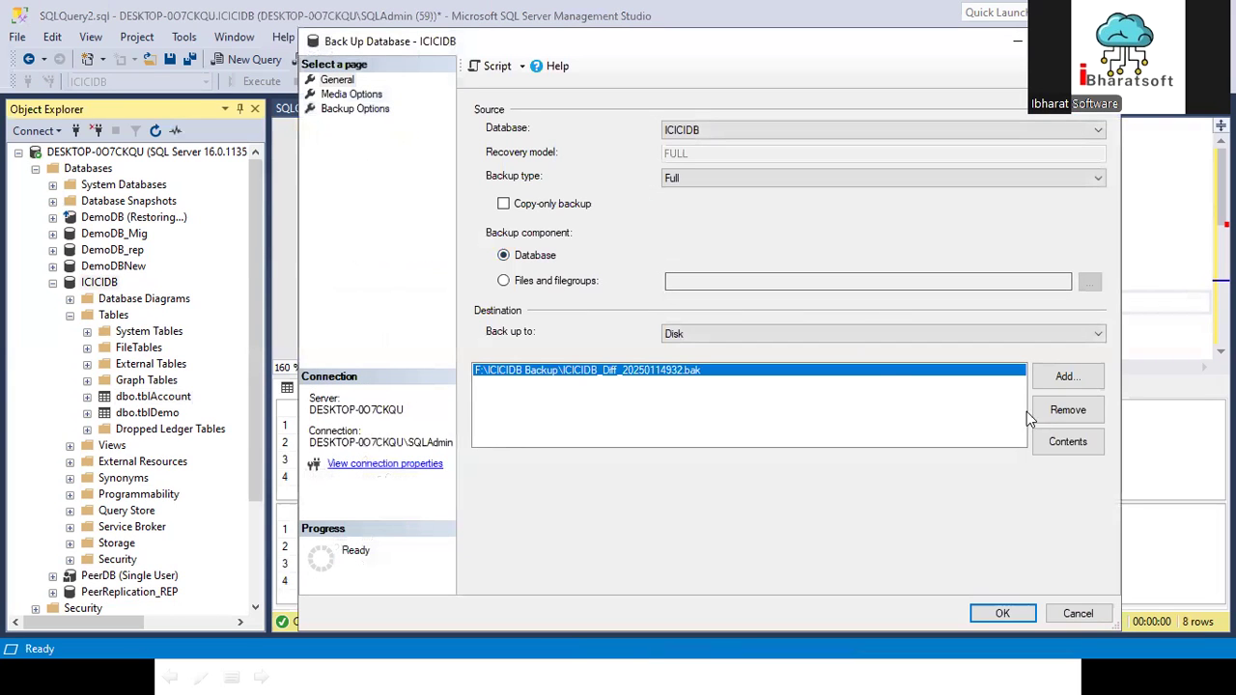
pyautogui.click(1066, 409)
# - Add a new disk destination for the backup and choose the ICICIDB Backup folder on drive F
pyautogui.click(1066, 377)
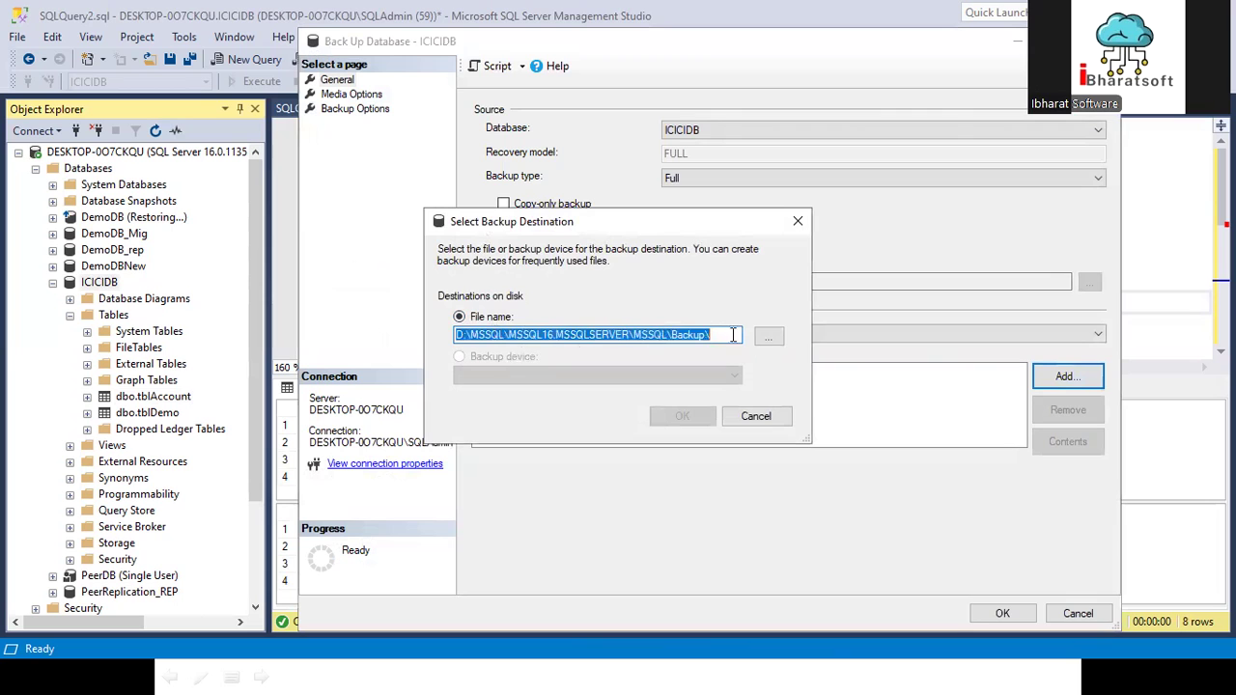
pyautogui.click(768, 336)
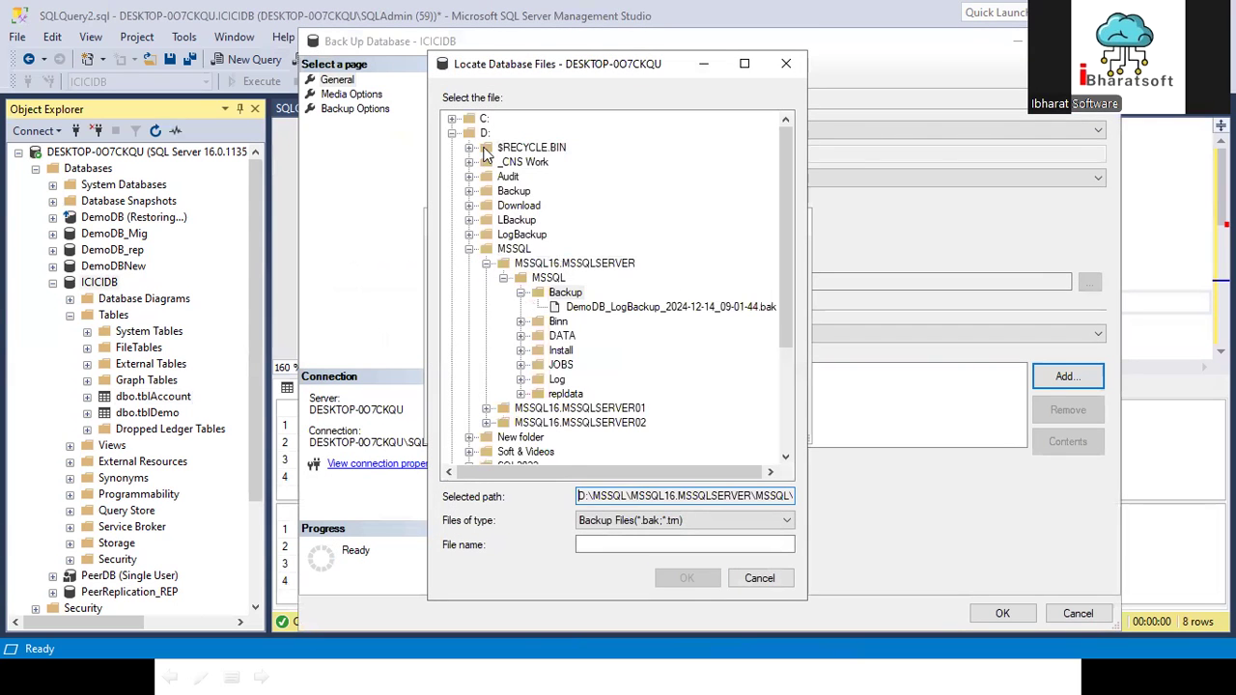
pyautogui.click(453, 133)
pyautogui.click(453, 162)
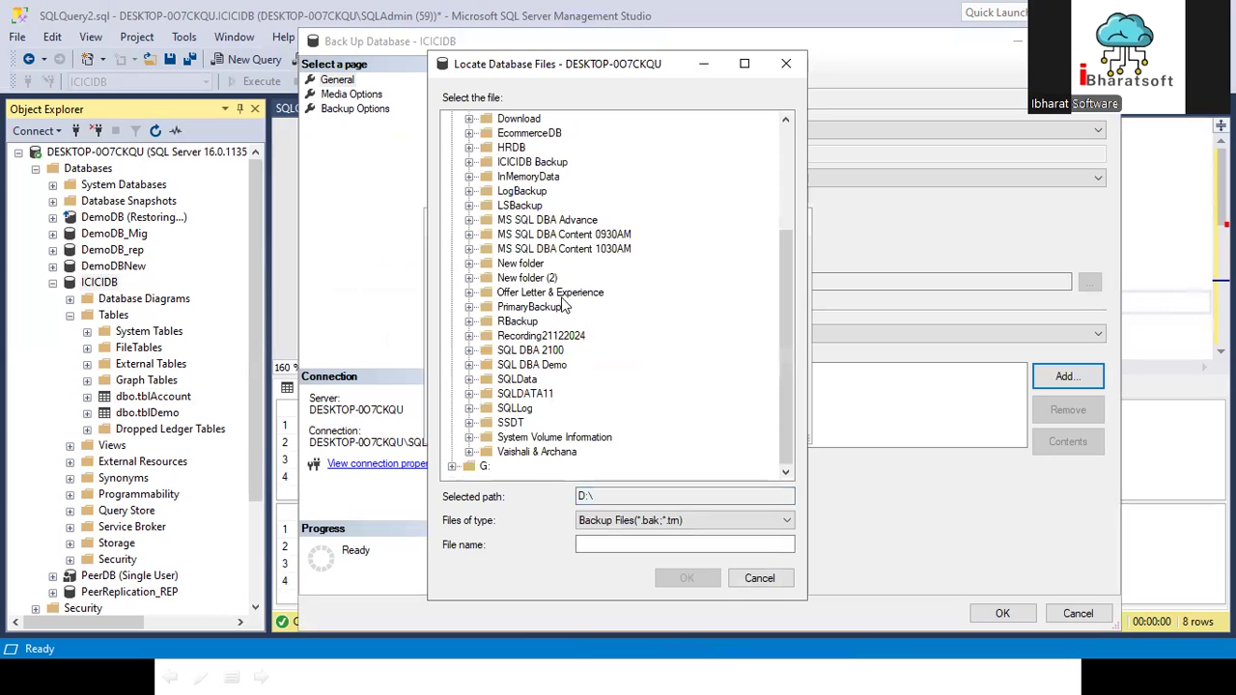
pyautogui.click(531, 163)
# - Name the backup file ICICIDB_202501142145.bak and copy that file name
pyautogui.click(613, 543)
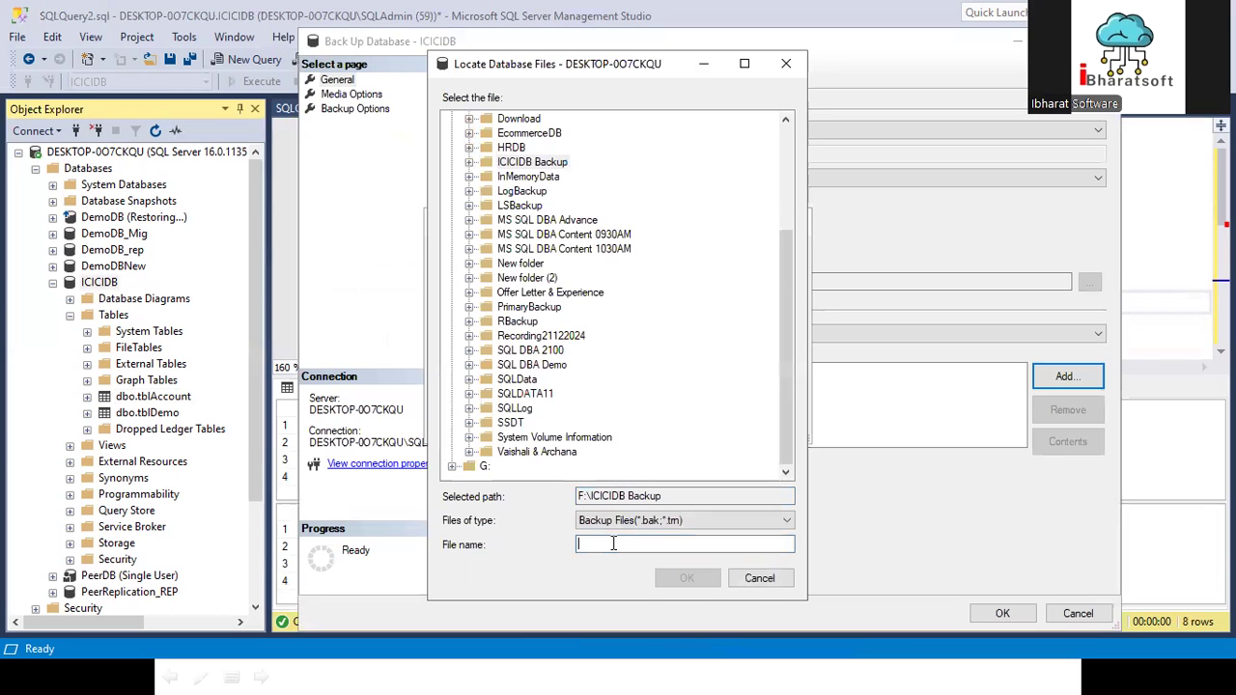
pyautogui.write('I')
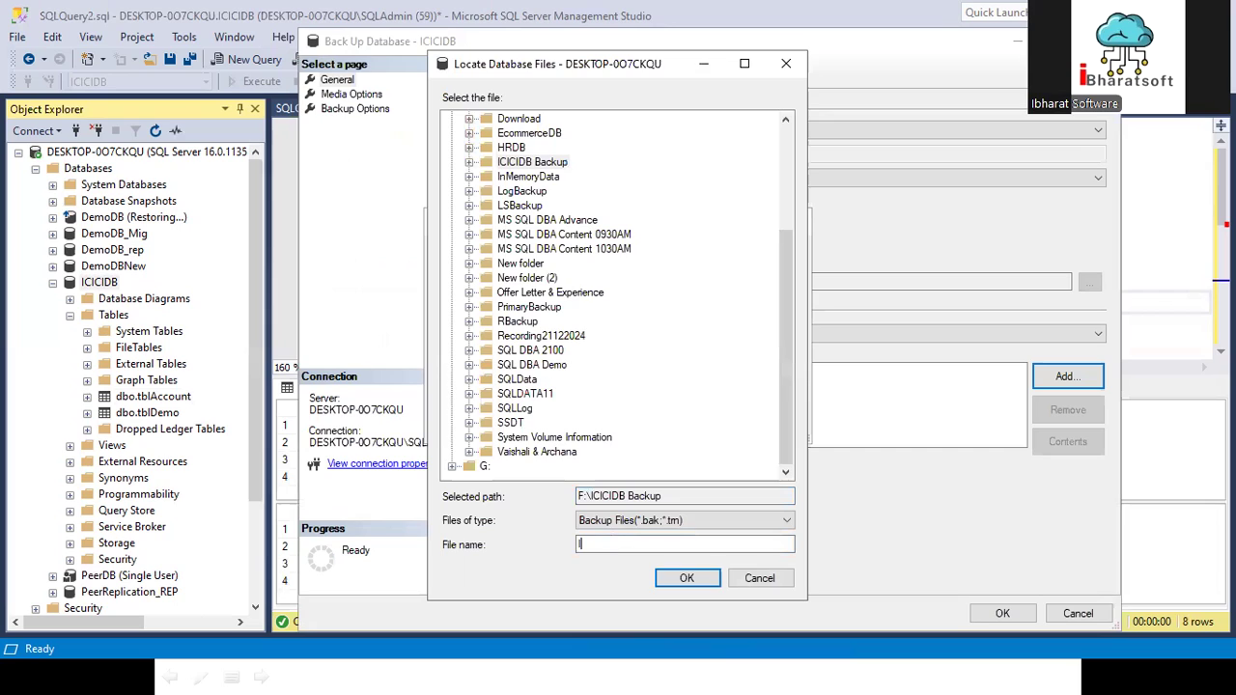
pyautogui.write('CICIDB')
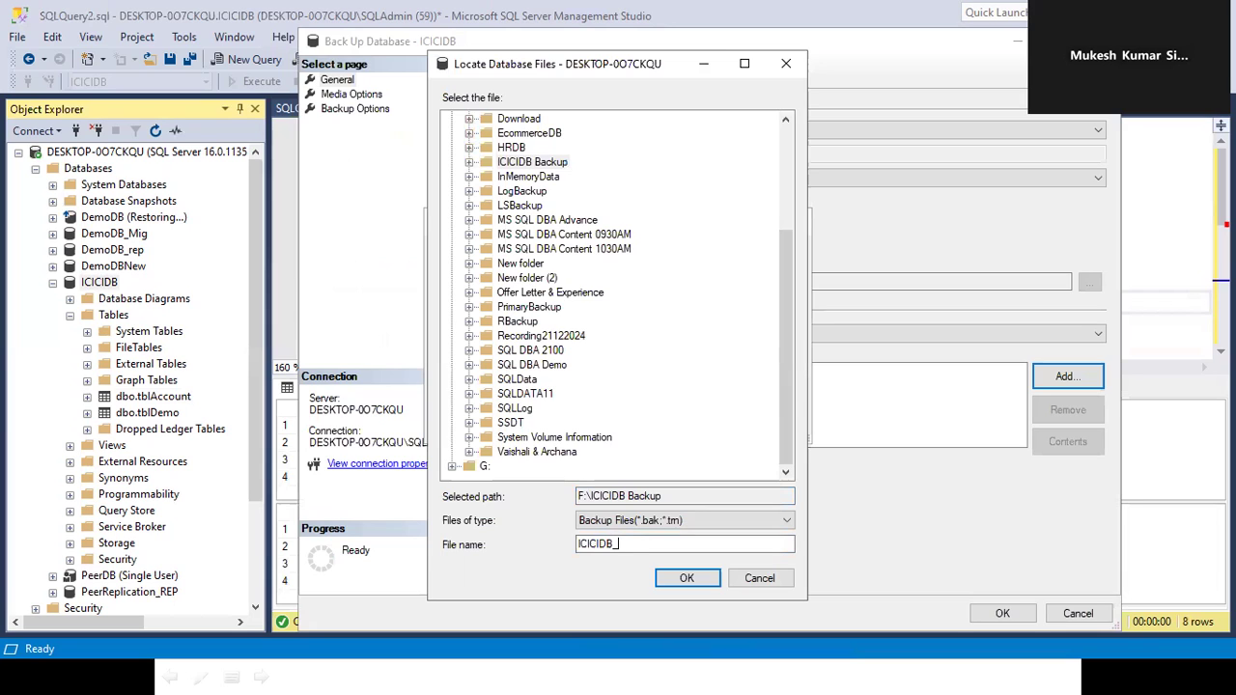
pyautogui.write('_202501')
pyautogui.write('14945')
pyautogui.press('BackSpace')
pyautogui.press('BackSpace')
pyautogui.press('BackSpace')
pyautogui.write('2145.bak')
pyautogui.hotkey('ctrl', 'a')
pyautogui.hotkey('ctrl', 'c')
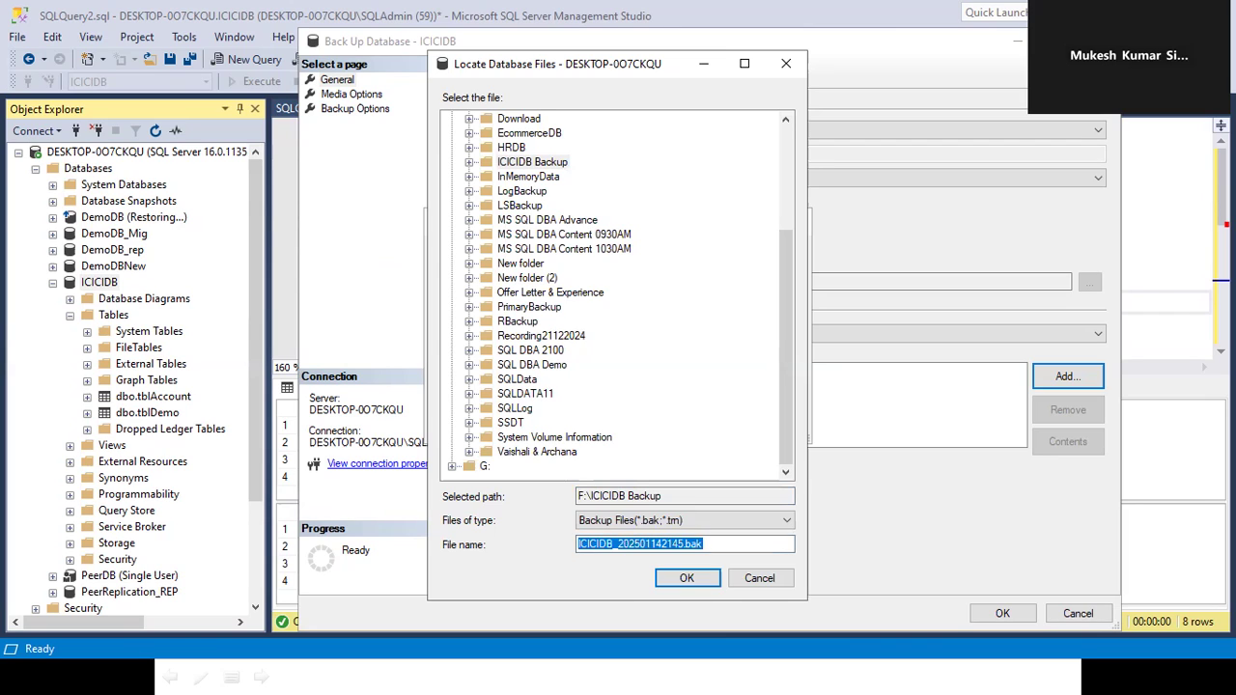
# - Accept the new backup destination, run the full backup of ICICIDB and dismiss the completion message
pyautogui.click(688, 576)
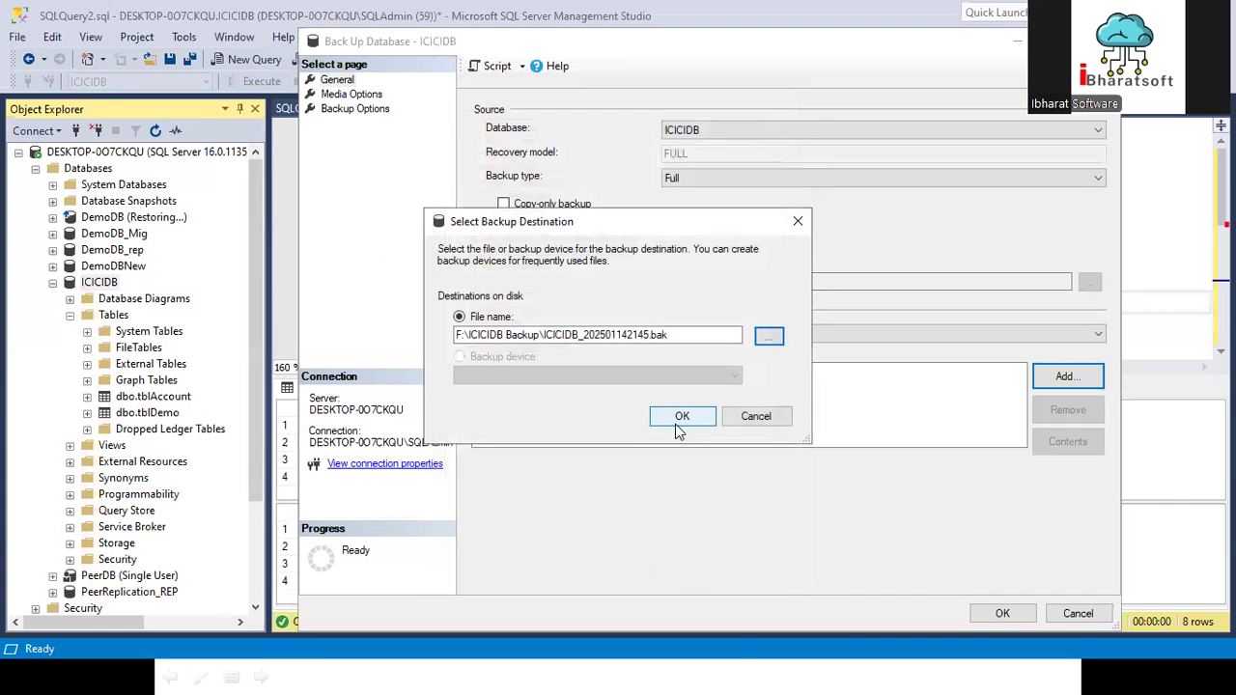
pyautogui.click(680, 425)
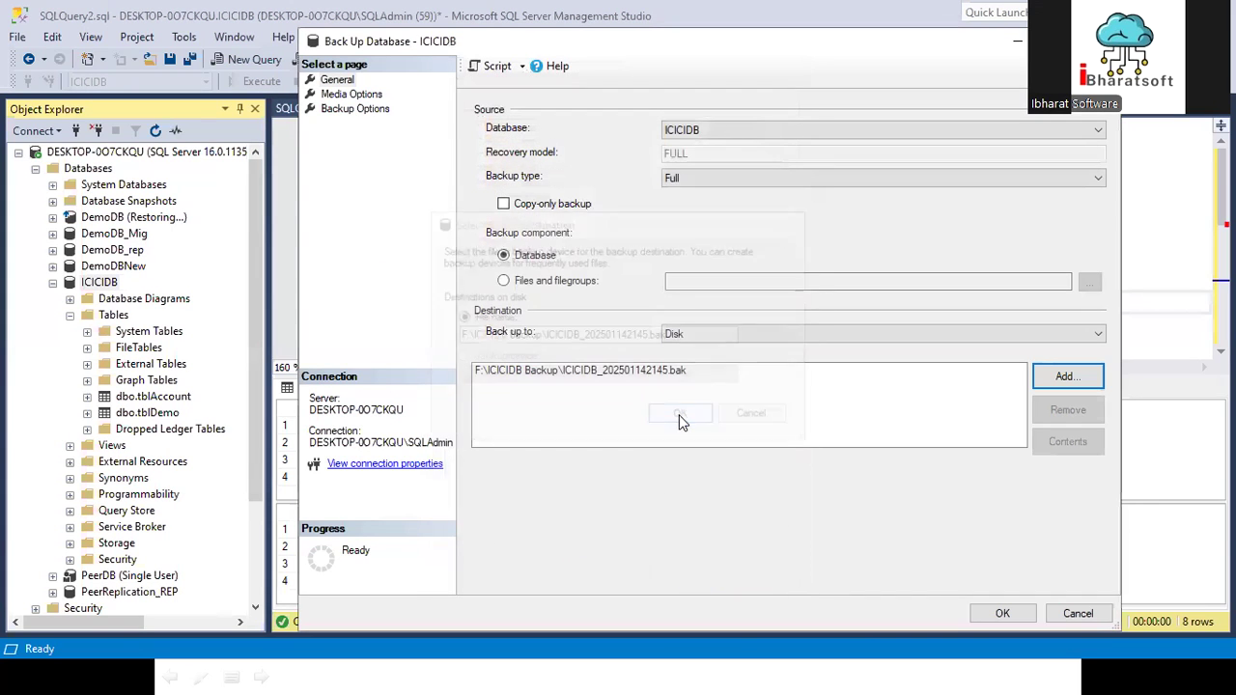
pyautogui.click(989, 621)
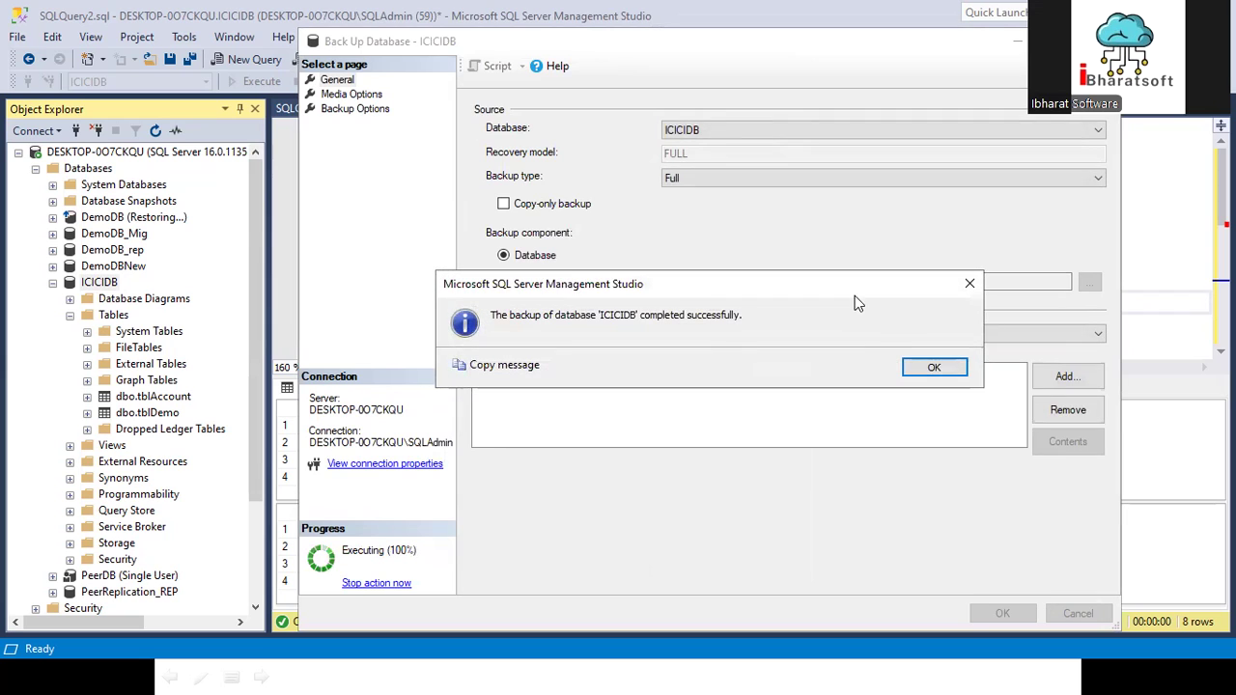
pyautogui.click(926, 369)
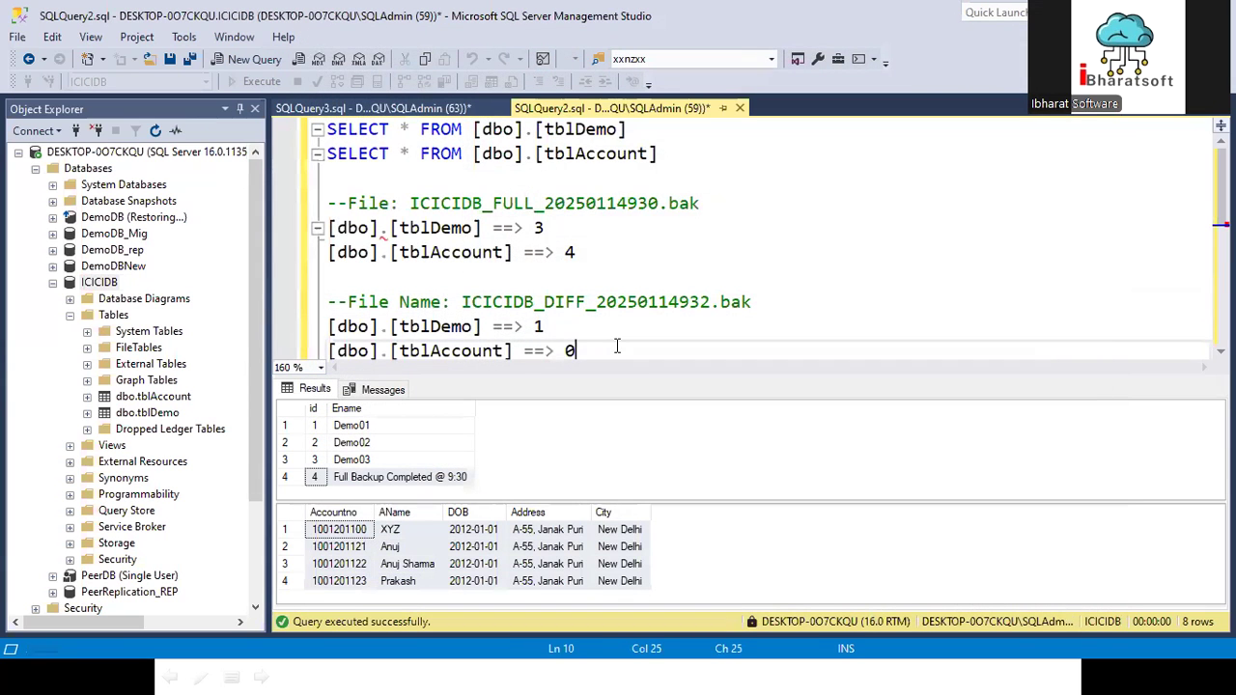
# - Paste the new backup's file name a few lines below the differential backup's row counts, with blank lines after it
pyautogui.press('Return')
pyautogui.press('Return')
pyautogui.press('Return')
pyautogui.press('Return')
pyautogui.hotkey('ctrl', 'v')
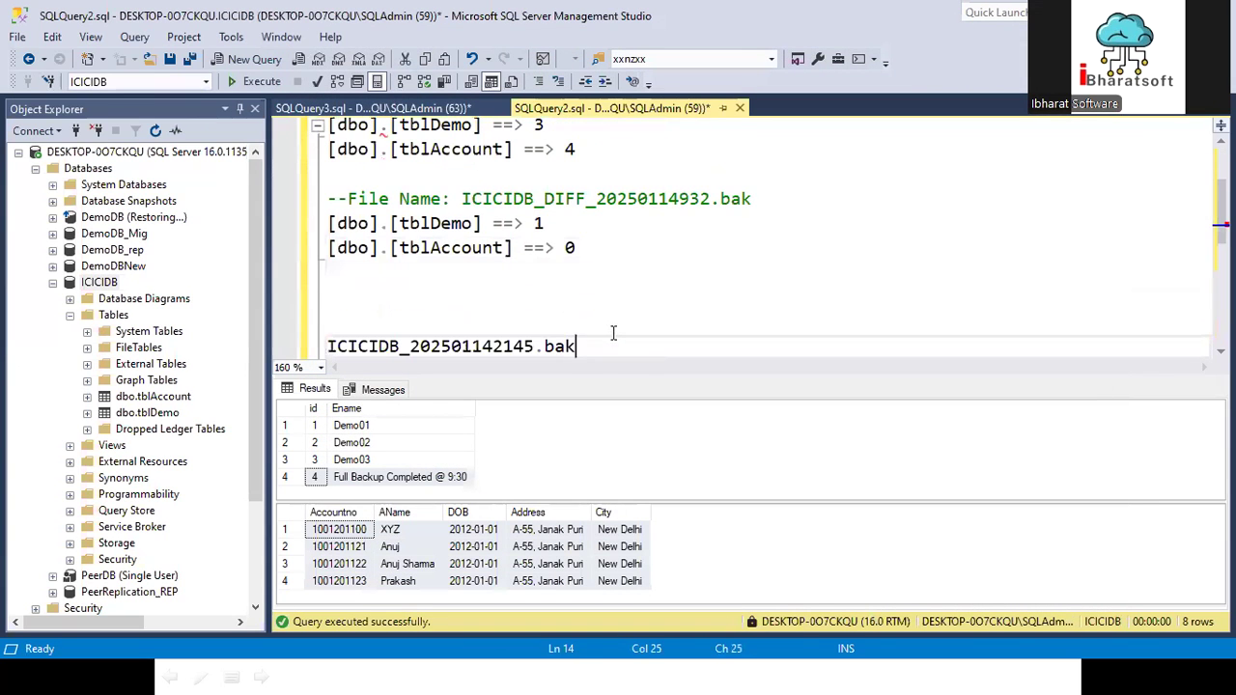
pyautogui.press('Return')
pyautogui.press('Return')
# - Label the new backup's file name with "File:", comment the line out with -- and add empty lines below it
pyautogui.click(328, 297)
pyautogui.write('File:')
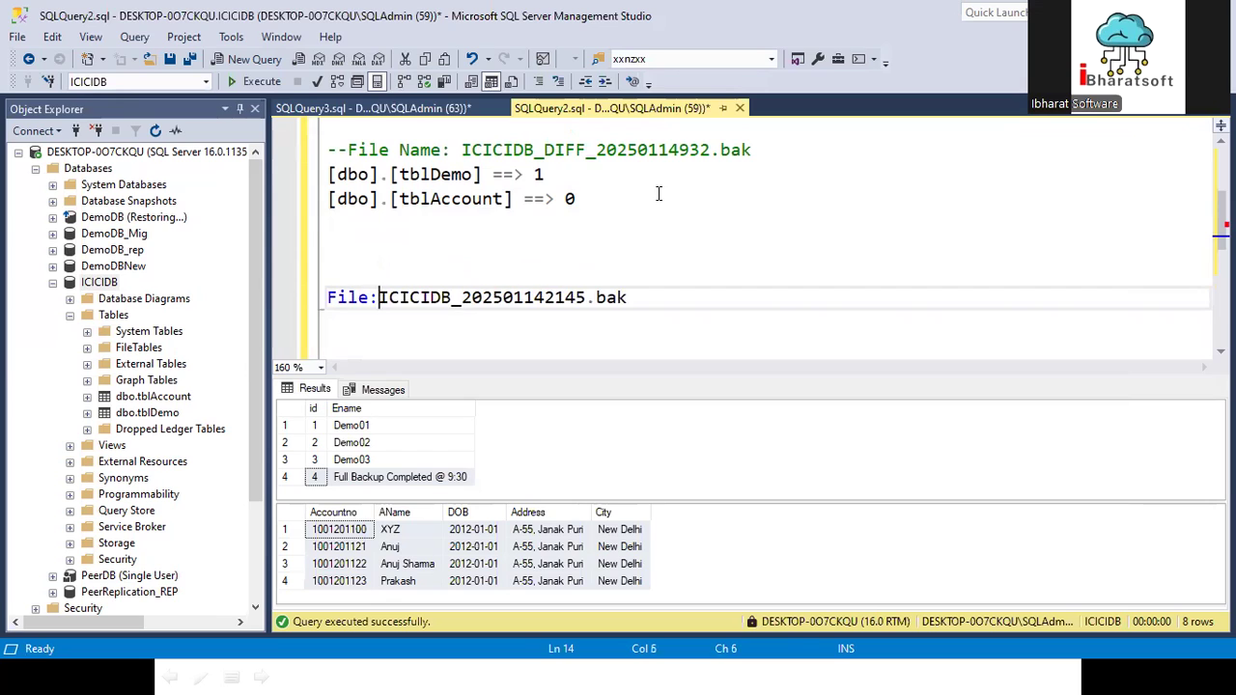
pyautogui.press('Home')
pyautogui.write('--')
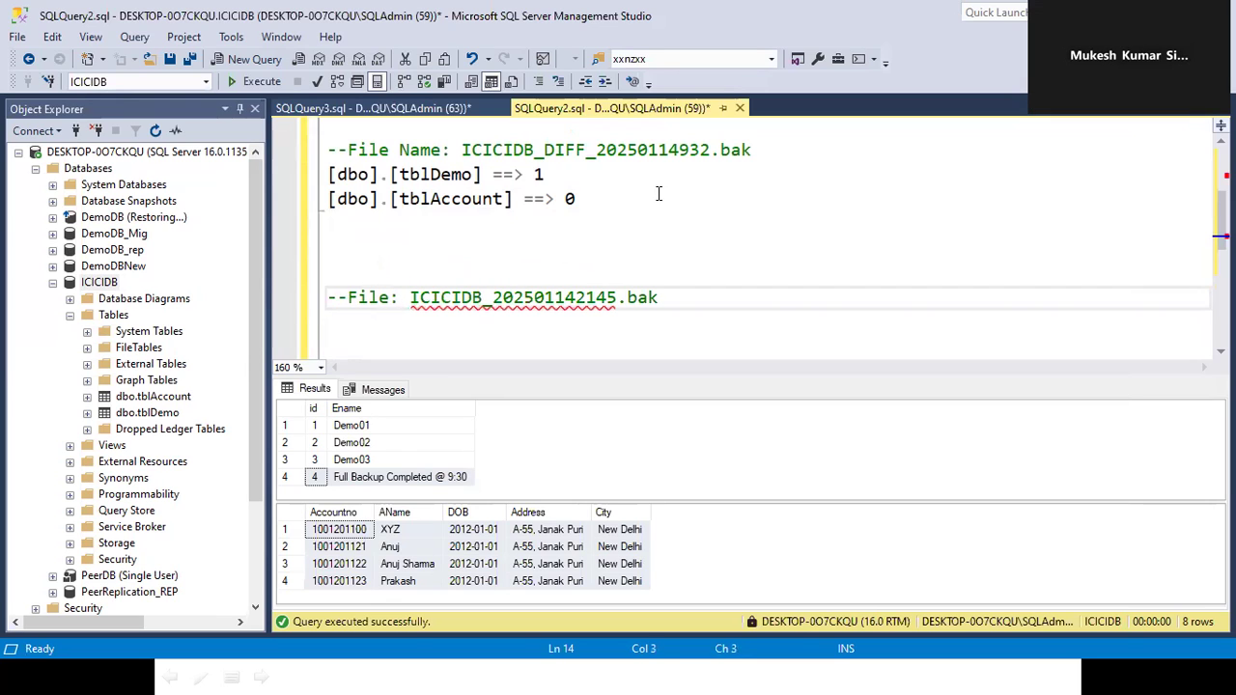
pyautogui.click(686, 297)
pyautogui.press('Return')
pyautogui.press('Return')
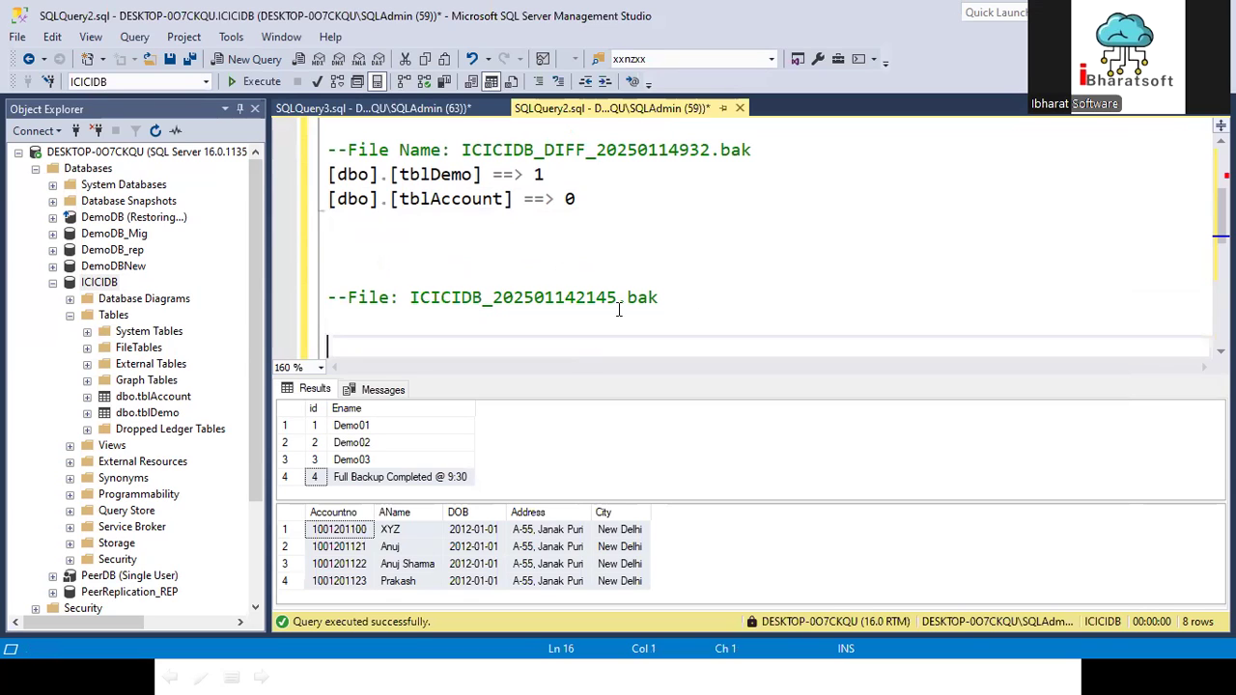
# - Examine the database name in the new backup's file name and the tables of ICICIDB that it covers
pyautogui.moveTo(412, 299); pyautogui.dragTo(482, 299)
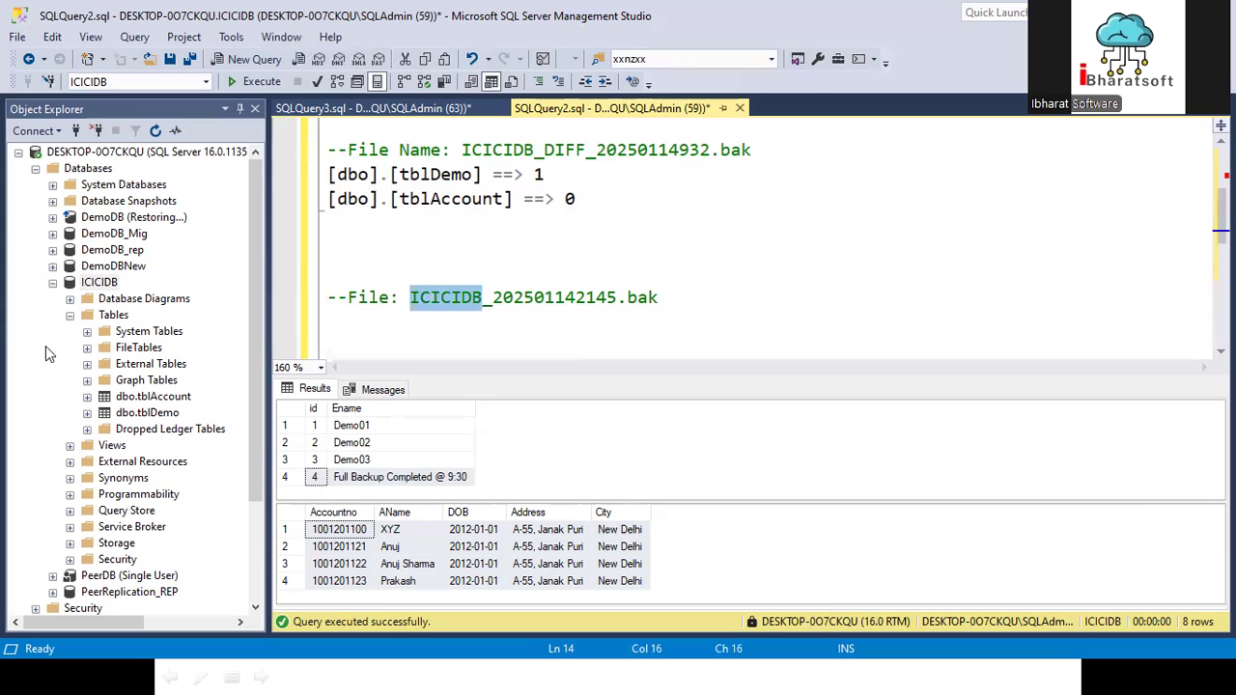
pyautogui.click(70, 315)
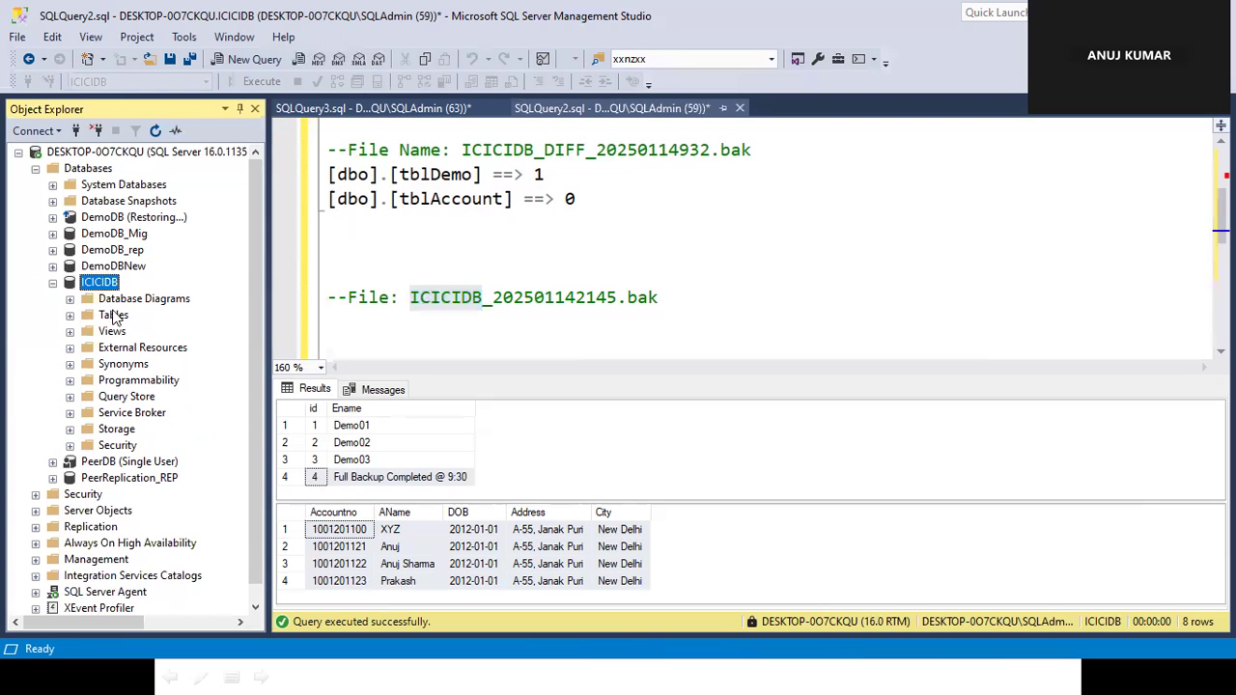
pyautogui.click(489, 318)
pyautogui.click(746, 299)
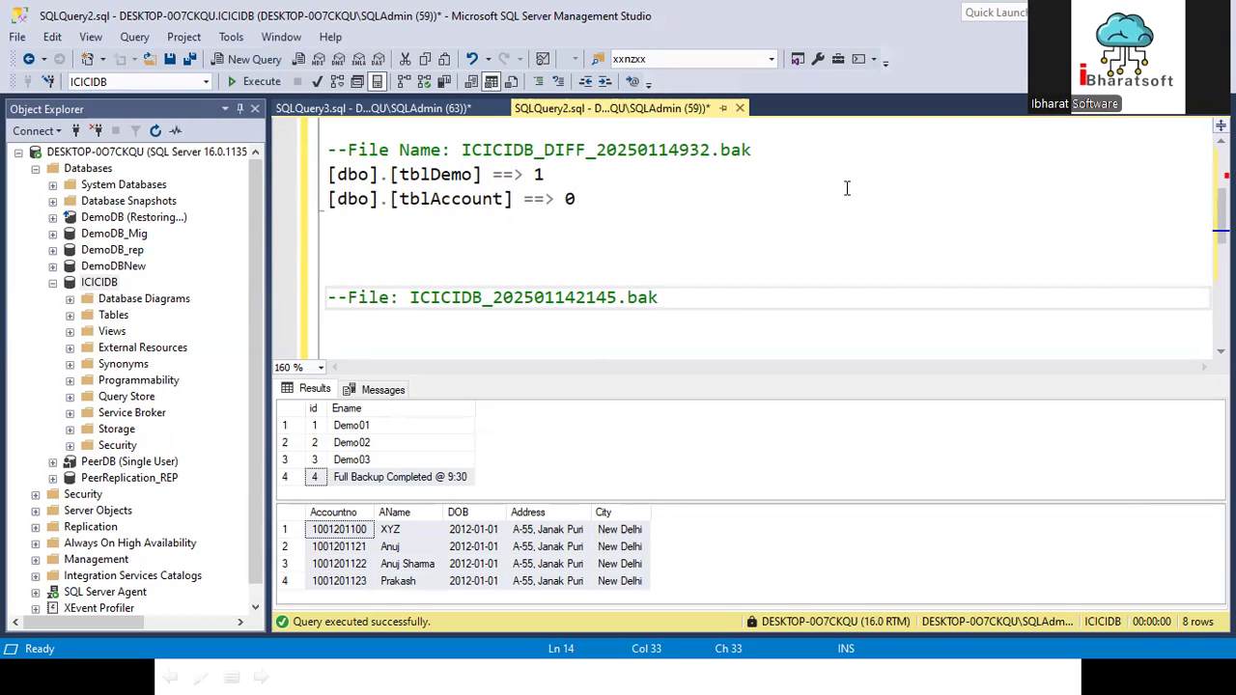
pyautogui.click(69, 314)
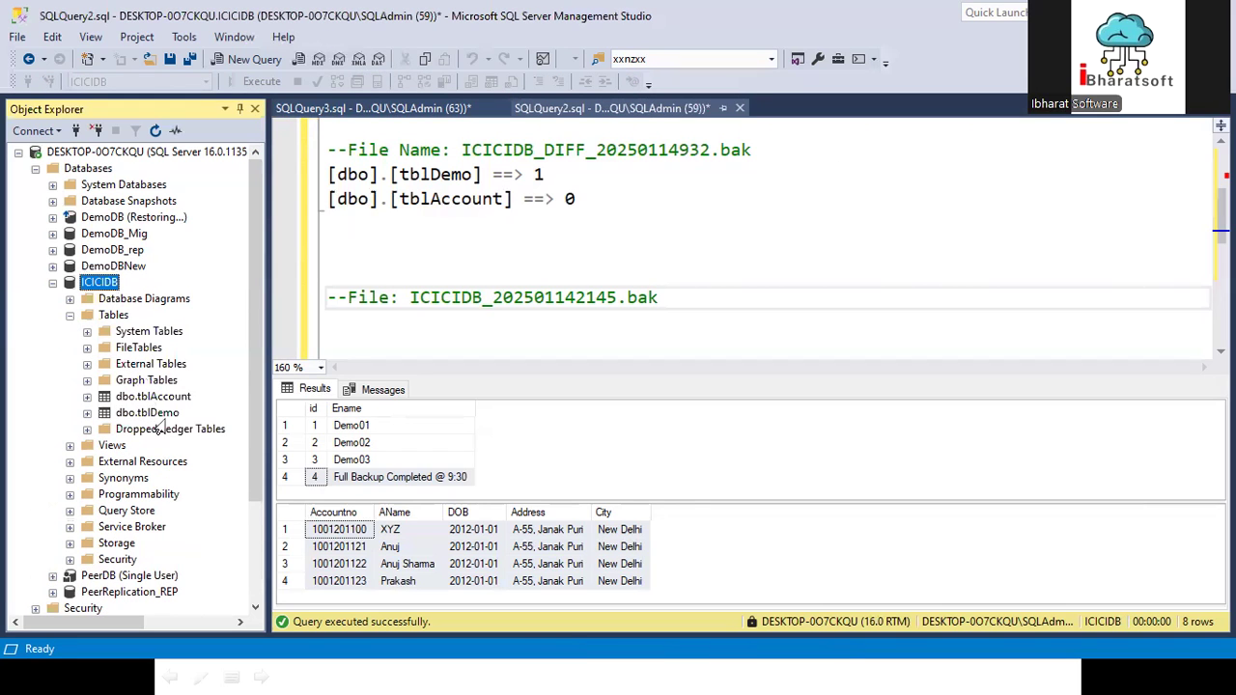
pyautogui.click(152, 397)
pyautogui.click(148, 414)
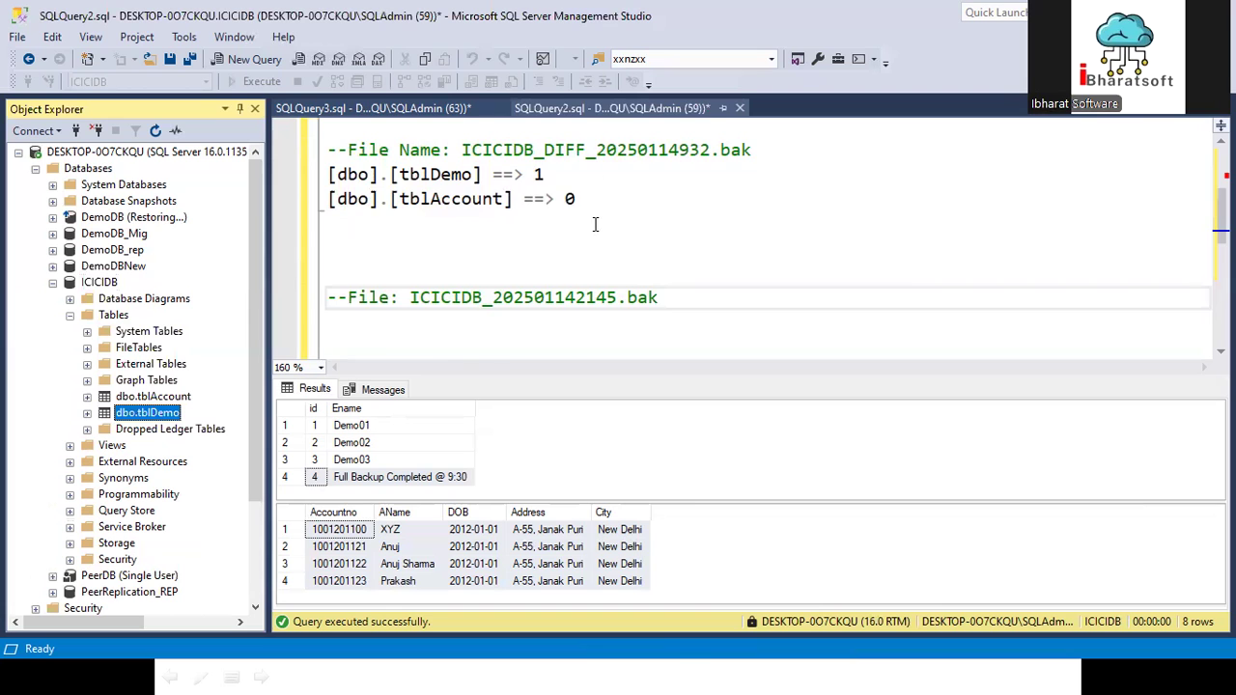
# - Rerun the two SELECT queries on tblDemo and tblAccount at the start of the script
pyautogui.scroll(2, 595, 224)
pyautogui.moveTo(687, 152); pyautogui.dragTo(159, 140)
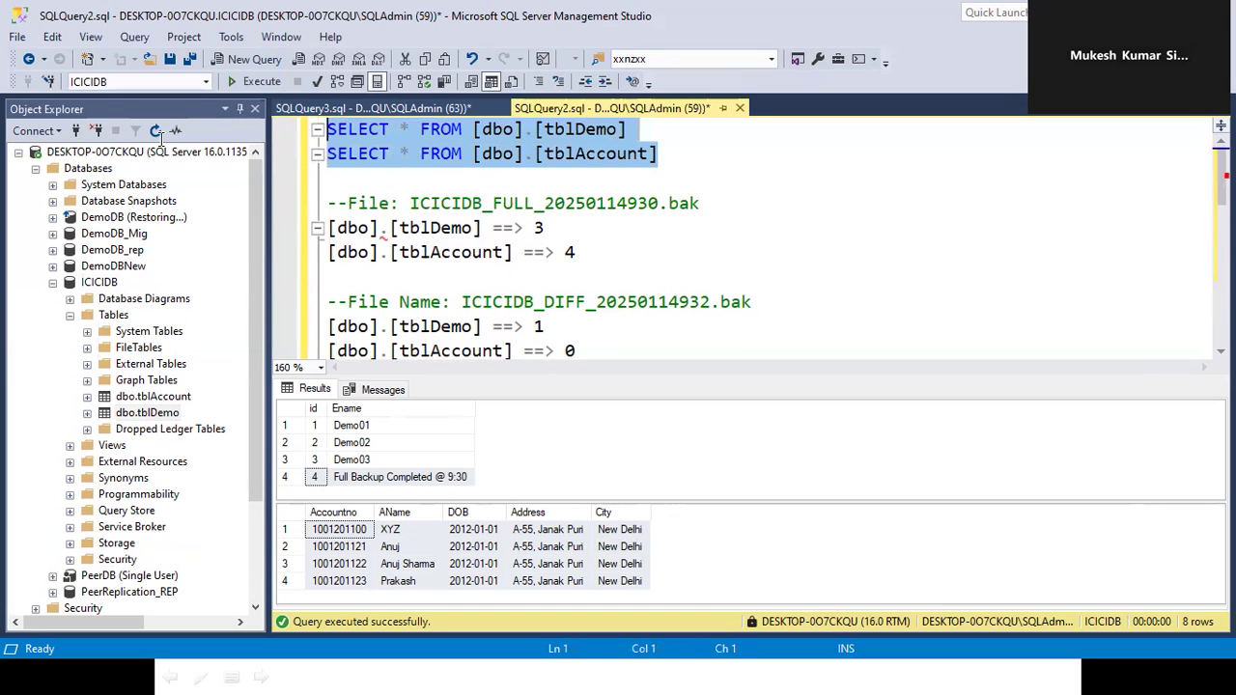
pyautogui.click(253, 81)
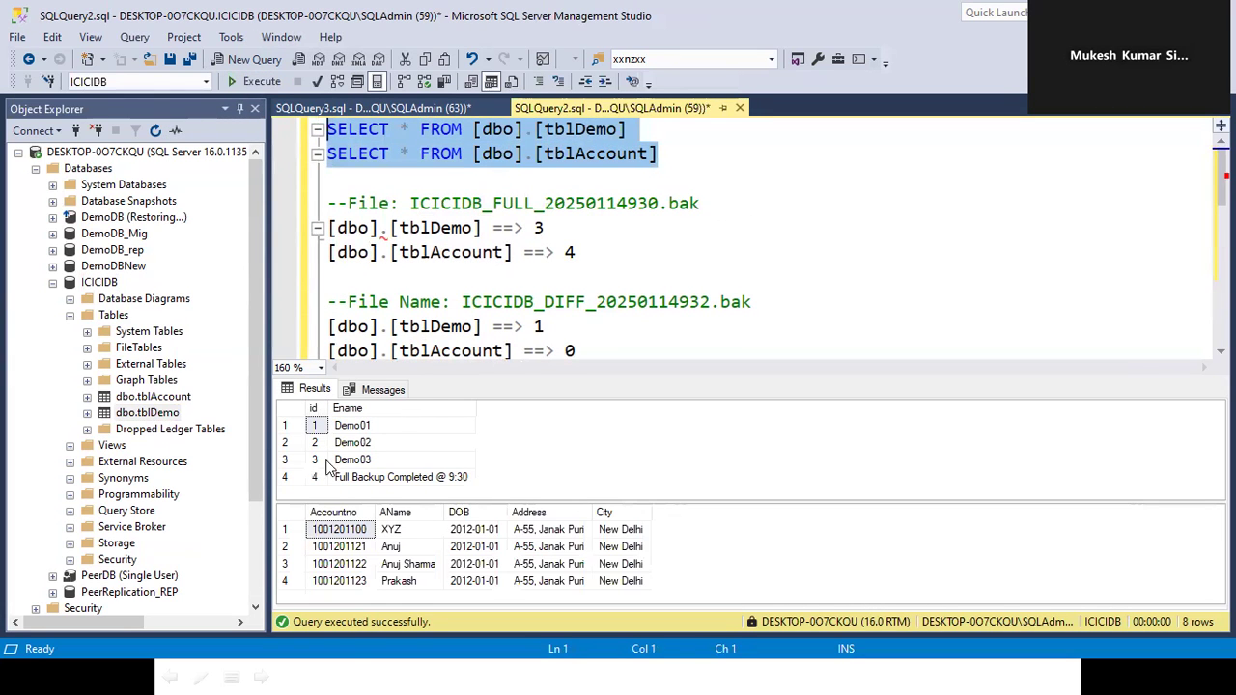
# - Copy the tblDemo and tblAccount count lines of the differential backup and paste them below the ICICIDB_202501142145.bak file line
pyautogui.click(448, 326)
pyautogui.scroll(-5, 460, 322)
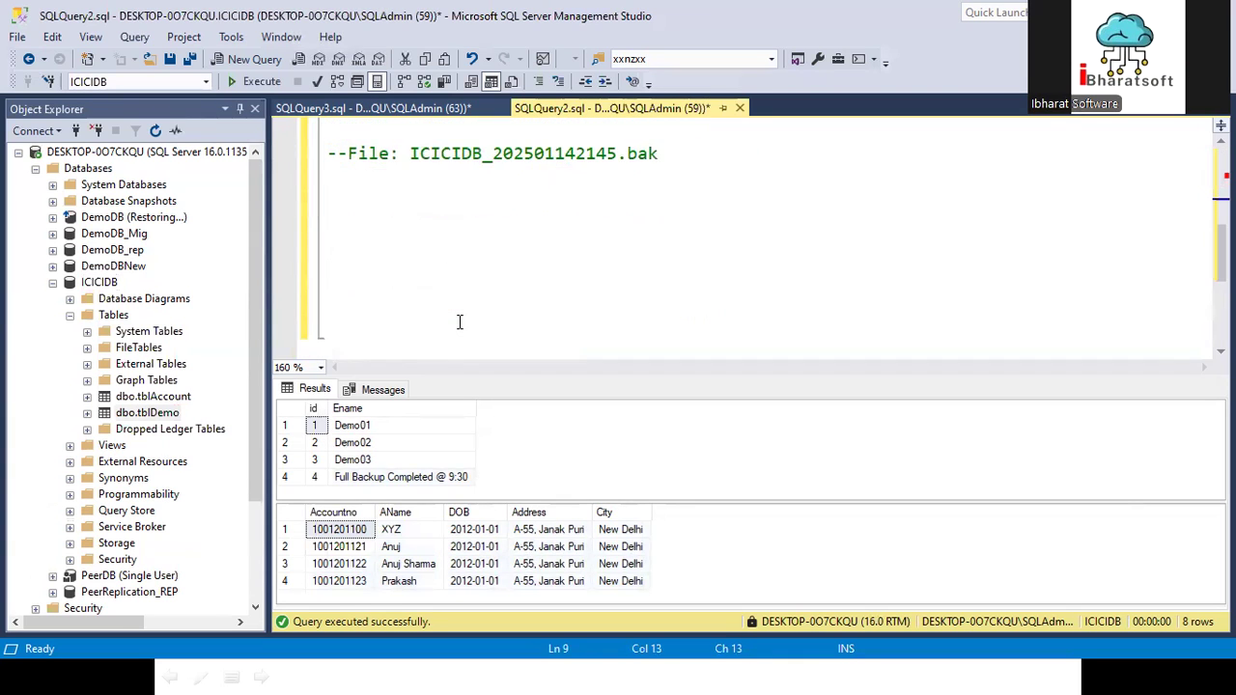
pyautogui.scroll(2, 459, 322)
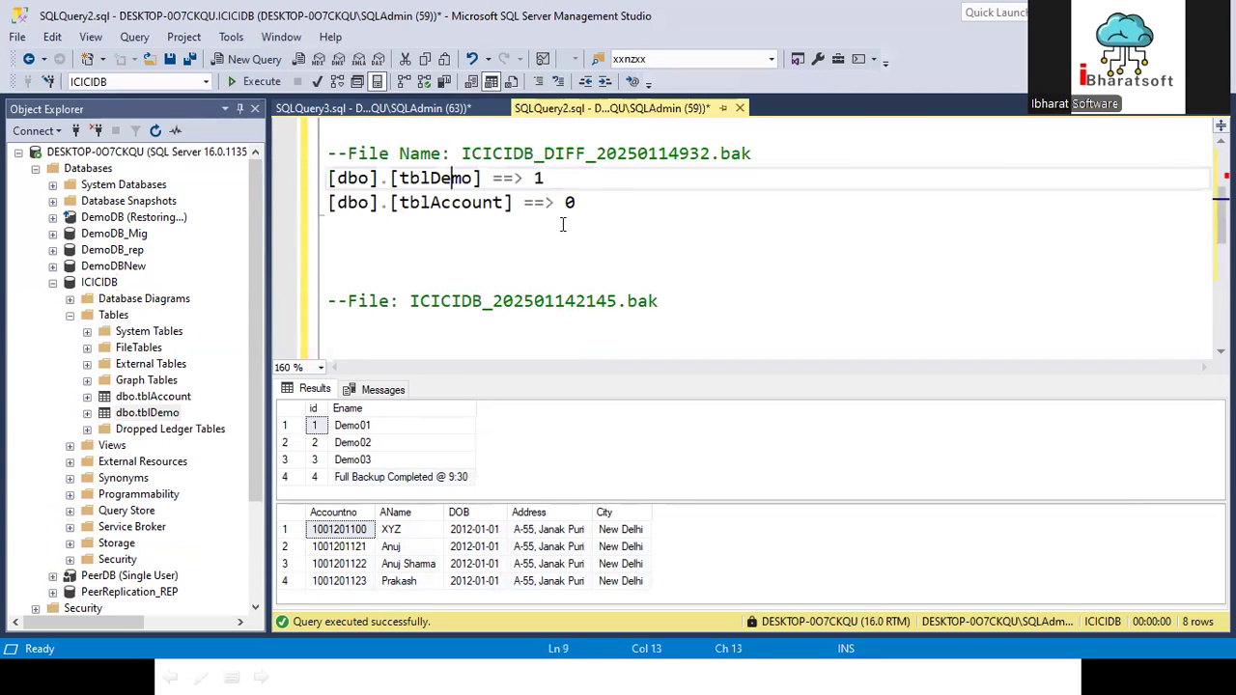
pyautogui.moveTo(576, 202); pyautogui.dragTo(328, 178)
pyautogui.hotkey('ctrl', 'c')
pyautogui.click(680, 303)
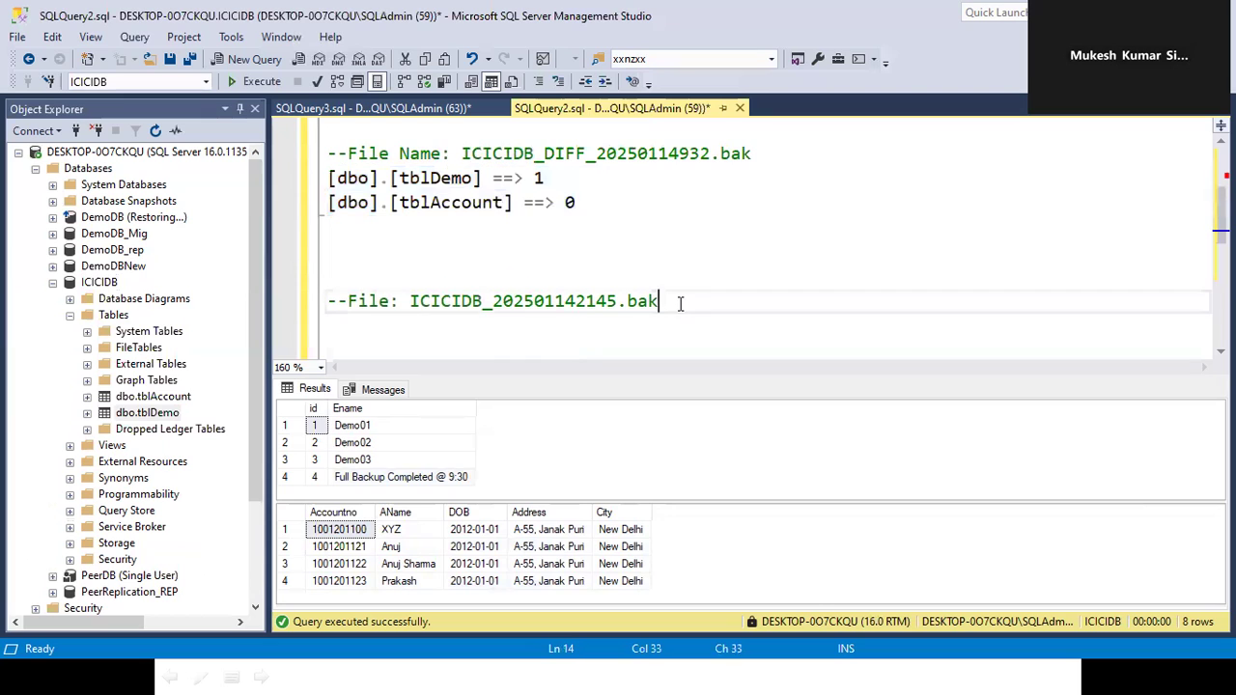
pyautogui.press('Return')
pyautogui.hotkey('ctrl', 'v')
# - Set the pasted row counts to 4 for tblDemo and 4 for tblAccount, and add empty lines below them
pyautogui.click(543, 325)
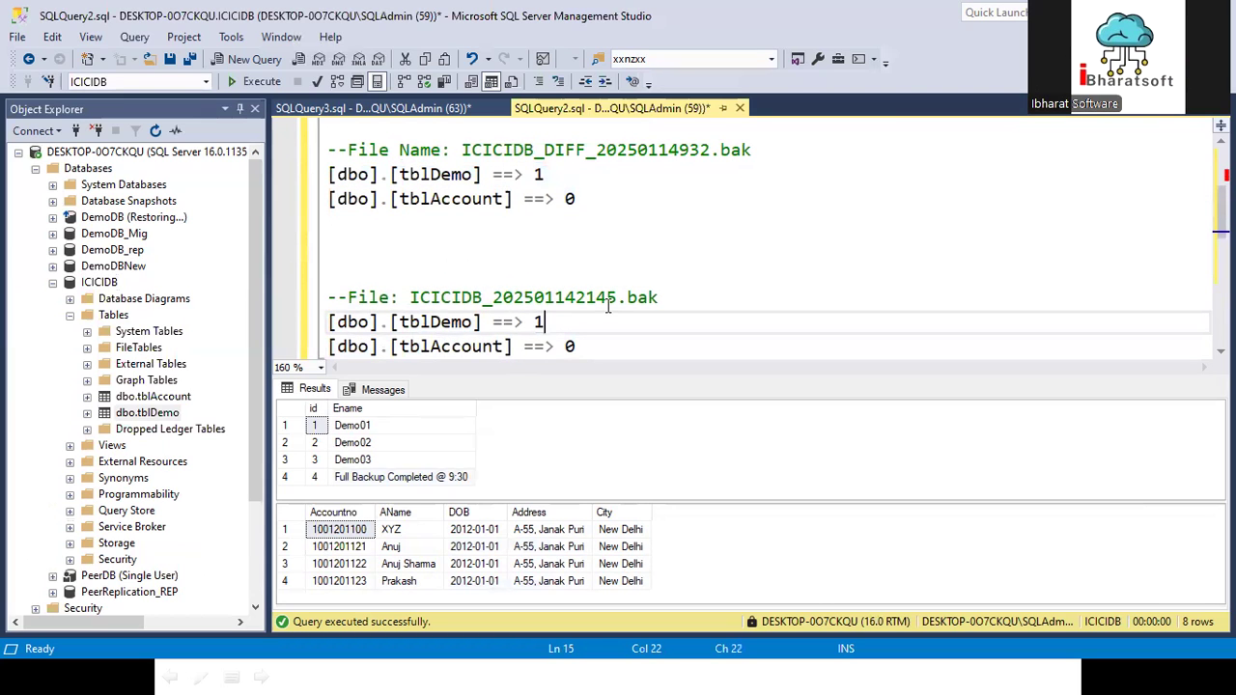
pyautogui.press('BackSpace')
pyautogui.write('4')
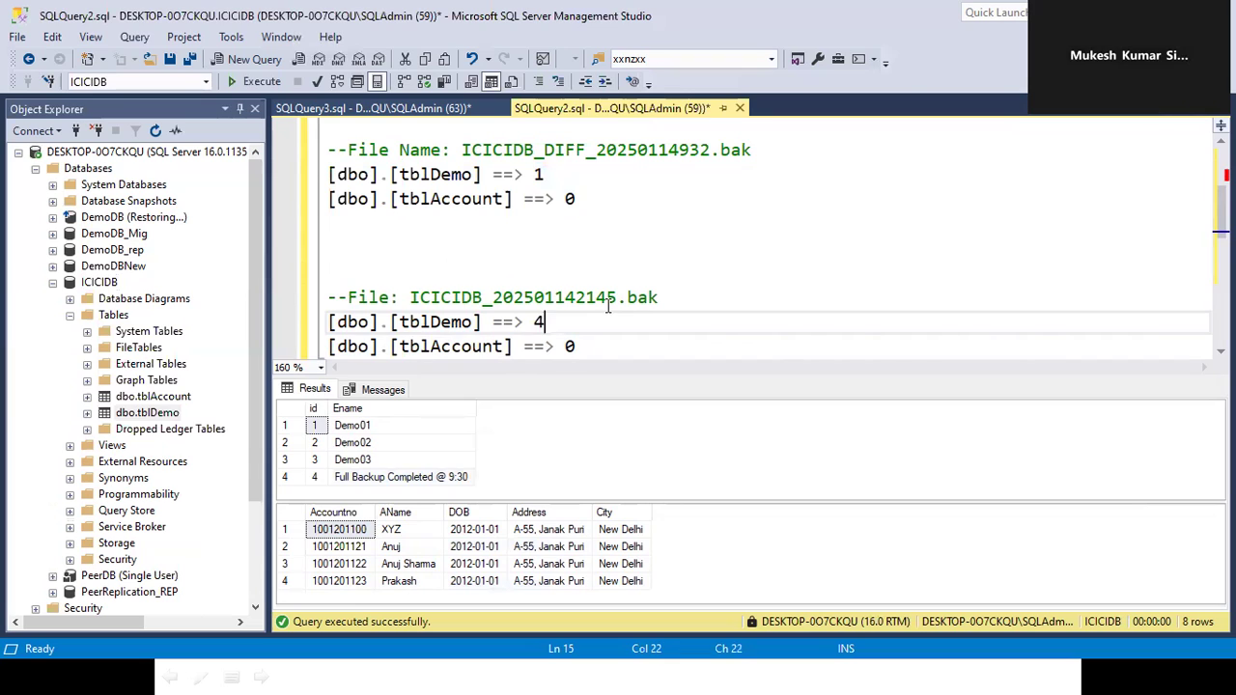
pyautogui.click(597, 348)
pyautogui.press('BackSpace')
pyautogui.write('4')
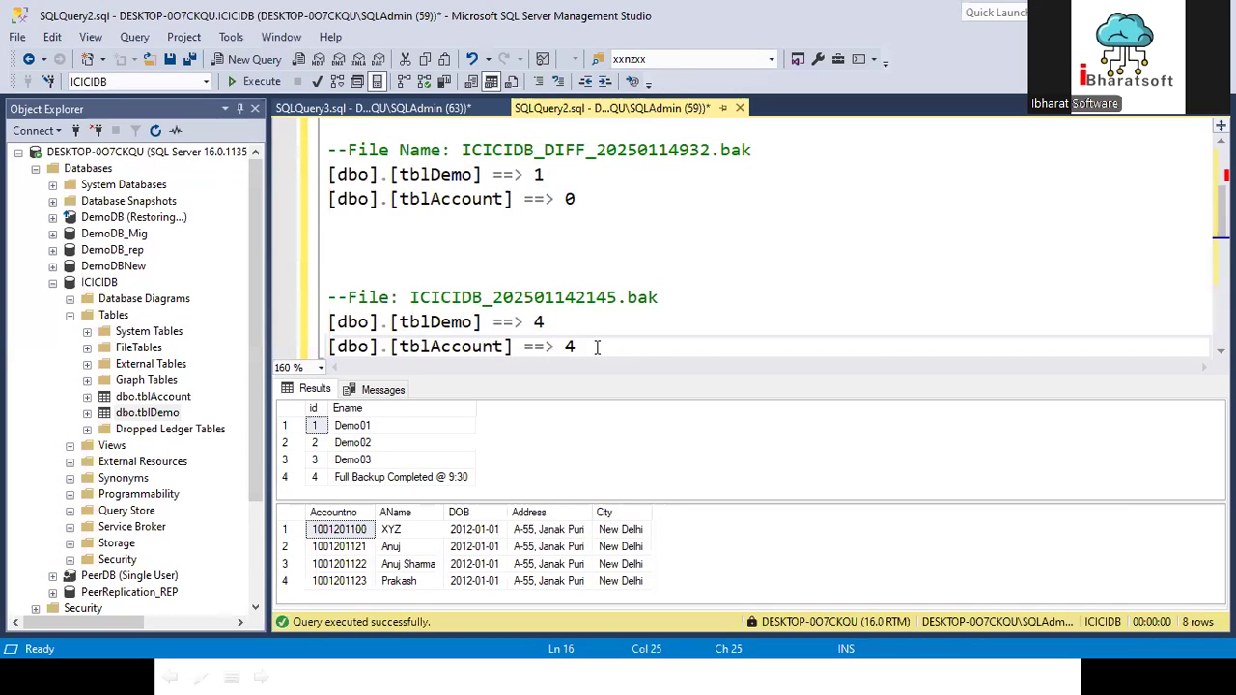
pyautogui.press('Return')
pyautogui.press('Return')
pyautogui.press('Return')
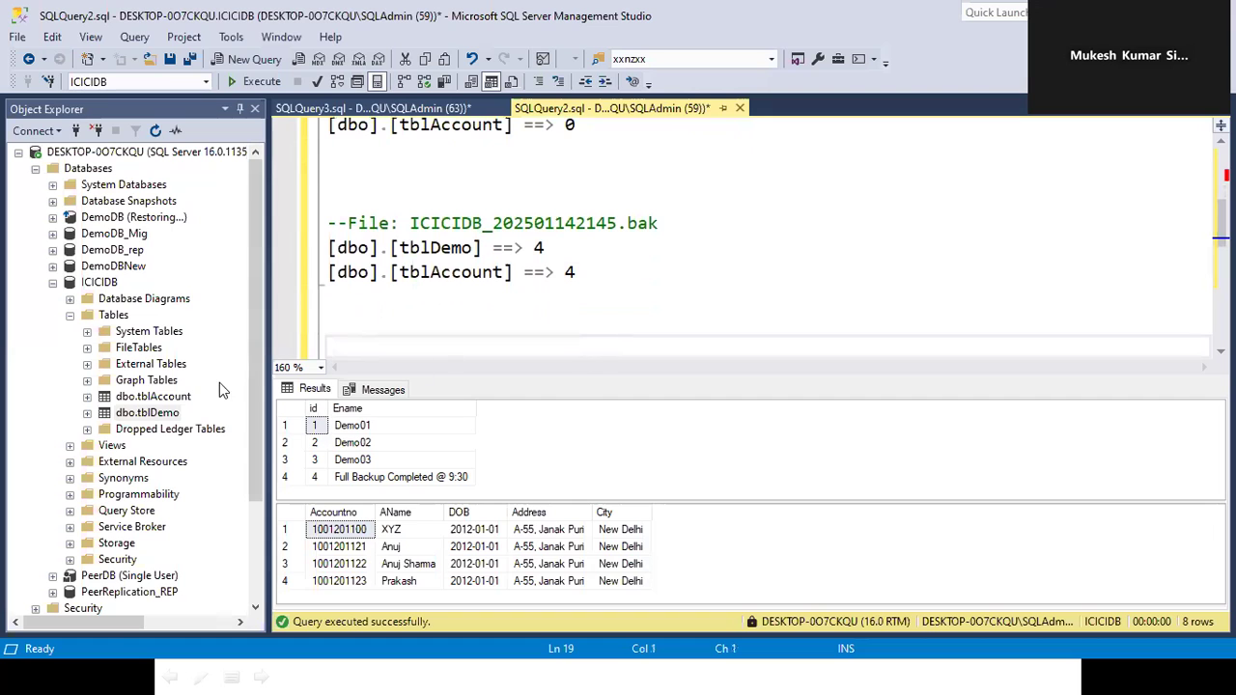
# - Open the rows of dbo.tblDemo for editing and add a row with id 5 and Ename XYZ
pyautogui.click(154, 413)
pyautogui.rightClick(154, 413)
pyautogui.press('Escape')
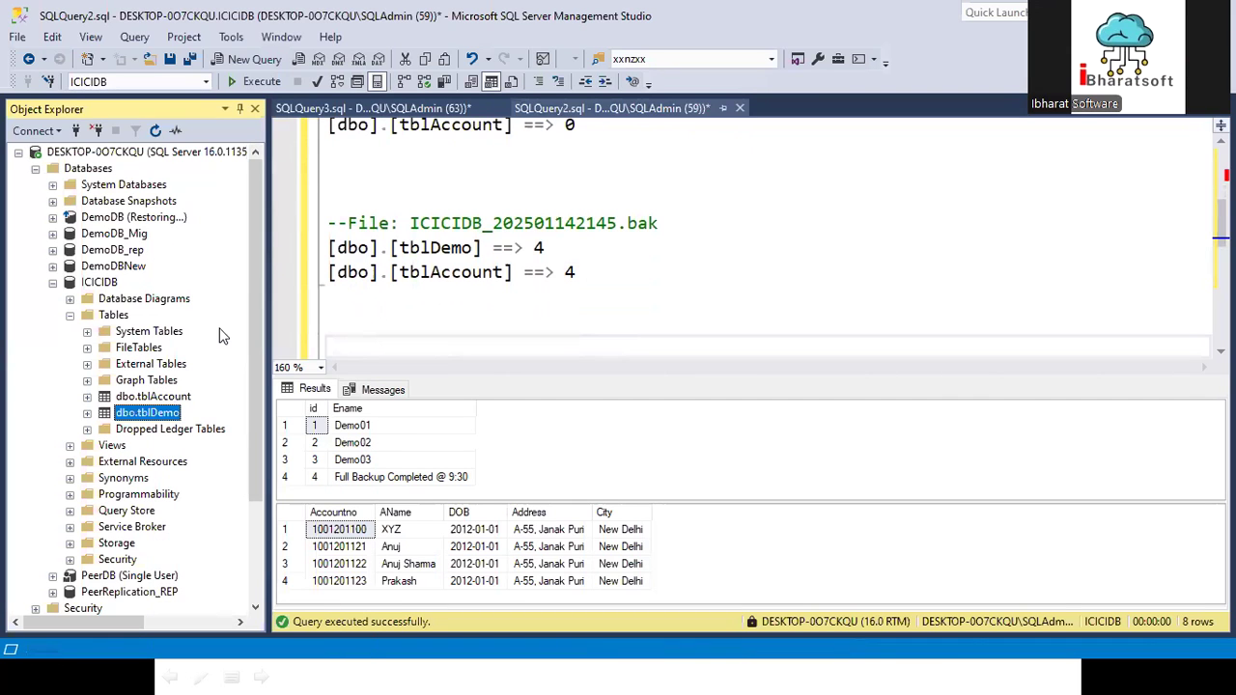
pyautogui.click(334, 225)
pyautogui.write('5')
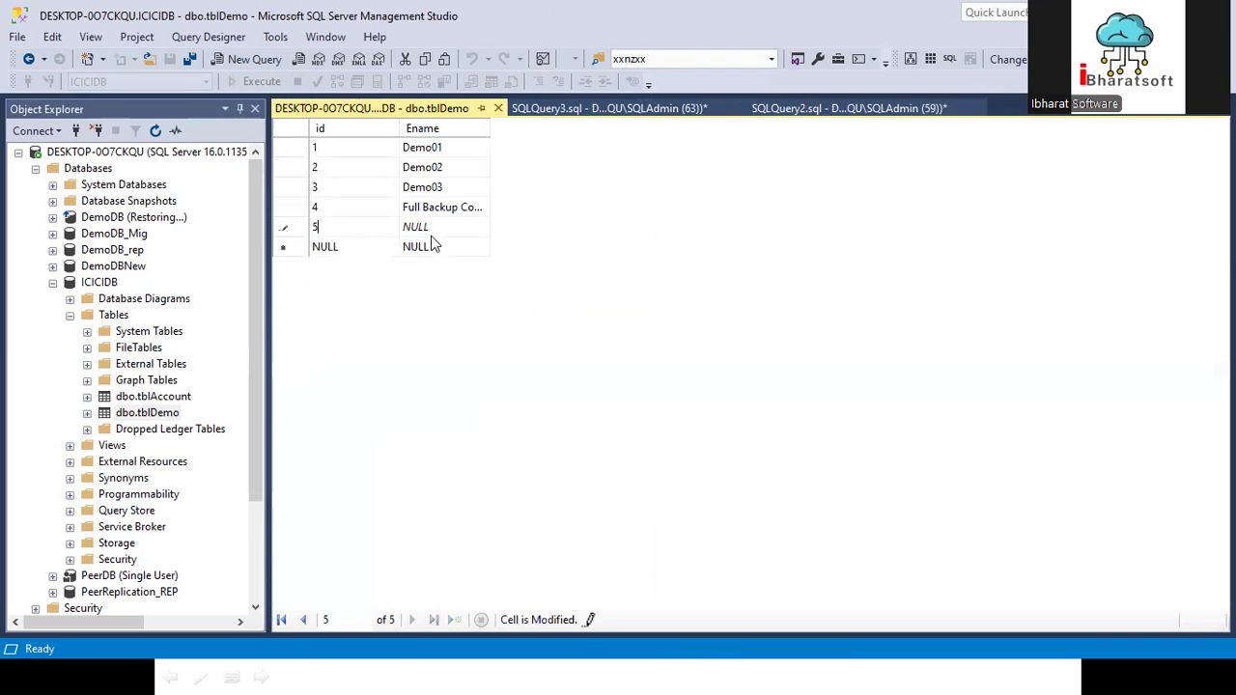
pyautogui.click(432, 229)
pyautogui.write('XY')
# - Add a row with id 6 and Ename AB to tblDemo and close the table's editing window
pyautogui.click(350, 248)
pyautogui.write('6')
pyautogui.click(403, 253)
pyautogui.write('AB')
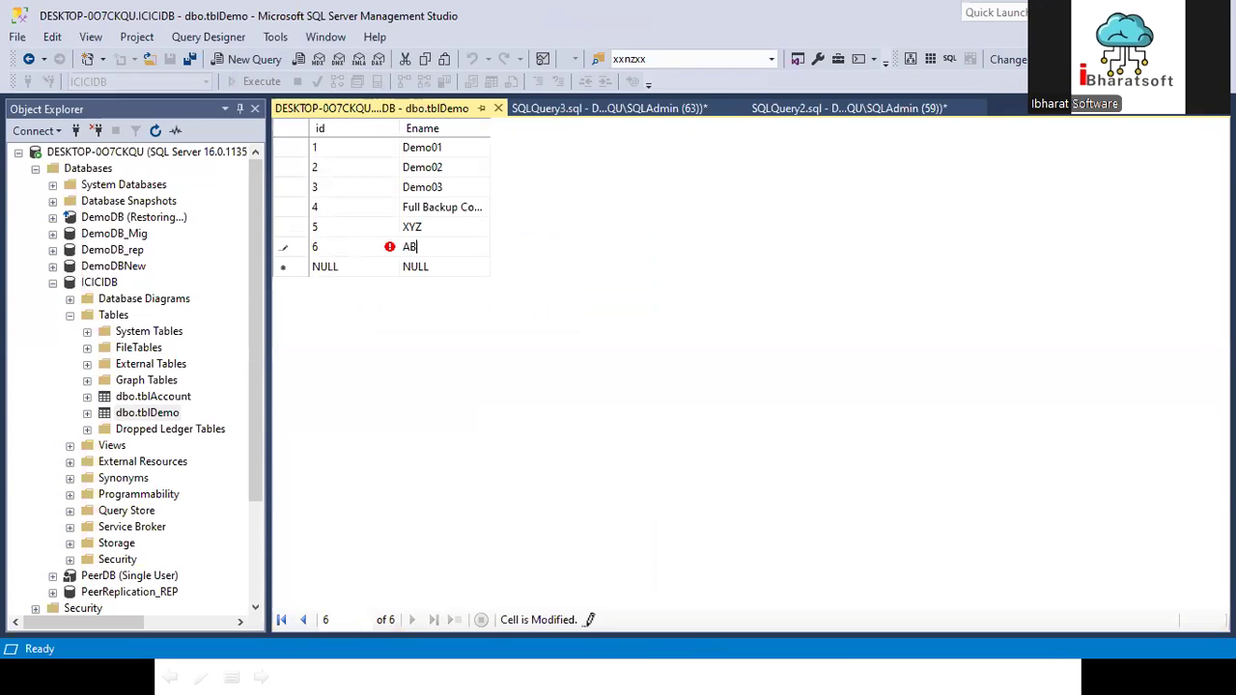
pyautogui.click(434, 265)
pyautogui.click(499, 109)
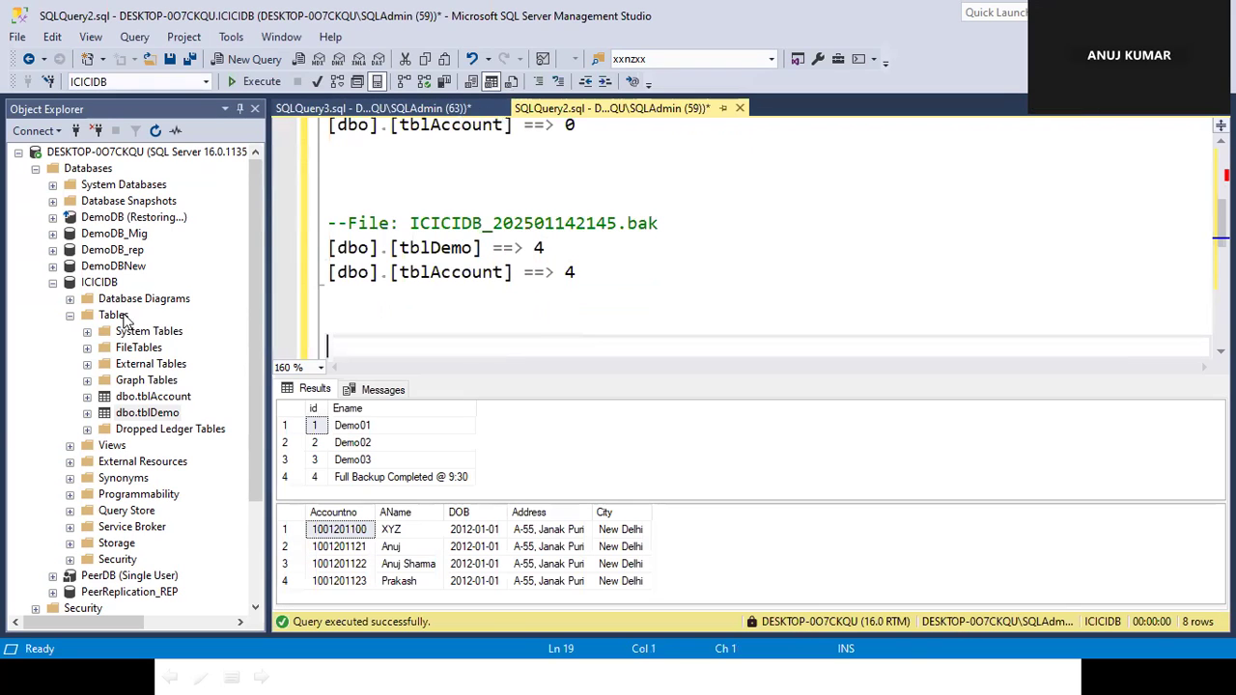
# - Start a new table in ICICIDB and define its first column as ID with data type int
pyautogui.rightClick(124, 320)
pyautogui.moveTo(173, 334)
pyautogui.click(309, 329)
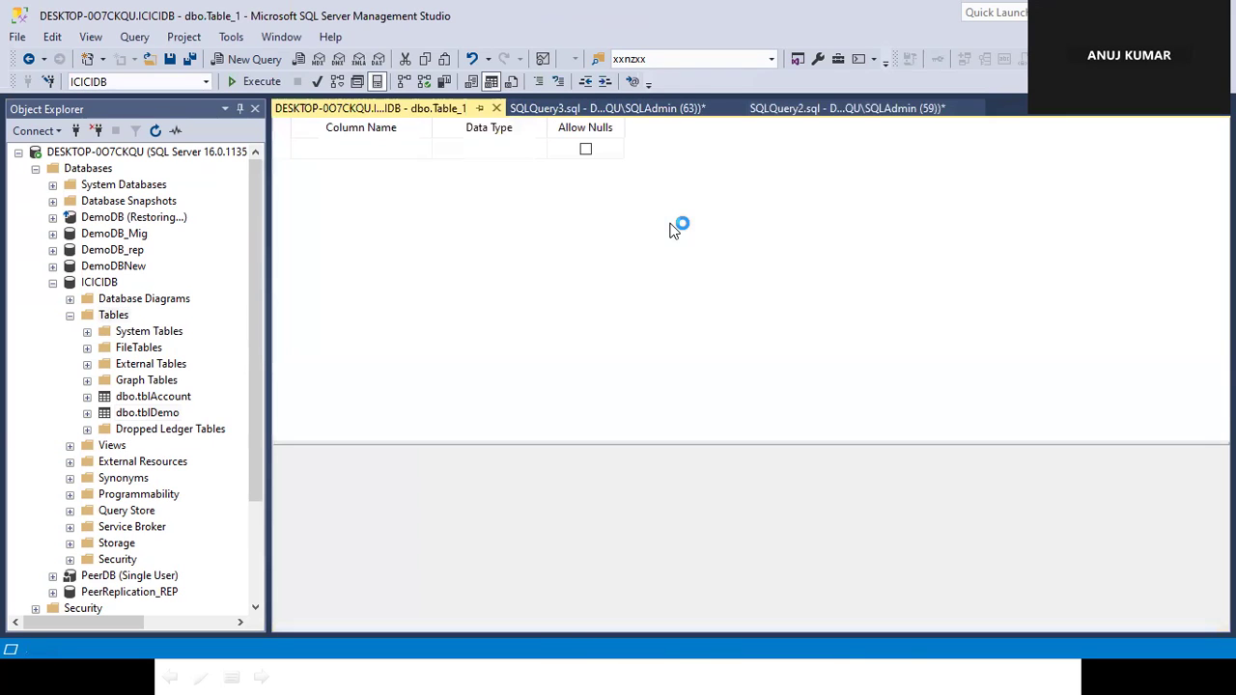
pyautogui.write('ID')
pyautogui.press('Tab')
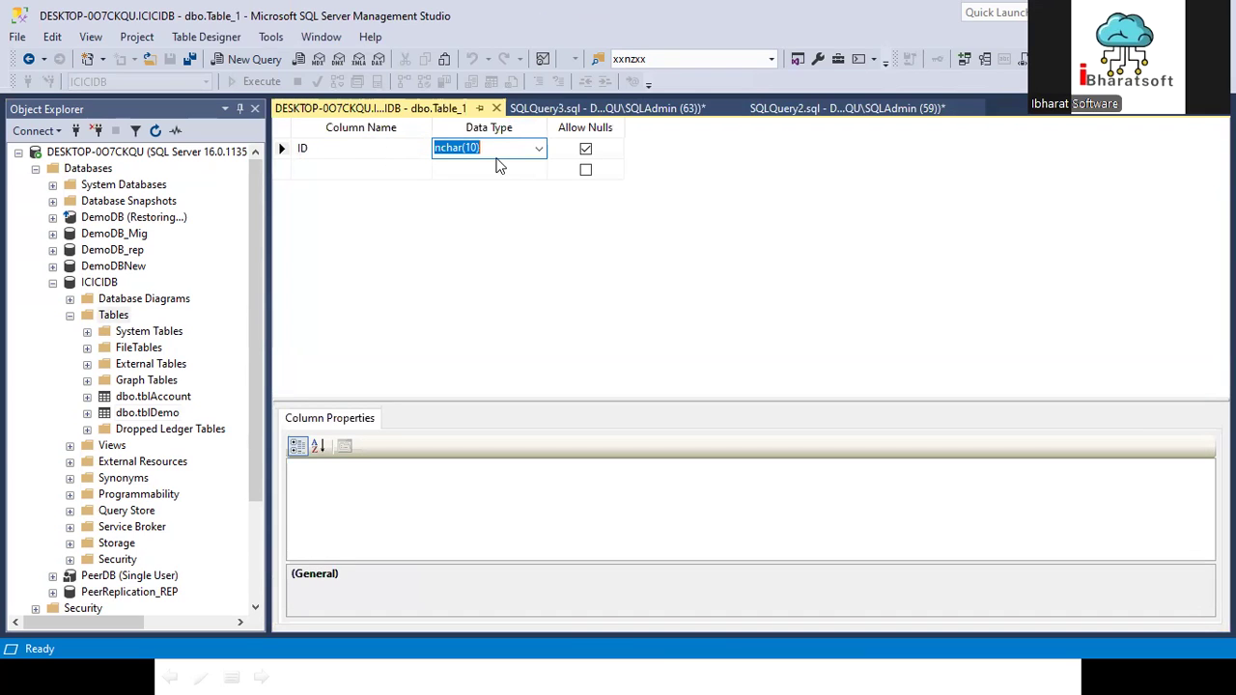
pyautogui.press('Tab')
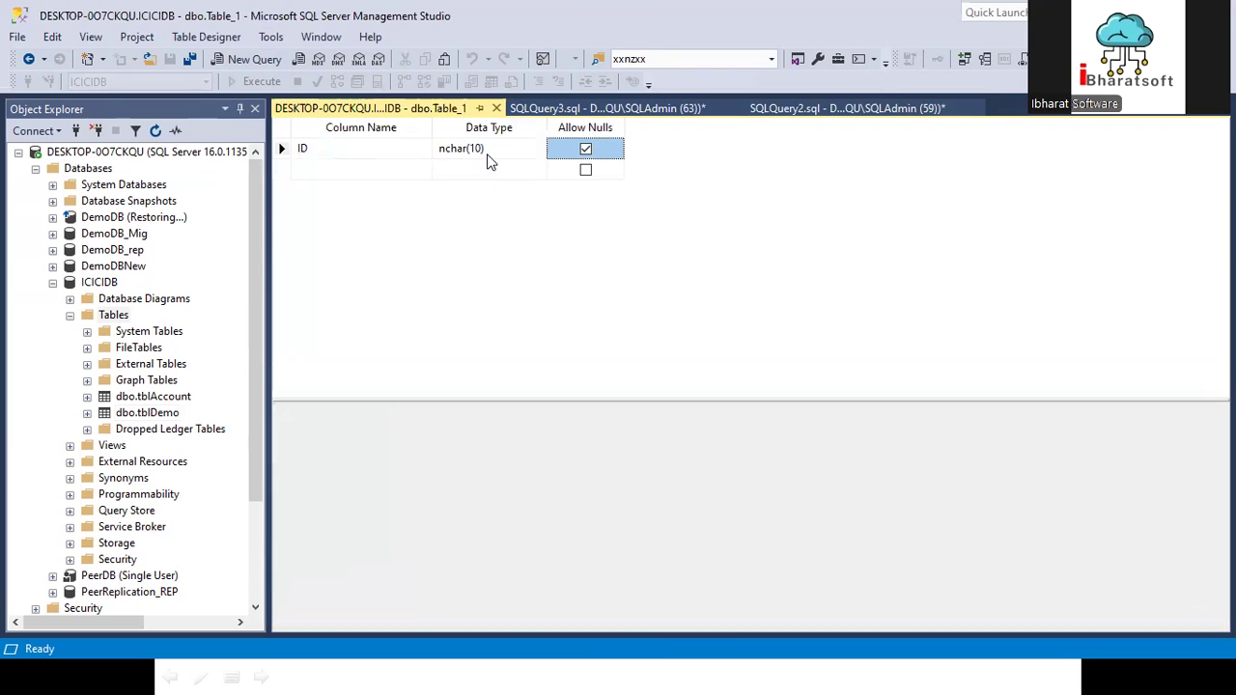
pyautogui.click(486, 151)
pyautogui.write('int')
pyautogui.press('Down')
# - Add a second column named Ename with data type varchar(50) to the new table
pyautogui.click(336, 169)
pyautogui.write('Ename')
pyautogui.press('Tab')
pyautogui.write('varch')
pyautogui.press('Down')
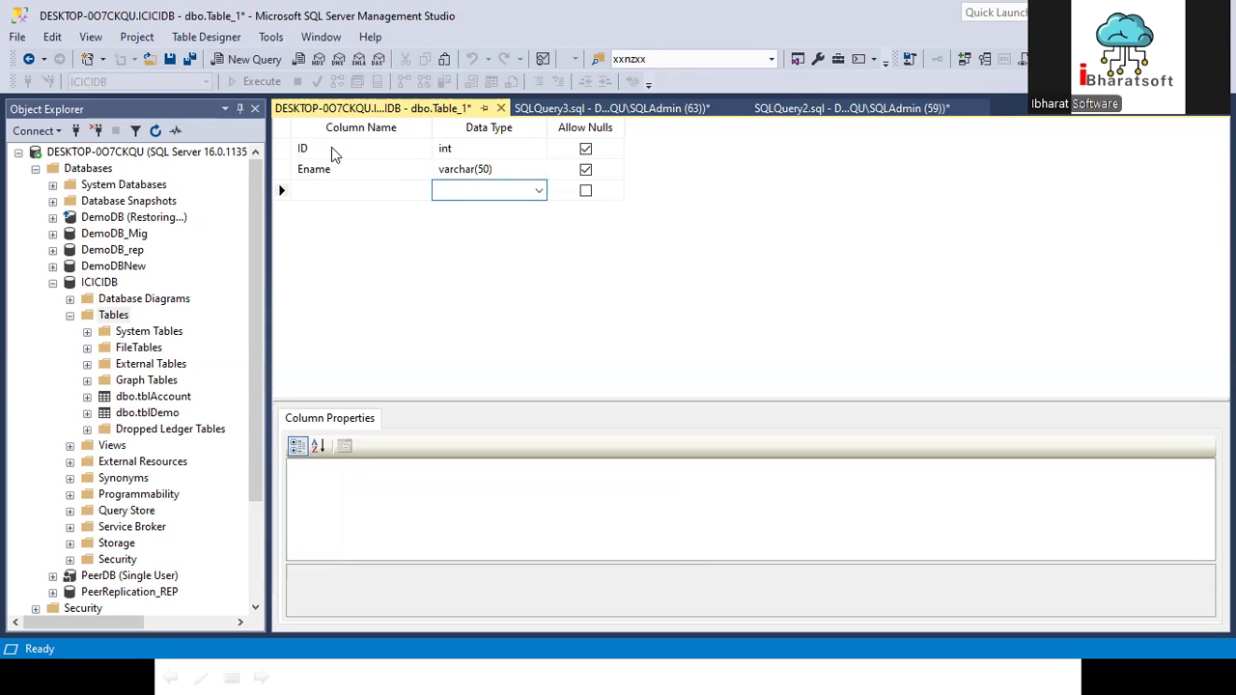
# - Close the table design, saving the table as tblDemo02, and refresh the list of ICICIDB tables
pyautogui.click(500, 108)
pyautogui.click(591, 445)
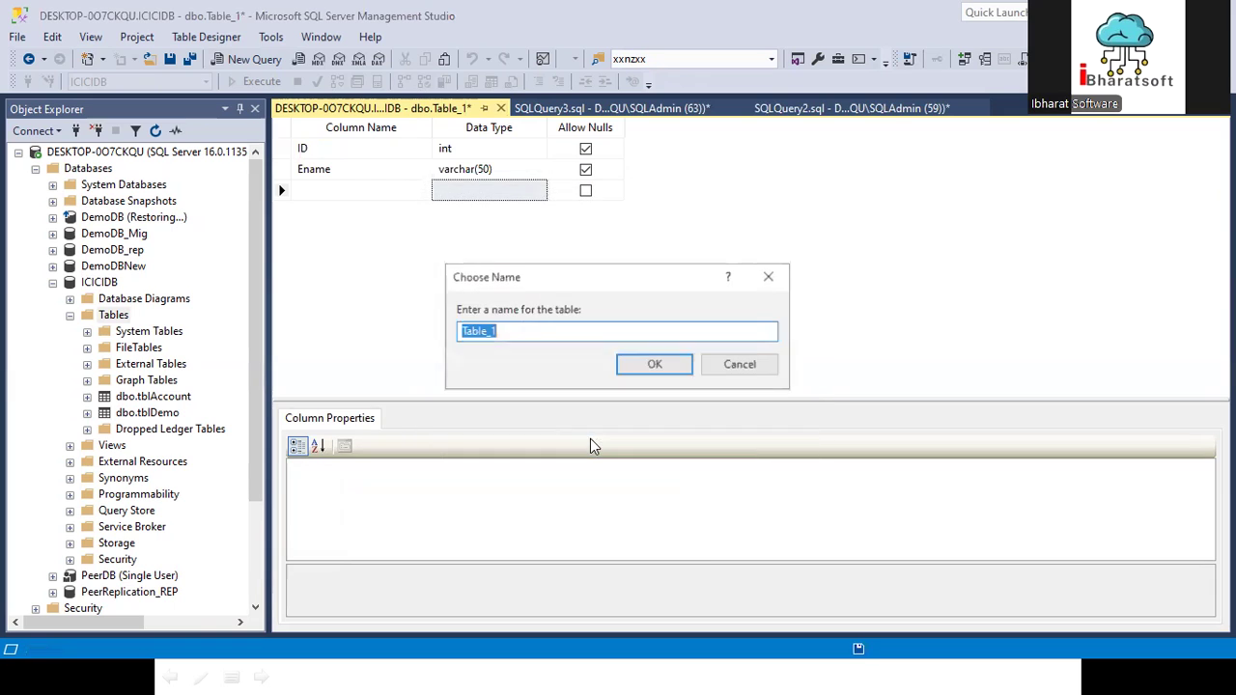
pyautogui.write('tblDemo02')
pyautogui.press('Return')
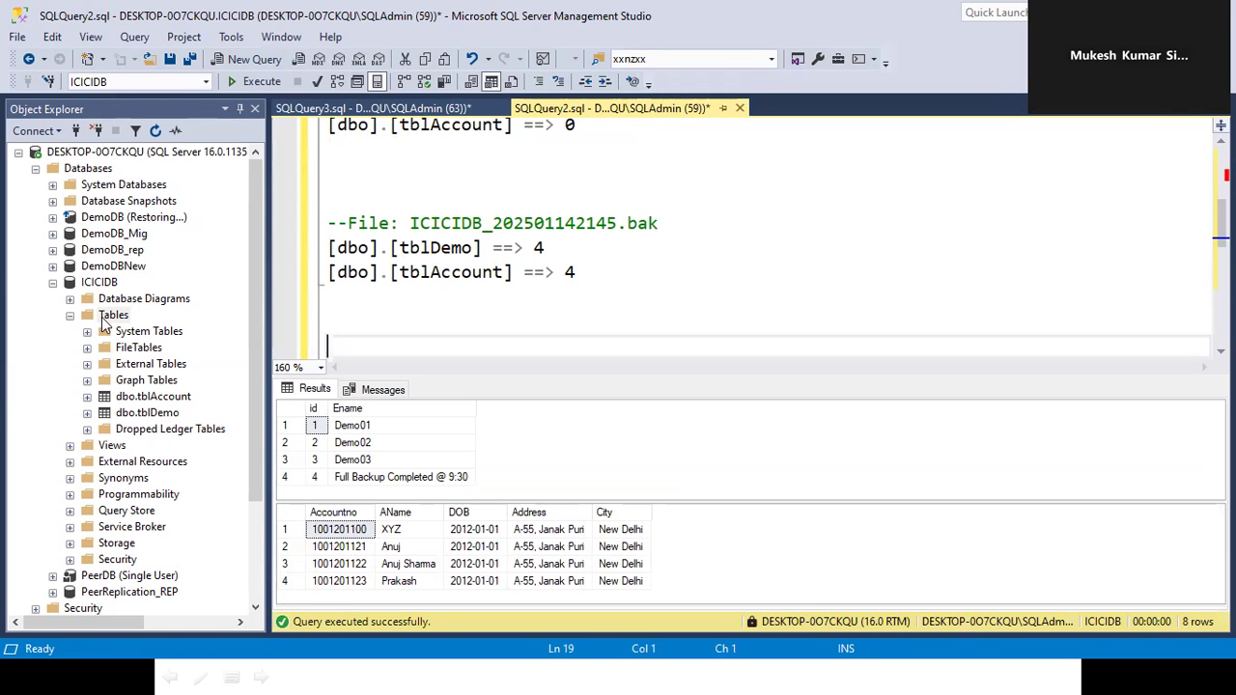
pyautogui.click(106, 317)
pyautogui.click(155, 130)
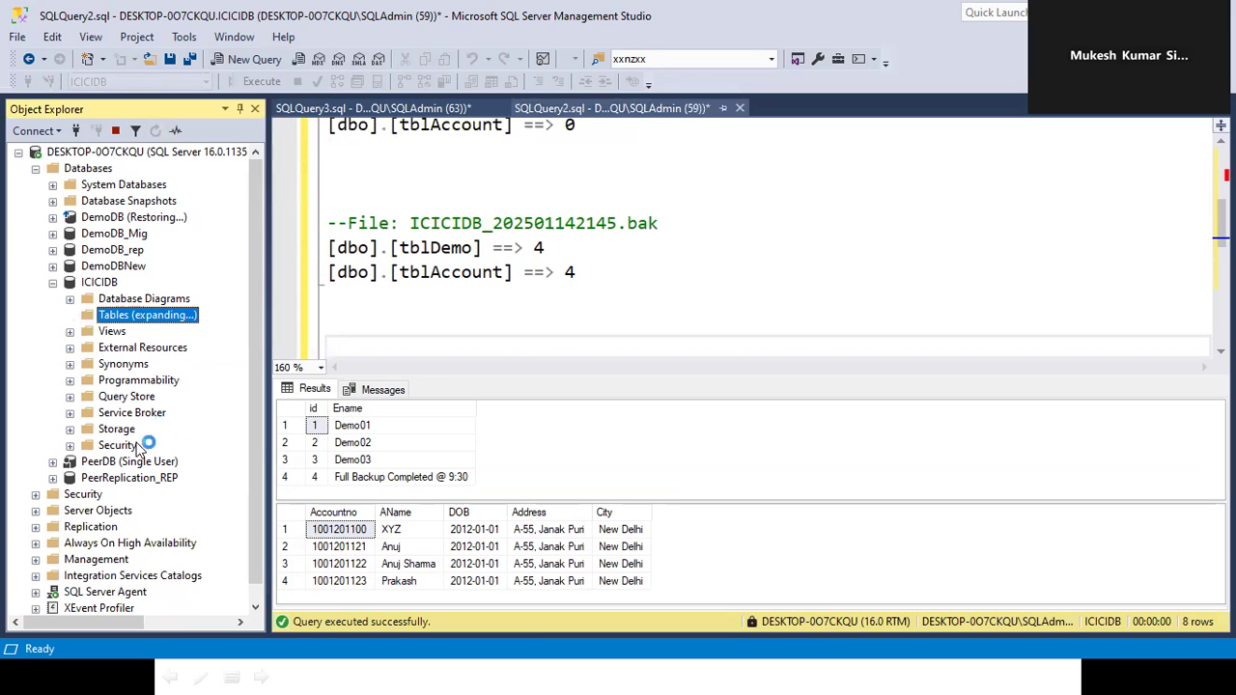
# - Open dbo.tblDemo02 for editing, add a row with ID 1 and Ename ABC, and close the table
pyautogui.click(160, 432)
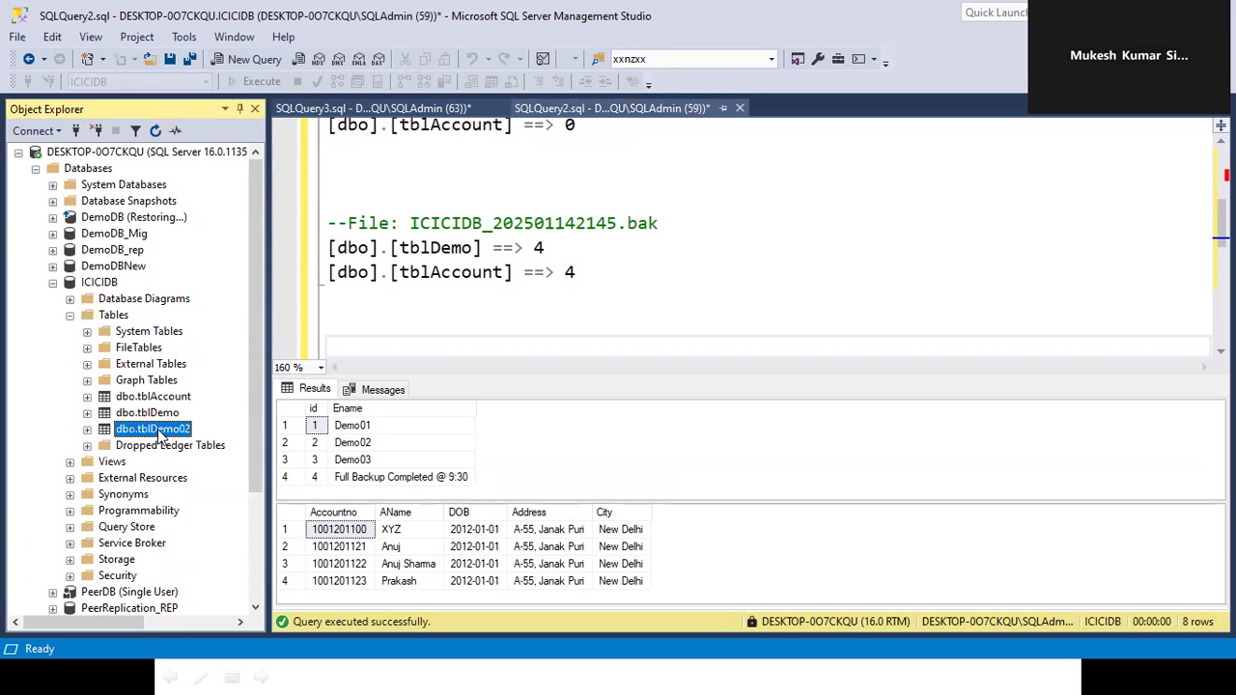
pyautogui.rightClick(160, 433)
pyautogui.click(218, 326)
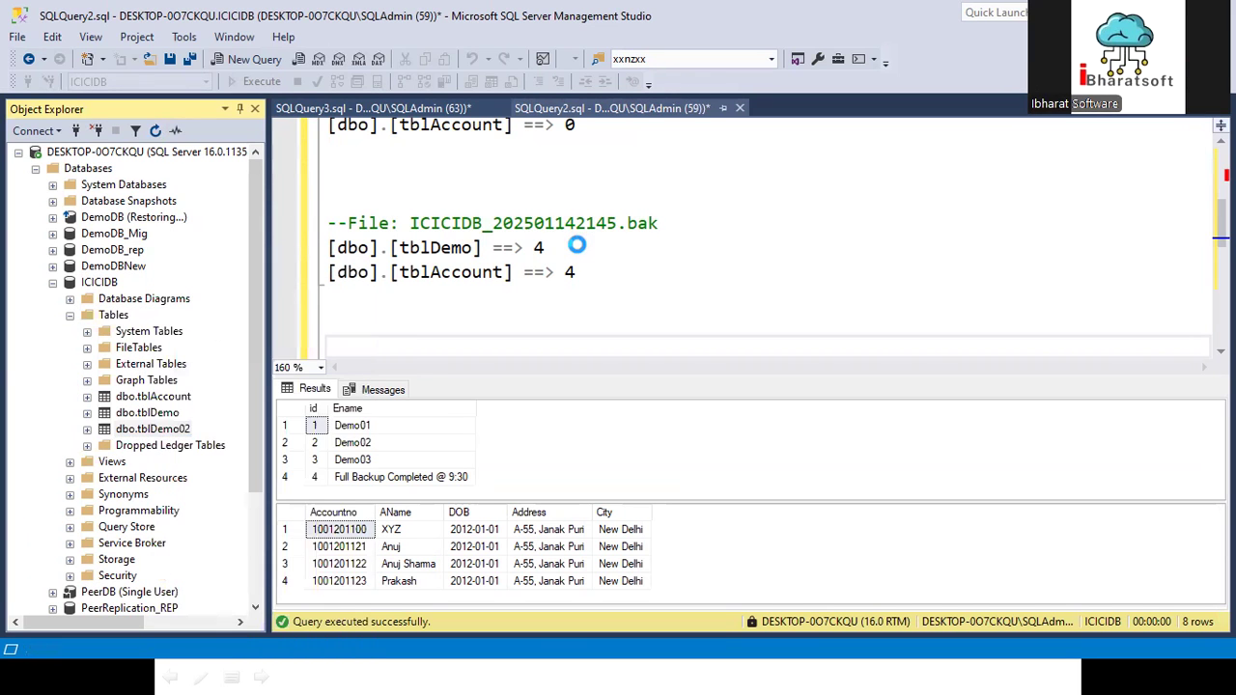
pyautogui.write('1')
pyautogui.click(428, 145)
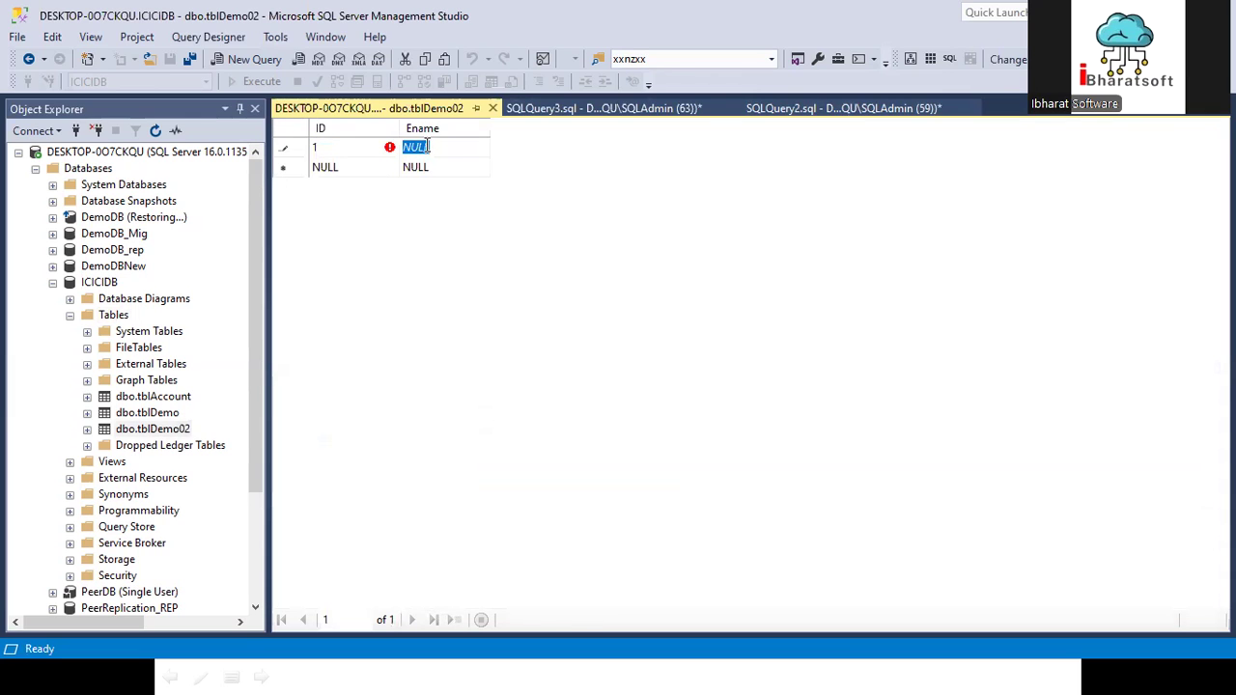
pyautogui.write('ABC')
pyautogui.press('Return')
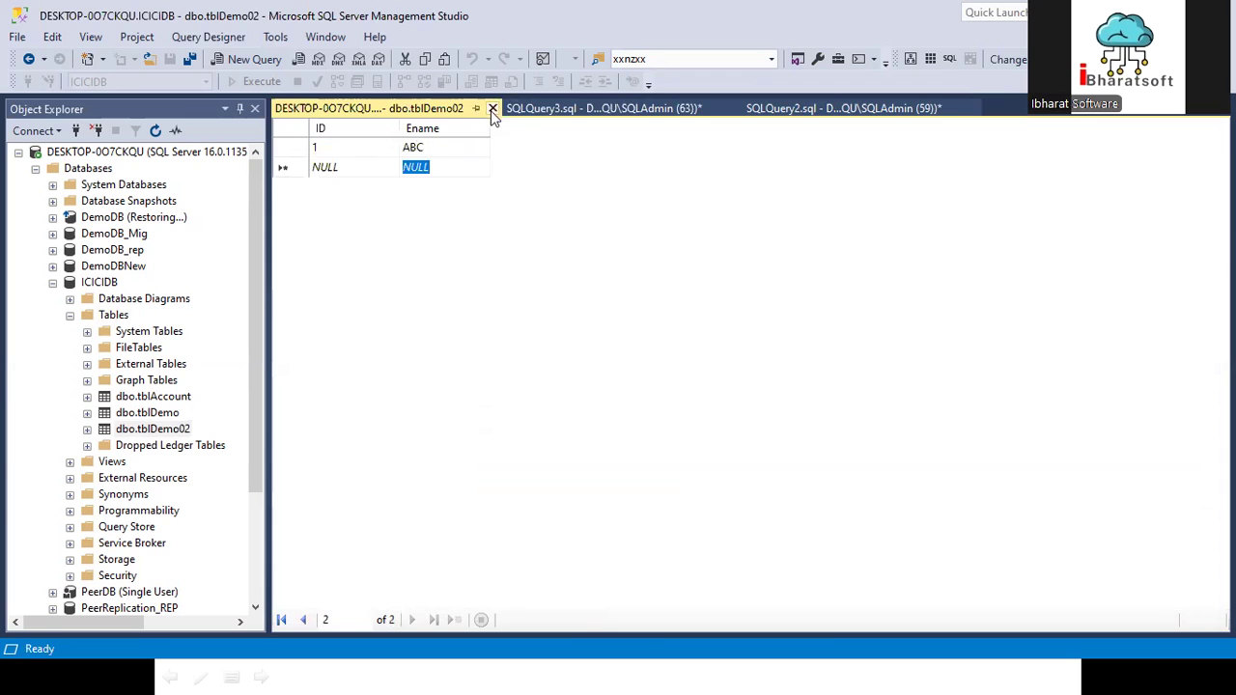
pyautogui.click(493, 108)
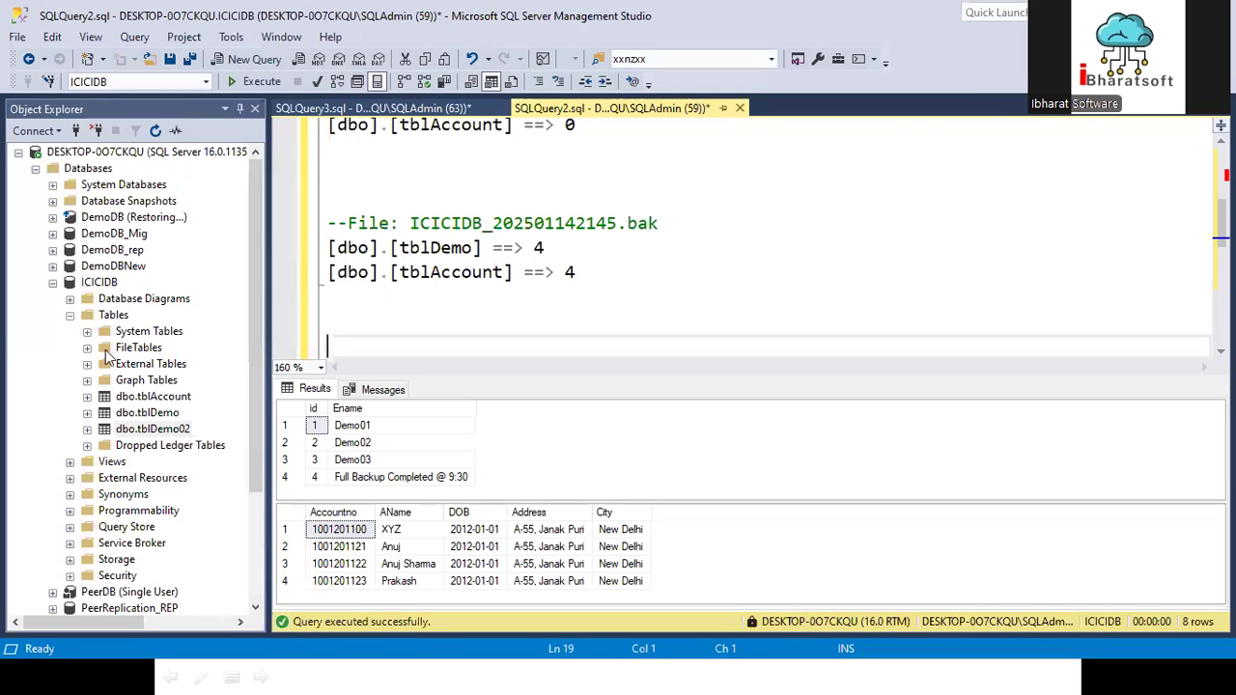
# - Open the backup dialog for ICICIDB and set the backup type to Differential
pyautogui.rightClick(107, 283)
pyautogui.moveTo(230, 364)
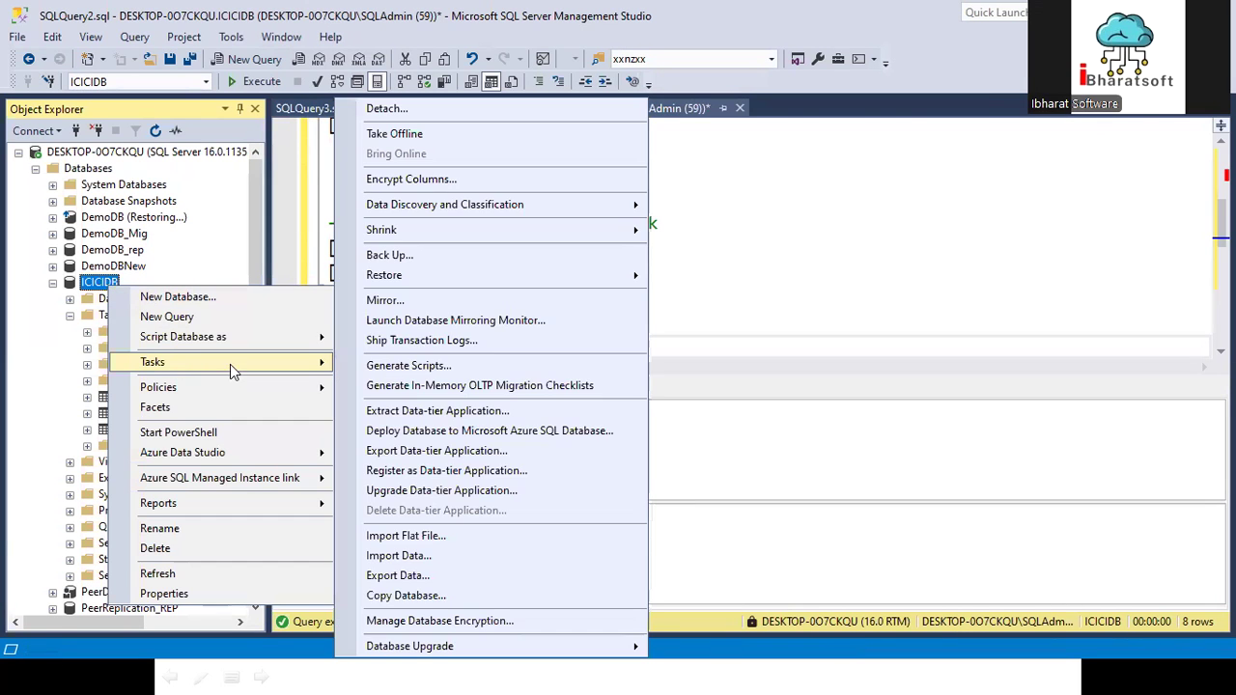
pyautogui.click(396, 255)
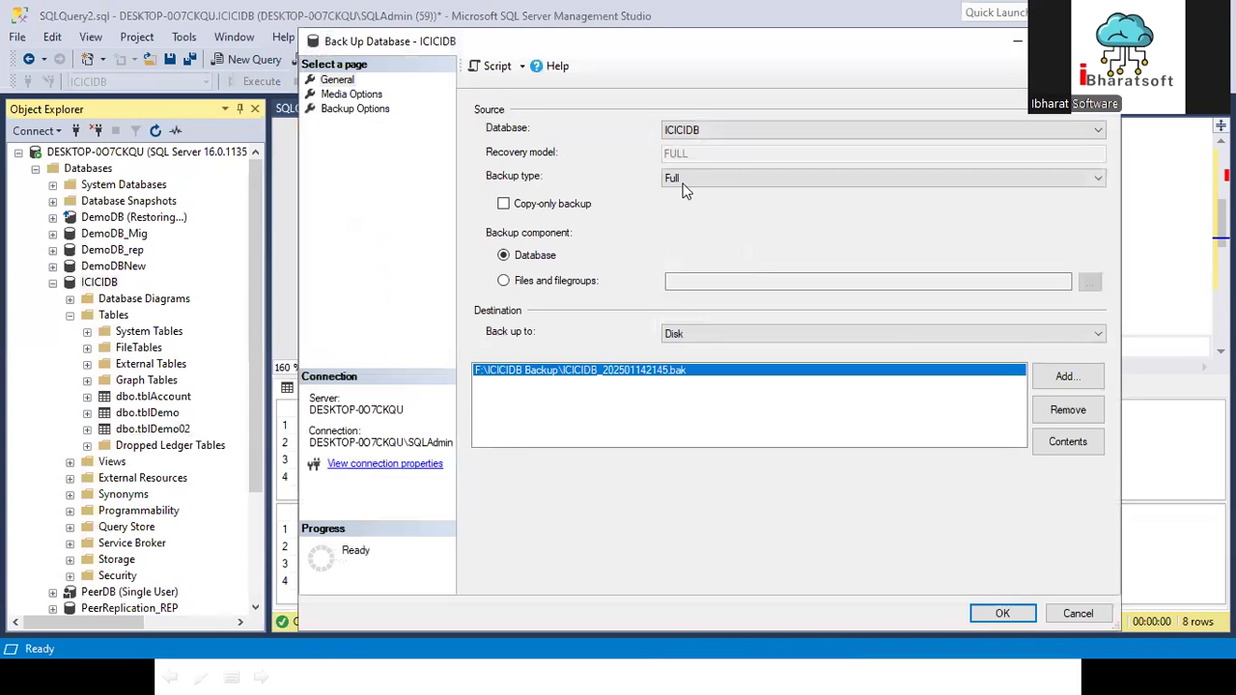
pyautogui.click(684, 182)
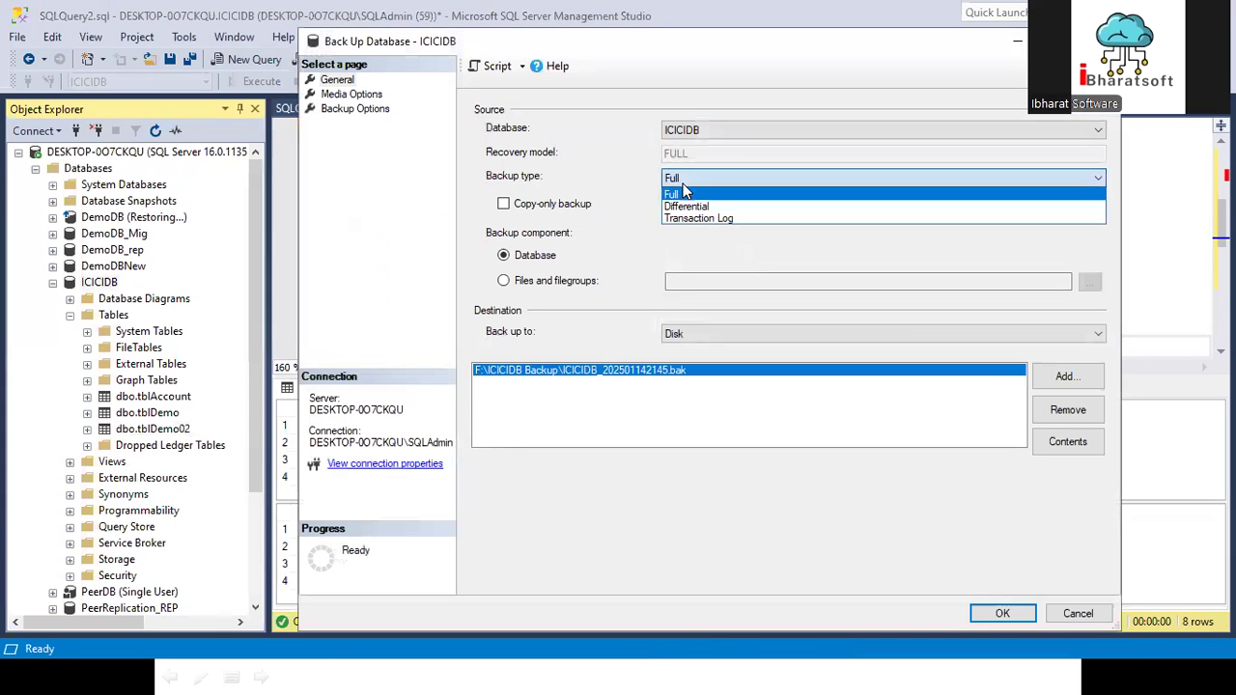
pyautogui.click(686, 206)
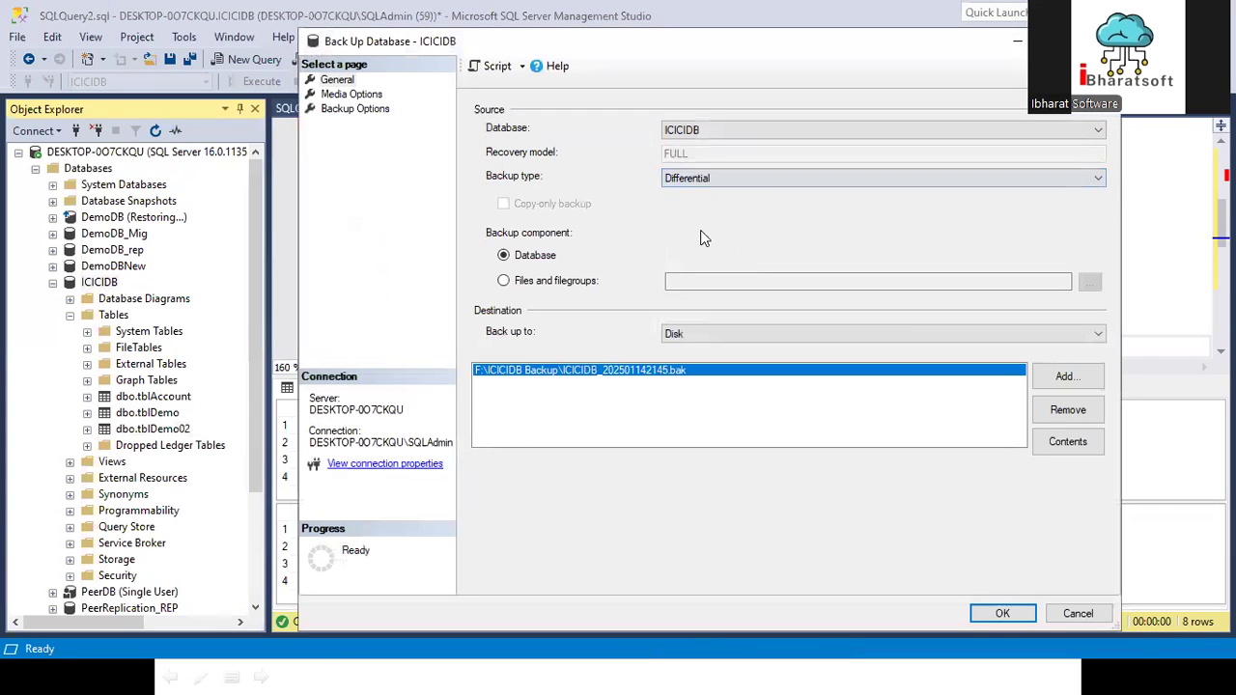
# - Remove the existing backup destination and browse to F:\ICICIDB Backup for a new disk destination
pyautogui.click(1065, 409)
pyautogui.click(1069, 378)
pyautogui.click(770, 338)
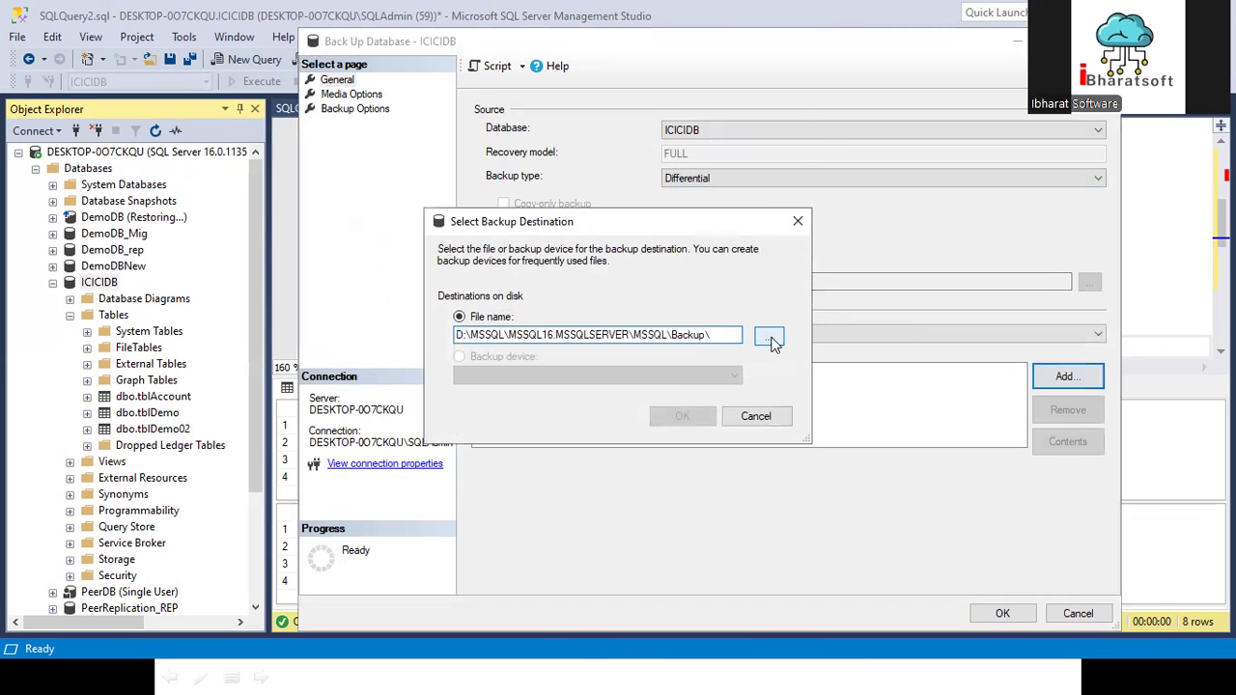
pyautogui.click(452, 132)
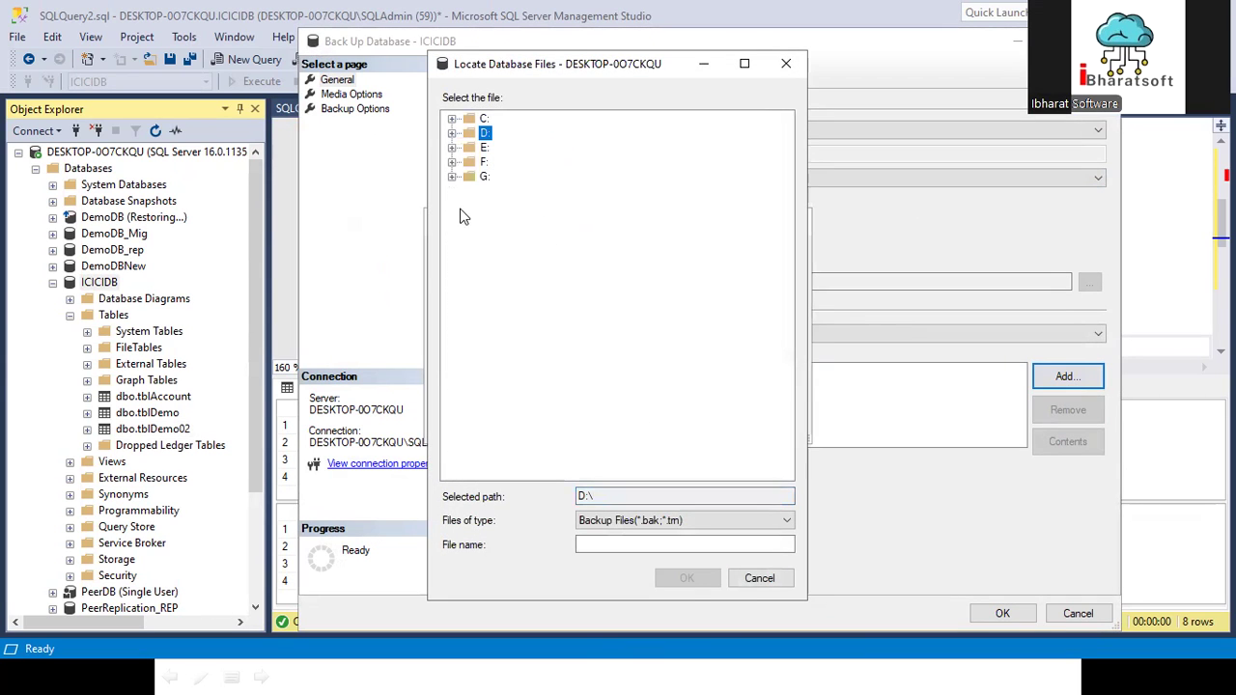
pyautogui.click(452, 162)
pyautogui.click(567, 336)
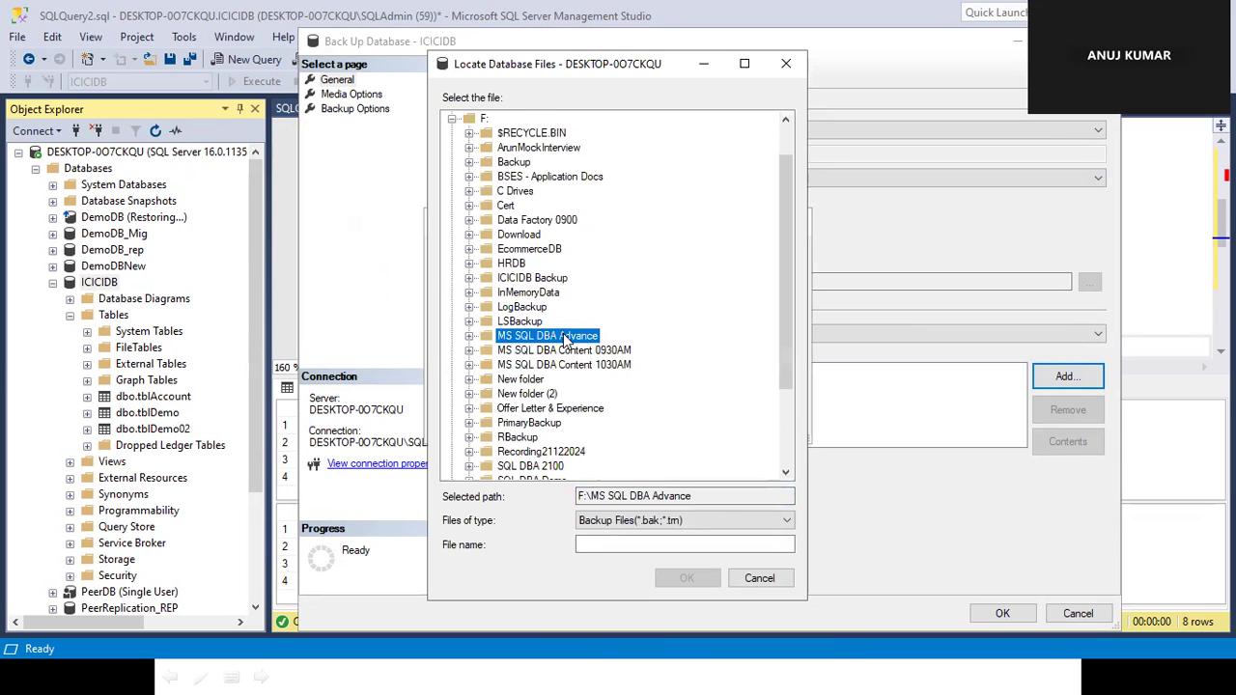
pyautogui.scroll(-1, 567, 340)
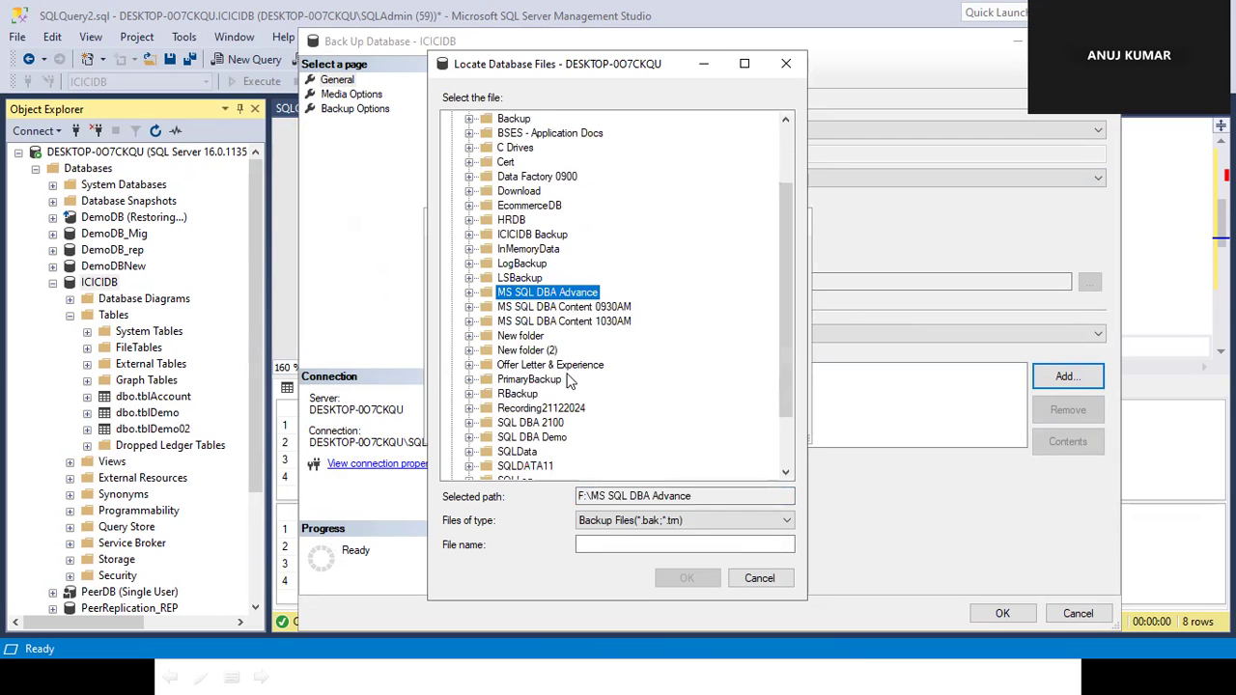
pyautogui.doubleClick(521, 236)
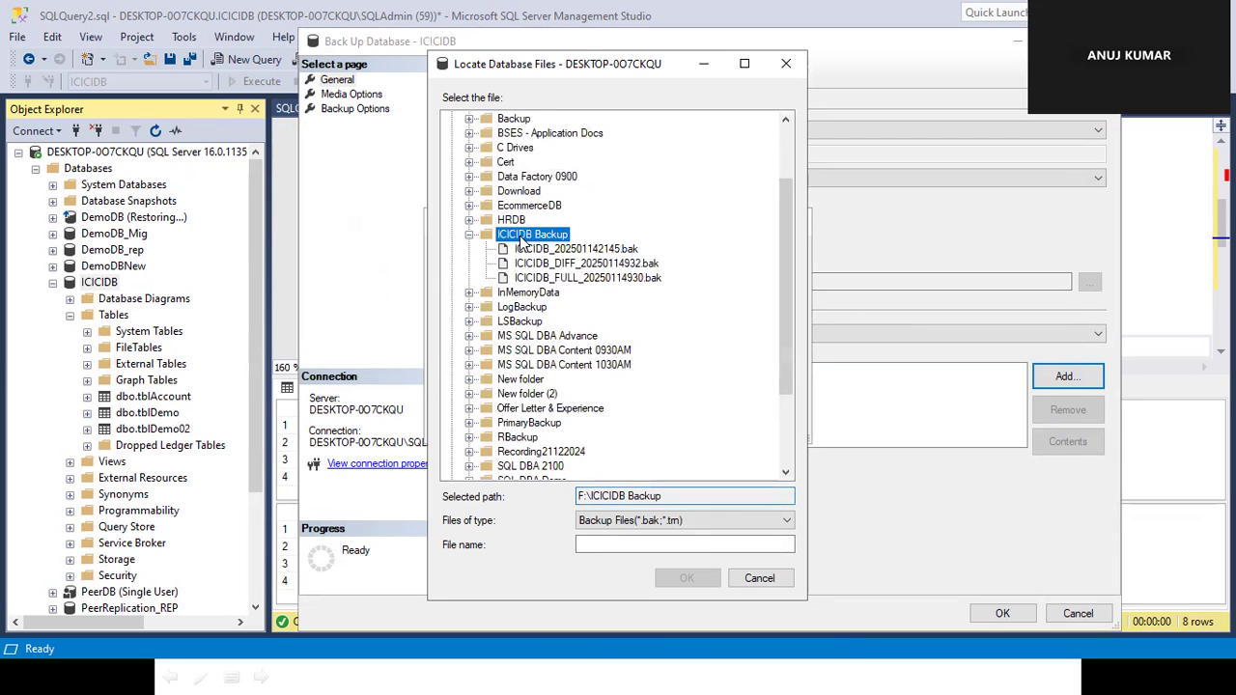
# - Name the new backup file ICICIDB_DIFF_202501142150.bak, based on the existing ICICIDB_202501142145.bak name, and accept it
pyautogui.click(587, 277)
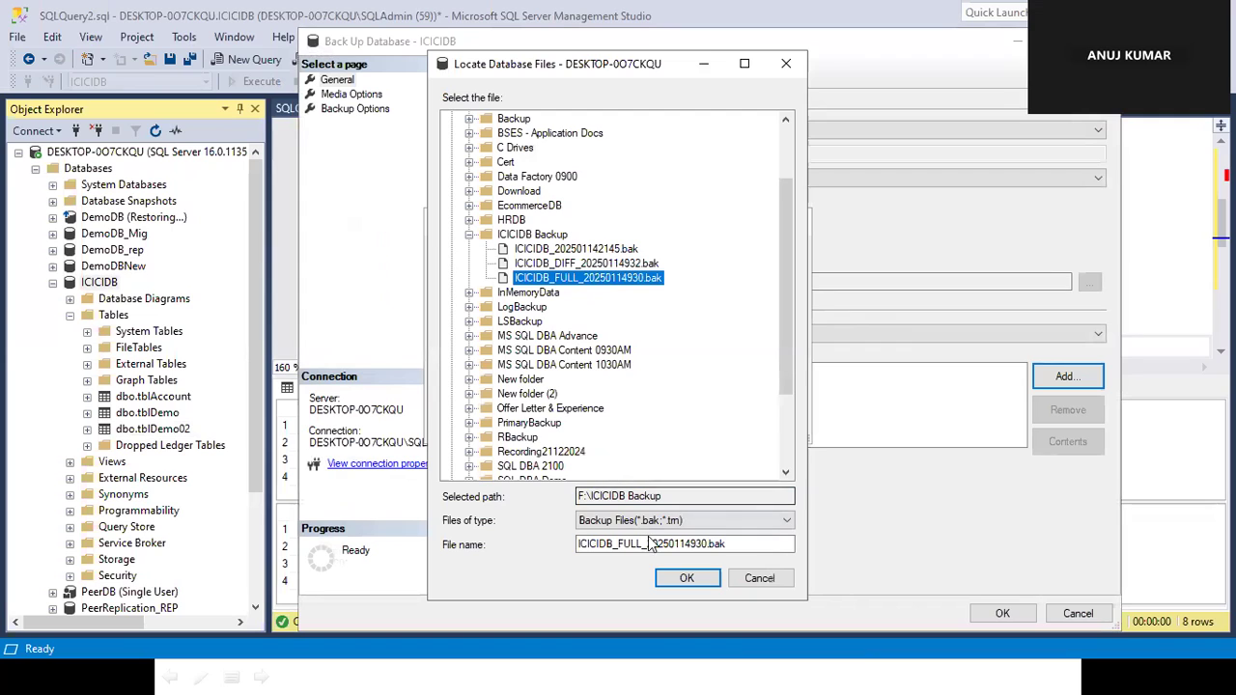
pyautogui.click(580, 249)
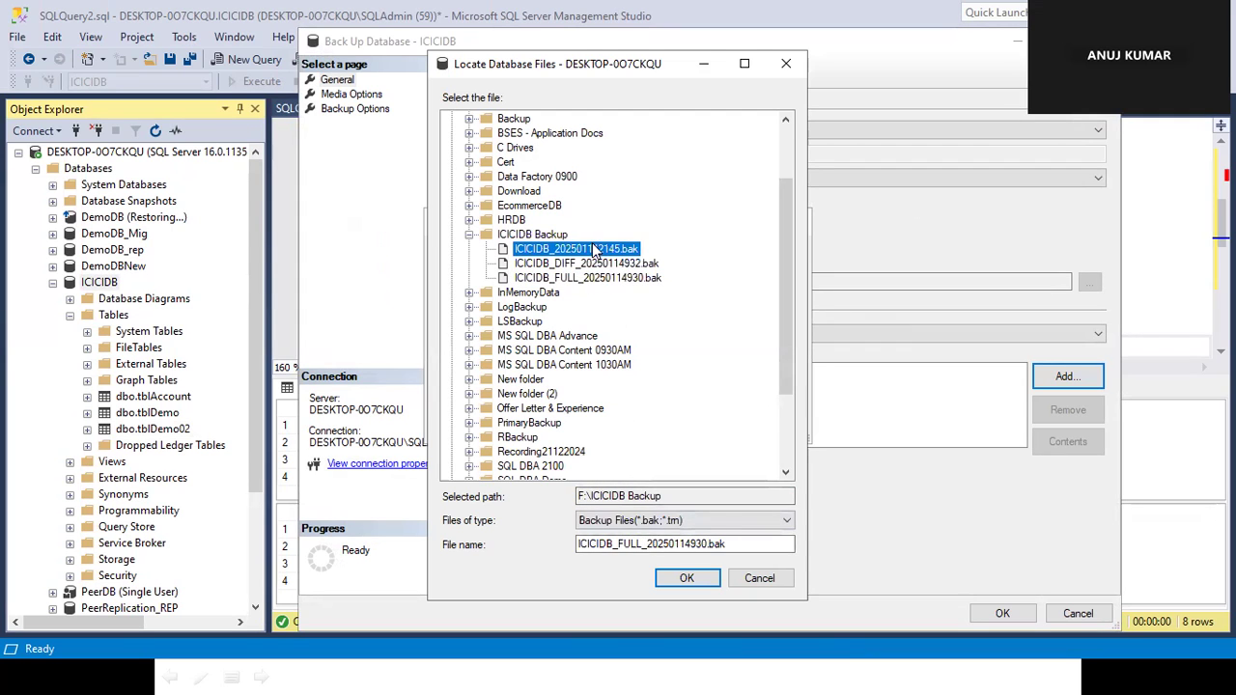
pyautogui.click(620, 544)
pyautogui.write('DIFF_')
pyautogui.press('BackSpace')
pyautogui.write('_')
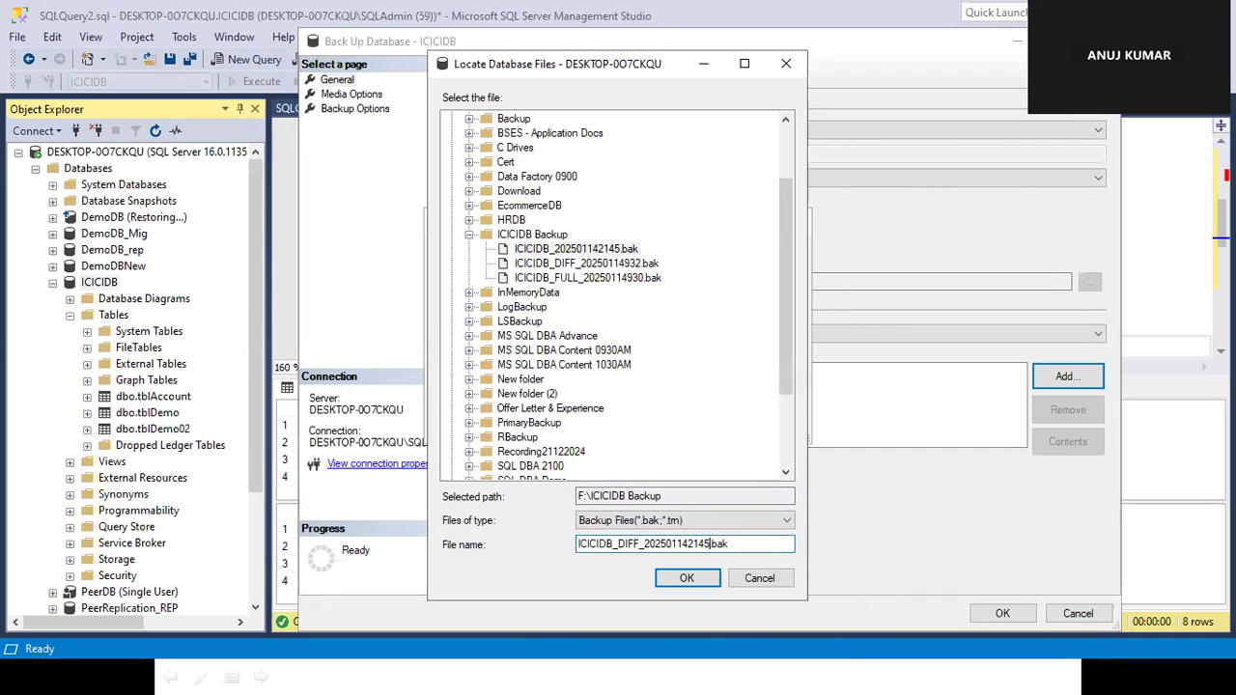
pyautogui.click(711, 545)
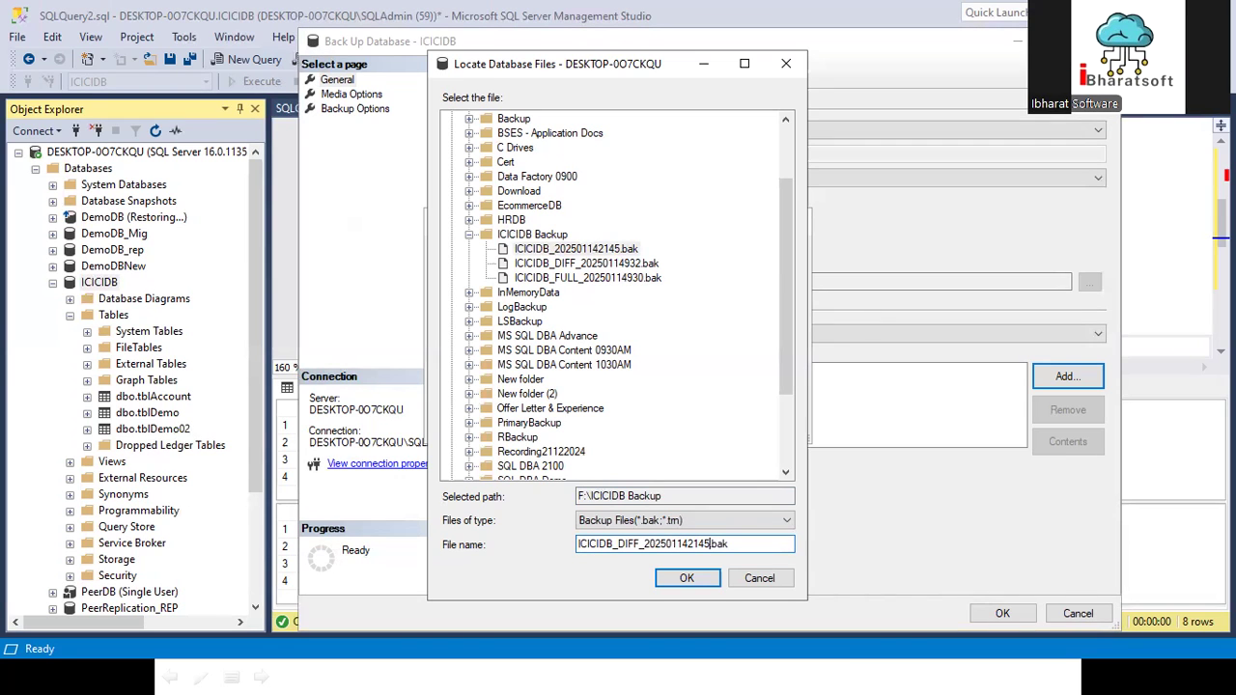
pyautogui.press('BackSpace')
pyautogui.press('BackSpace')
pyautogui.write('50')
pyautogui.click(676, 582)
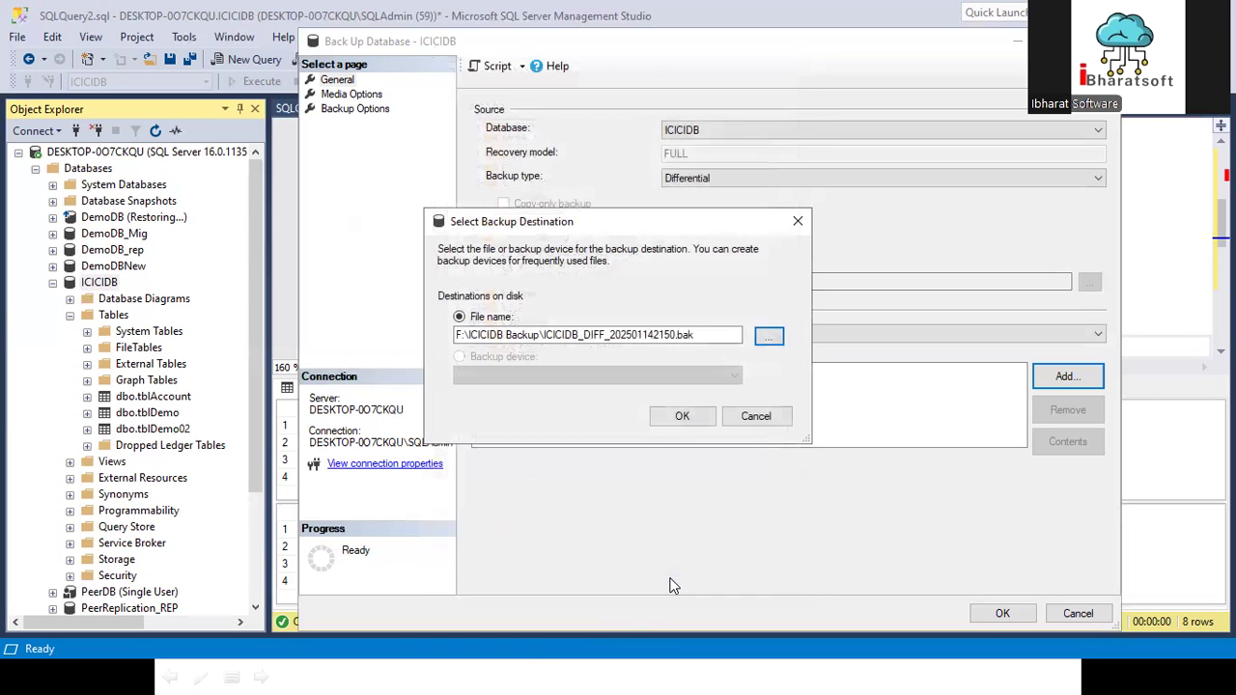
# - Accept the disk destination, run the differential backup of ICICIDB, and dismiss the completion message
pyautogui.click(676, 417)
pyautogui.click(1003, 615)
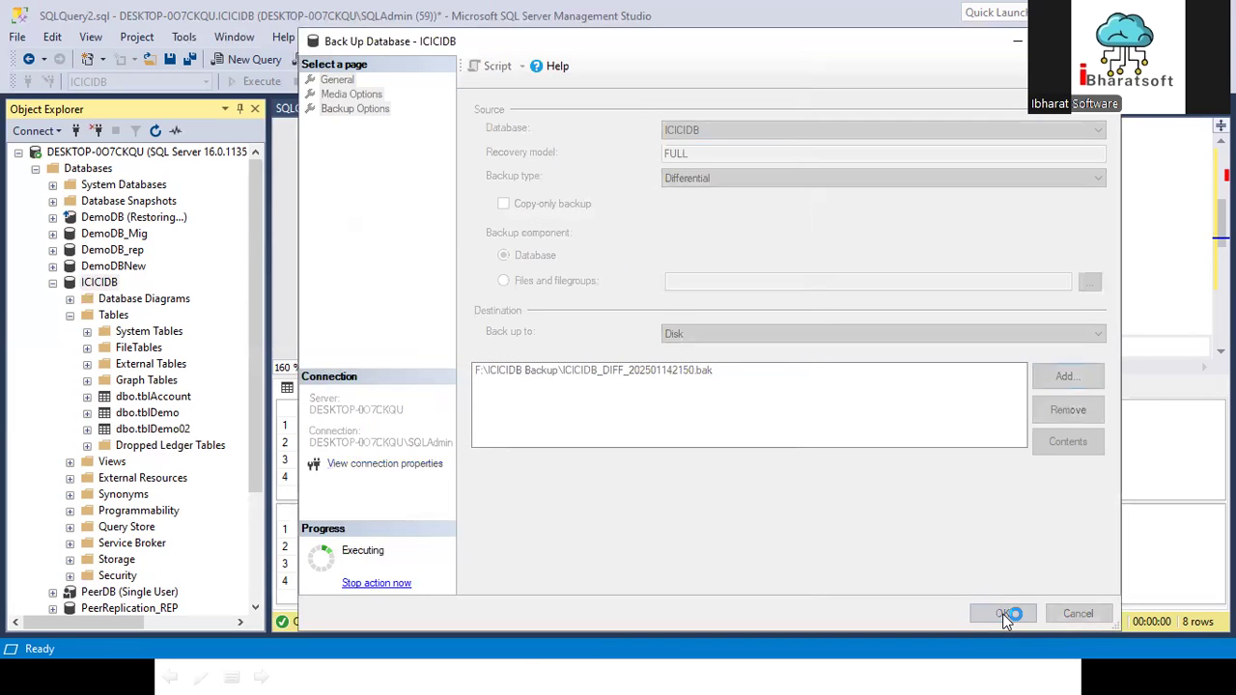
pyautogui.click(934, 367)
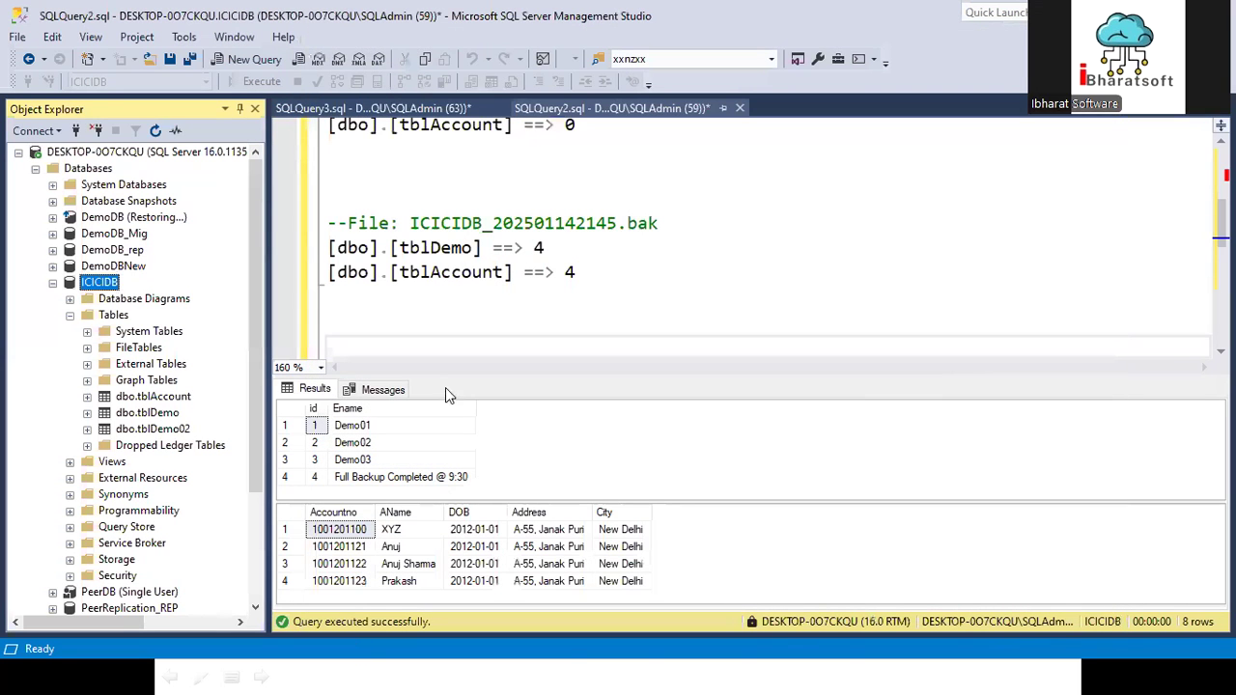
pyautogui.click(400, 322)
pyautogui.write('[dbo].[tblDemo] ==> 1 [dbo].[tblAccount] ==> 0')
pyautogui.hotkey('ctrl', 'z')
# - Copy the --File: ICICIDB_202501142145.bak heading to a new line below its tblAccount count
pyautogui.moveTo(689, 228); pyautogui.dragTo(191, 230)
pyautogui.hotkey('ctrl', 'c')
pyautogui.click(638, 294)
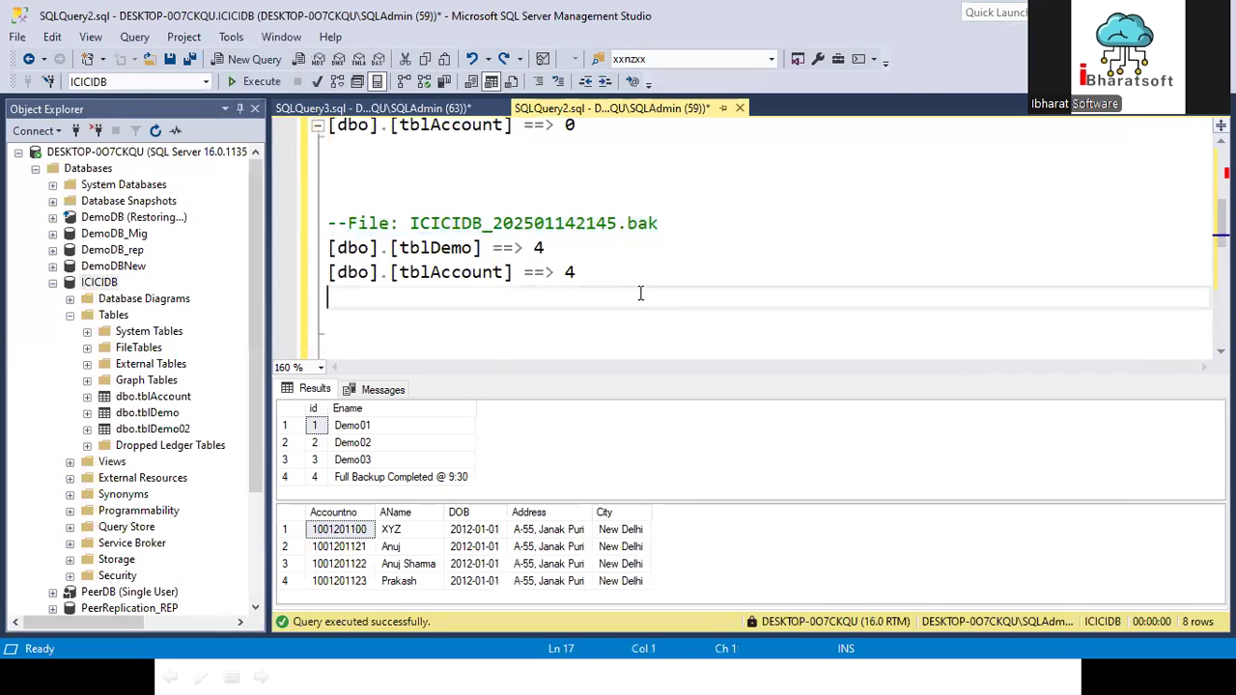
pyautogui.press('Return')
pyautogui.hotkey('ctrl', 'v')
pyautogui.click(596, 322)
pyautogui.keyDown('shift'); pyautogui.click(618, 322); pyautogui.keyUp('shift')
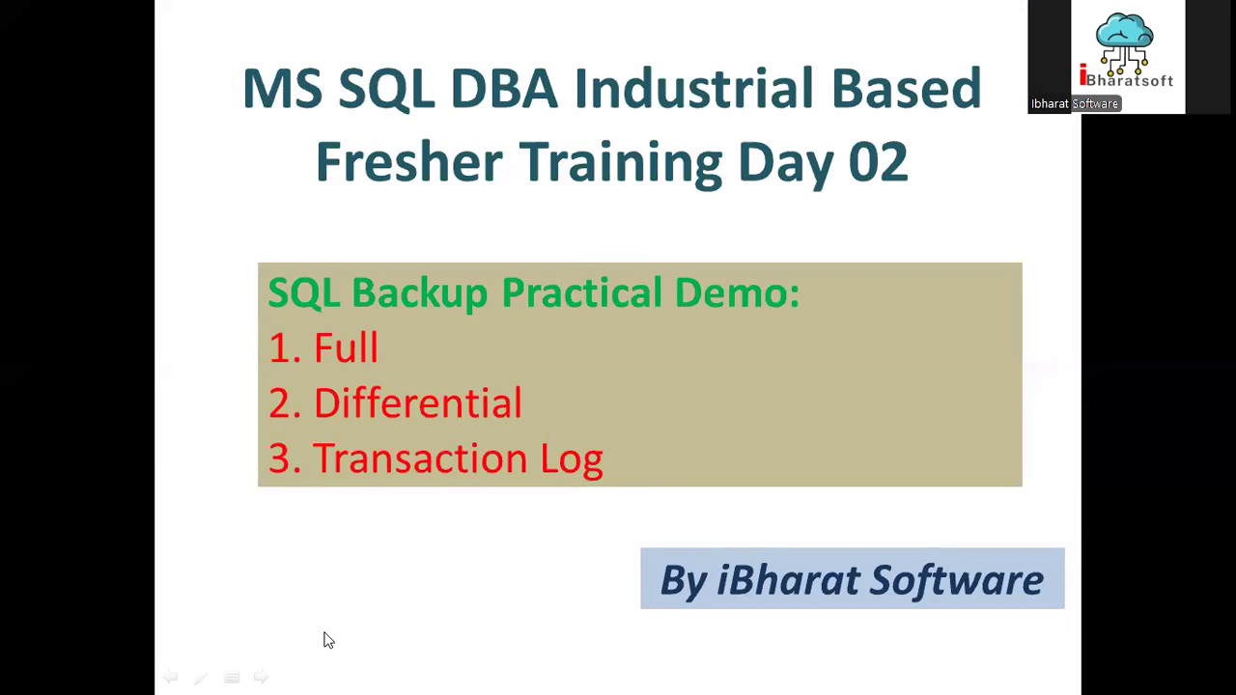
# - Switch to File Explorer, reverse the name sorting of the ICICIDB Backup folder, and select ICICIDB_DIFF_202501142150.bak
pyautogui.click(460, 673)
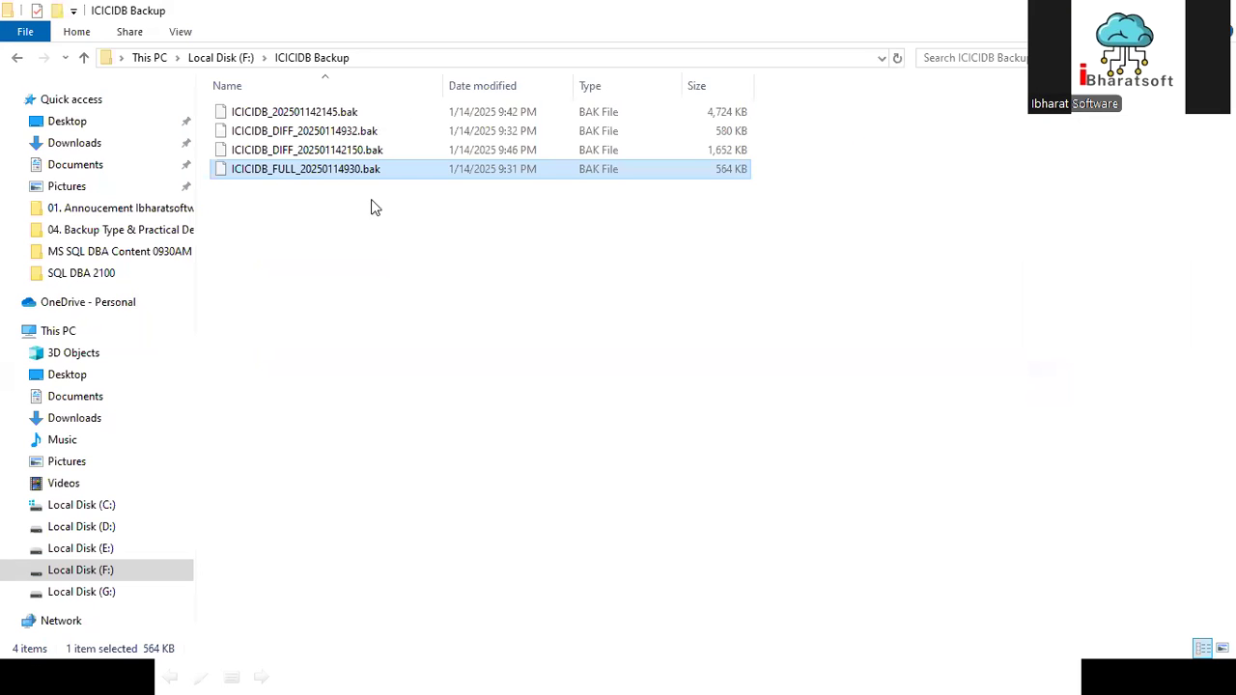
pyautogui.click(315, 91)
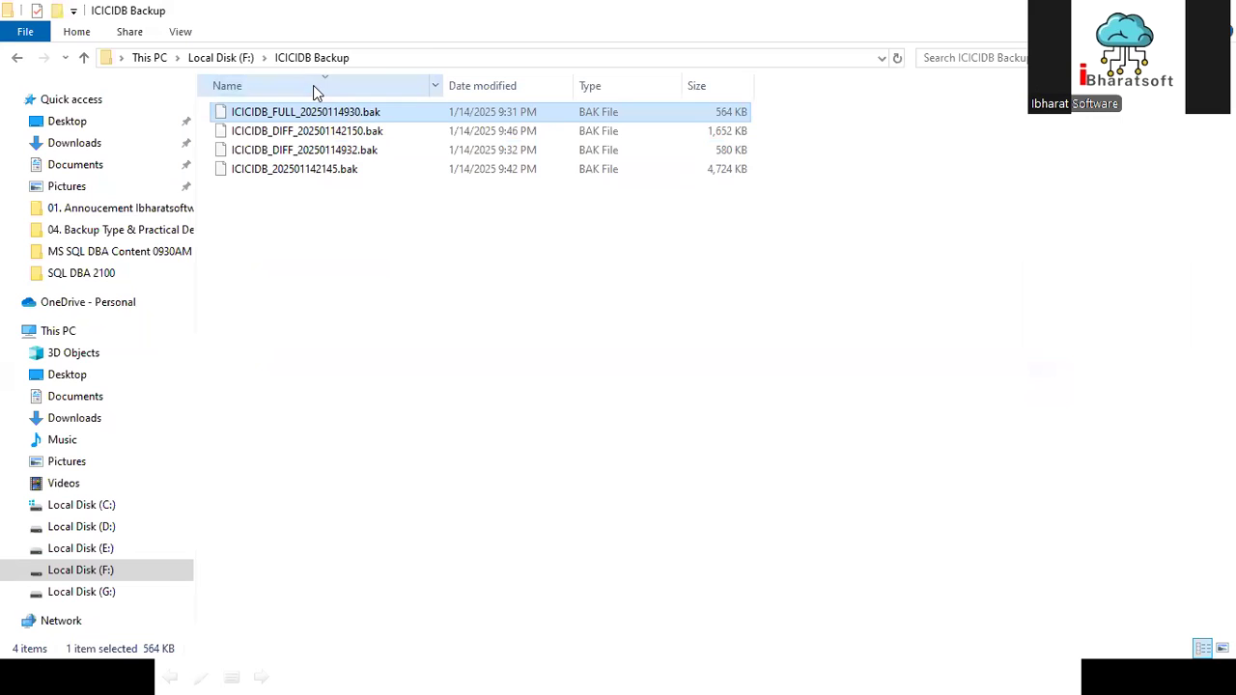
pyautogui.click(343, 136)
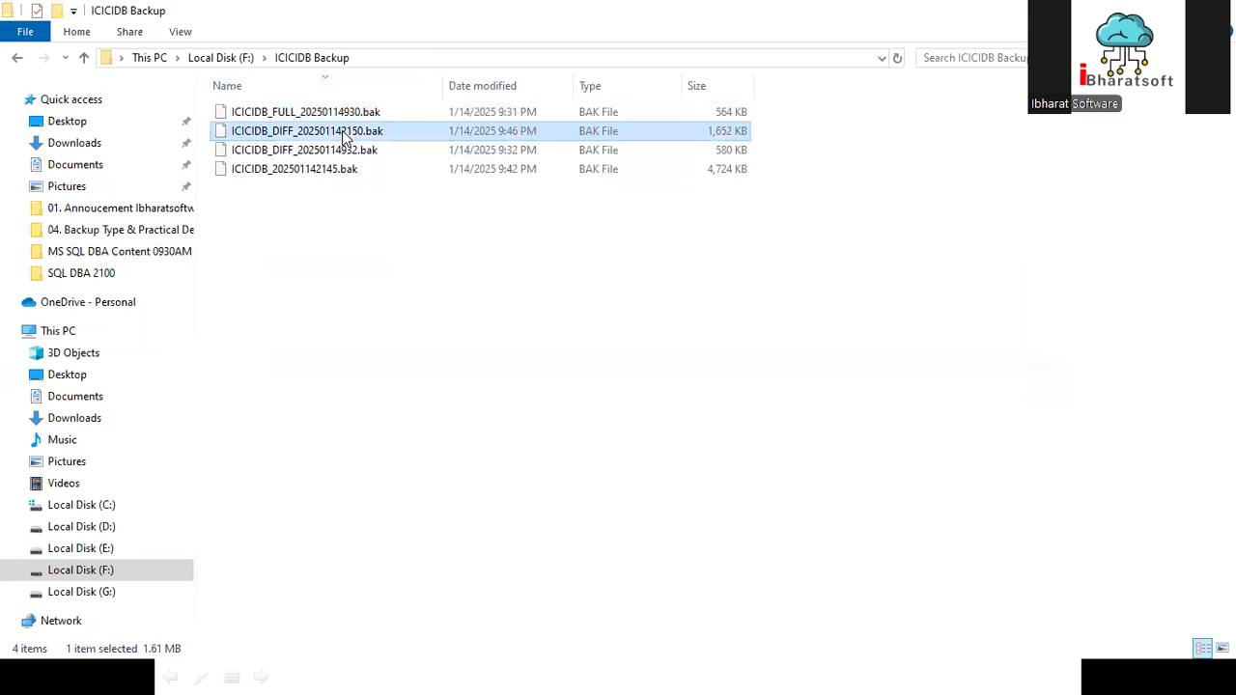
pyautogui.press('XF86AudioRaiseVolume')
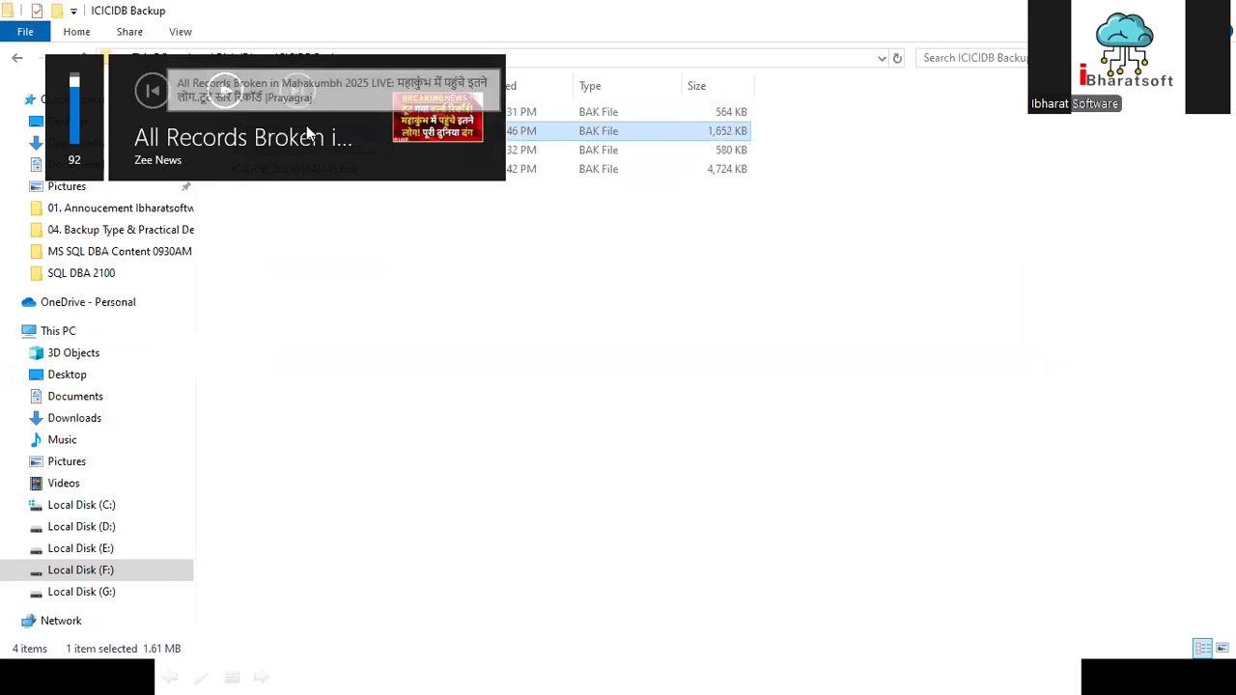
pyautogui.click(394, 256)
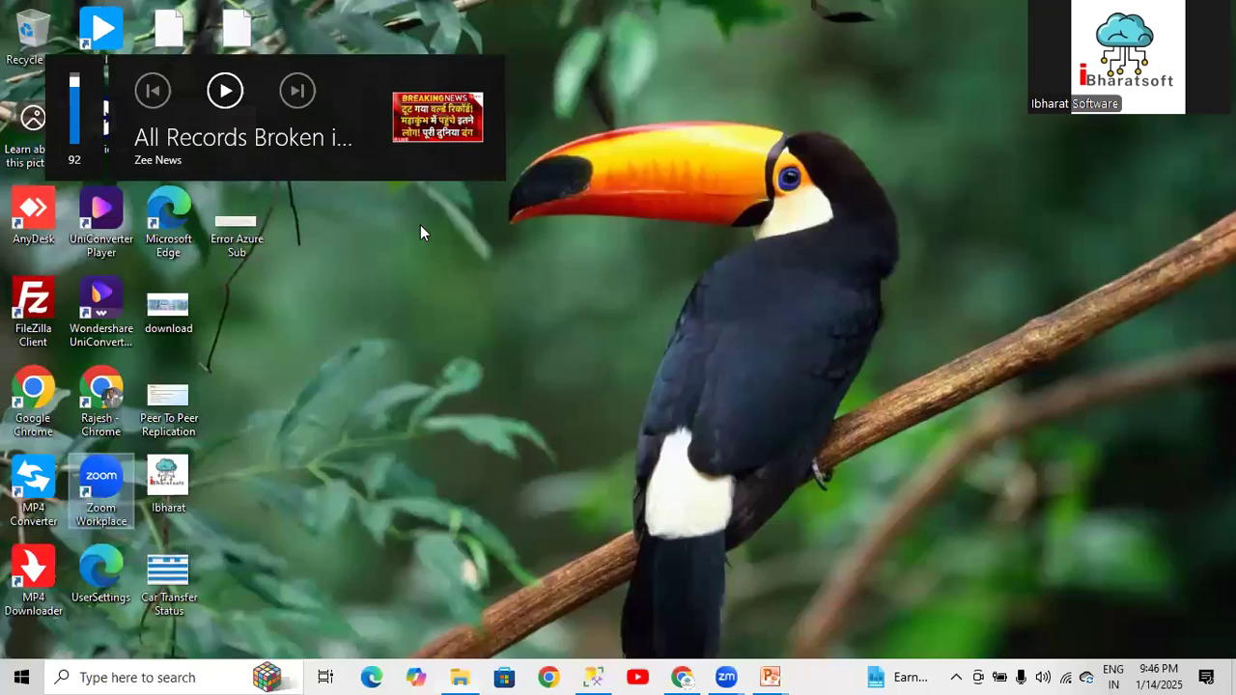
pyautogui.click(78, 159)
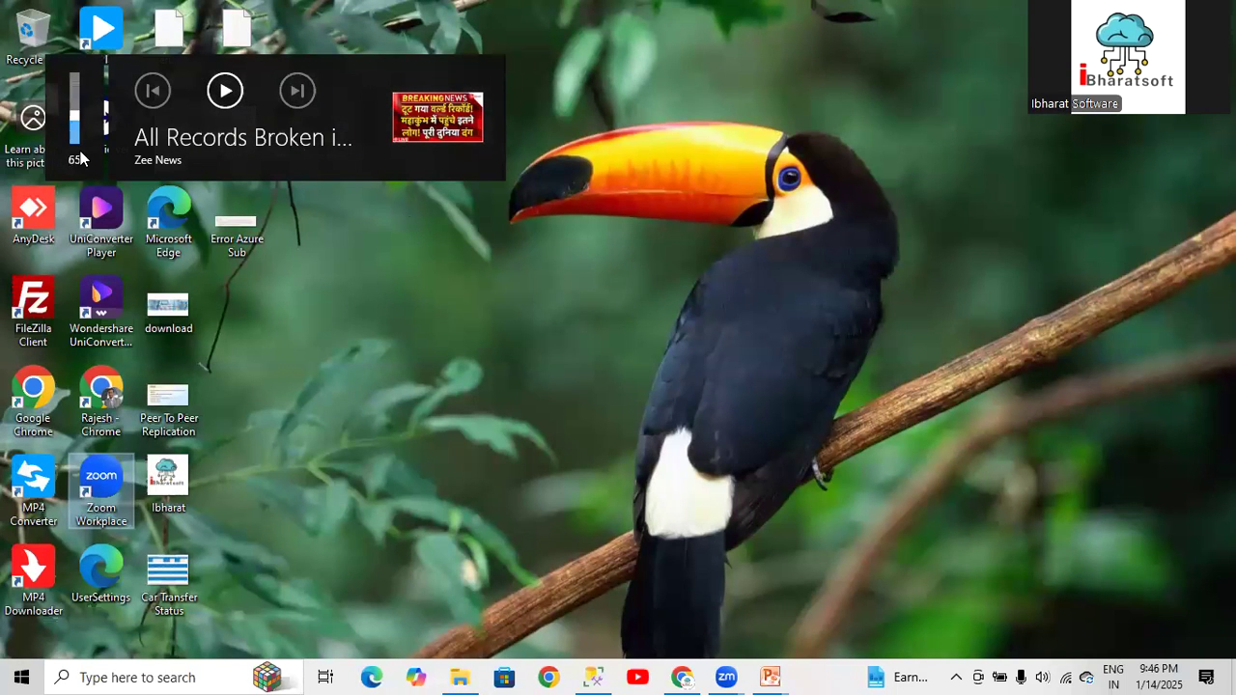
pyautogui.press('XF86AudioMute')
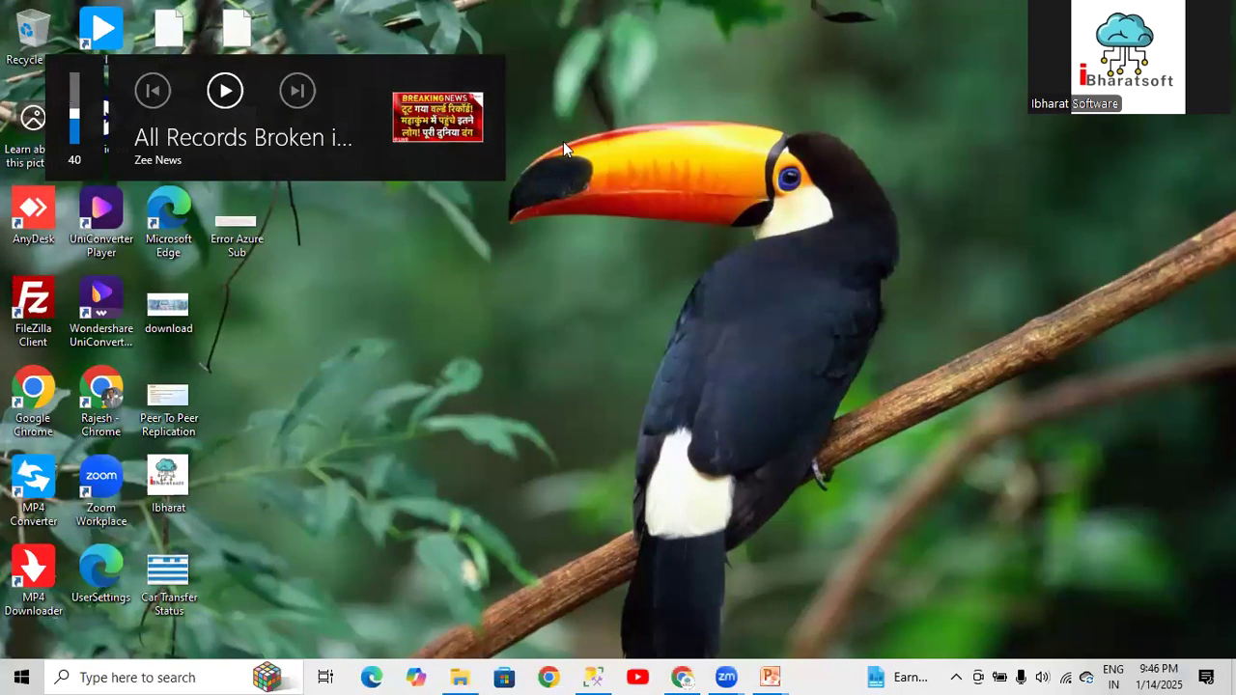
pyautogui.moveTo(75, 100); pyautogui.dragTo(75, 73)
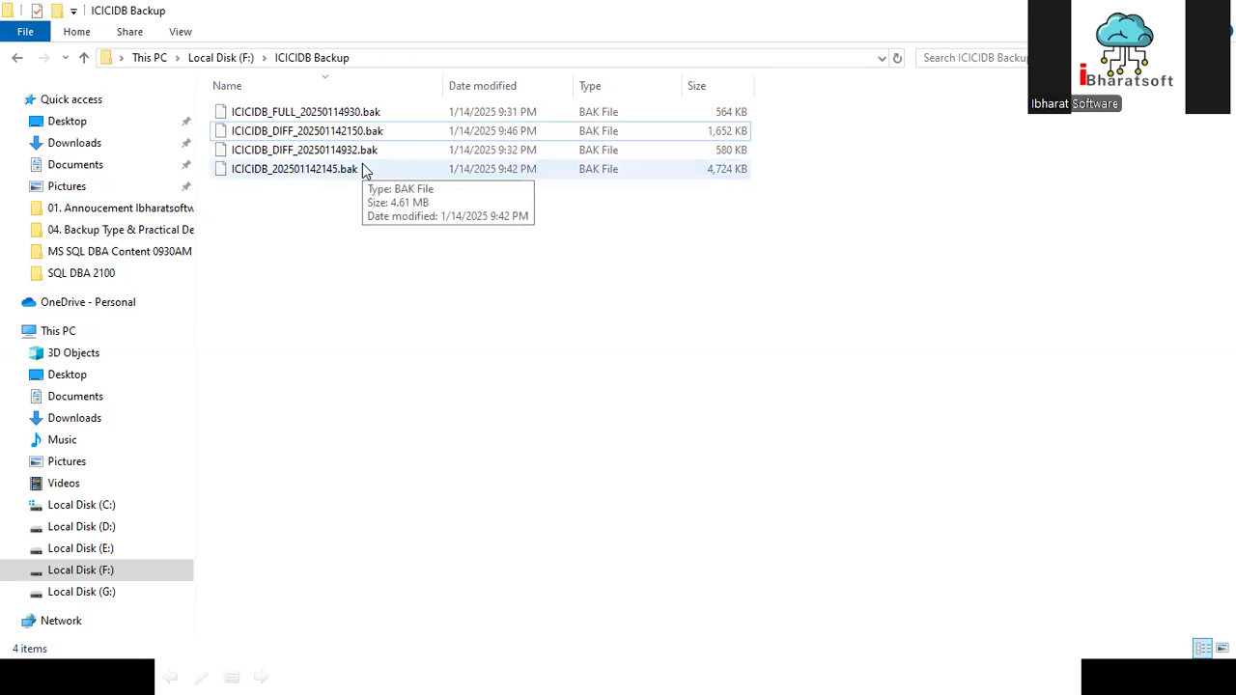
# - Copy the full file name of ICICIDB_DIFF_202501142150.bak from the ICICIDB Backup folder
pyautogui.click(346, 130)
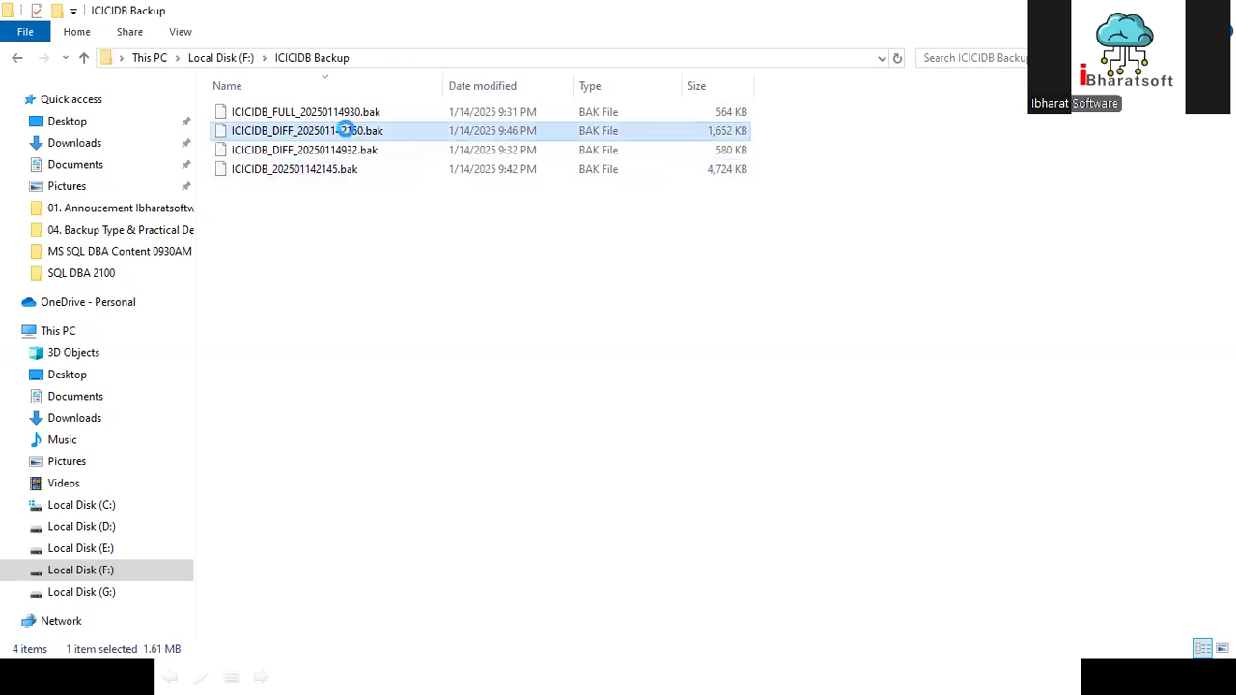
pyautogui.rightClick(346, 130)
pyautogui.click(400, 483)
pyautogui.hotkey('ctrl', 'a')
pyautogui.hotkey('ctrl', 'c')
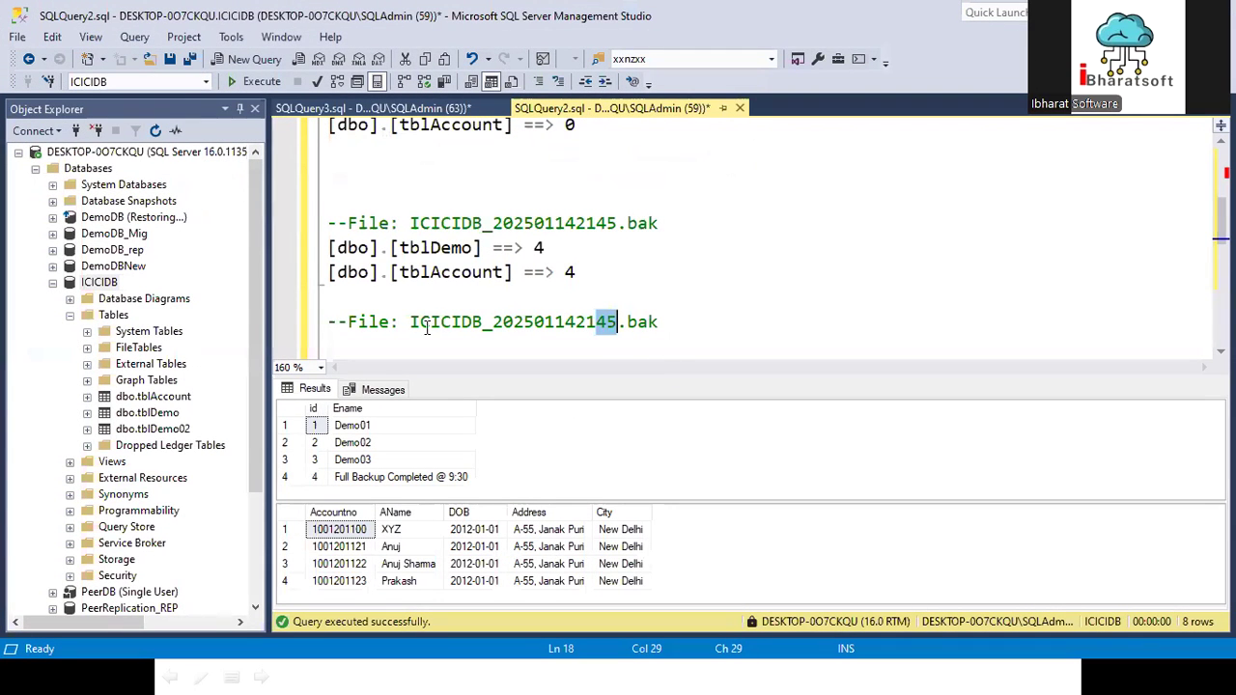
# - In SQL Server Management Studio, replace the copied heading's file name with ICICIDB_DIFF_202501142150.bak and add blank lines beneath it
pyautogui.click(410, 322)
pyautogui.click(668, 321)
pyautogui.moveTo(669, 322); pyautogui.dragTo(409, 322)
pyautogui.hotkey('ctrl', 'v')
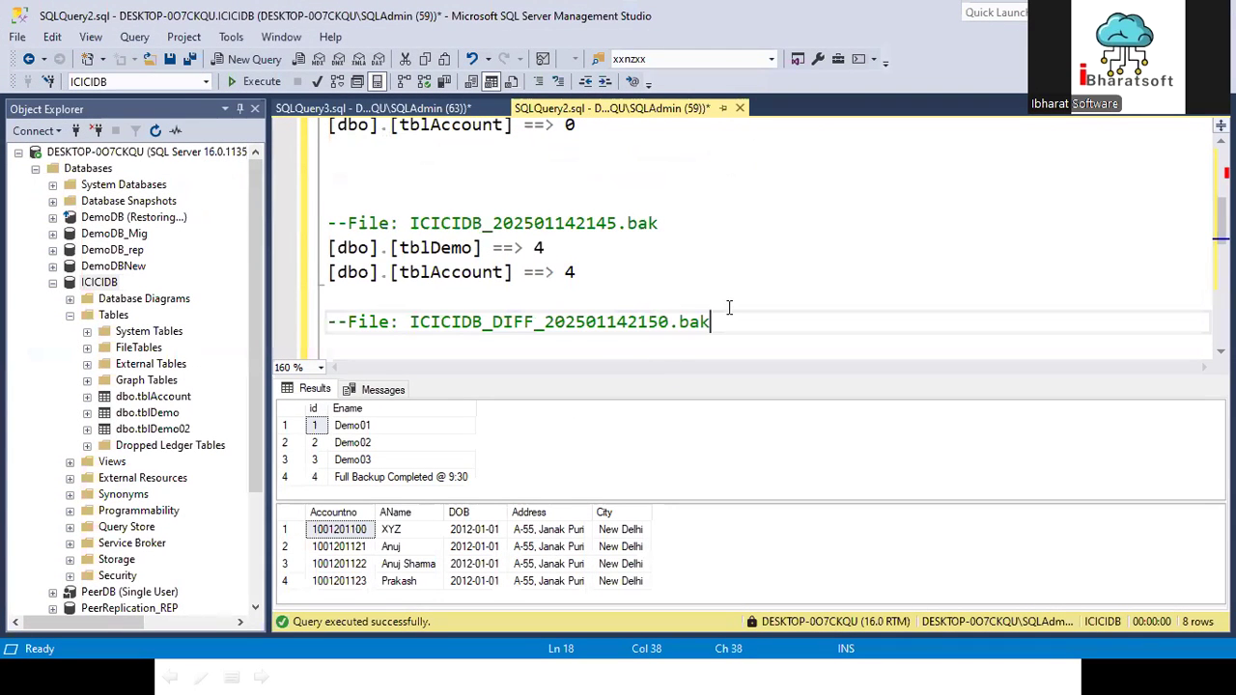
pyautogui.press('Return')
pyautogui.press('Return')
pyautogui.click(617, 254)
pyautogui.click(370, 326)
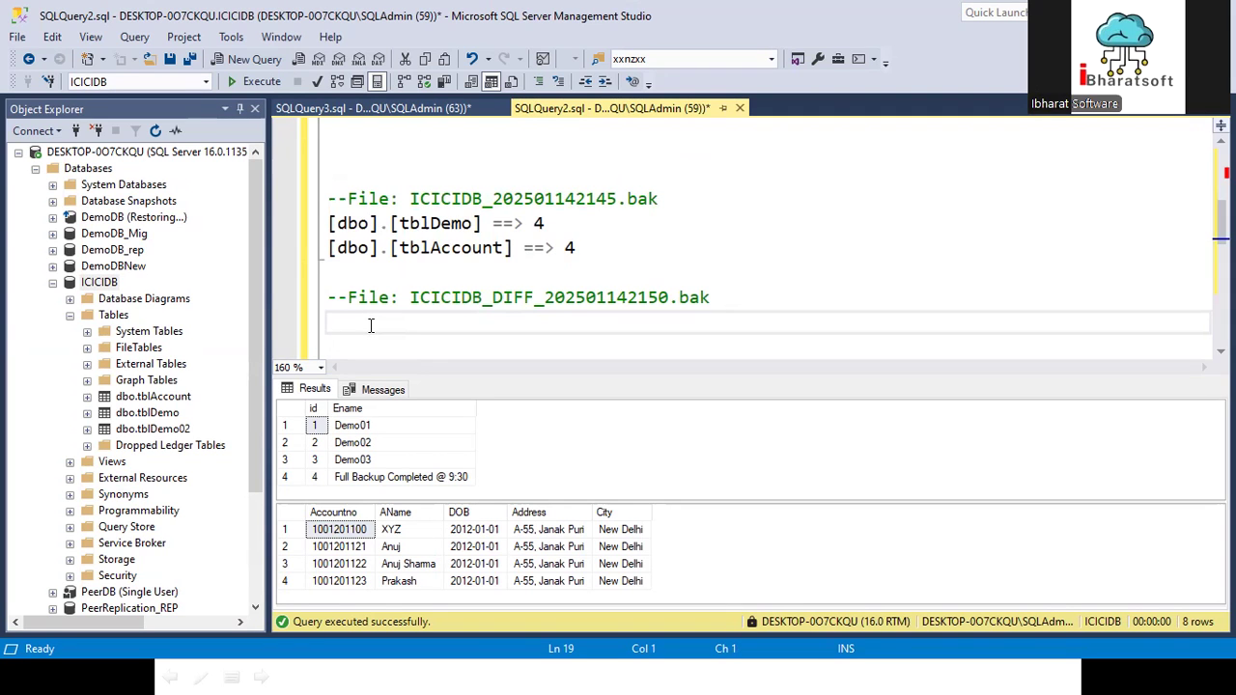
# - Try to copy the tblDemo and tblAccount count lines below the ICICIDB_DIFF_202501142150.bak heading
pyautogui.moveTo(576, 247); pyautogui.dragTo(328, 225)
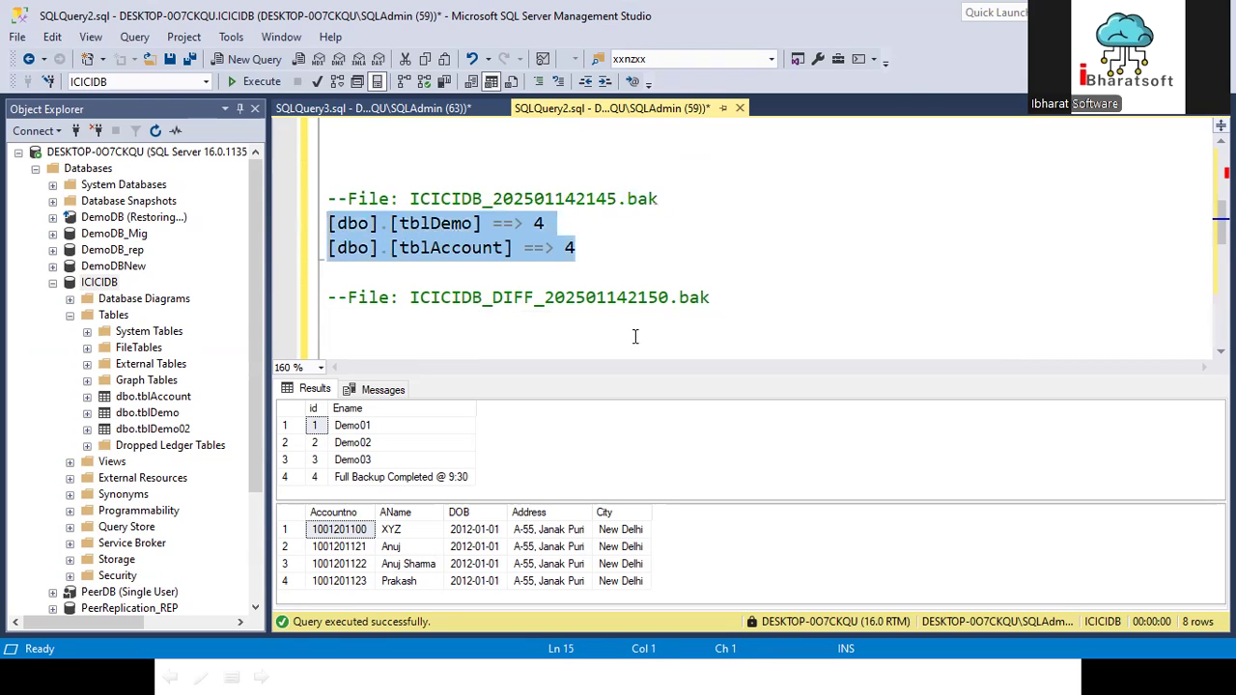
pyautogui.click(460, 326)
pyautogui.write('F')
pyautogui.press('BackSpace')
pyautogui.hotkey('ctrl', 'v')
# - Replace the stray file name under the DIFF heading with the copied tblDemo and tblAccount lines, and clear their counts
pyautogui.moveTo(576, 247); pyautogui.dragTo(329, 225)
pyautogui.hotkey('ctrl', 'c')
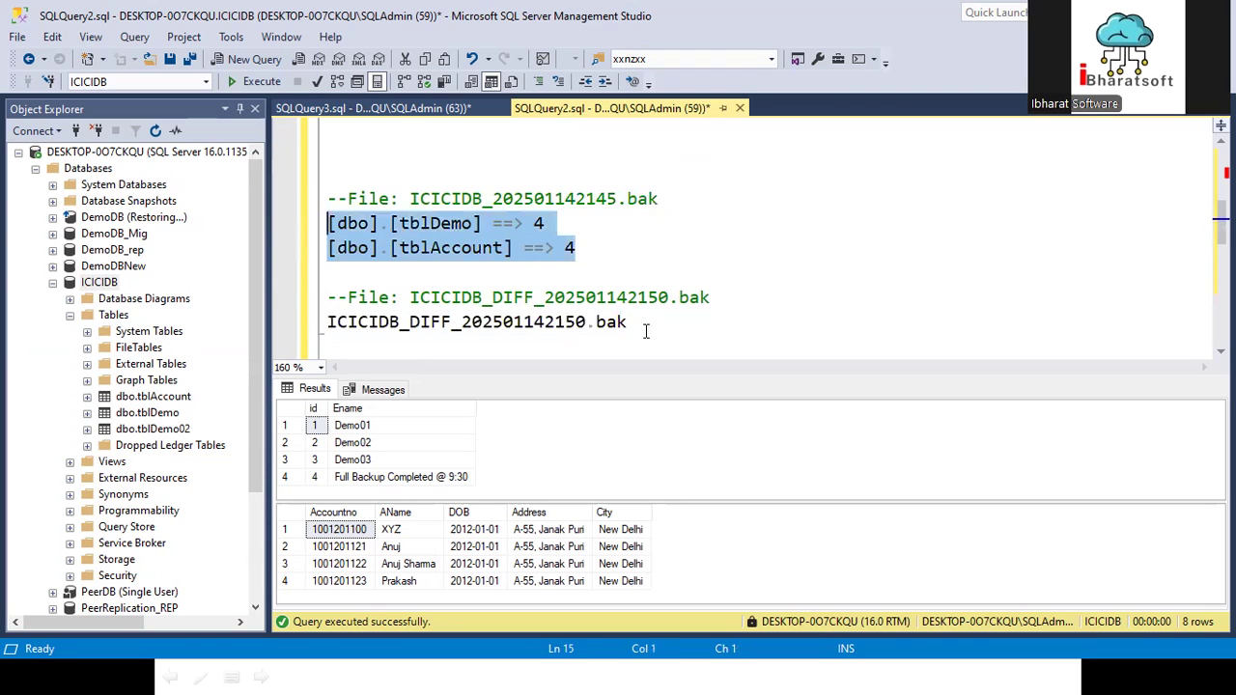
pyautogui.moveTo(648, 328); pyautogui.dragTo(329, 323)
pyautogui.hotkey('ctrl', 'v')
pyautogui.click(568, 321)
pyautogui.press('BackSpace')
pyautogui.click(622, 344)
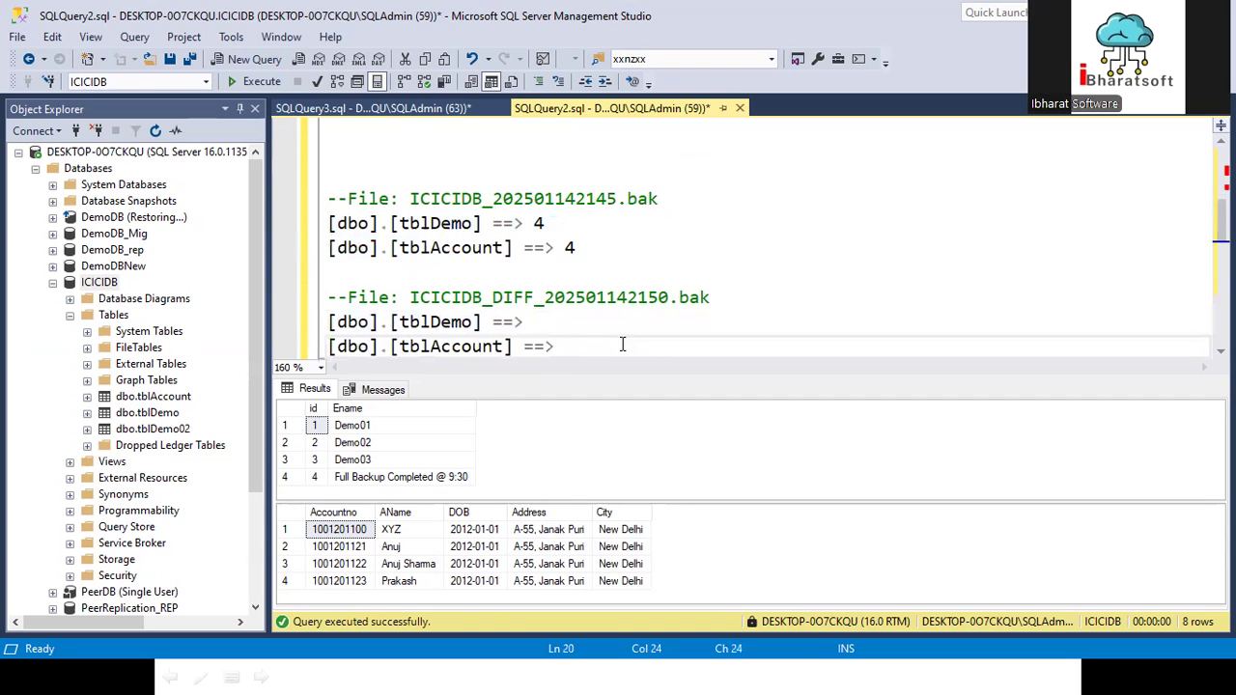
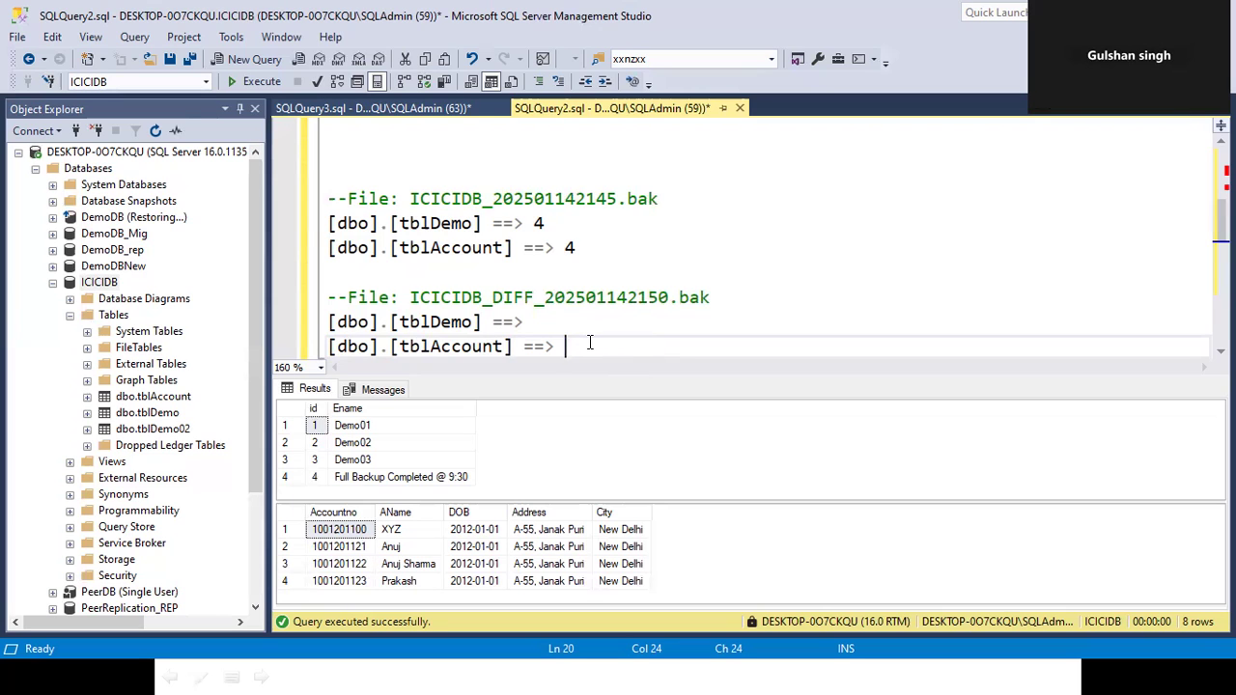
# - Delete the tblDemo and tblAccount lines under the ICICIDB_DIFF_202501142150.bak heading
pyautogui.scroll(-1, 589, 343)
pyautogui.click(547, 249)
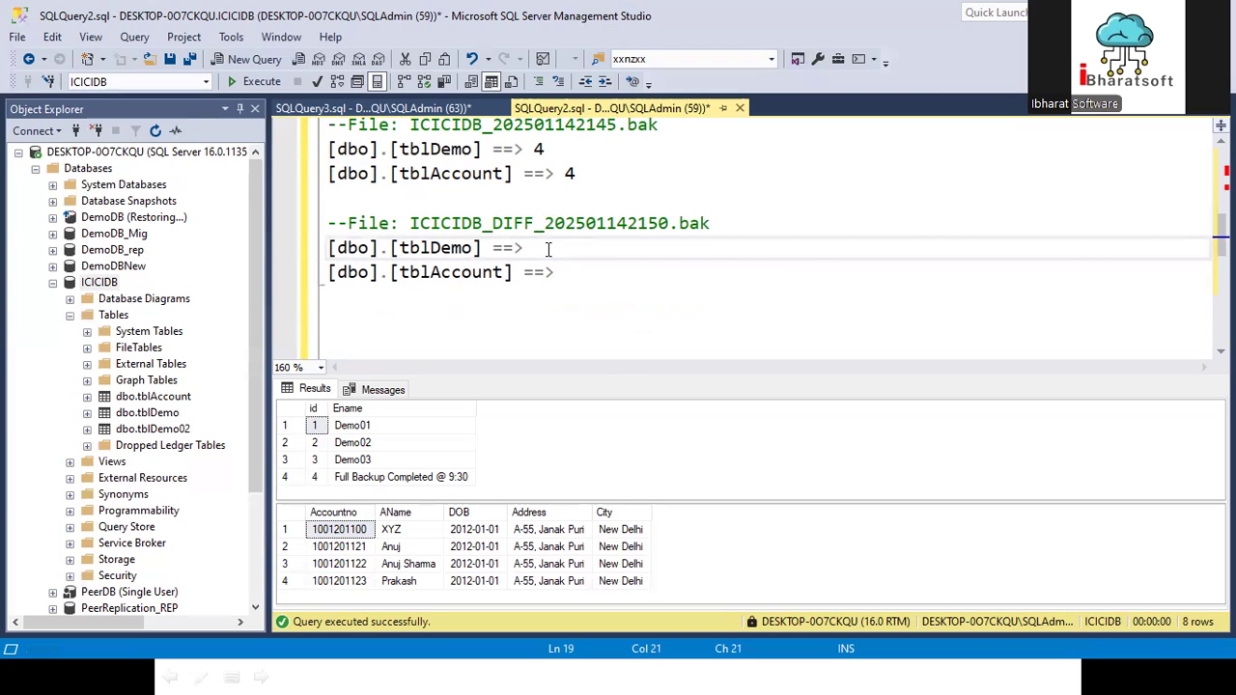
pyautogui.moveTo(582, 279); pyautogui.dragTo(325, 254)
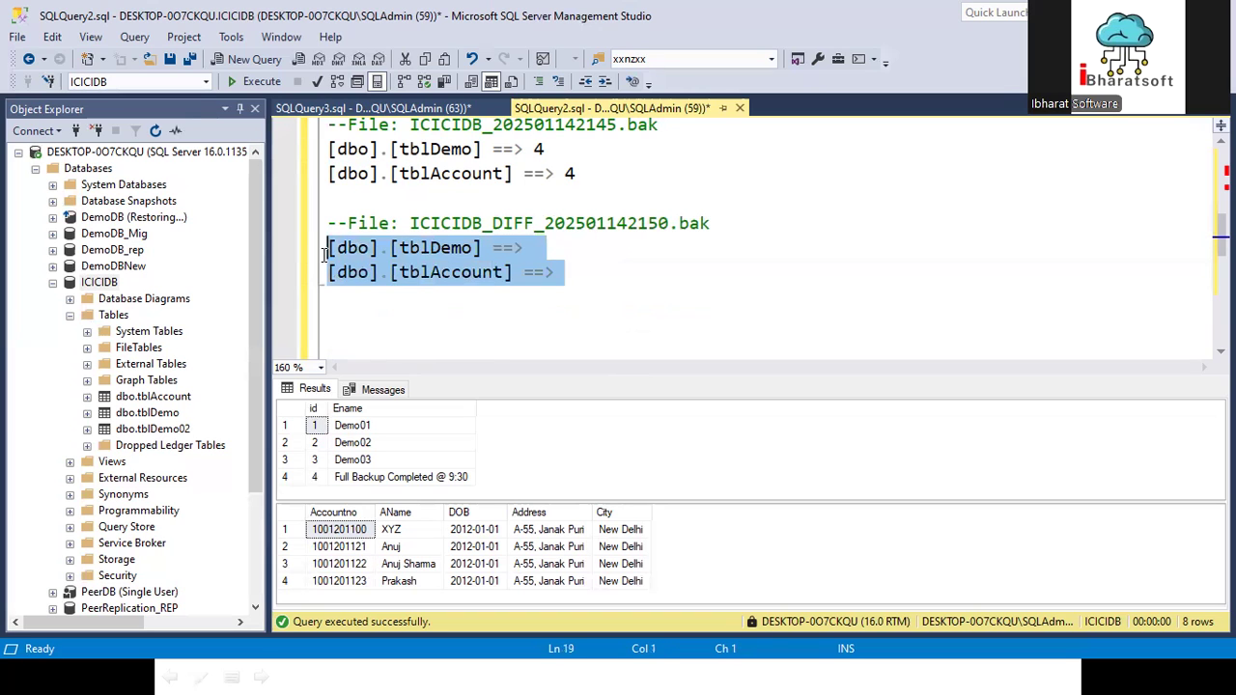
pyautogui.press('Delete')
pyautogui.scroll(1, 444, 318)
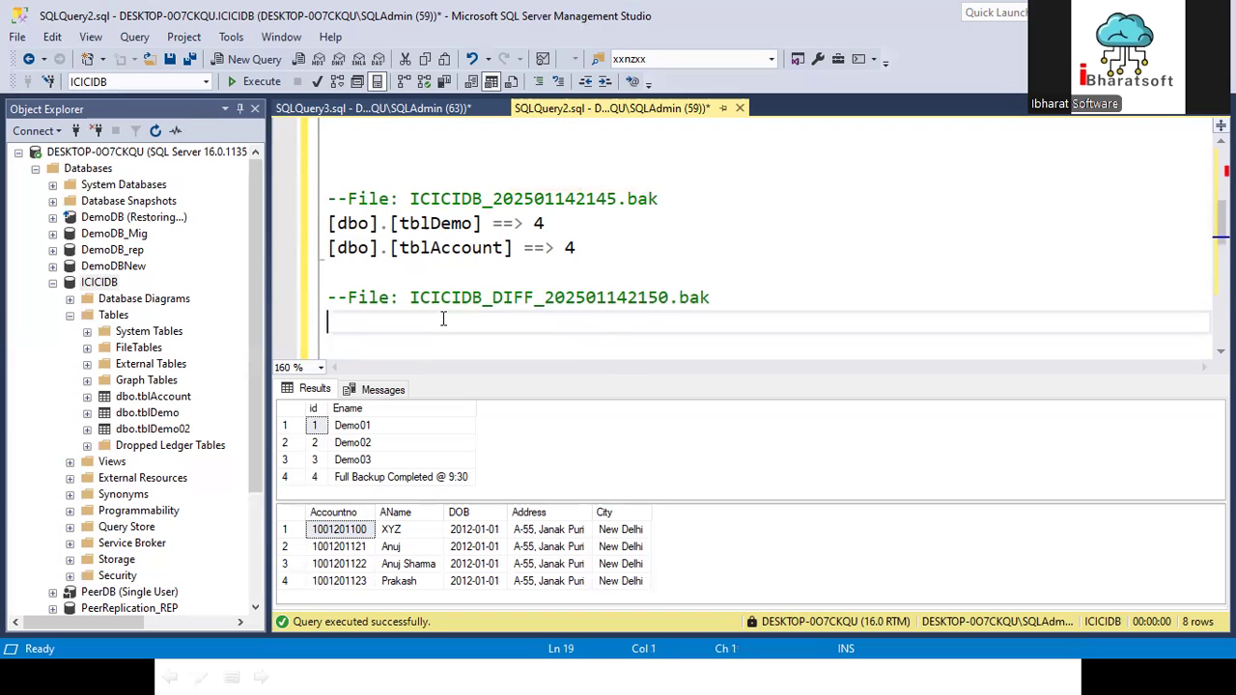
pyautogui.moveTo(670, 199); pyautogui.dragTo(272, 203)
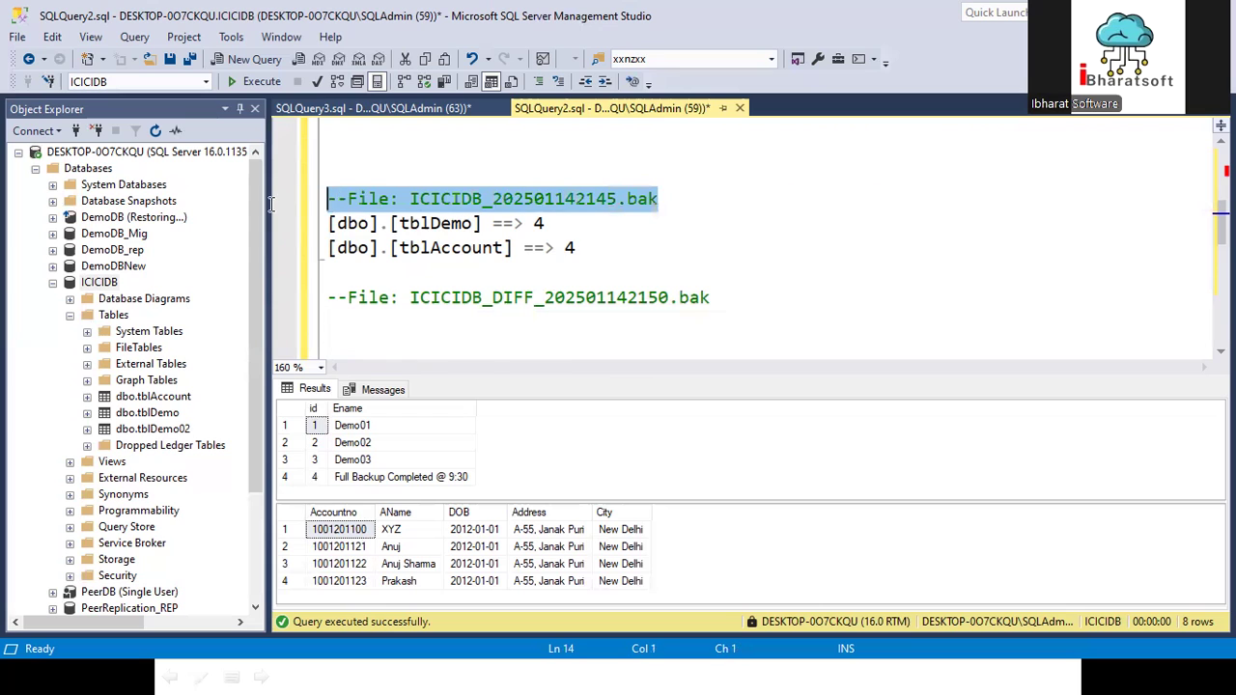
pyautogui.click(691, 199)
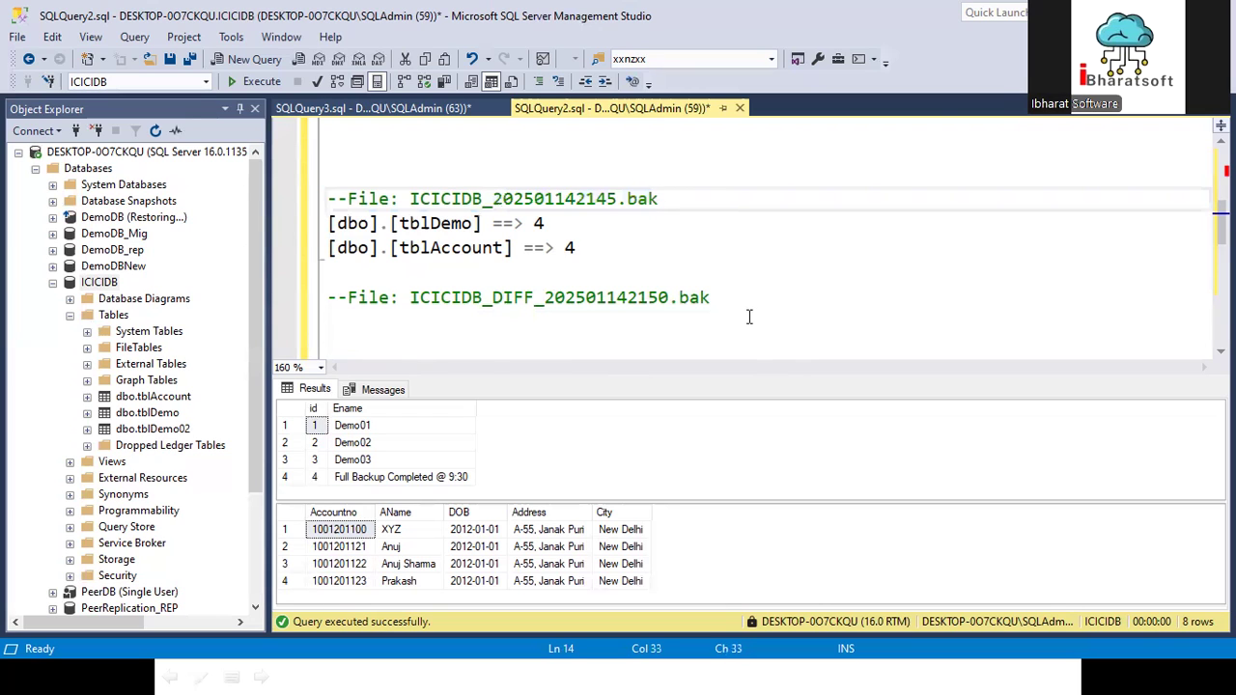
# - Compare the ICICIDB_202501142145.bak heading and its tblDemo and tblAccount counts with the ICICIDB_DIFF_202501142150.bak heading
pyautogui.moveTo(749, 307); pyautogui.dragTo(290, 298)
pyautogui.click(547, 358)
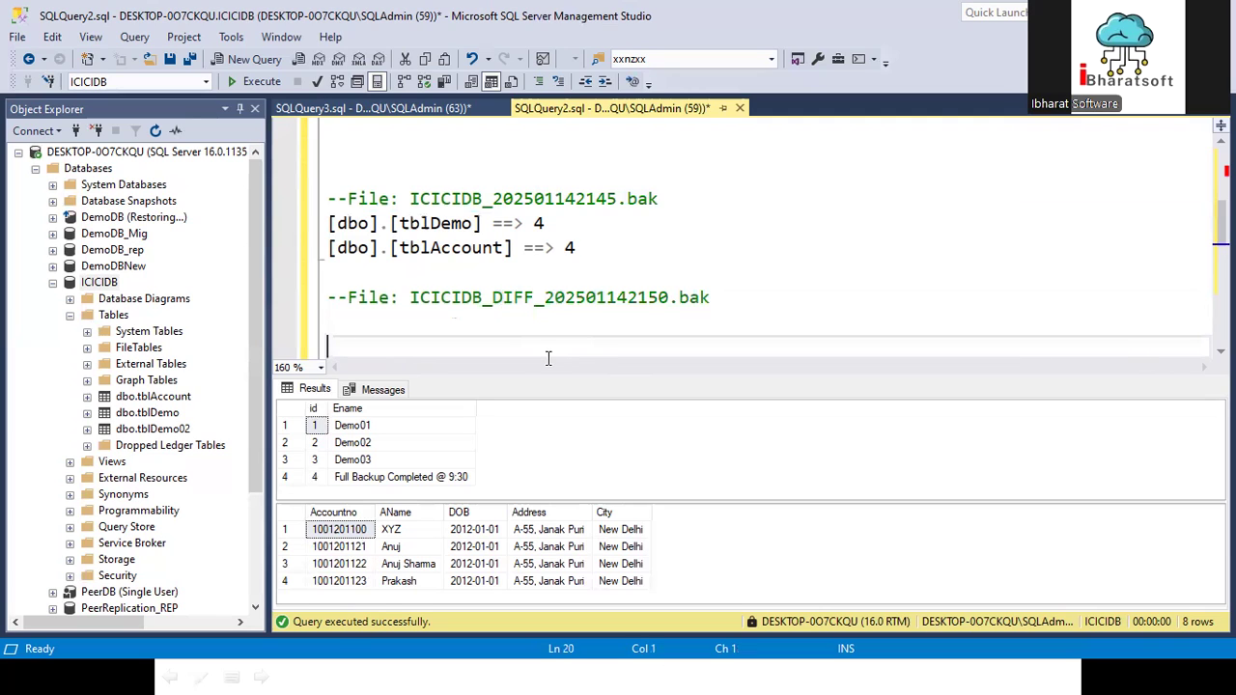
pyautogui.click(541, 203)
pyautogui.click(548, 300)
pyautogui.click(560, 198)
pyautogui.click(544, 298)
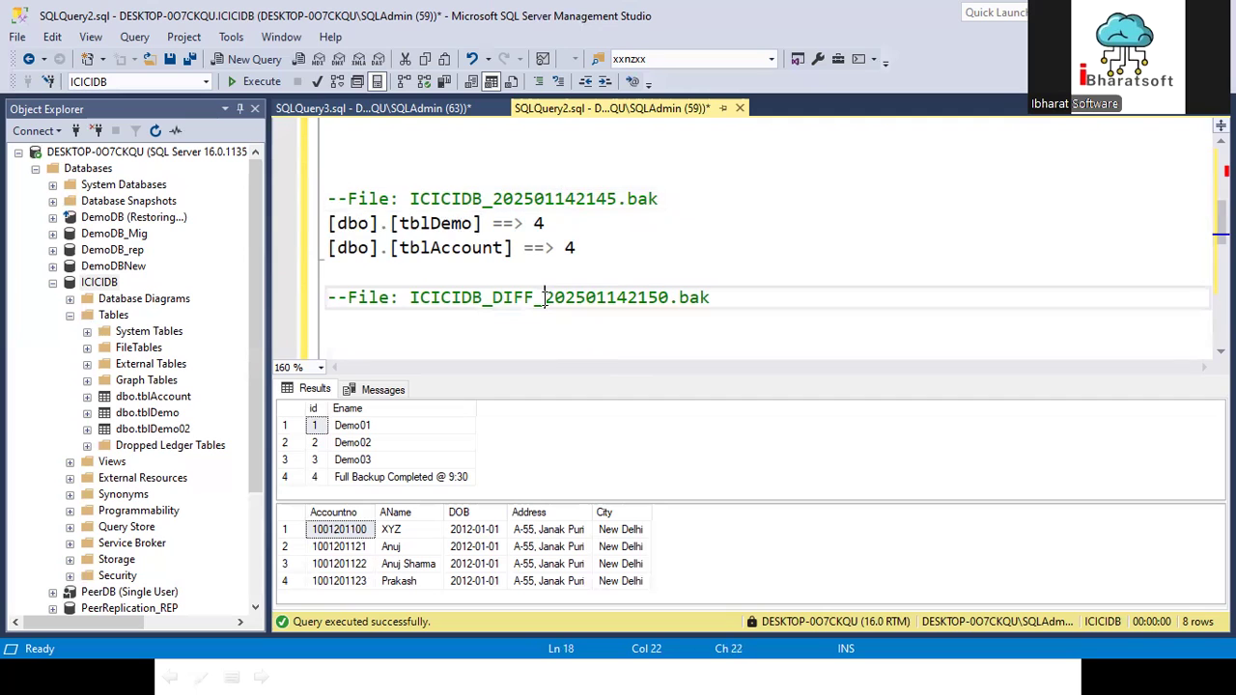
pyautogui.click(541, 200)
pyautogui.click(600, 258)
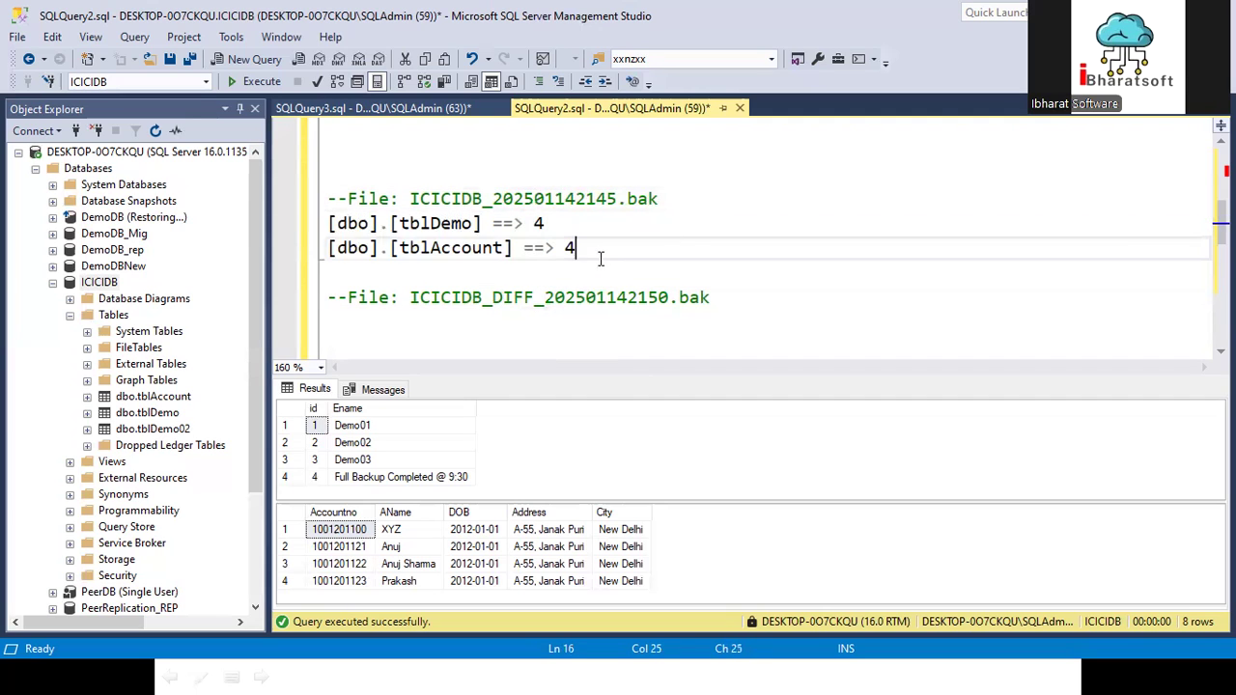
pyautogui.doubleClick(563, 196)
pyautogui.moveTo(721, 311); pyautogui.dragTo(333, 300)
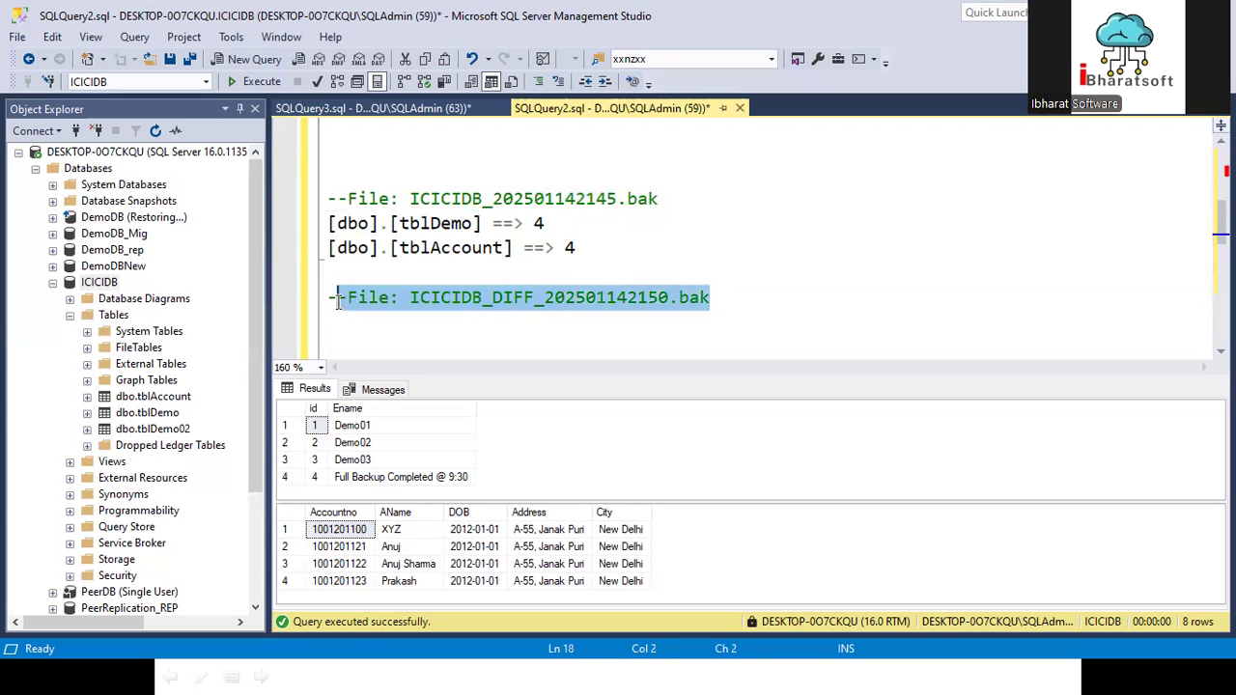
pyautogui.click(563, 324)
pyautogui.moveTo(410, 300); pyautogui.dragTo(726, 300)
pyautogui.moveTo(579, 249); pyautogui.dragTo(273, 223)
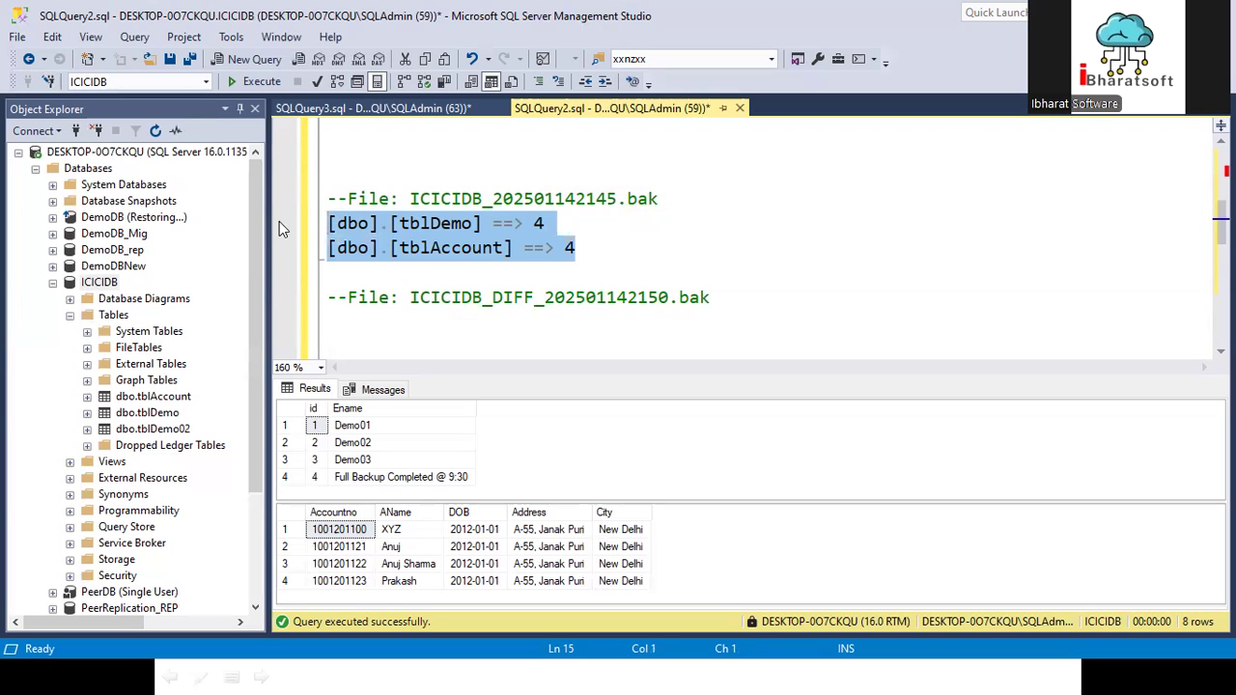
pyautogui.click(560, 198)
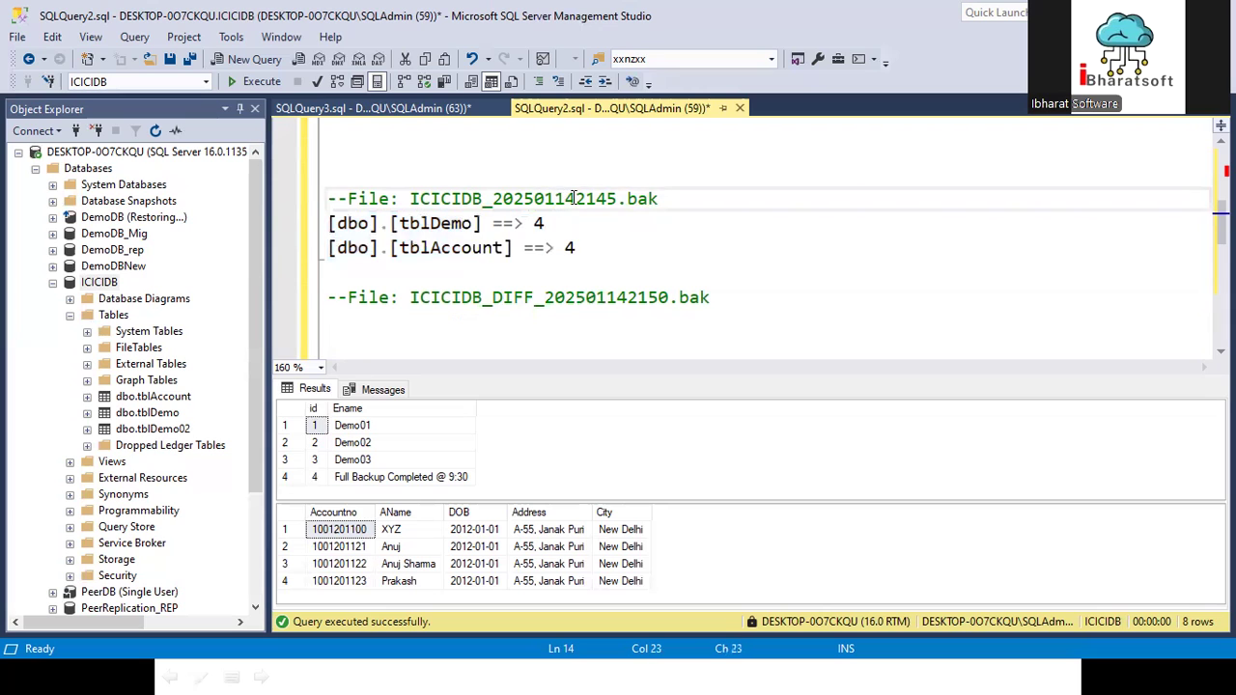
pyautogui.click(671, 200)
pyautogui.moveTo(671, 200); pyautogui.dragTo(326, 199)
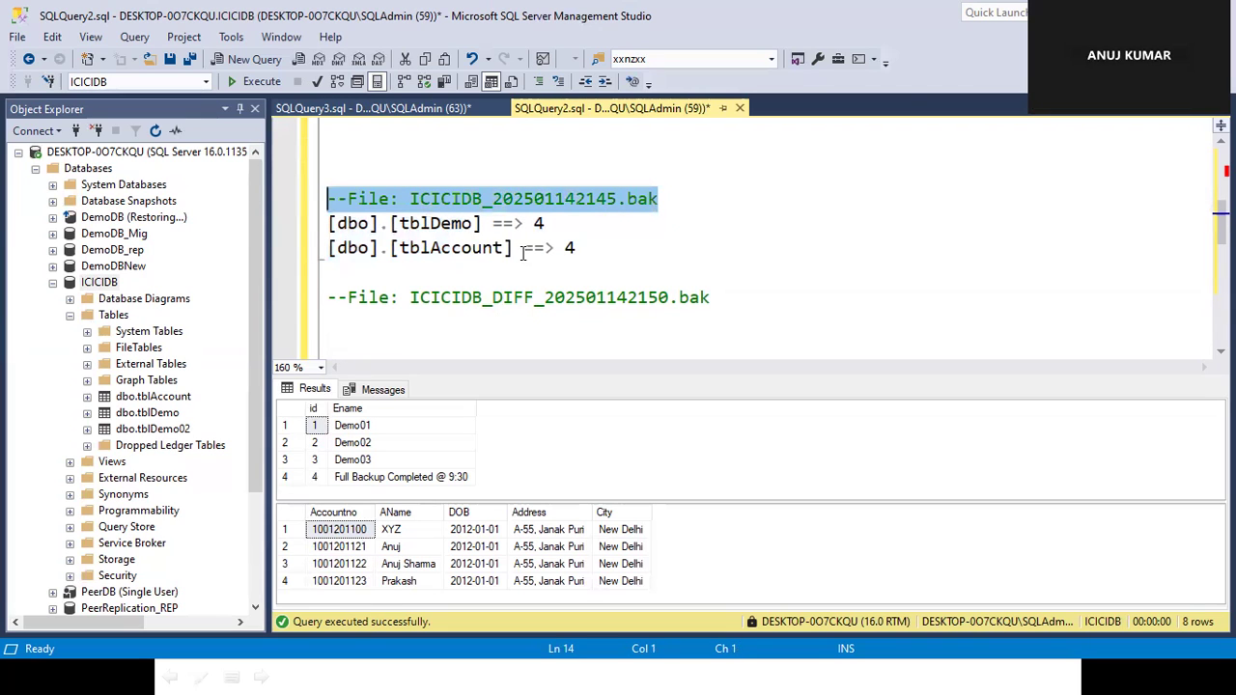
pyautogui.click(706, 275)
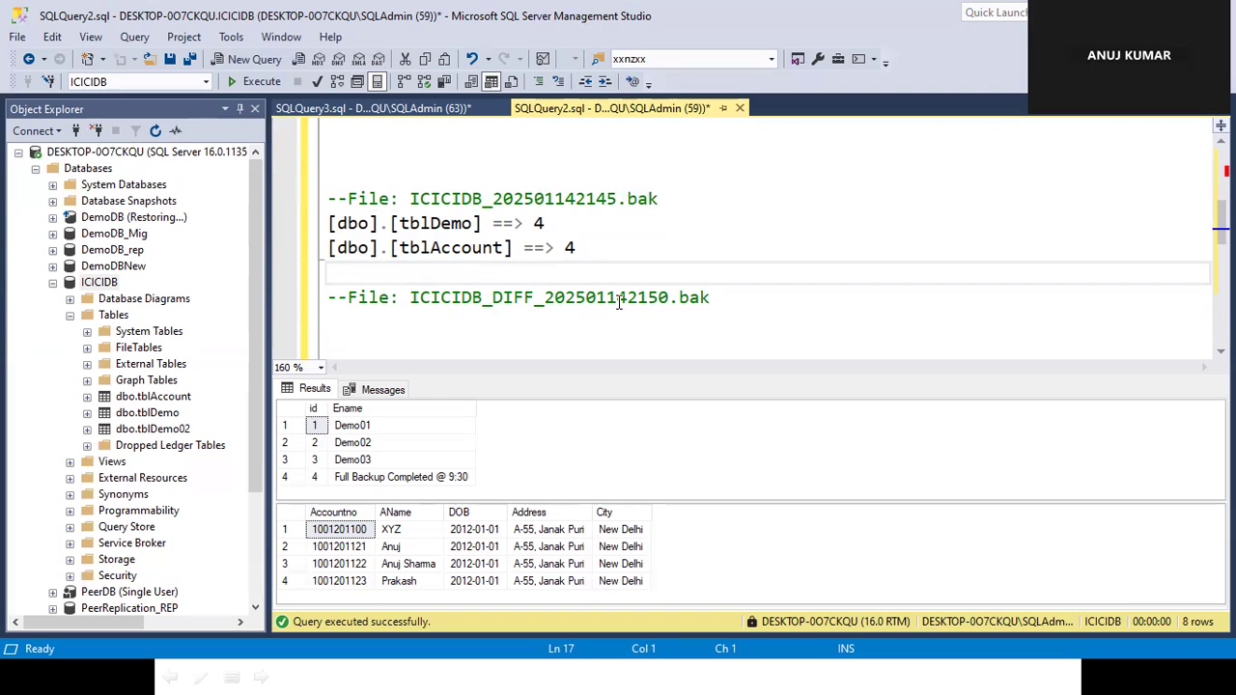
pyautogui.moveTo(744, 300); pyautogui.dragTo(336, 305)
pyautogui.click(469, 201)
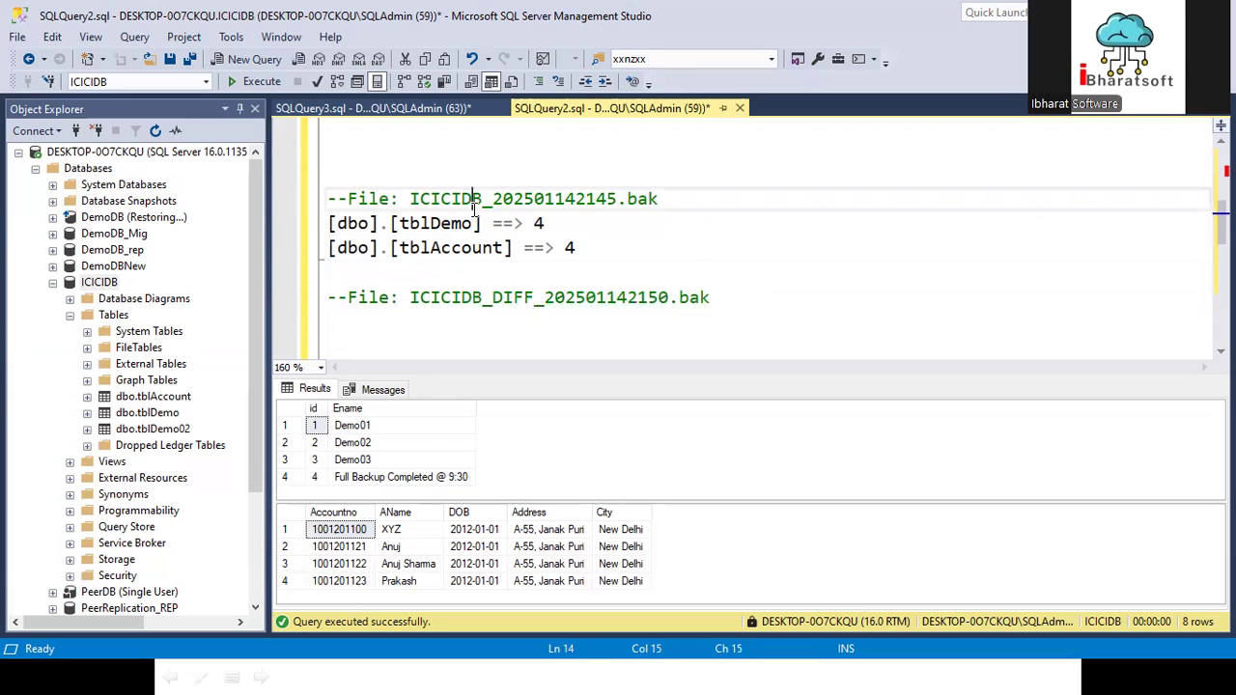
pyautogui.moveTo(661, 199); pyautogui.dragTo(304, 208)
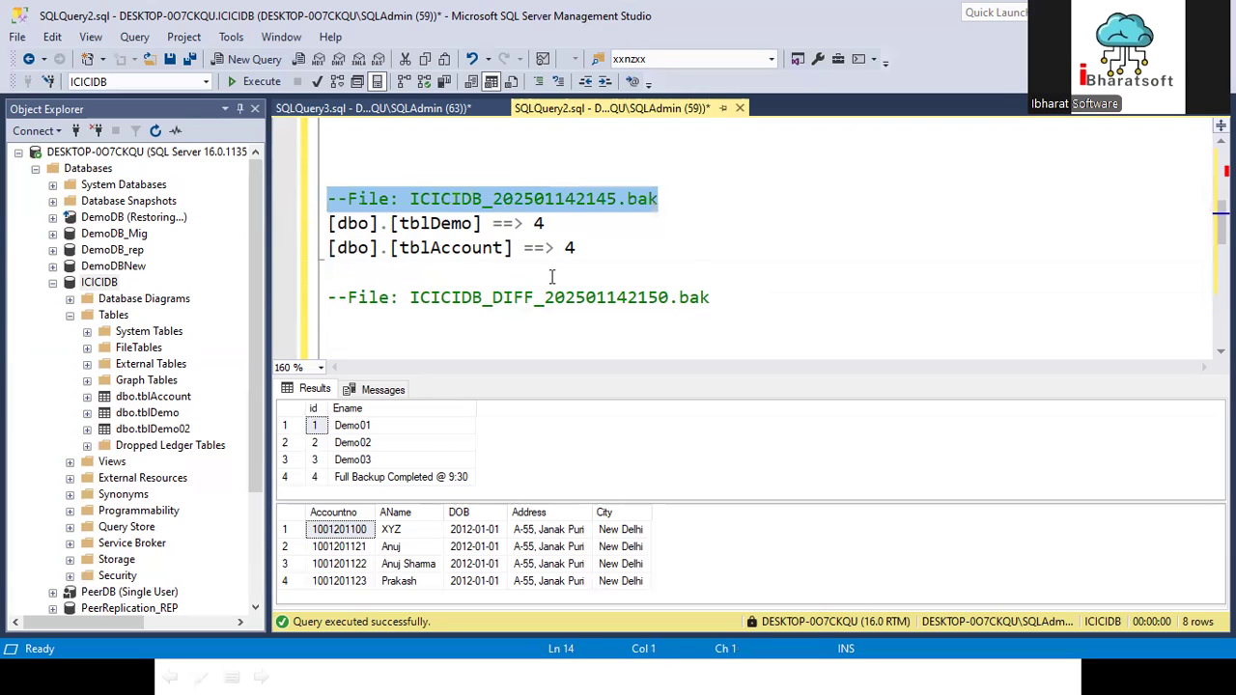
# - List the top 1000 rows of tblDemo02 in the ICICIDB database and examine the result
pyautogui.click(53, 283)
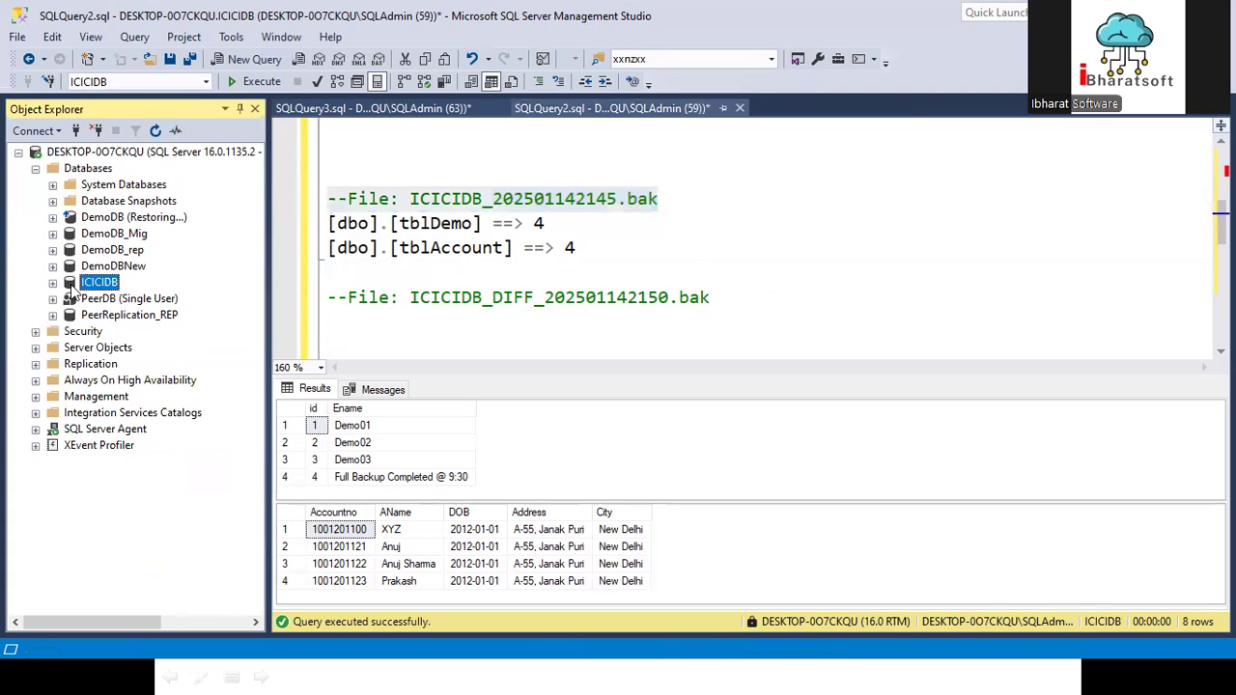
pyautogui.click(53, 283)
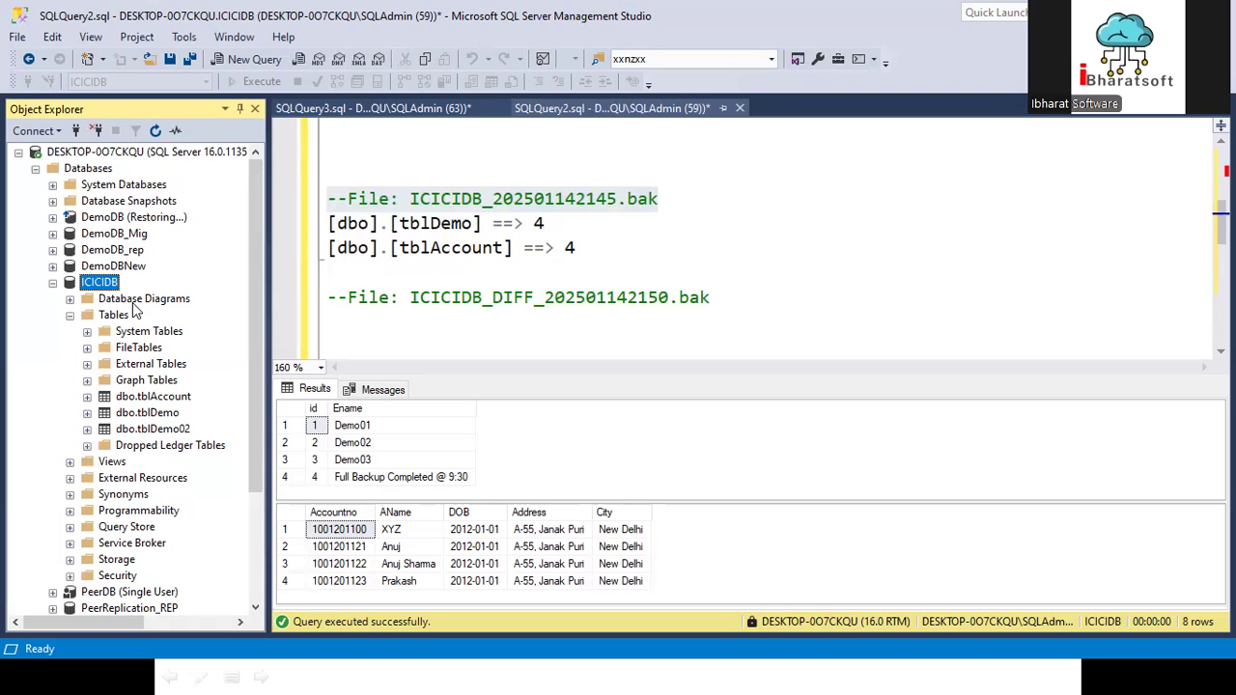
pyautogui.click(106, 316)
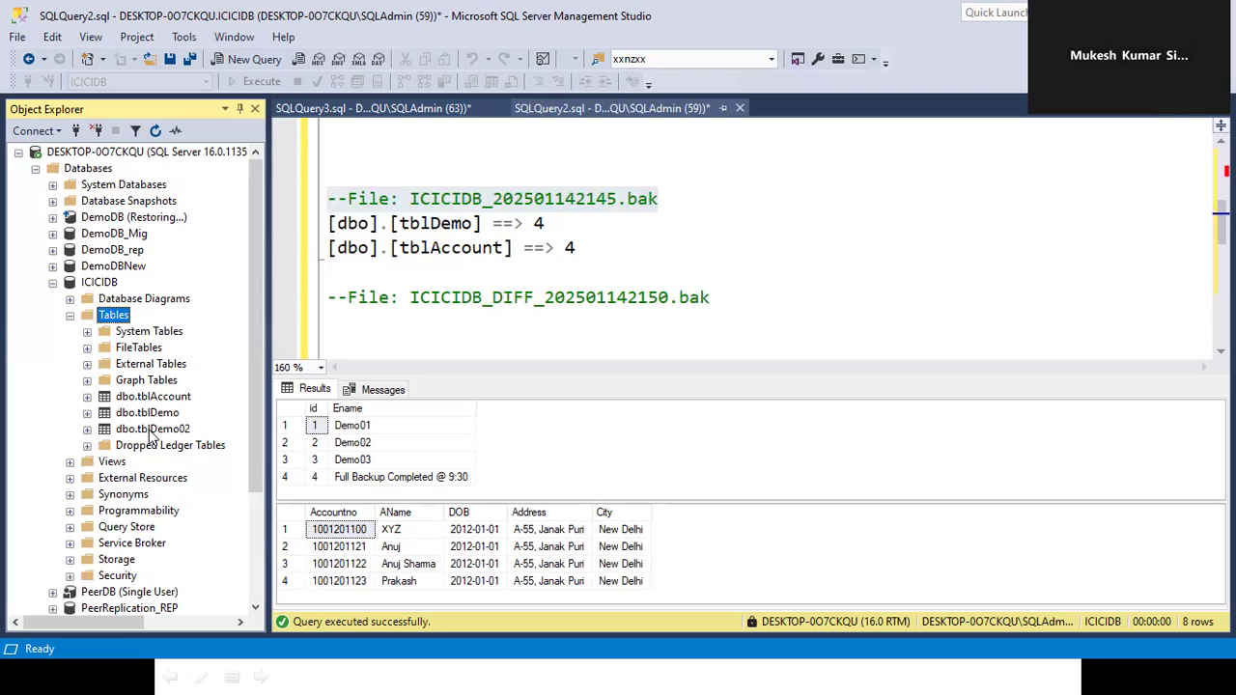
pyautogui.rightClick(150, 432)
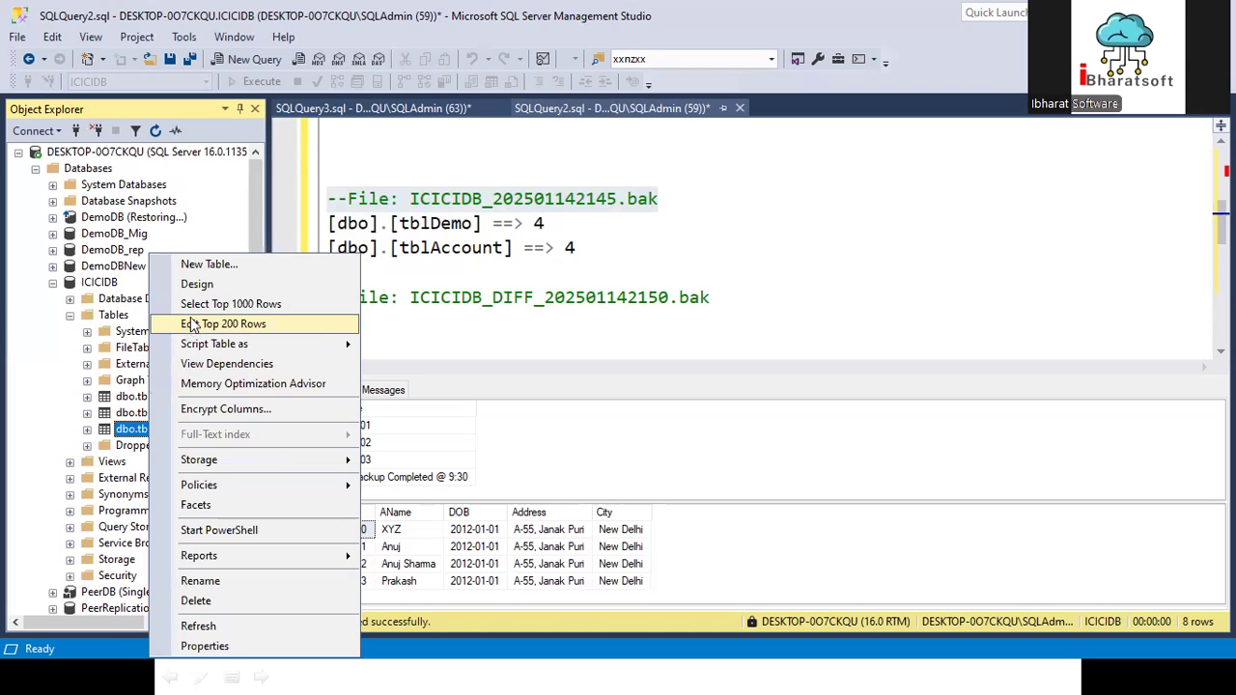
pyautogui.click(199, 303)
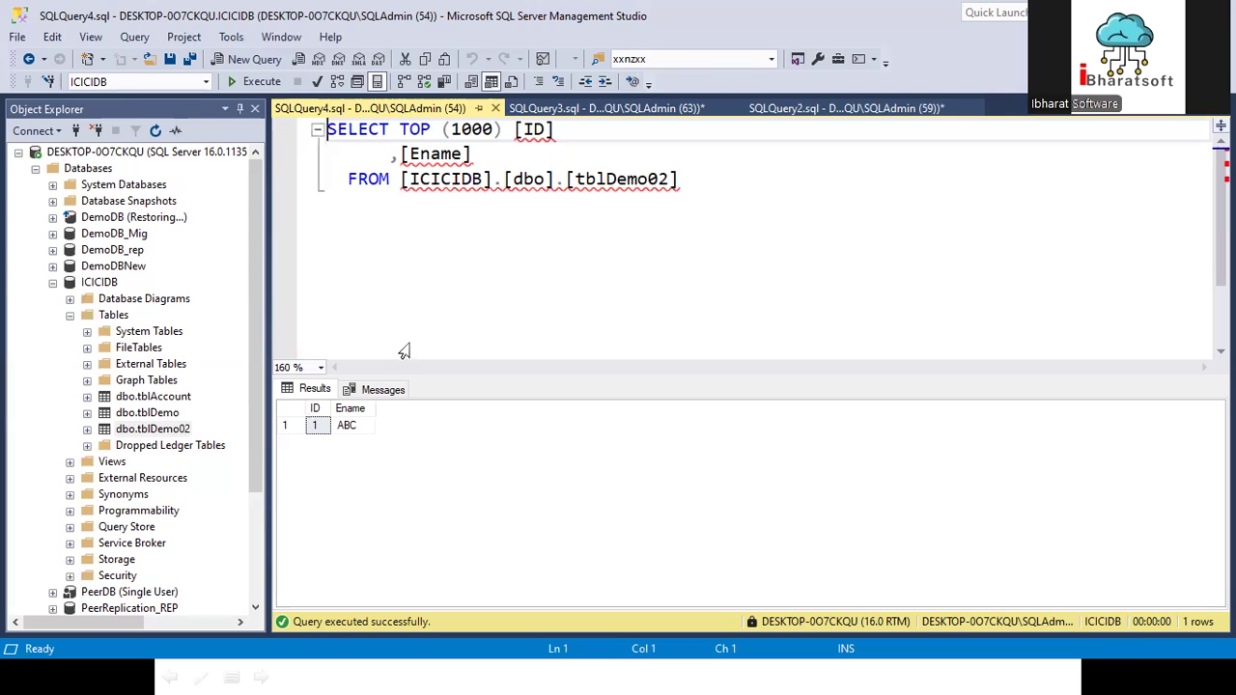
pyautogui.moveTo(731, 191); pyautogui.dragTo(327, 128)
pyautogui.click(286, 426)
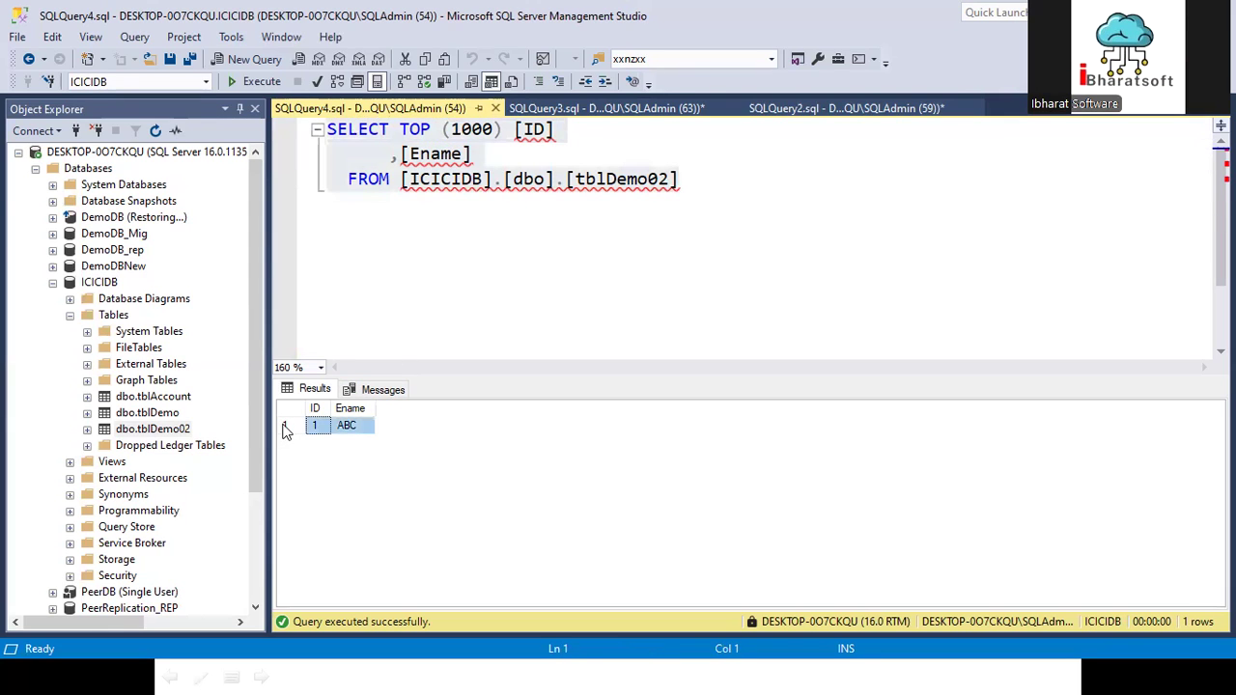
# - Shorten the generated tblDemo02 query to a one-line SELECT * and close it without saving
pyautogui.click(406, 334)
pyautogui.click(399, 129)
pyautogui.keyDown('shift'); pyautogui.click(493, 161); pyautogui.keyUp('shift')
pyautogui.press('Delete')
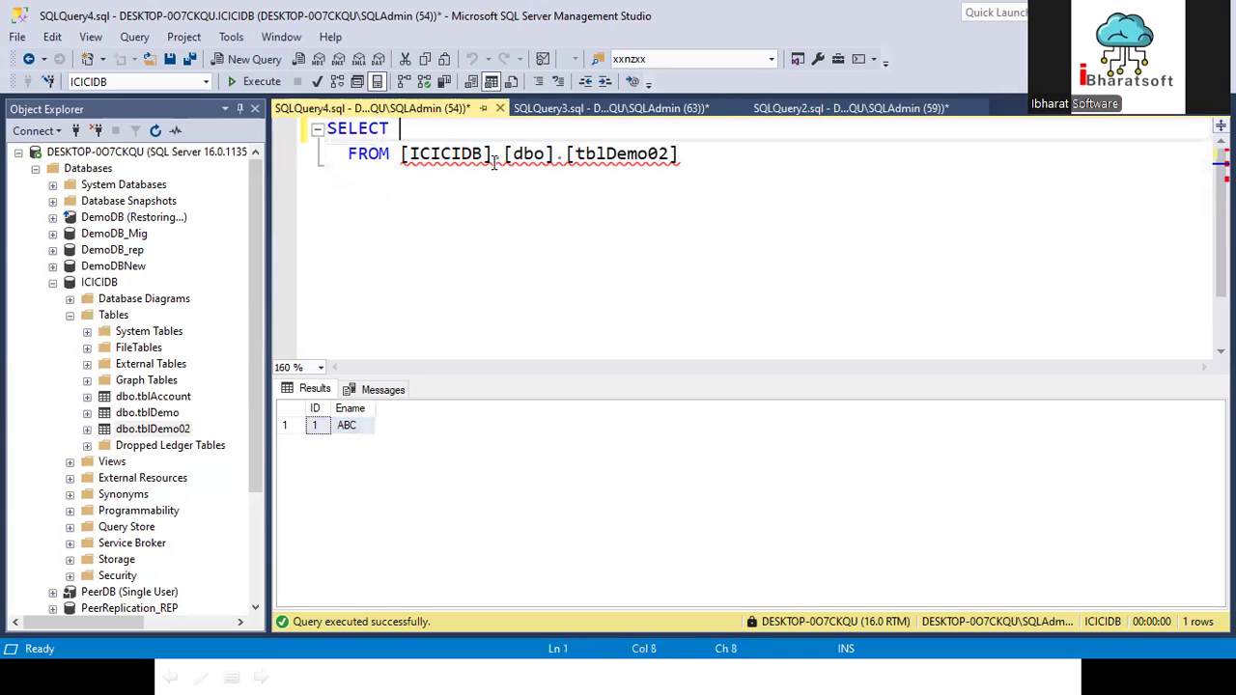
pyautogui.press('Delete')
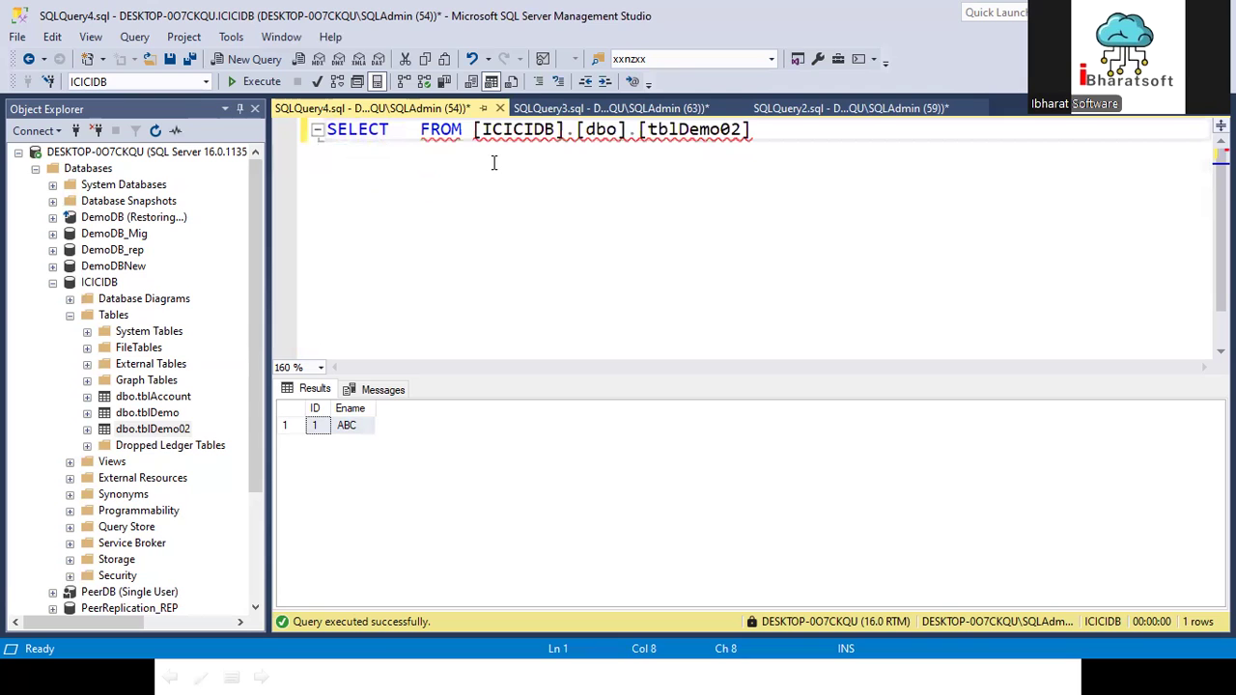
pyautogui.write('*')
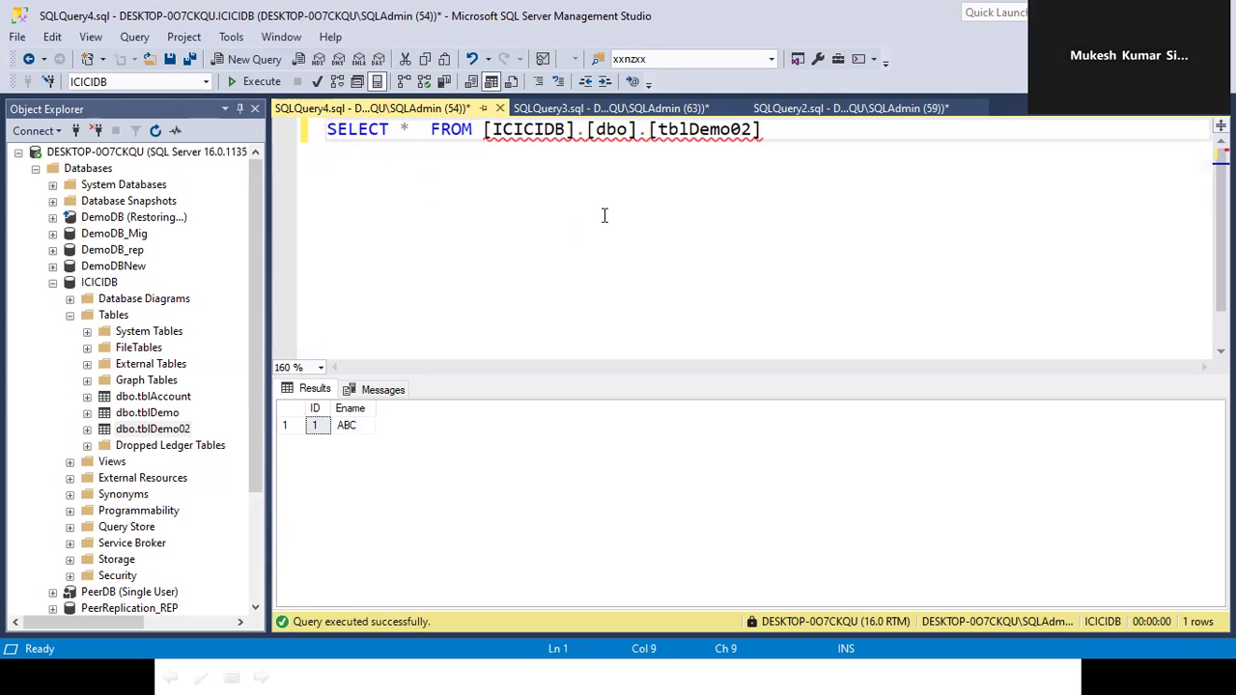
pyautogui.click(499, 108)
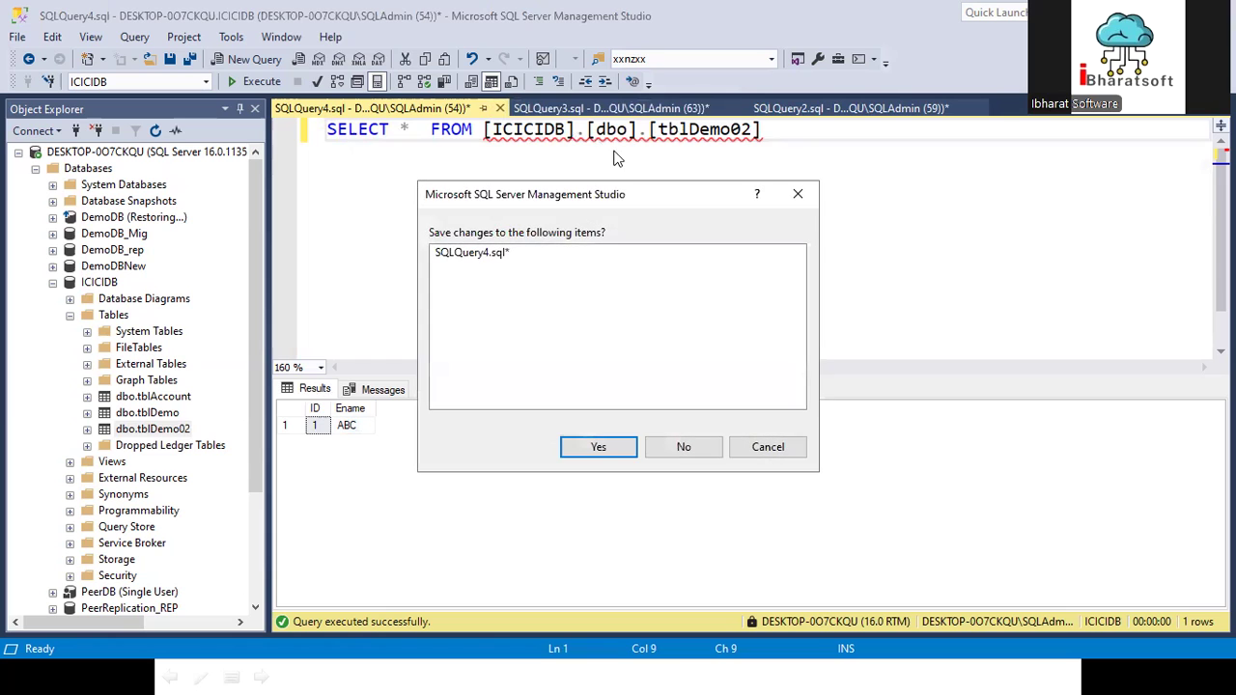
pyautogui.click(676, 445)
# - Review the differential backup's file name and the table counts noted for the full backup
pyautogui.scroll(-1, 459, 201)
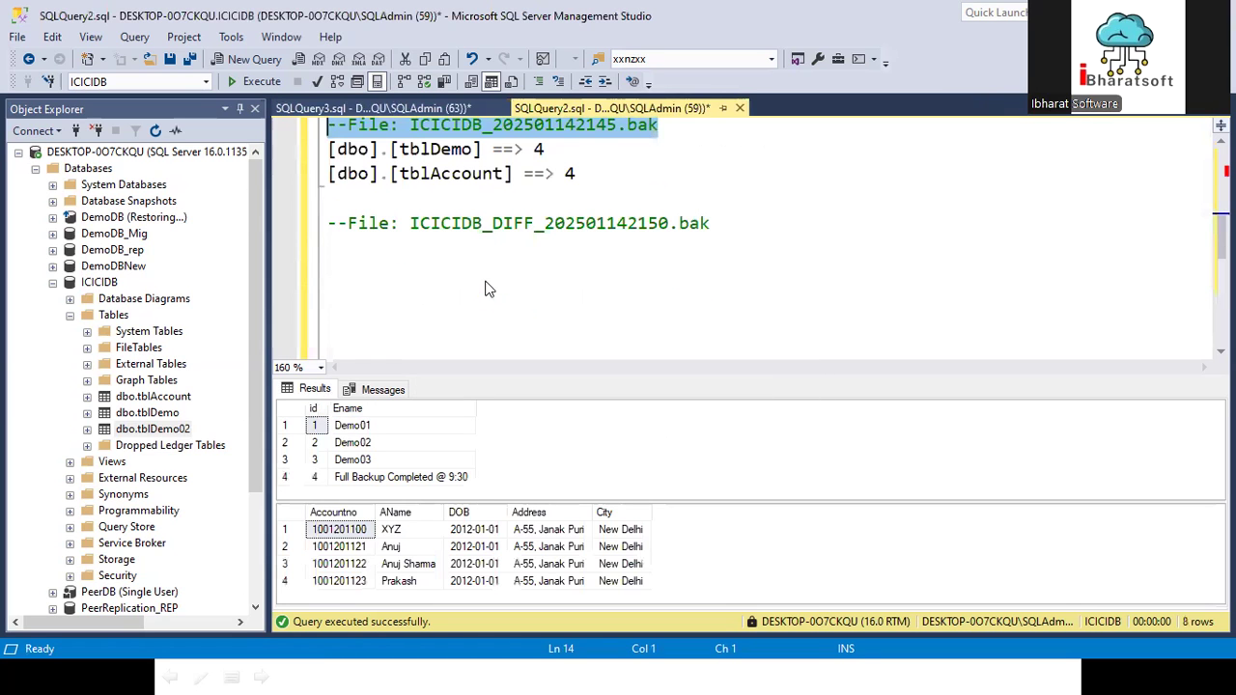
pyautogui.click(731, 229)
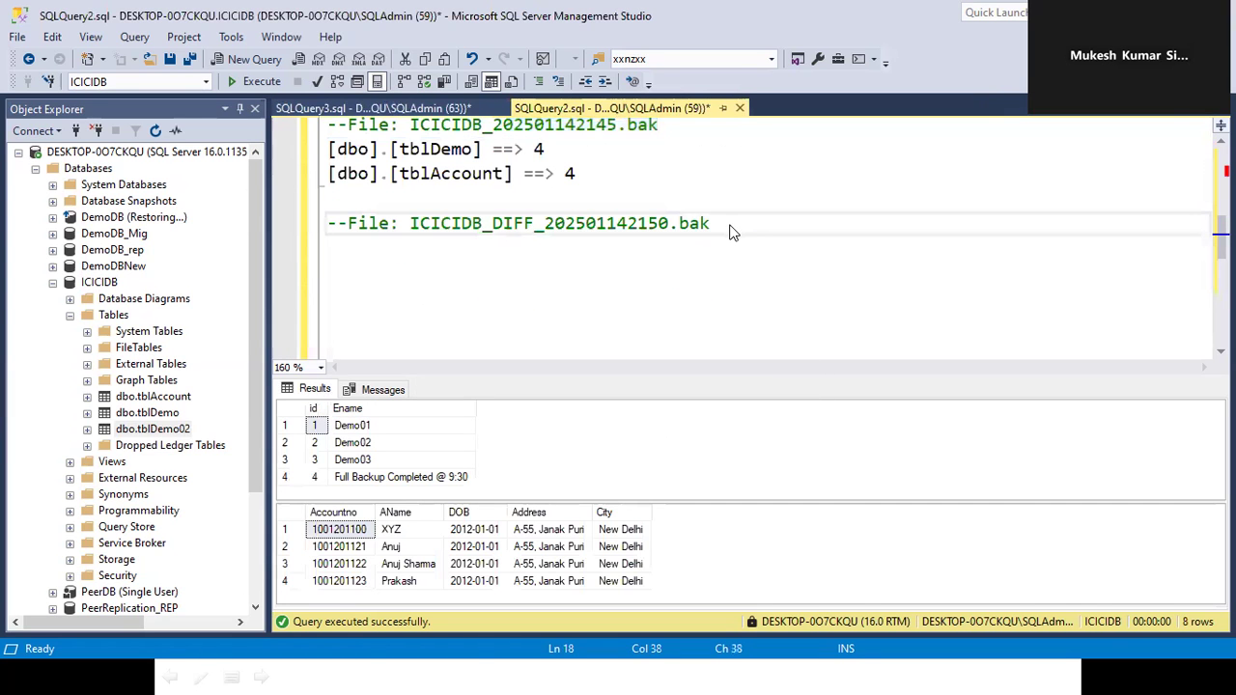
pyautogui.moveTo(746, 228); pyautogui.dragTo(409, 231)
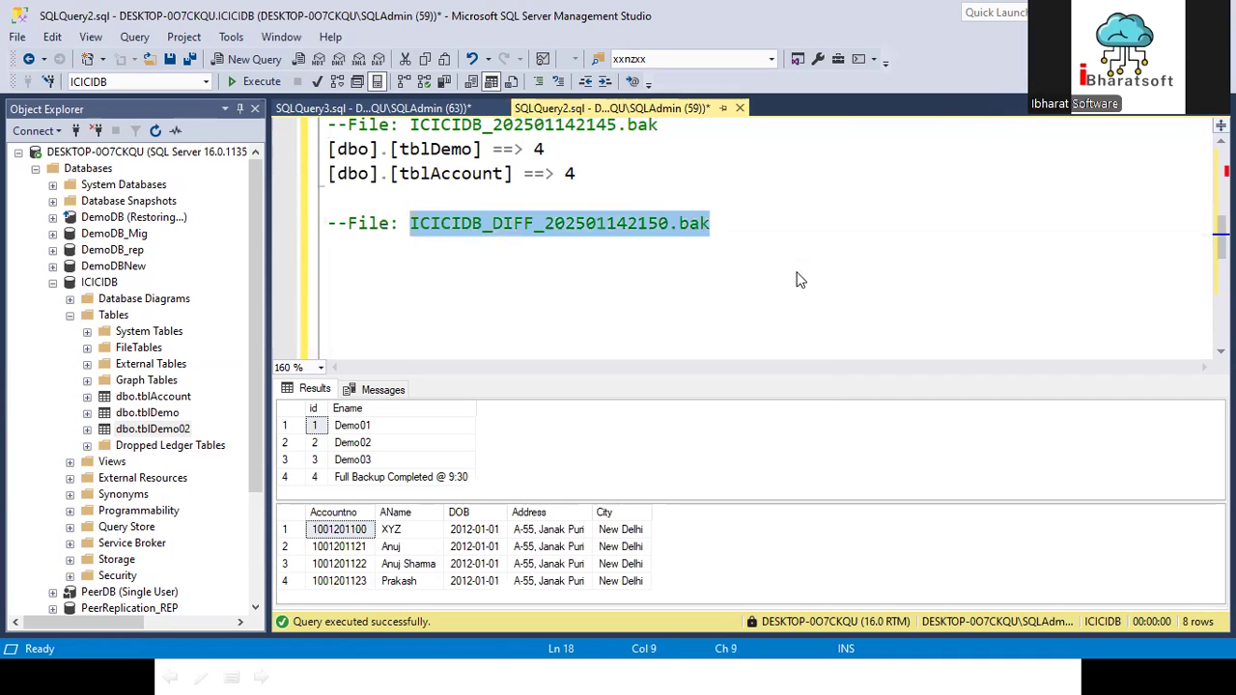
pyautogui.click(761, 233)
pyautogui.scroll(1, 592, 187)
pyautogui.click(626, 253)
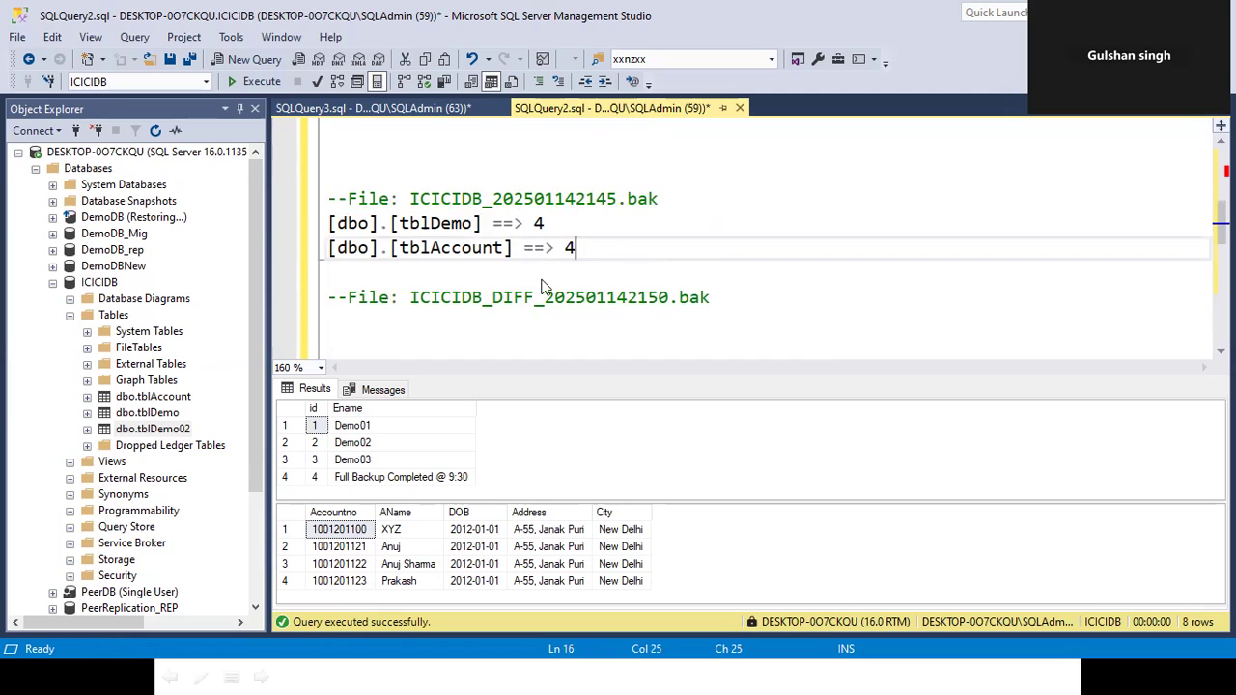
pyautogui.moveTo(534, 200); pyautogui.dragTo(553, 208)
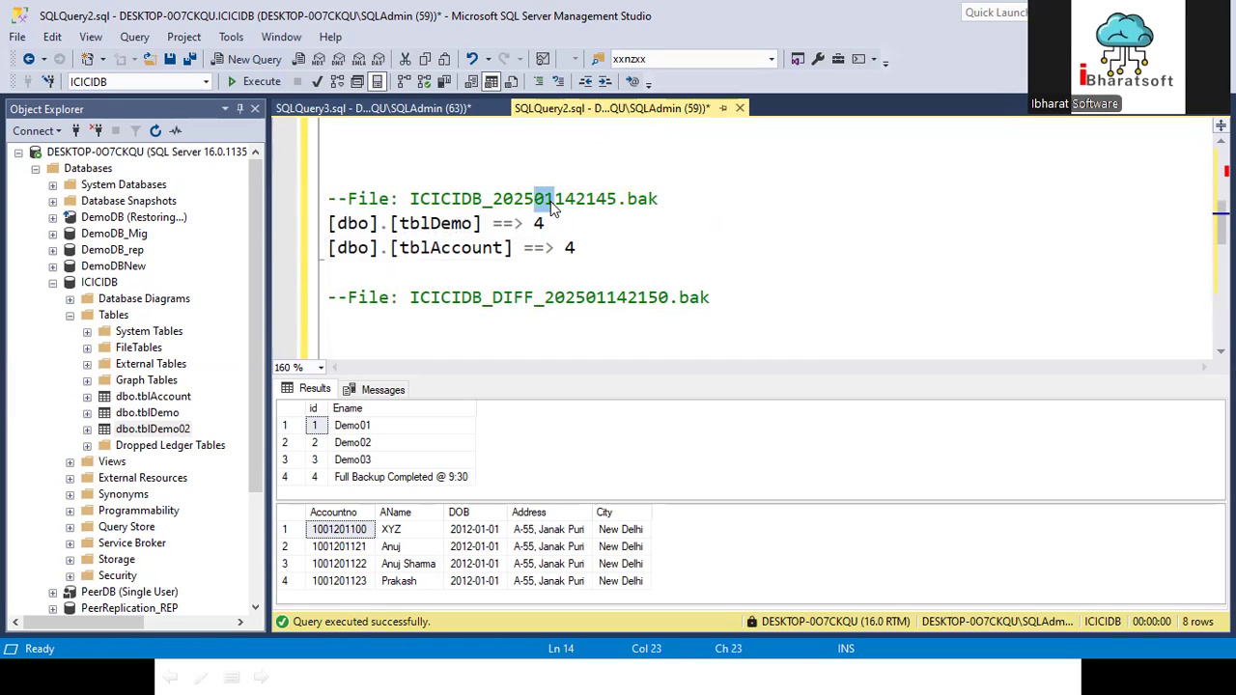
# - Open the top 200 rows of tblDemo, examine the rows with id 5 and 6, and close the table
pyautogui.click(158, 413)
pyautogui.rightClick(159, 414)
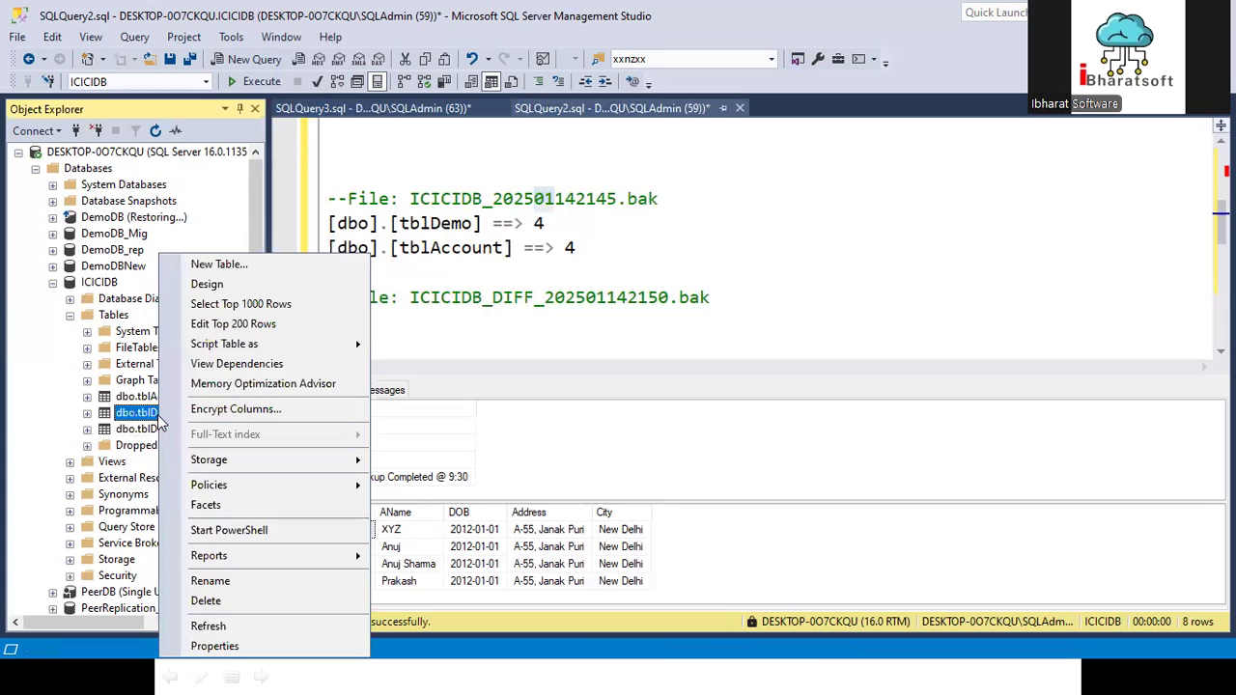
pyautogui.click(213, 324)
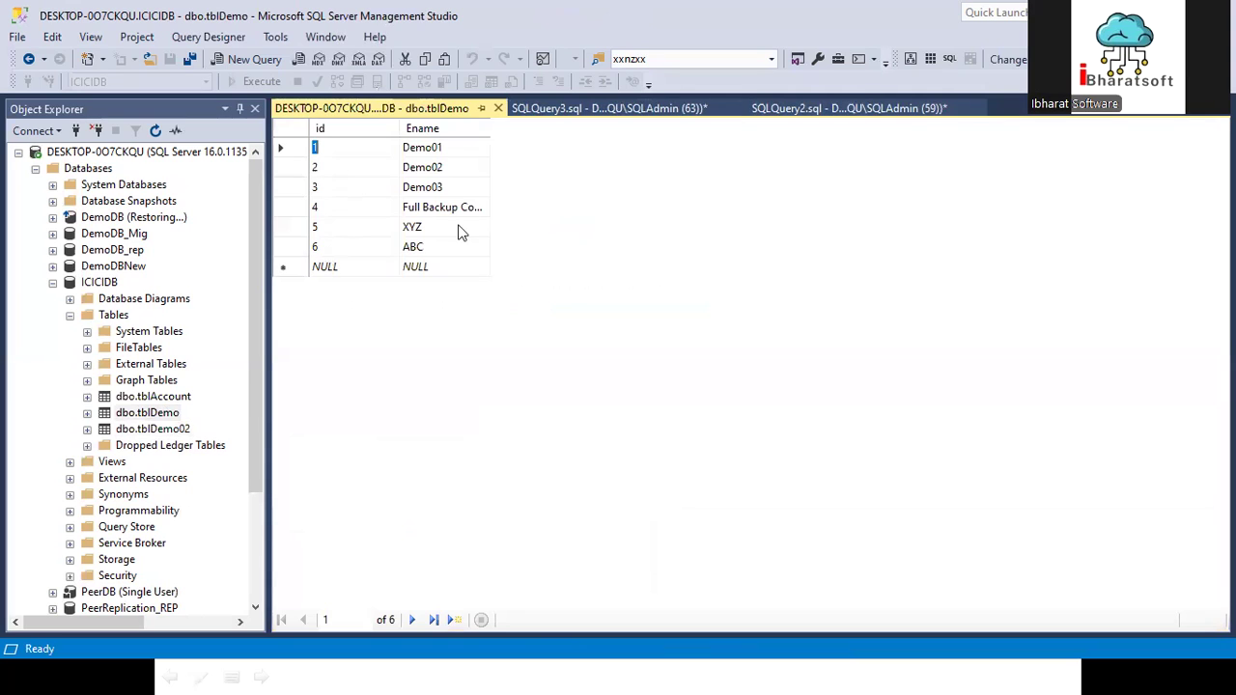
pyautogui.click(290, 228)
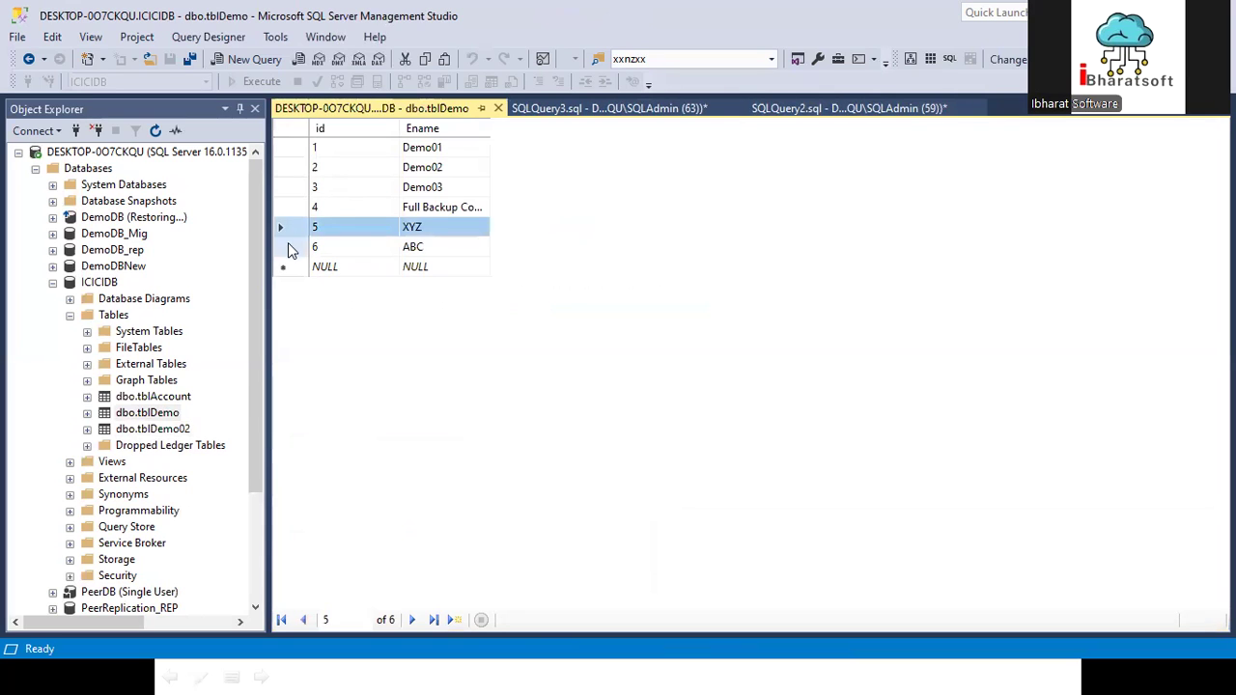
pyautogui.click(287, 244)
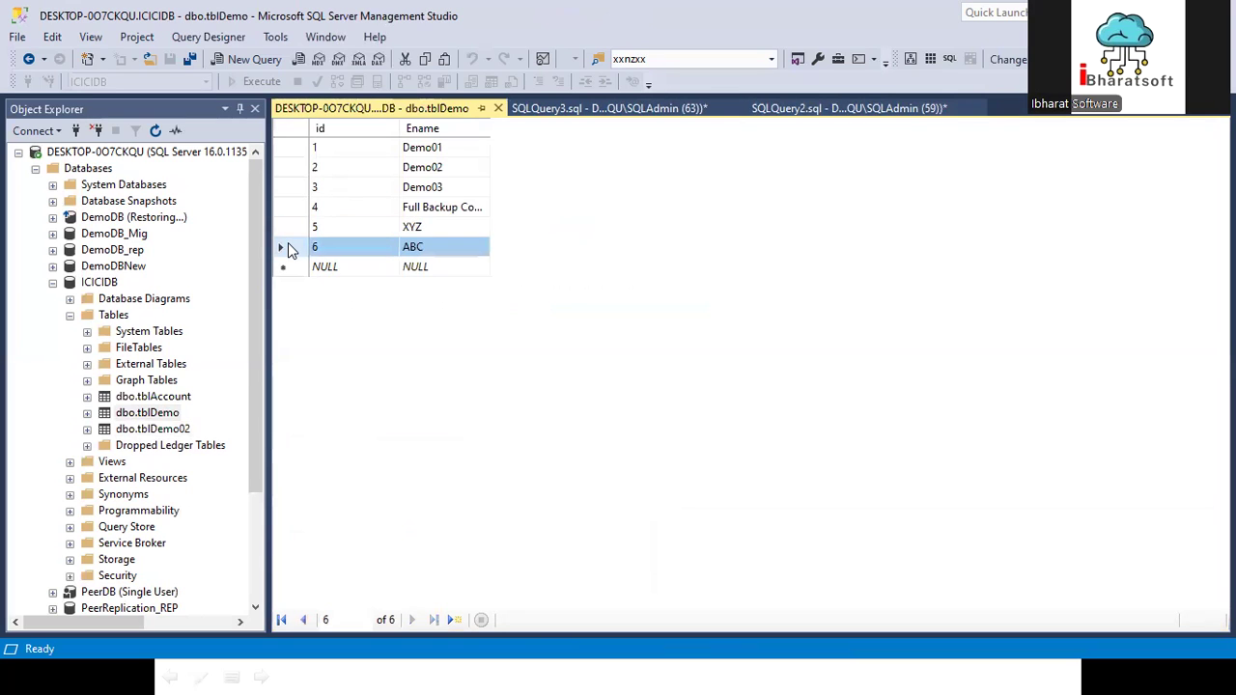
pyautogui.click(497, 108)
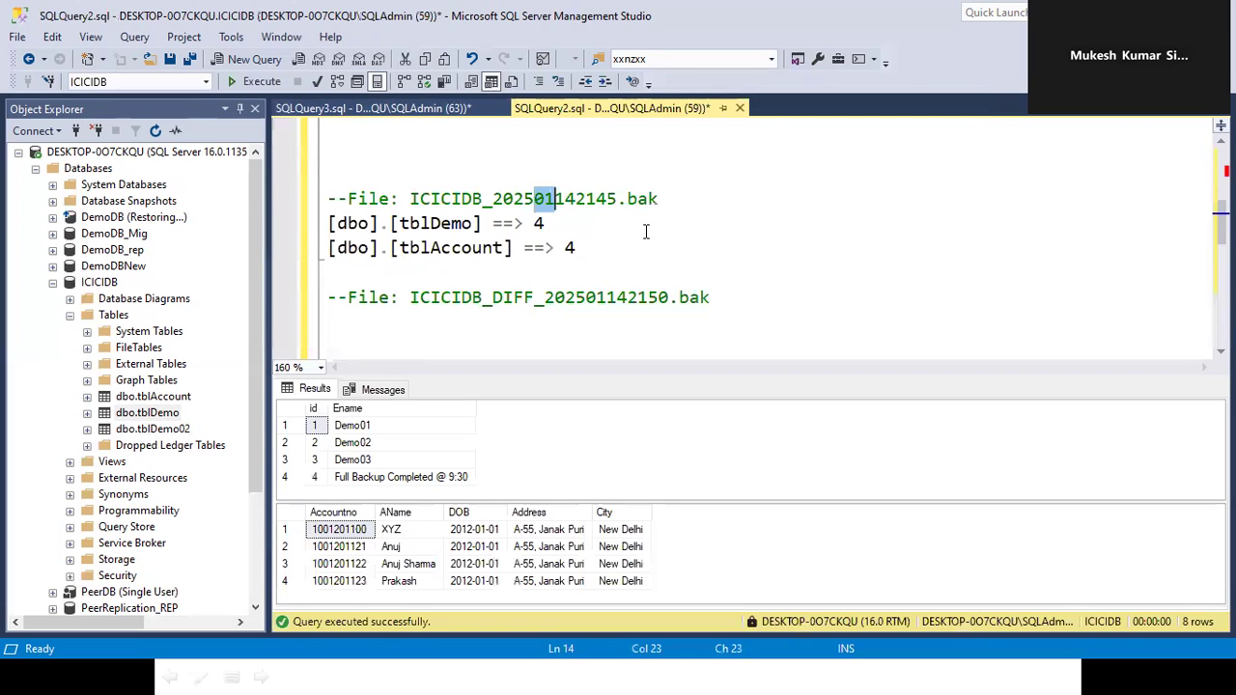
# - Add the line "[dbo].[tblDemo02] ==> 1" below the ICICIDB_DIFF_202501142150.bak heading
pyautogui.scroll(-1, 497, 259)
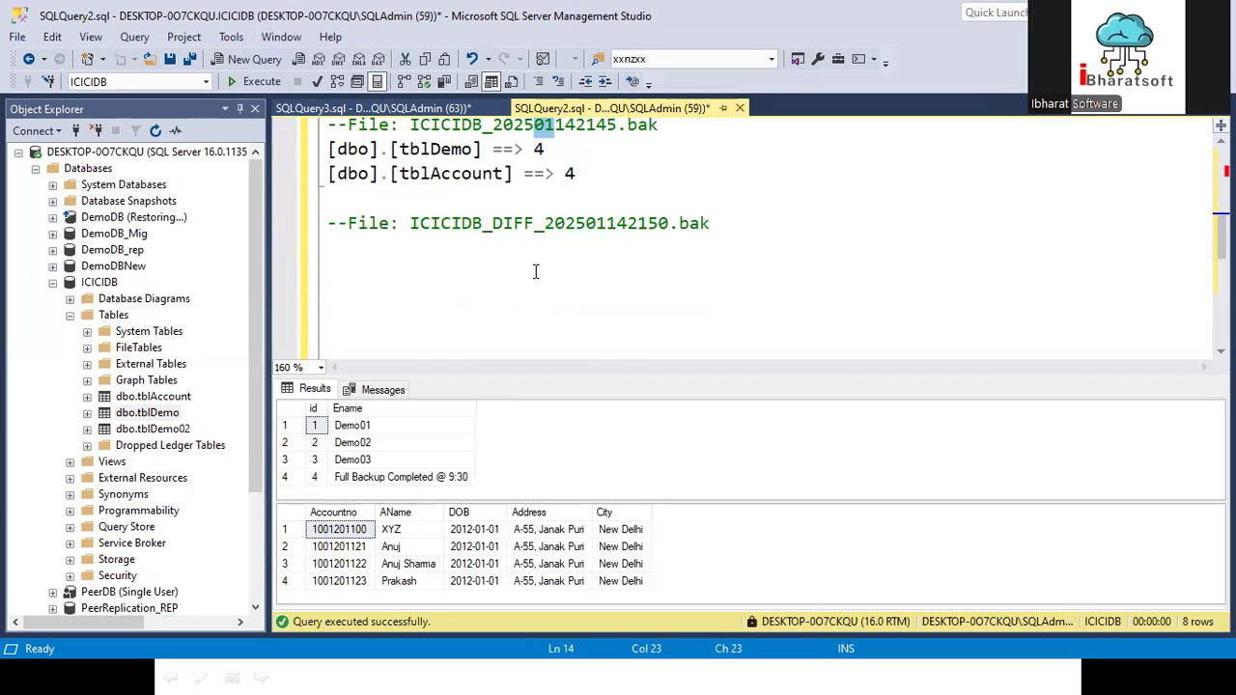
pyautogui.click(756, 227)
pyautogui.press('Return')
pyautogui.press('Return')
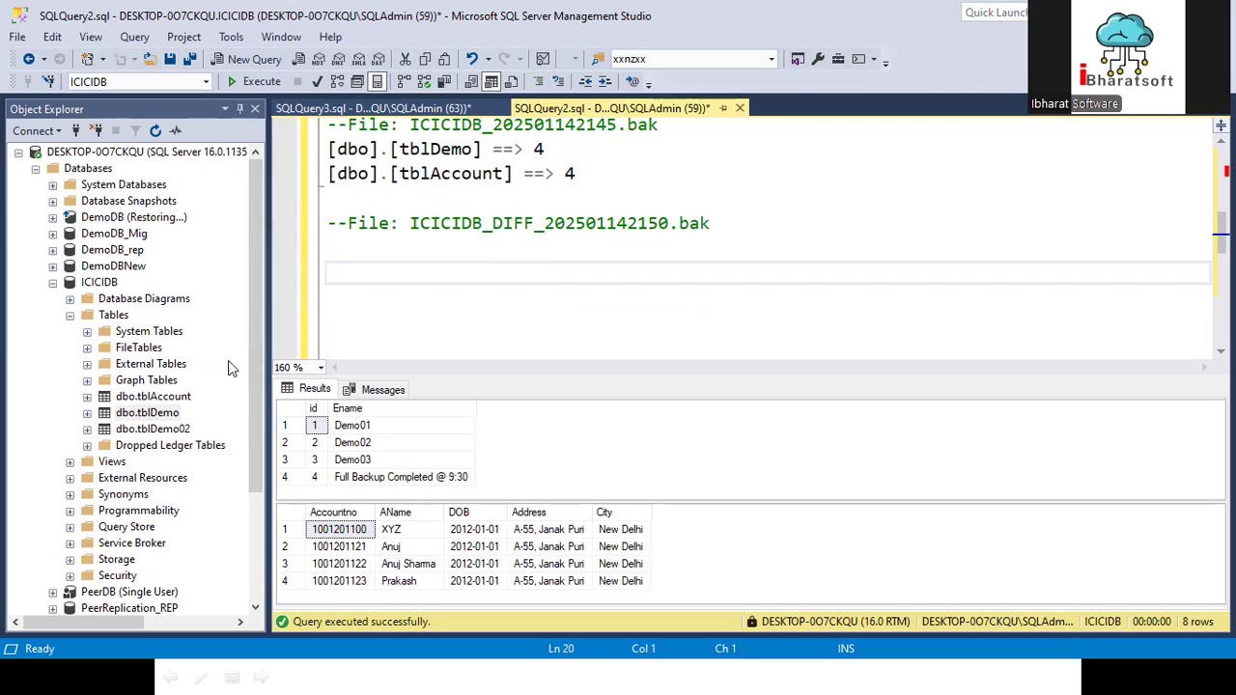
pyautogui.moveTo(147, 413); pyautogui.dragTo(389, 258)
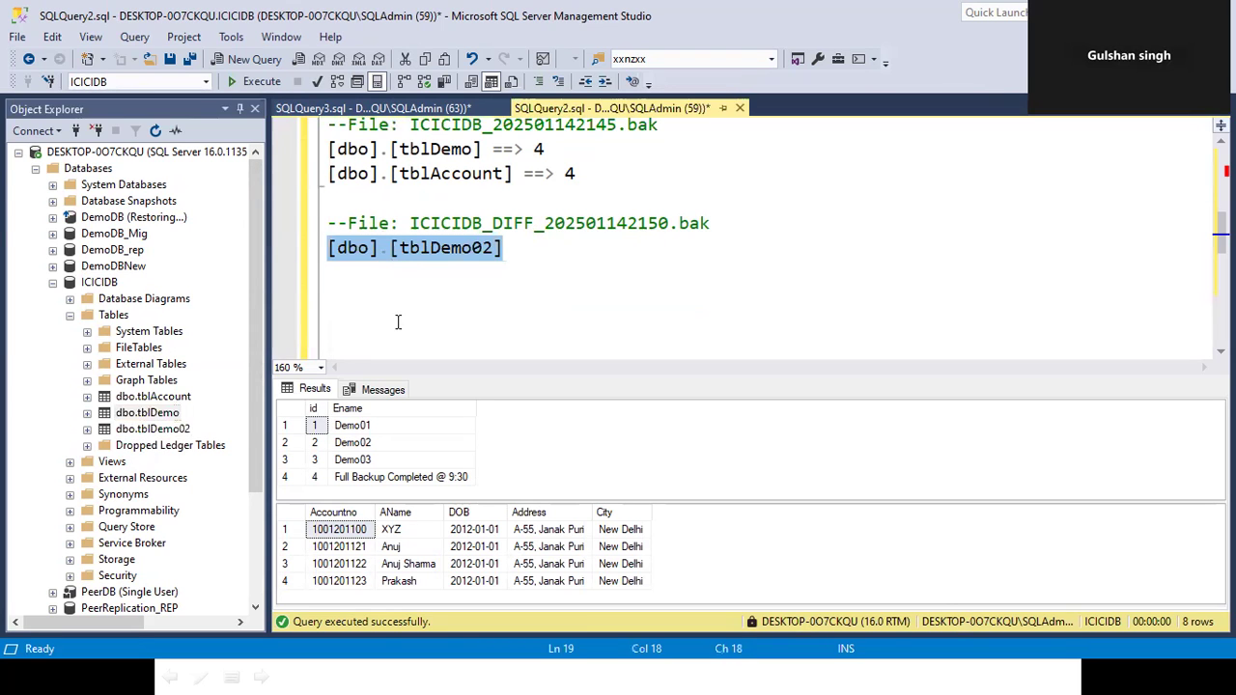
pyautogui.click(518, 245)
pyautogui.write('=')
pyautogui.press('BackSpace')
pyautogui.write('==> 1')
# - Copy the tblAccount name onto a new line under the DIFF file's tblDemo02 entry and give it the count "=0"
pyautogui.moveTo(513, 175); pyautogui.dragTo(330, 177)
pyautogui.hotkey('ctrl', 'c')
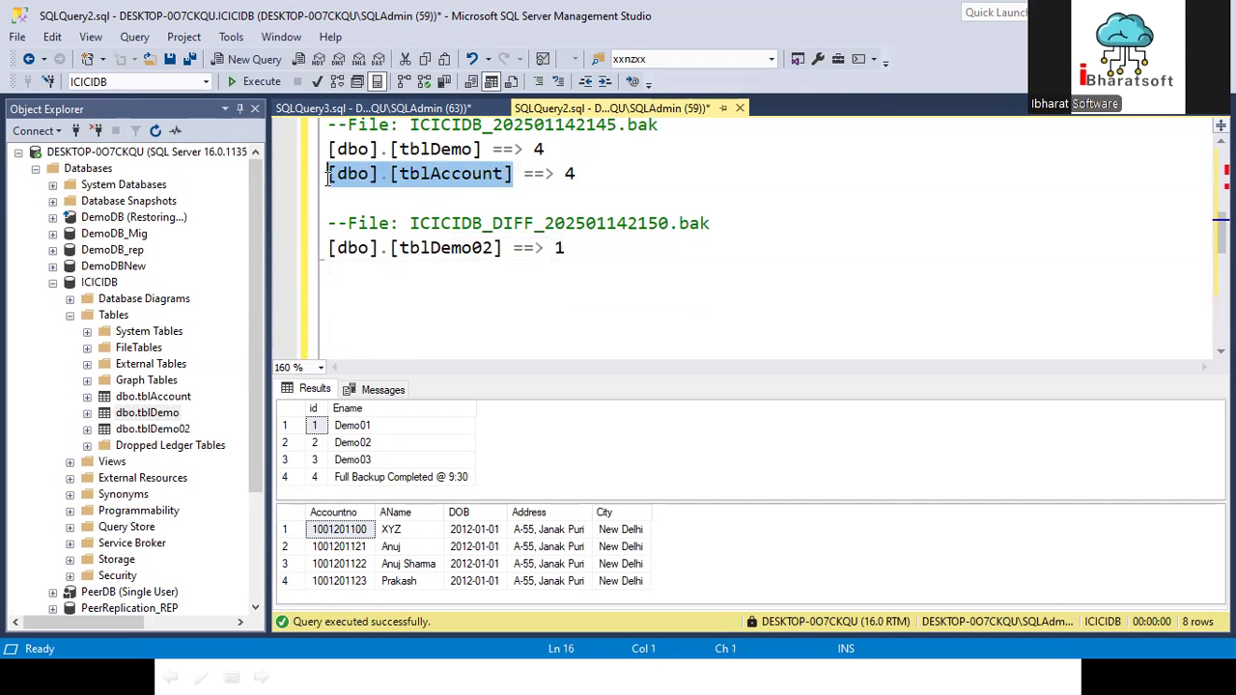
pyautogui.click(614, 259)
pyautogui.press('Return')
pyautogui.hotkey('ctrl', 'v')
pyautogui.write('=0')
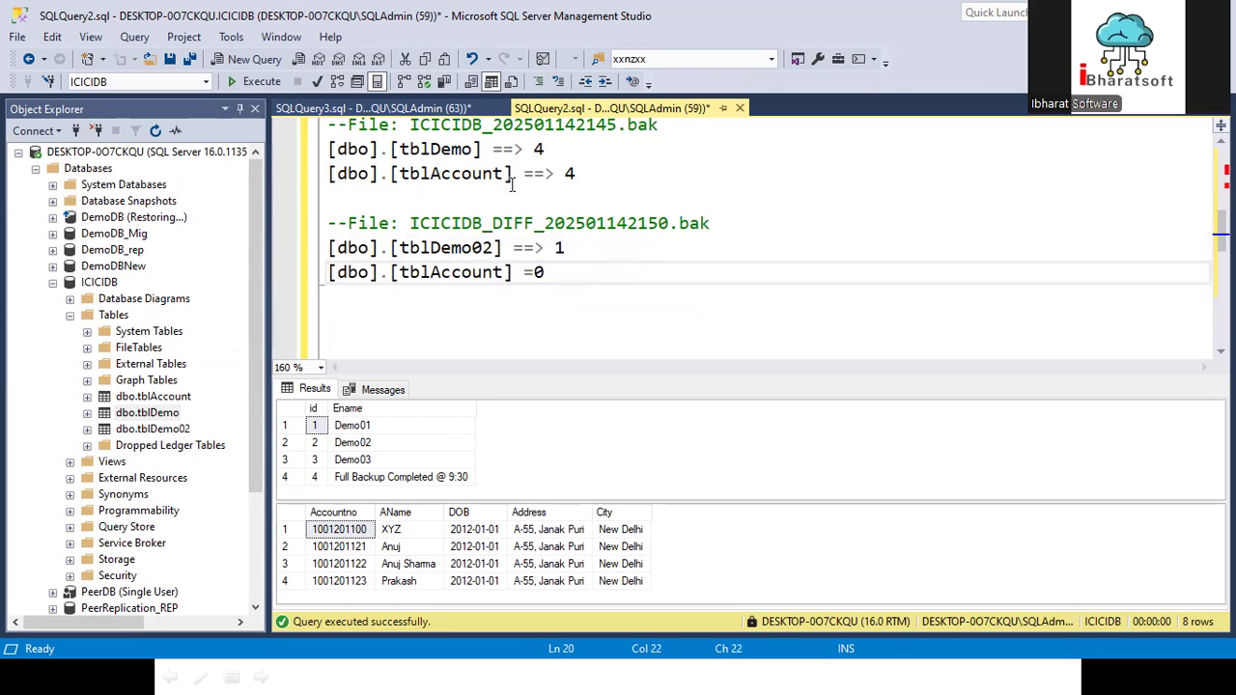
# - Copy the tblDemo count line below the DIFF file's tblAccount entry, set its count to 2, and highlight the three table lines
pyautogui.moveTo(544, 150); pyautogui.dragTo(248, 150)
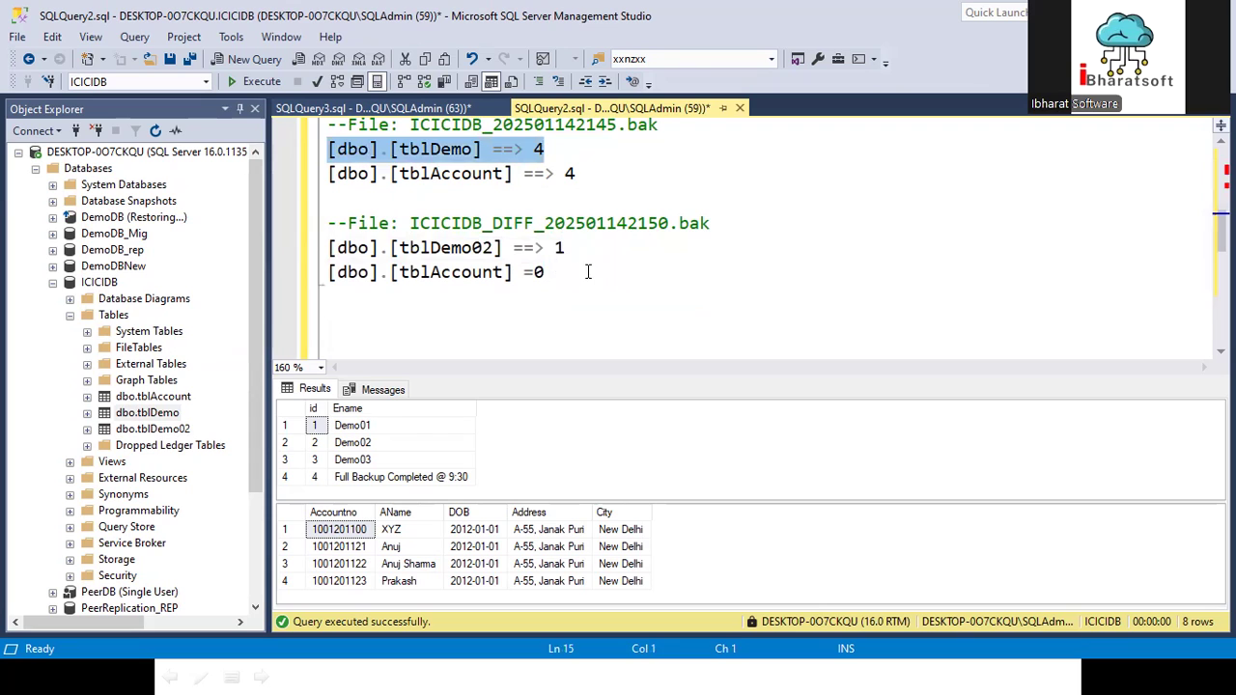
pyautogui.hotkey('ctrl', 'c')
pyautogui.click(588, 271)
pyautogui.press('Return')
pyautogui.hotkey('ctrl', 'v')
pyautogui.press('BackSpace')
pyautogui.write('2')
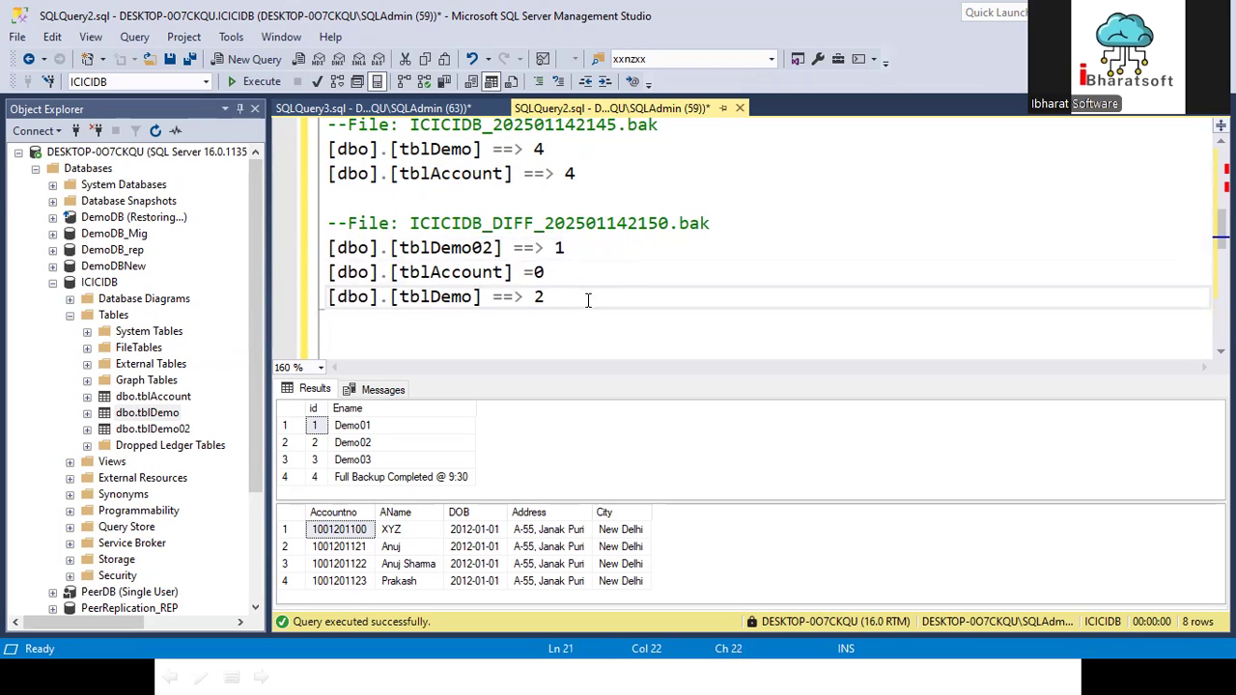
pyautogui.moveTo(599, 302); pyautogui.dragTo(288, 249)
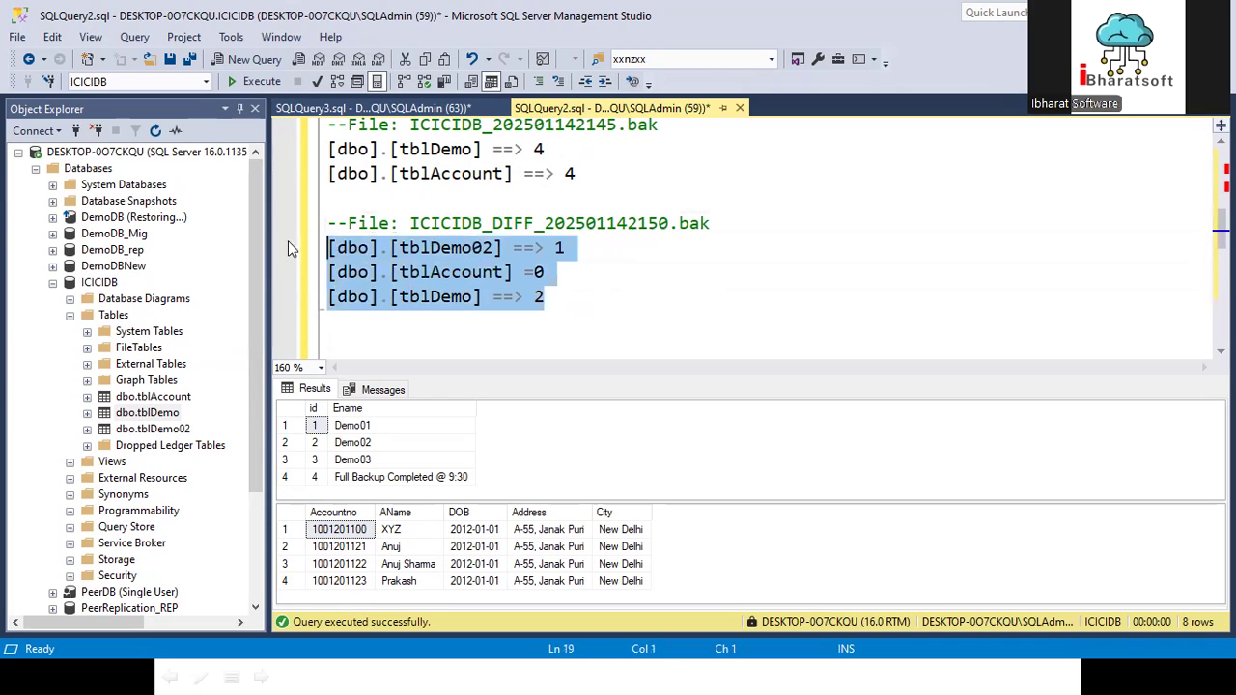